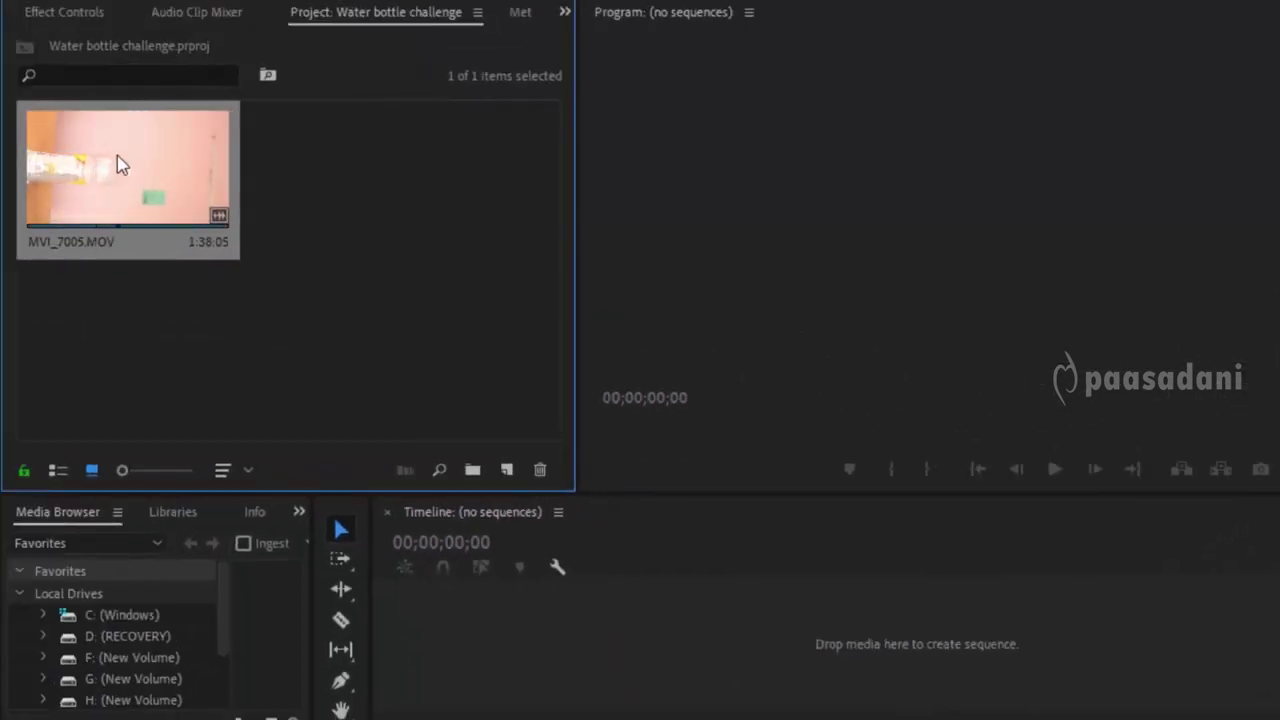
- Create an MVI_7005 sequence by dropping the clip on the empty timeline, and show its Effect Controls
drag(118, 165, 476, 550)
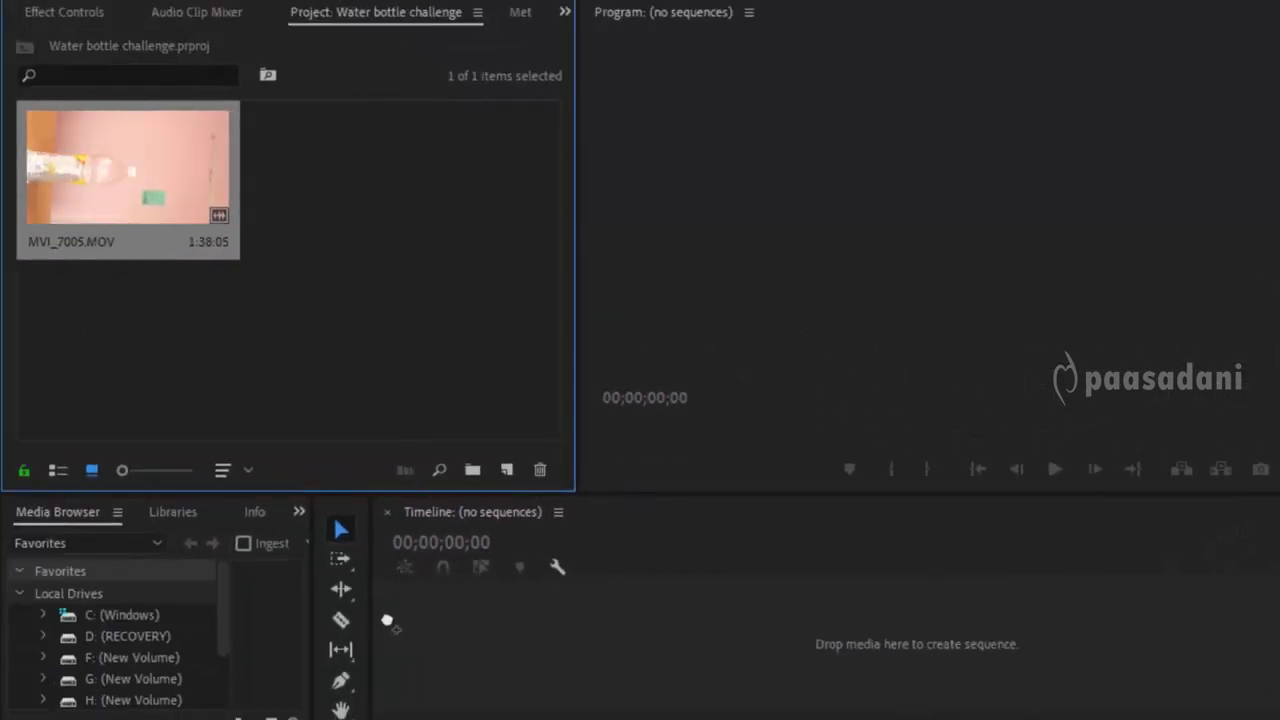
drag(388, 620, 388, 620)
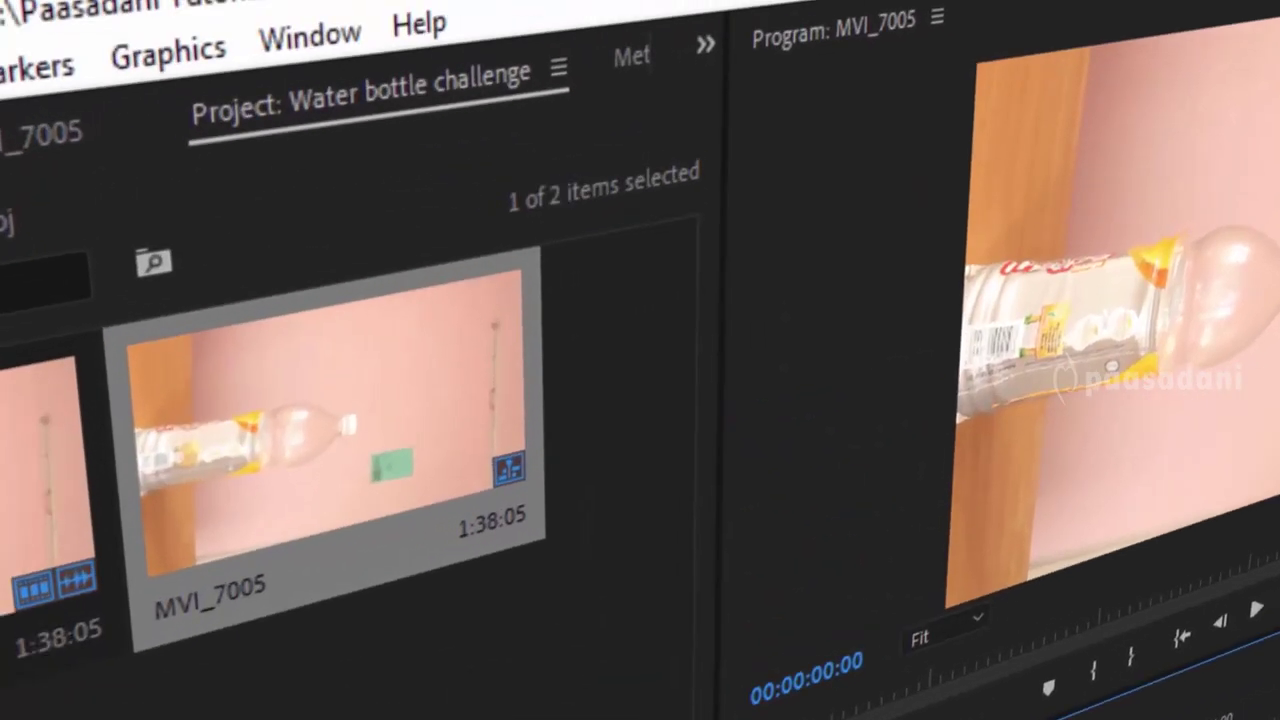
click(705, 45)
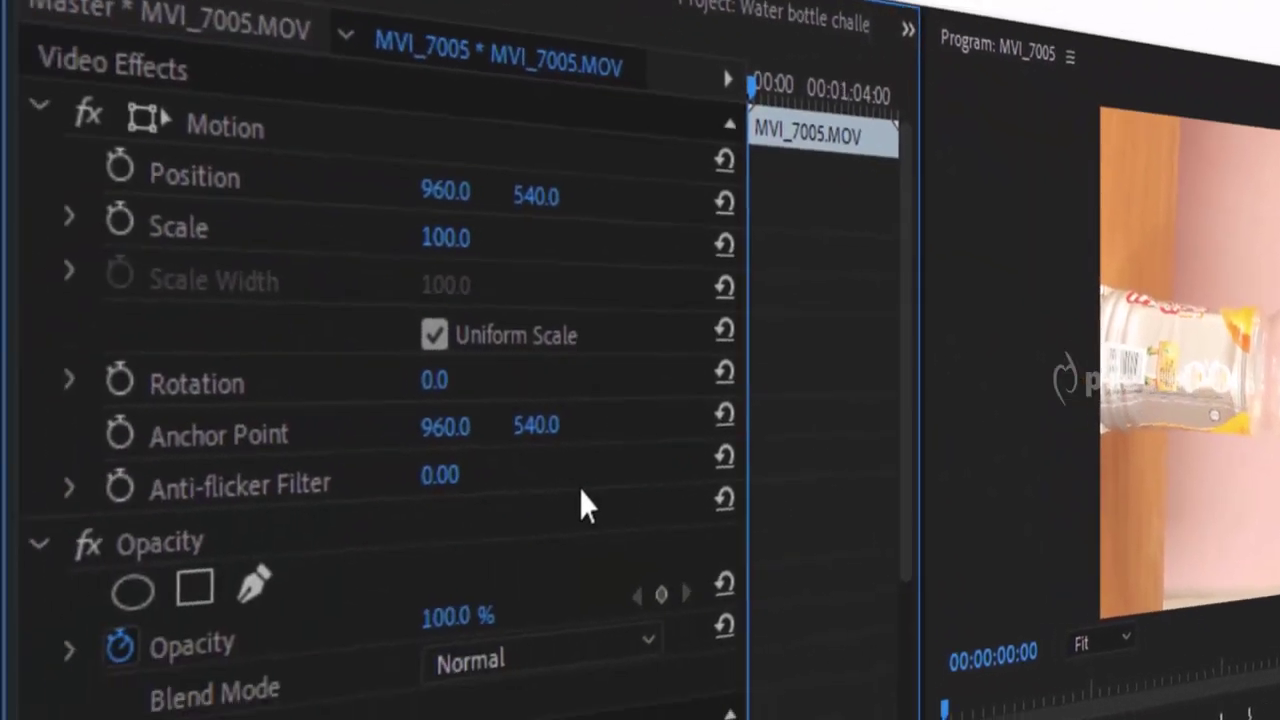
- Set the clip's Rotation to -90 and Scale to 57, then preview the sequence
click(443, 382)
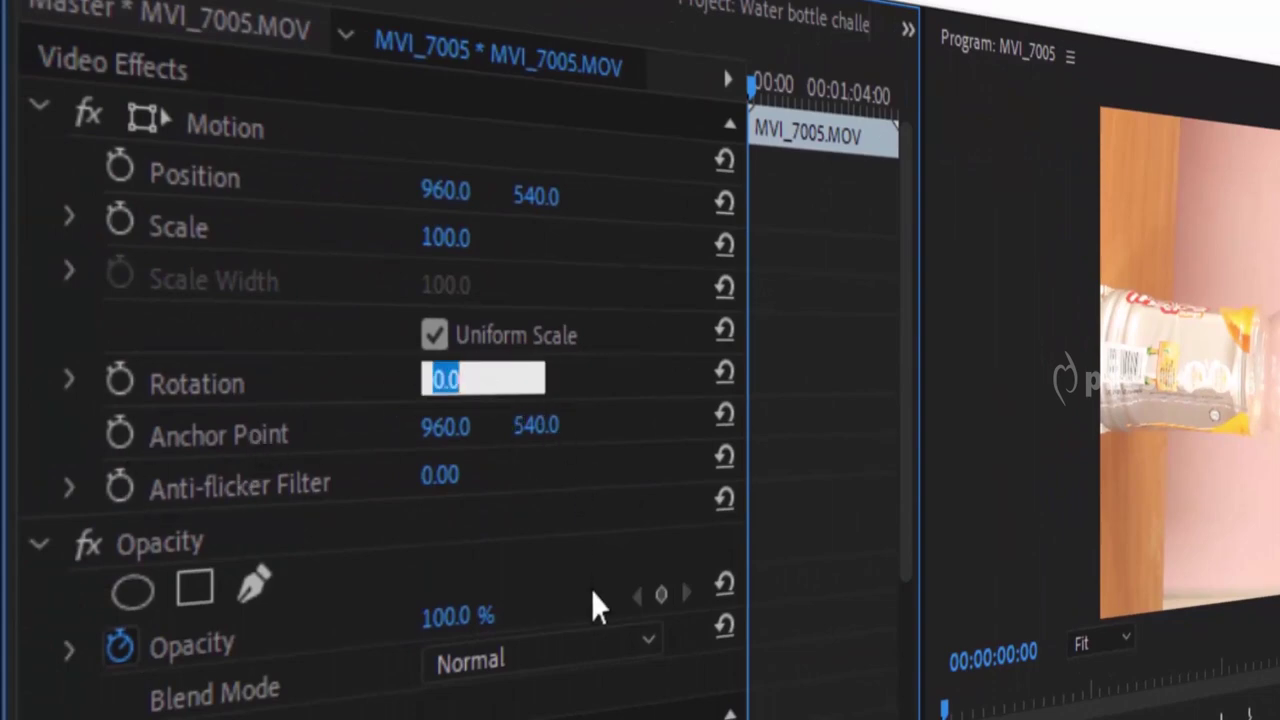
text(-90)
key(Return)
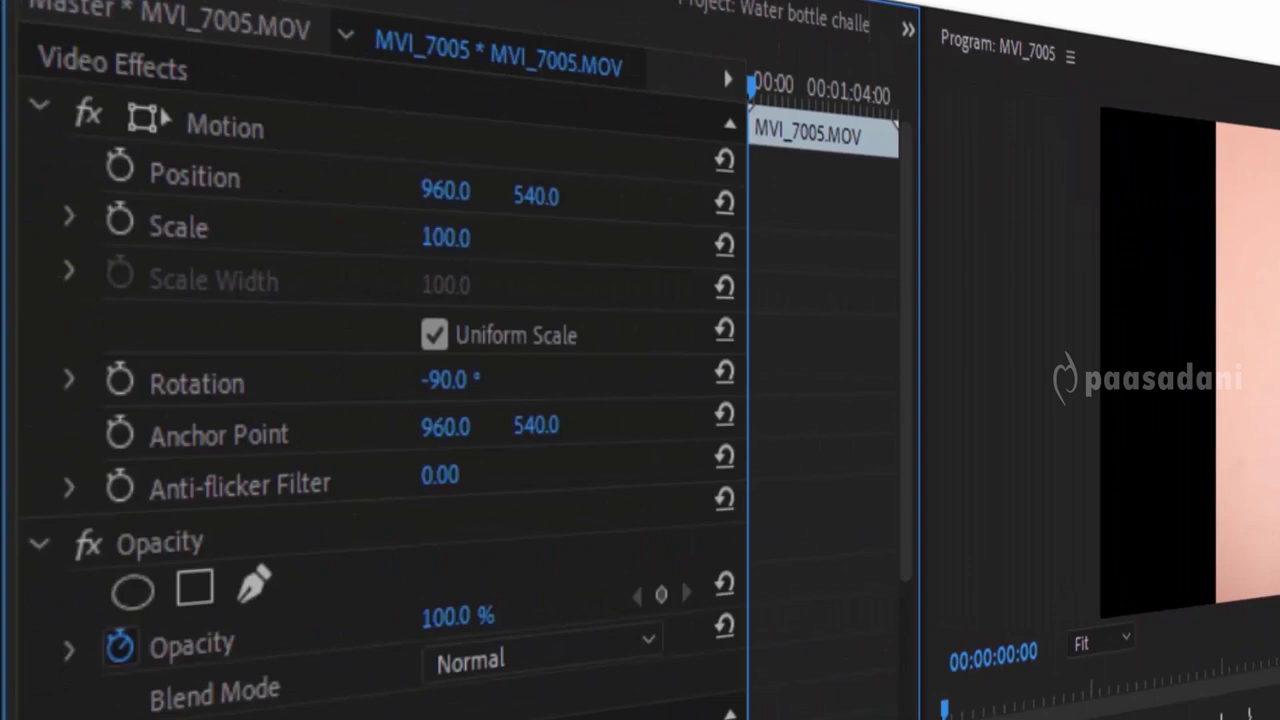
drag(428, 250, 330, 252)
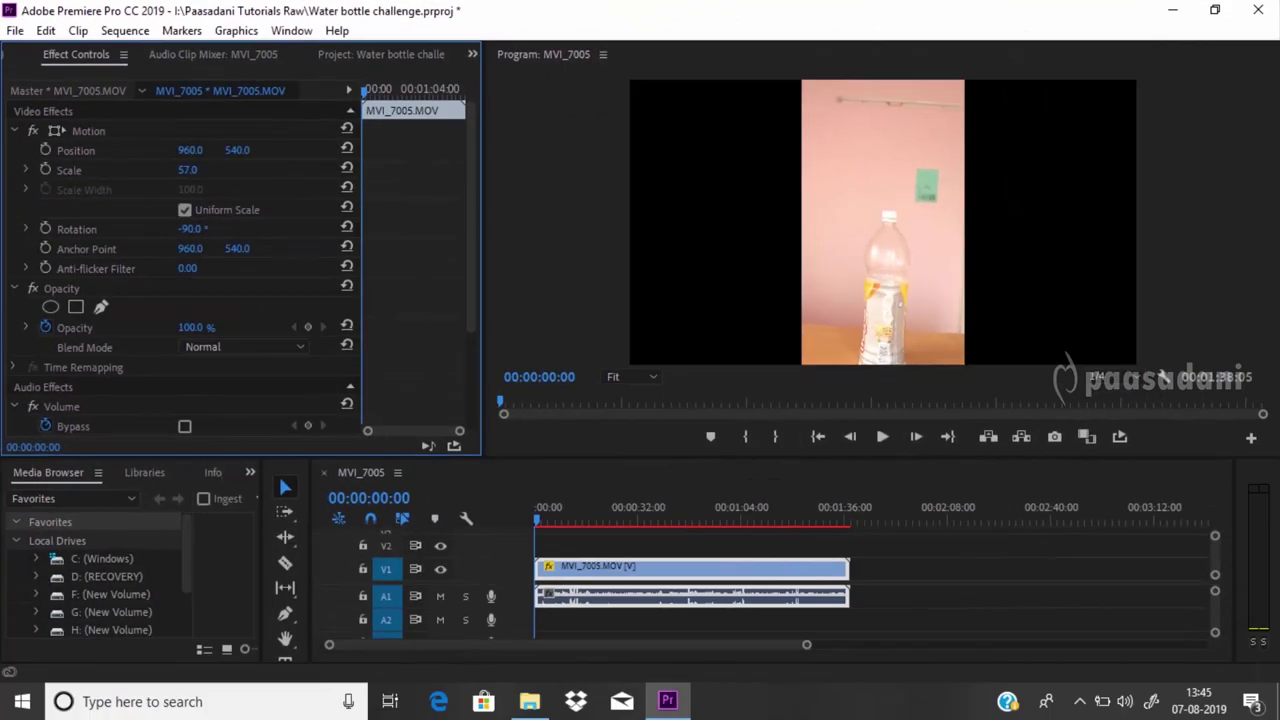
drag(188, 170, 182, 170)
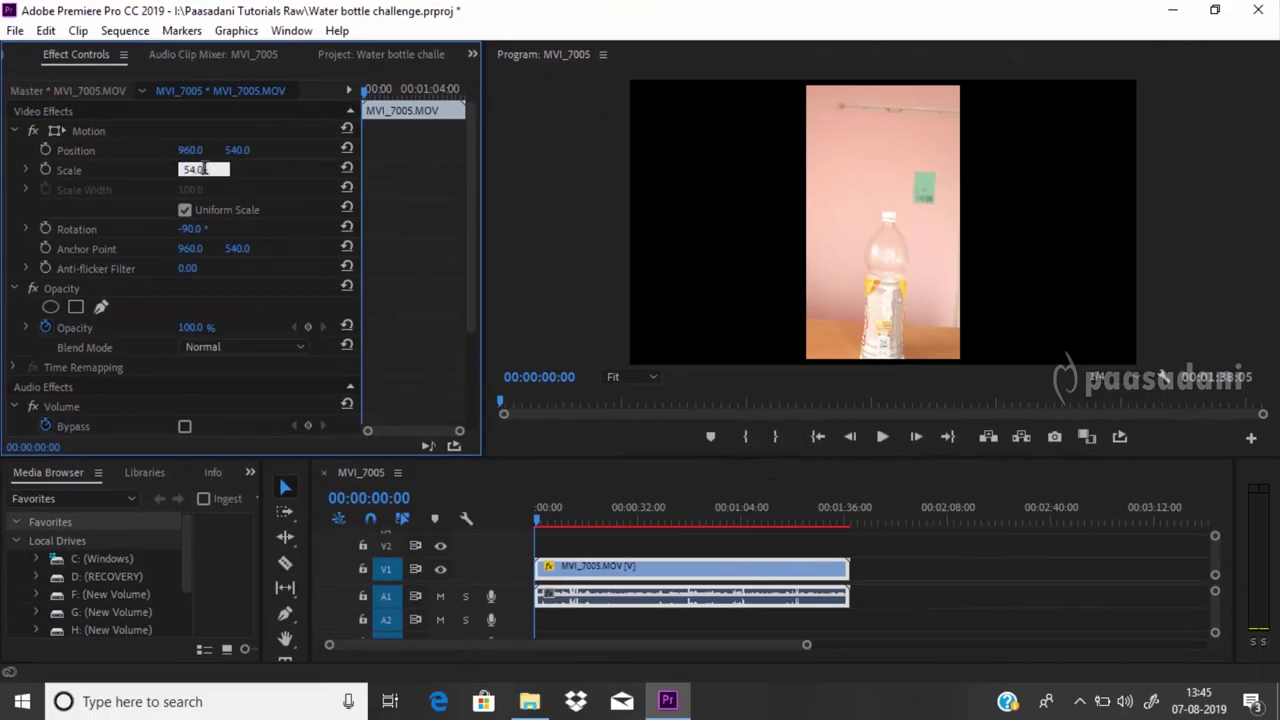
text(57)
key(Return)
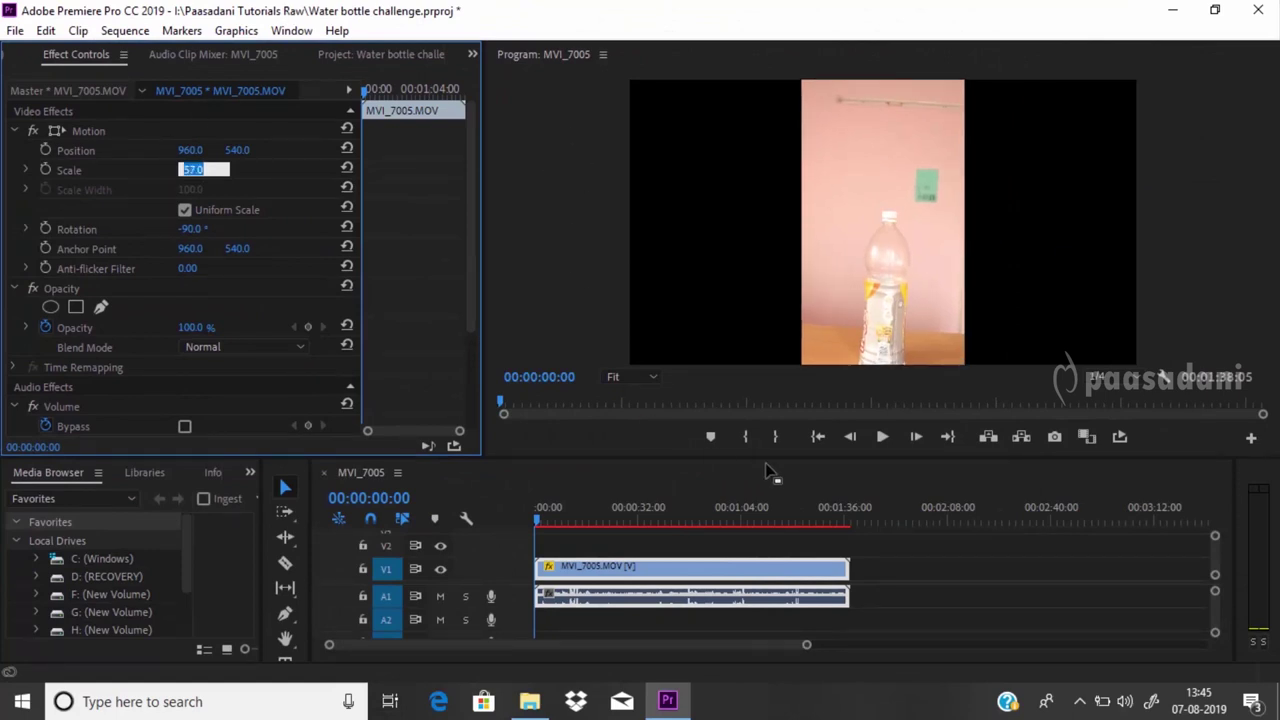
click(880, 589)
key(space)
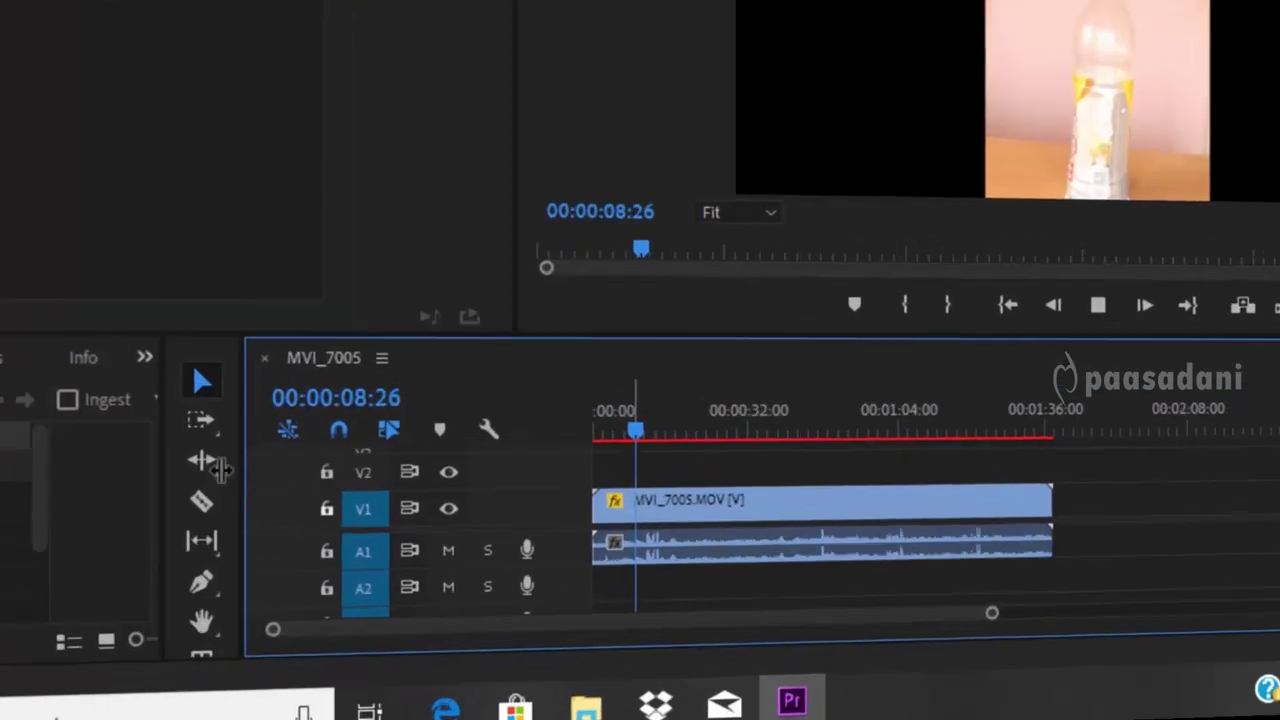
- Select the Razor tool and step the playhead frame by frame to 00:00:10:00
key(c)
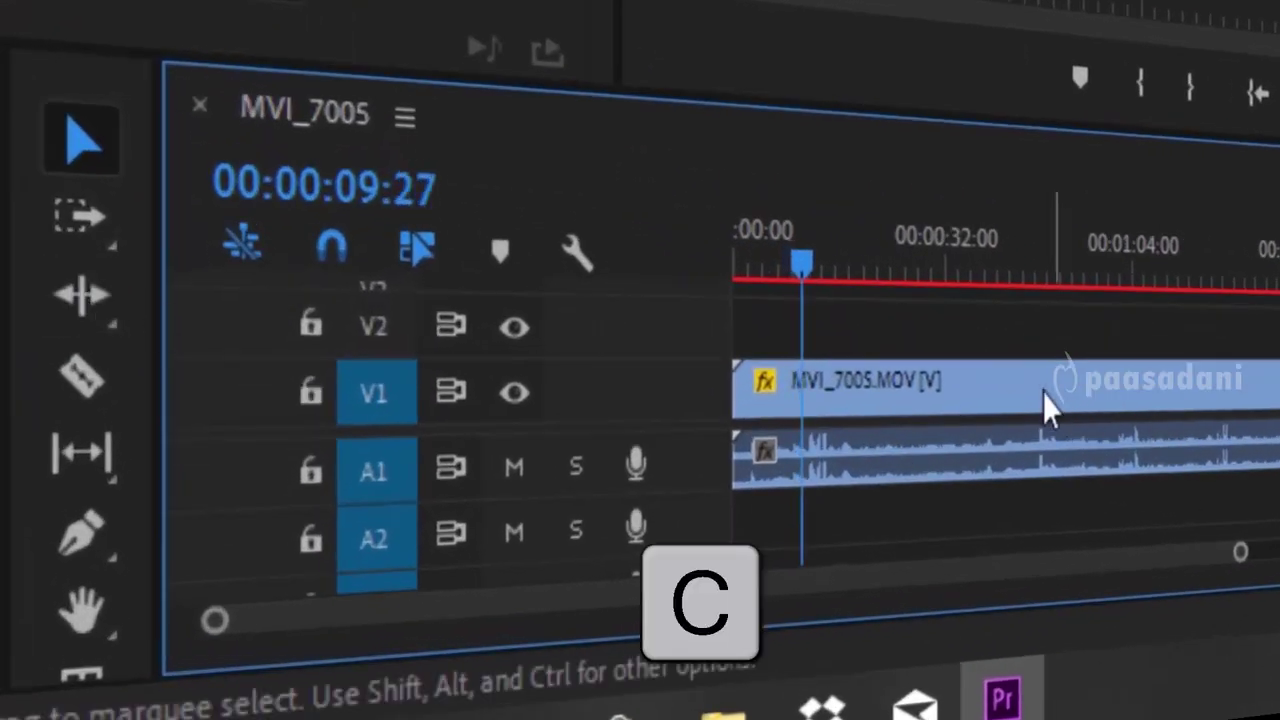
key(space)
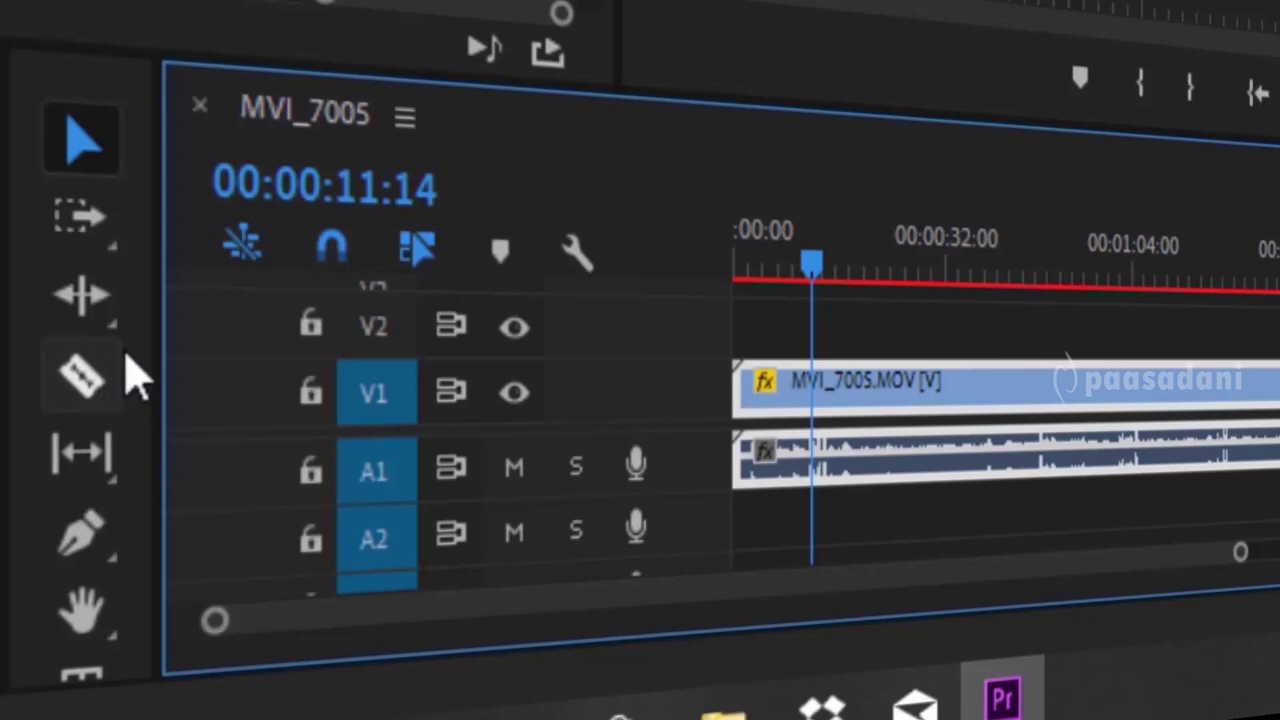
click(105, 395)
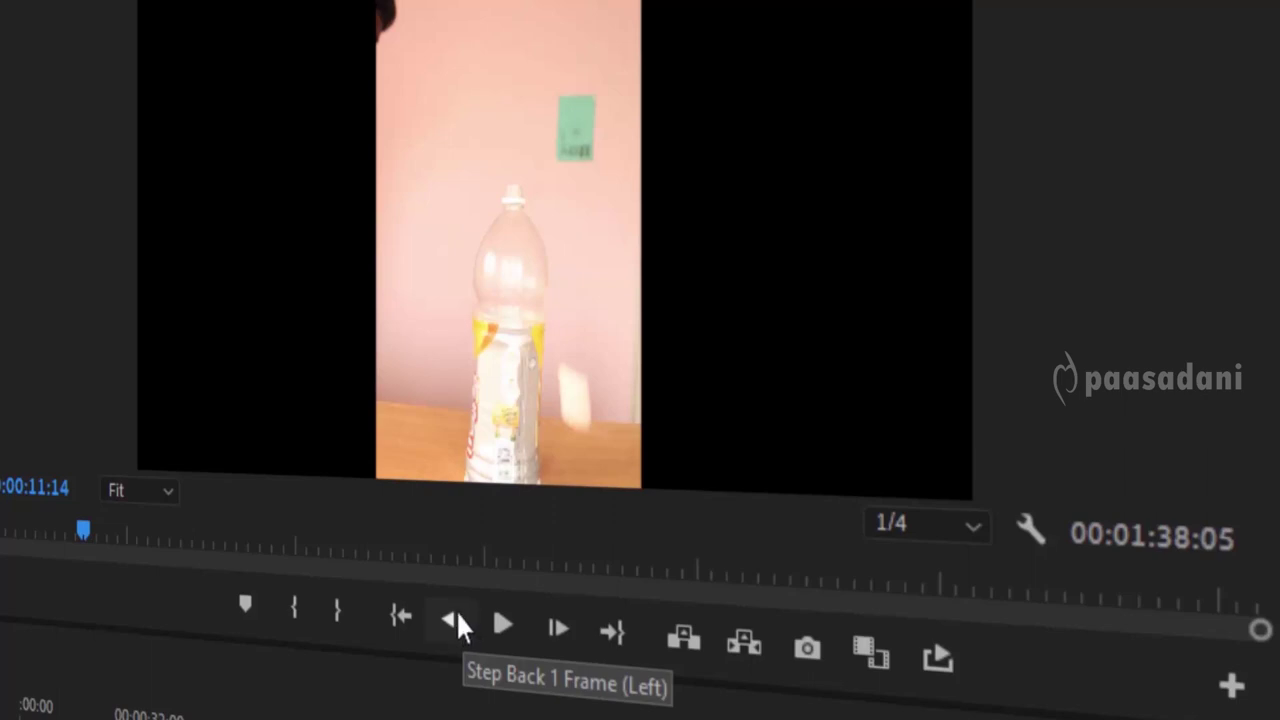
click(457, 614)
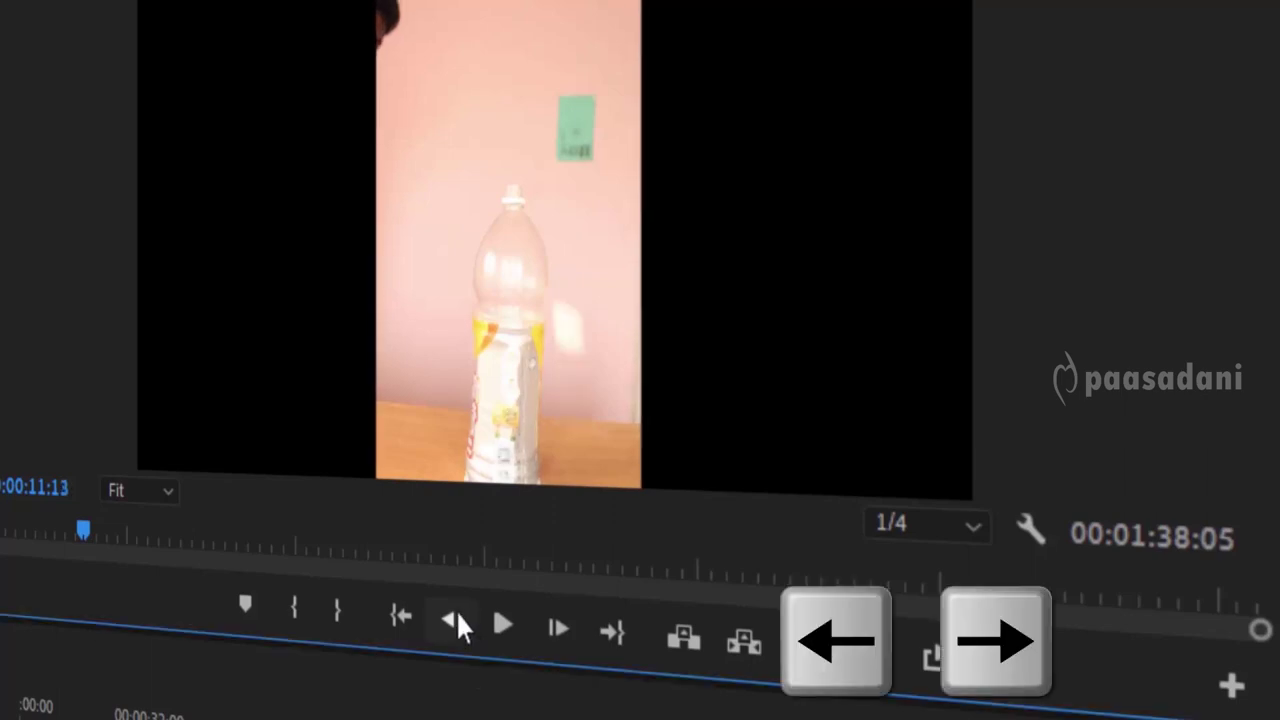
key(Left)
key(Left)
key(Left)
key(Left)
key(Left)
key(Left)
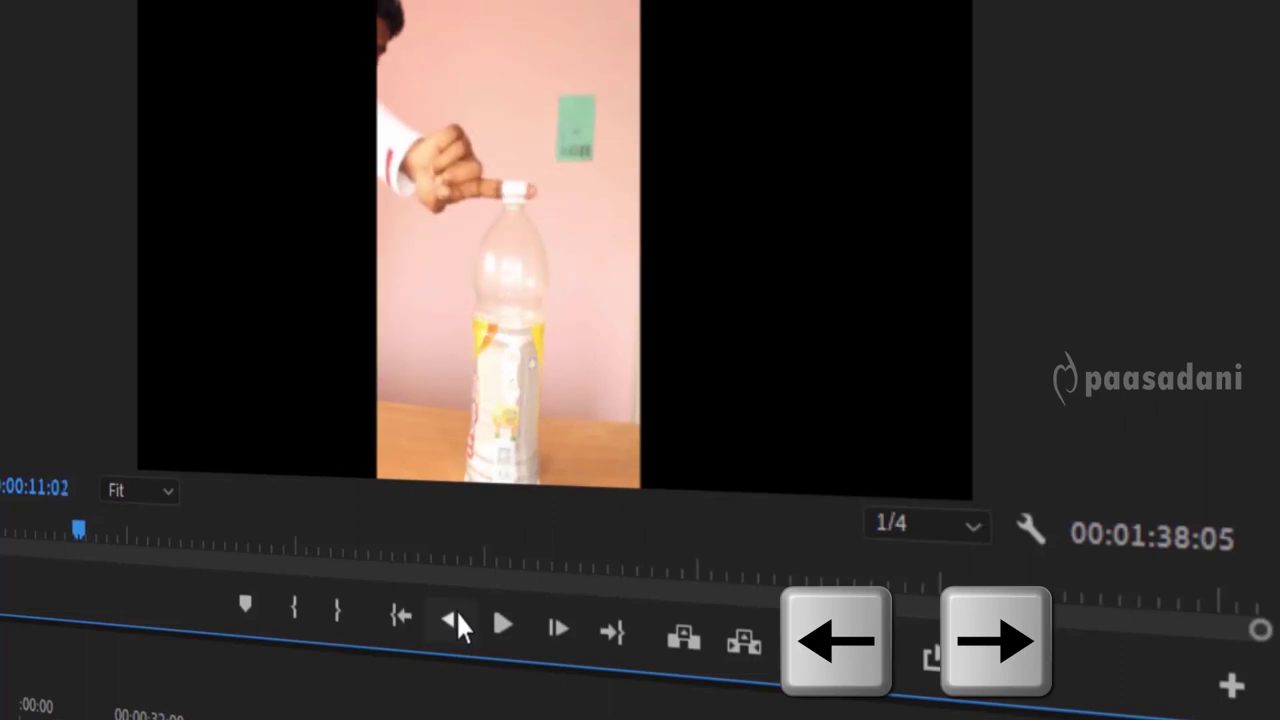
key(Left)
key(Left)
key(Left)
key(Left)
key(Left)
key(Left)
key(Left)
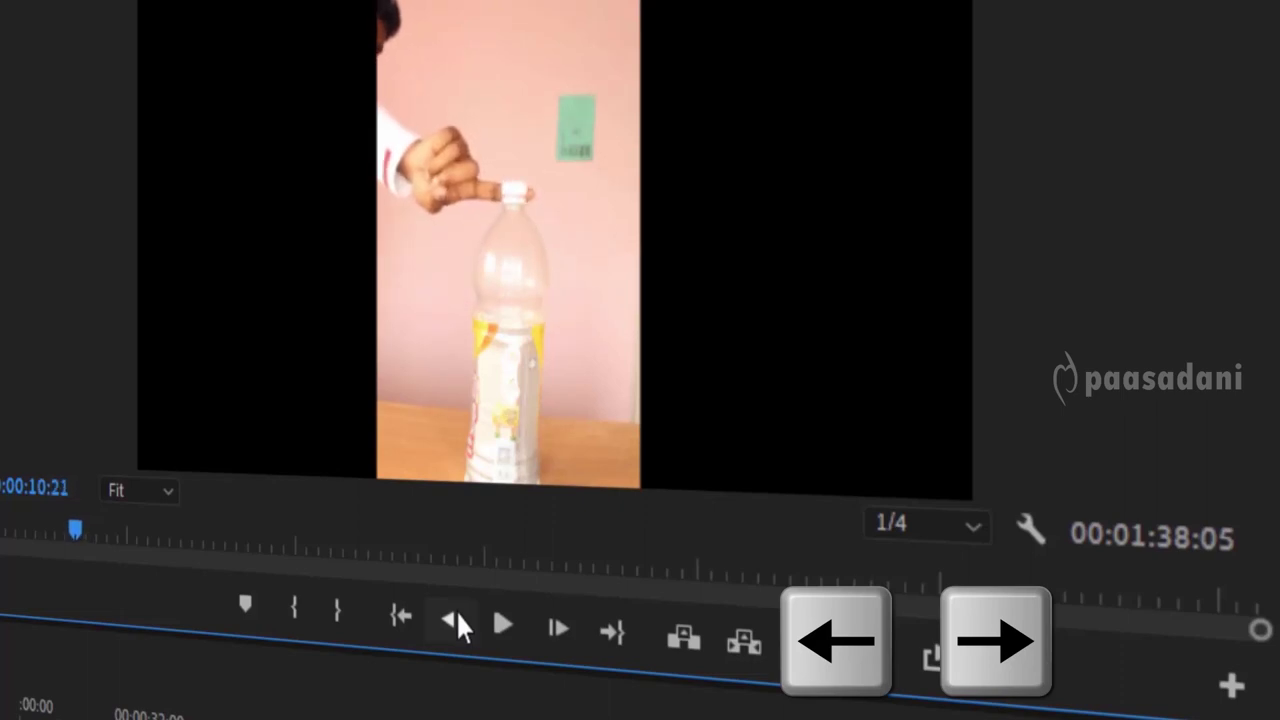
key(Left)
key(Left)
key(Left)
key(Left)
key(Left)
key(Left)
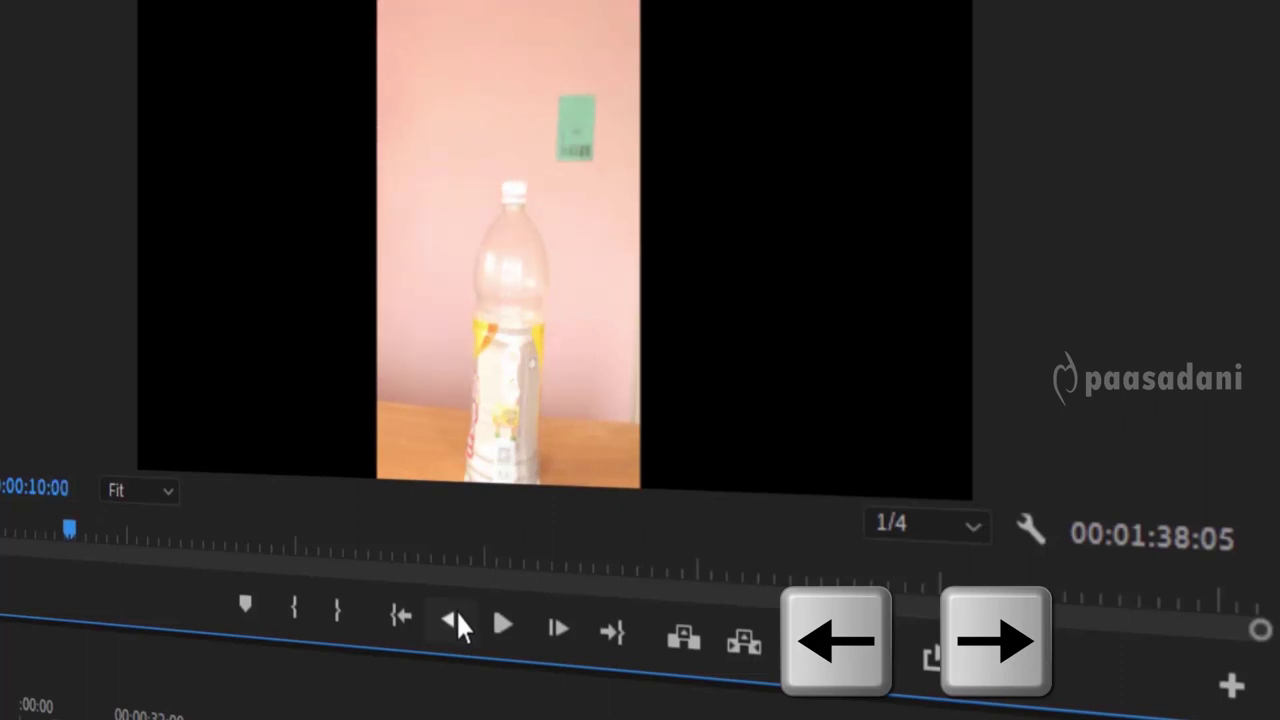
key(Right)
key(Right)
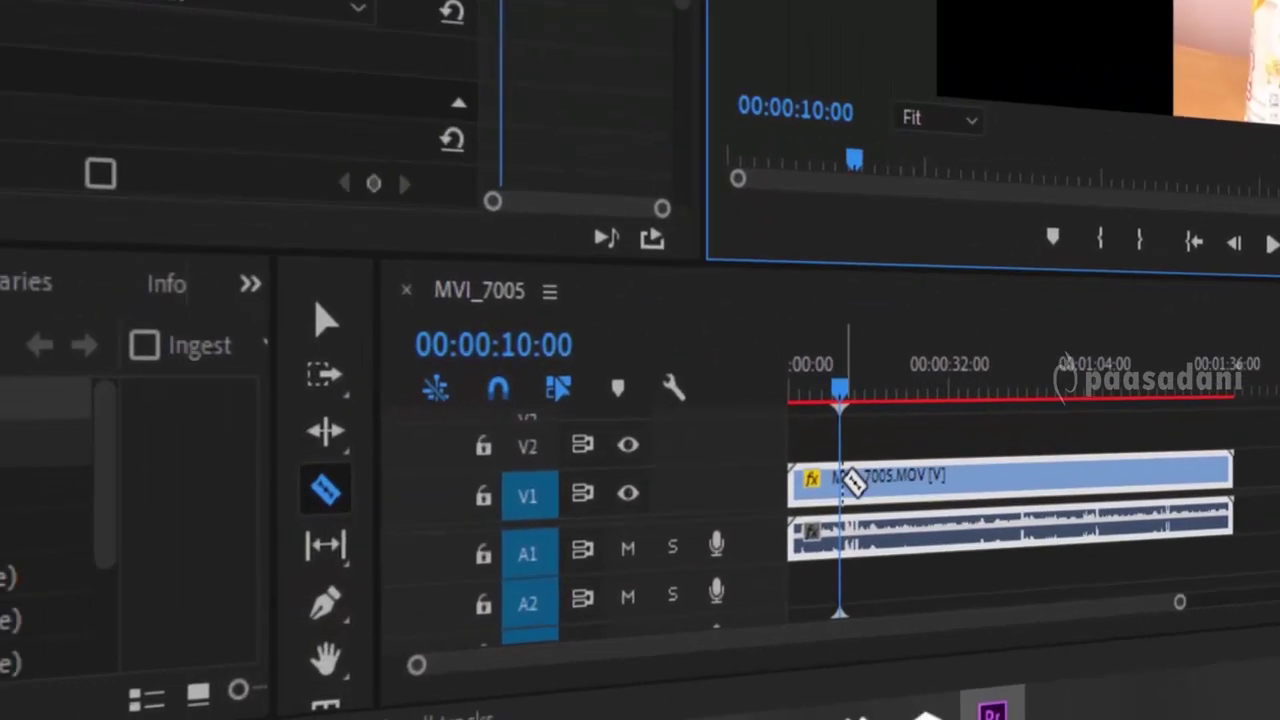
- Split the clip at 00:00:10:00, delete the opening piece, and Ripple Delete the gap
click(845, 479)
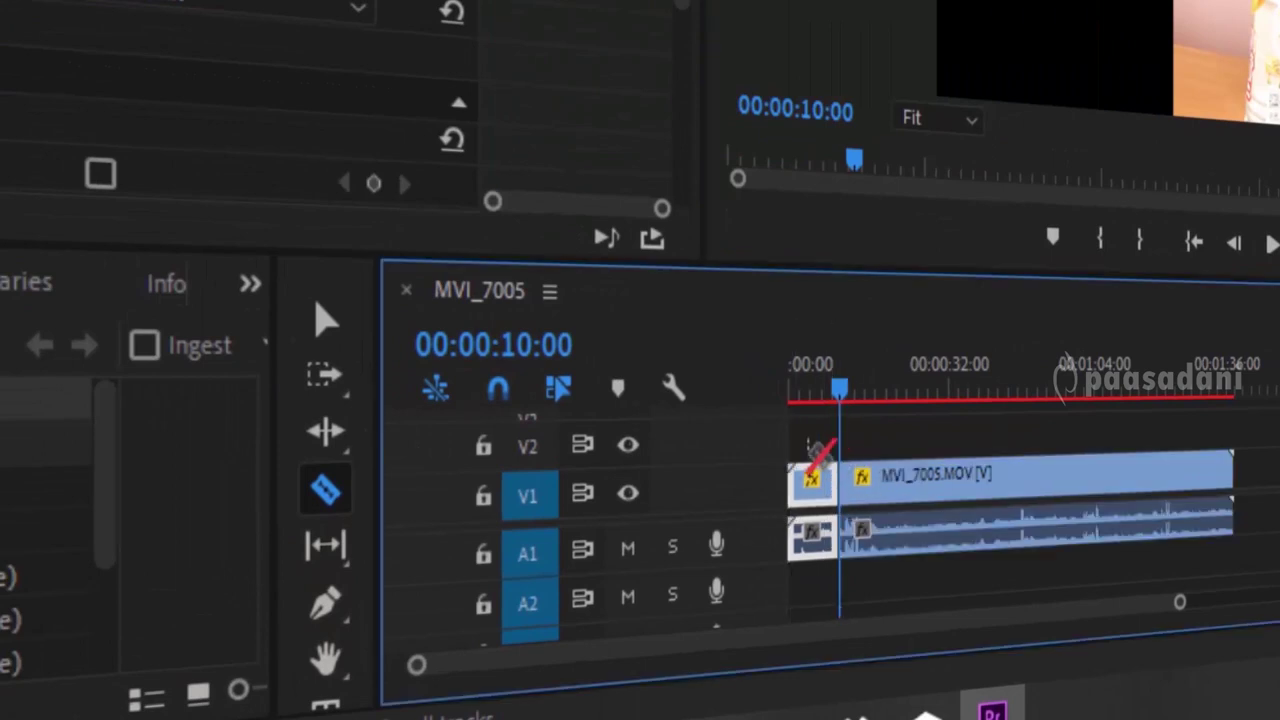
key(v)
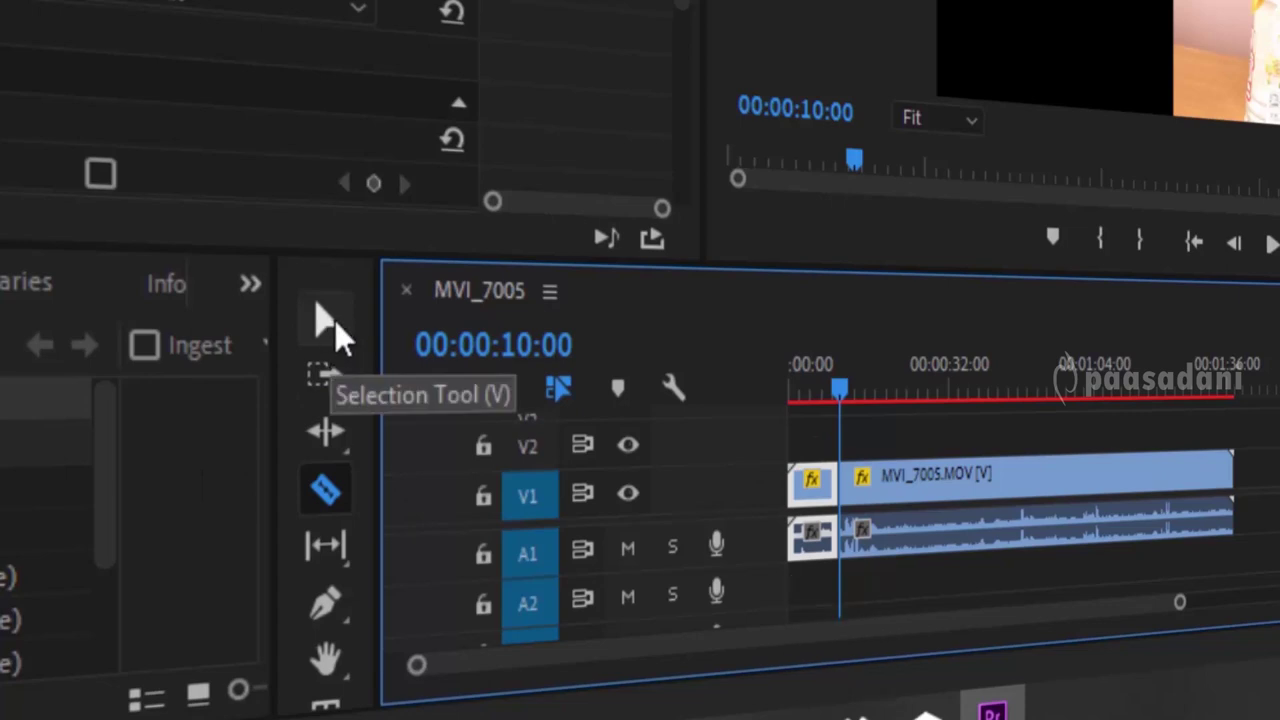
click(334, 320)
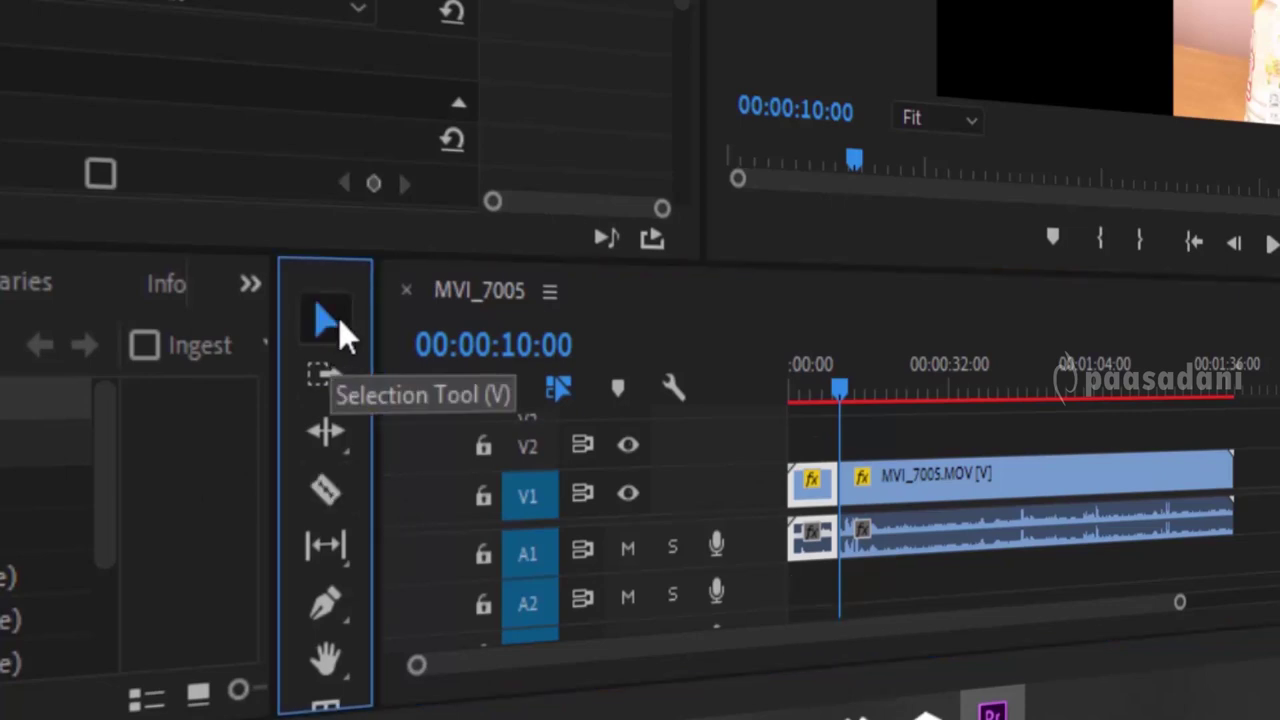
click(813, 481)
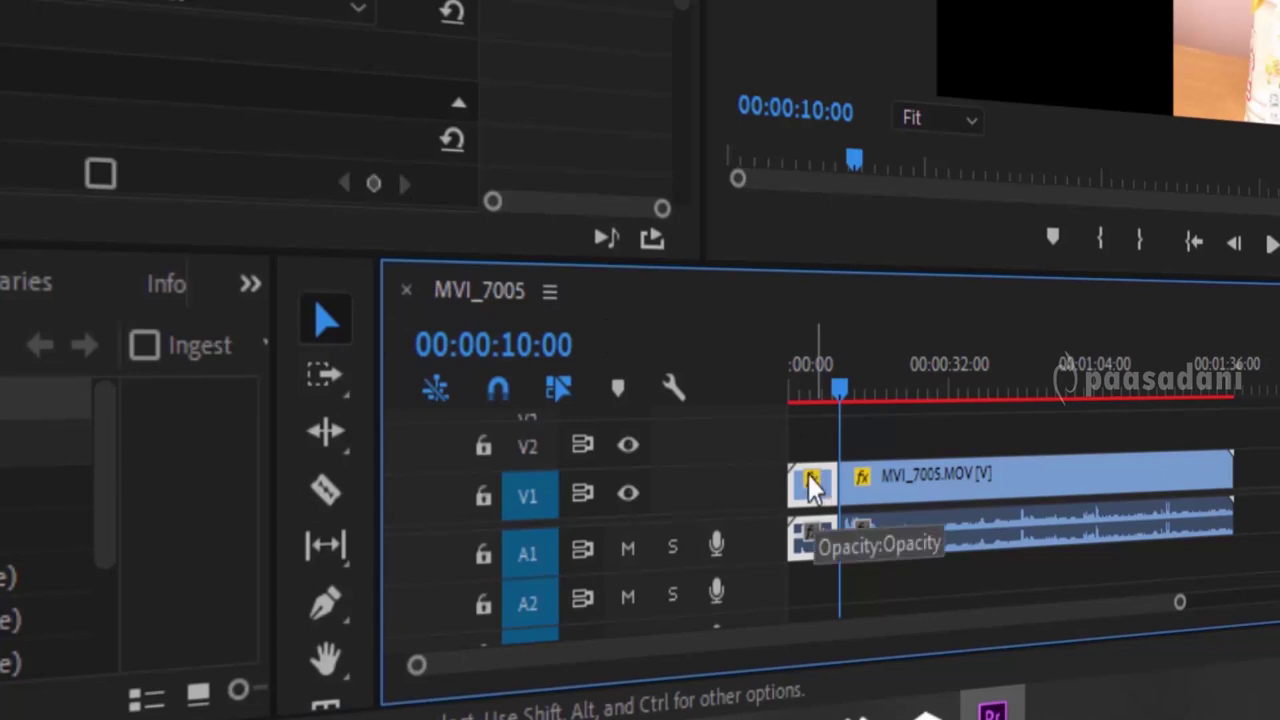
key(Delete)
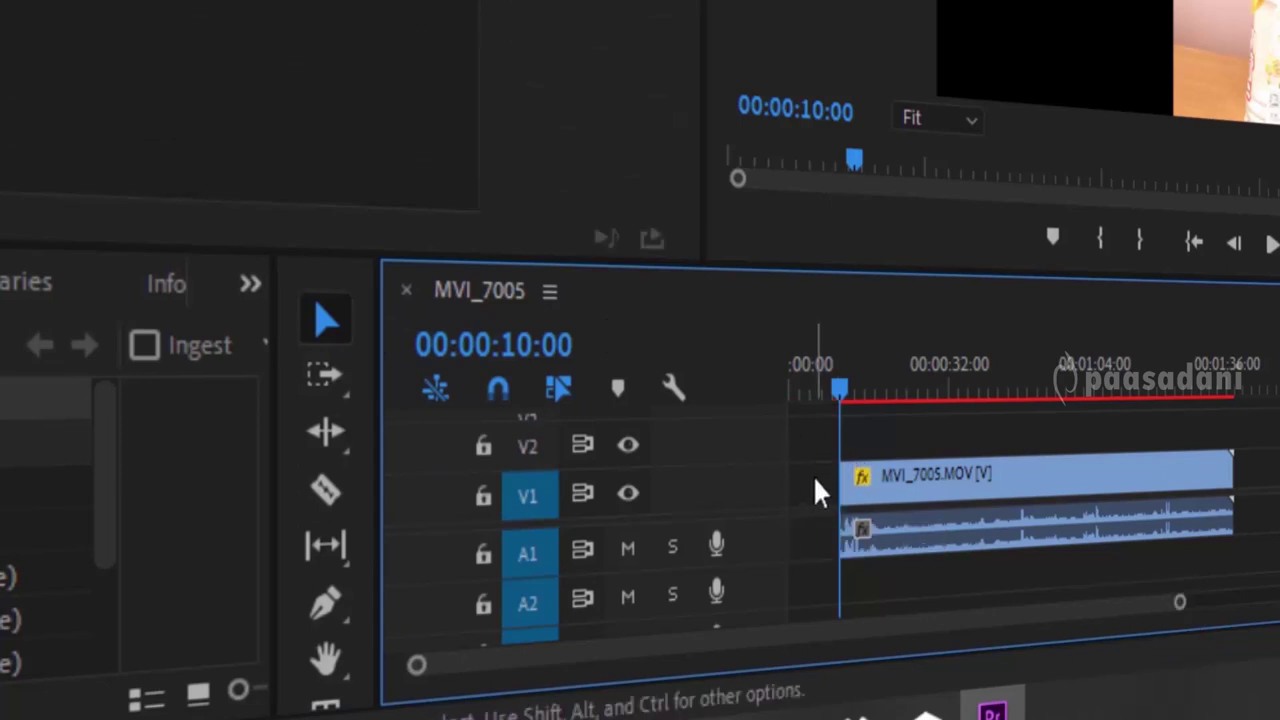
right_click(815, 488)
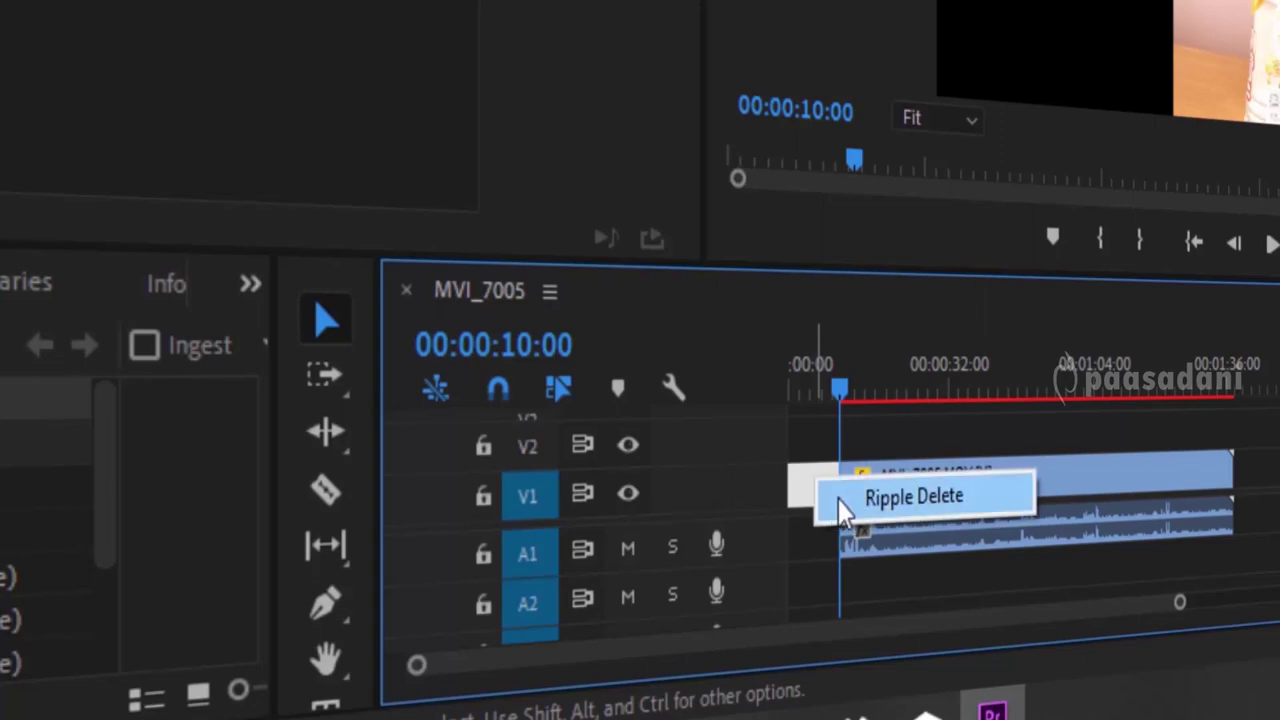
click(857, 516)
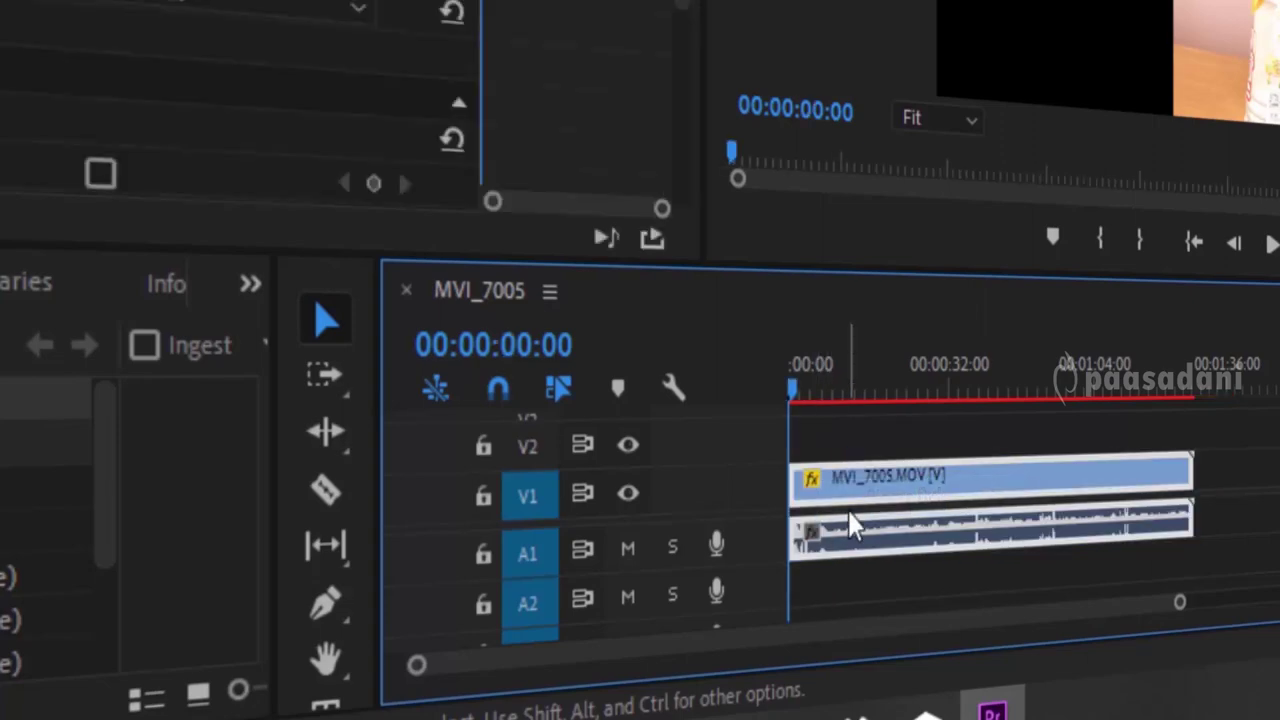
key(space)
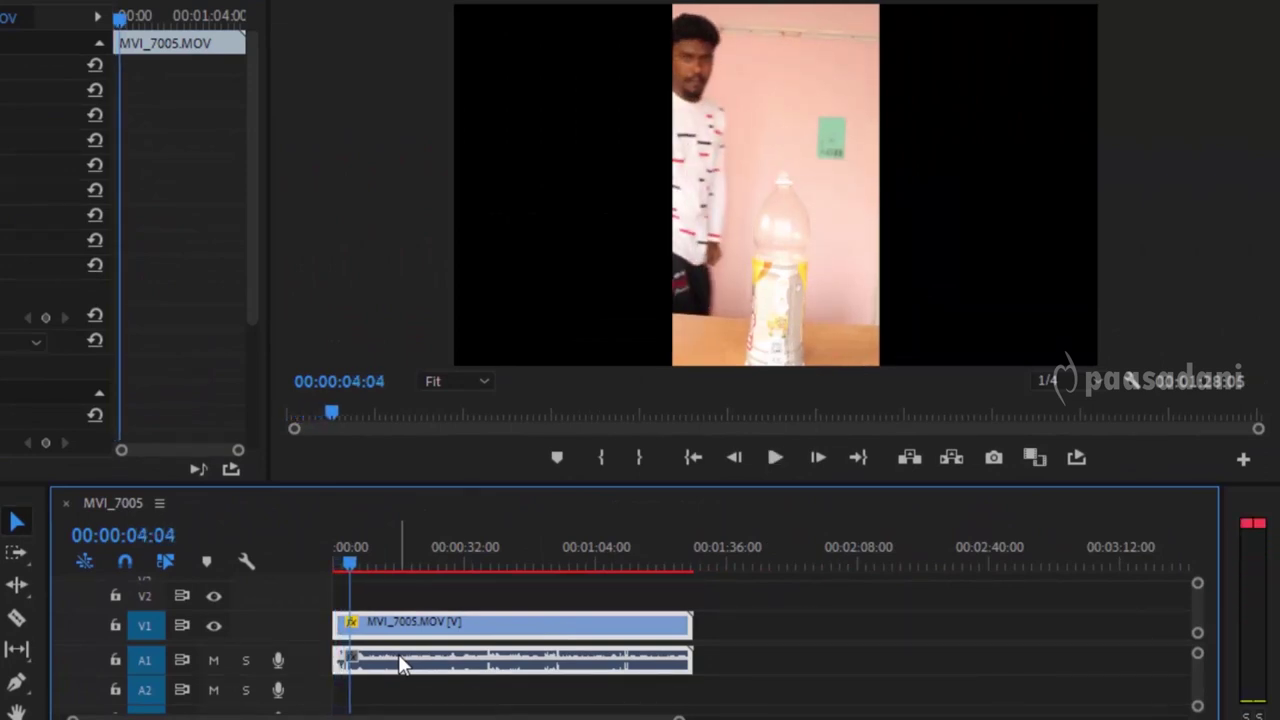
key(space)
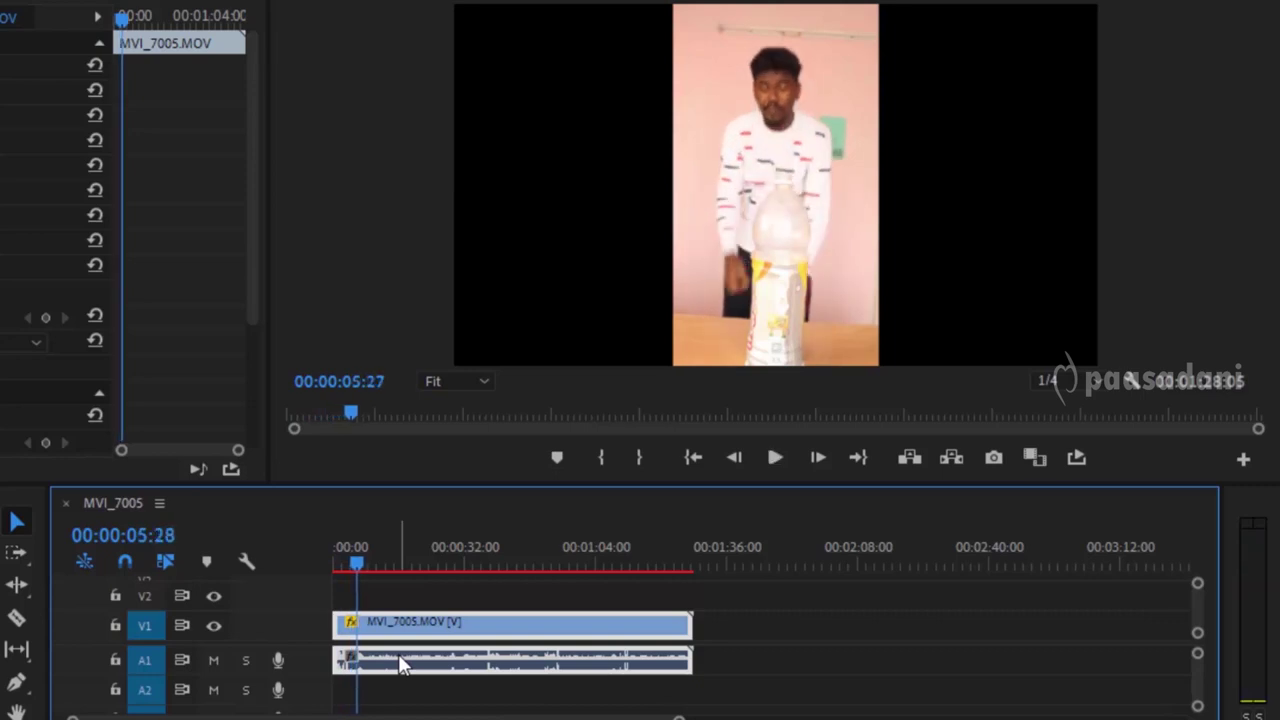
key(j)
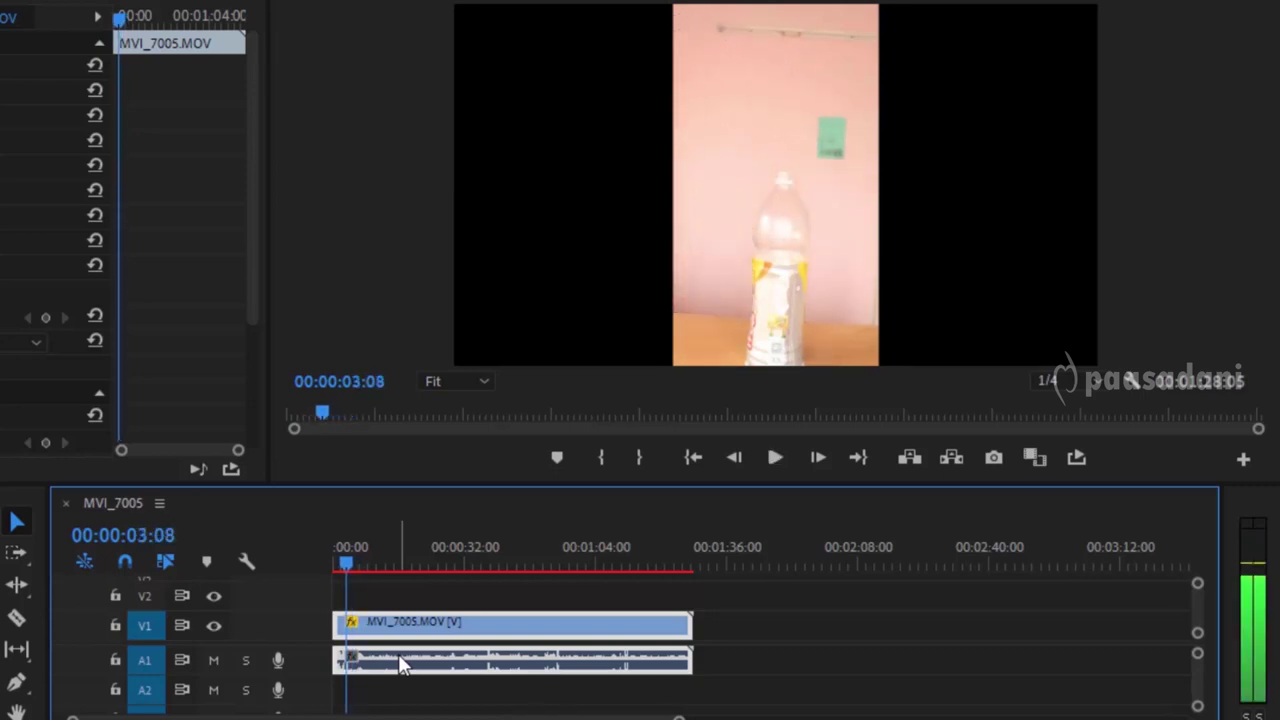
key(c)
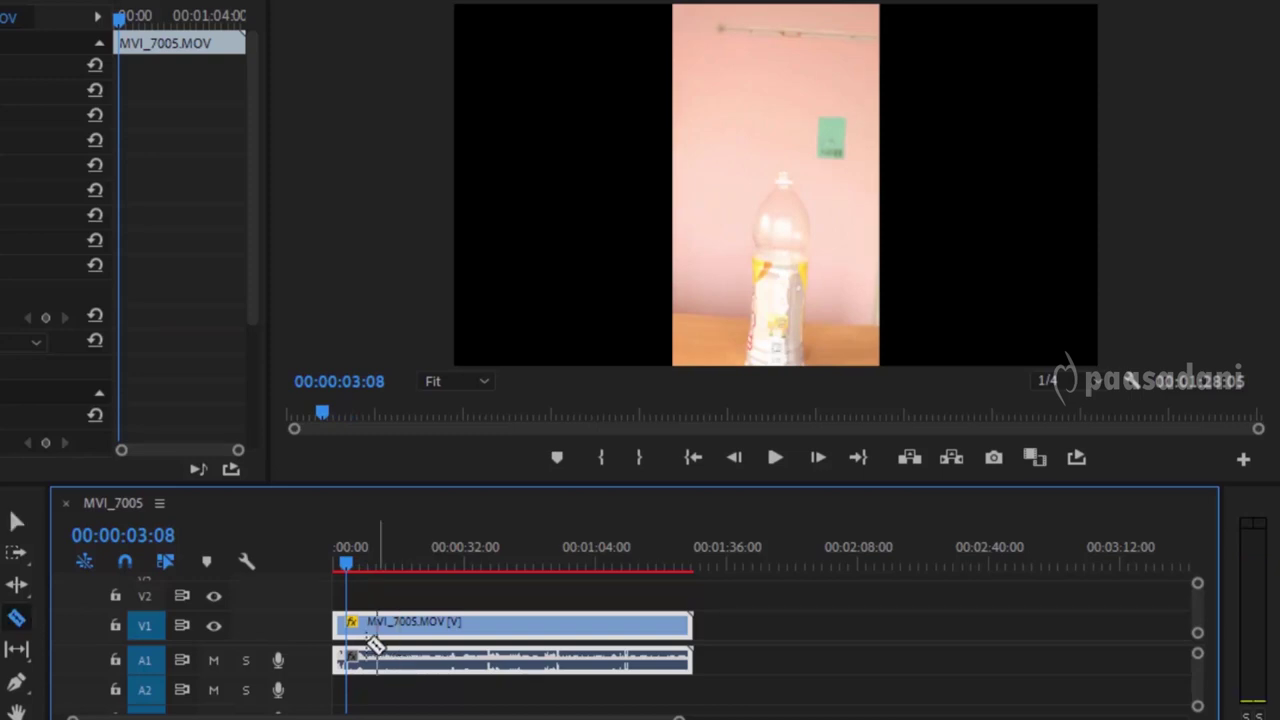
click(352, 624)
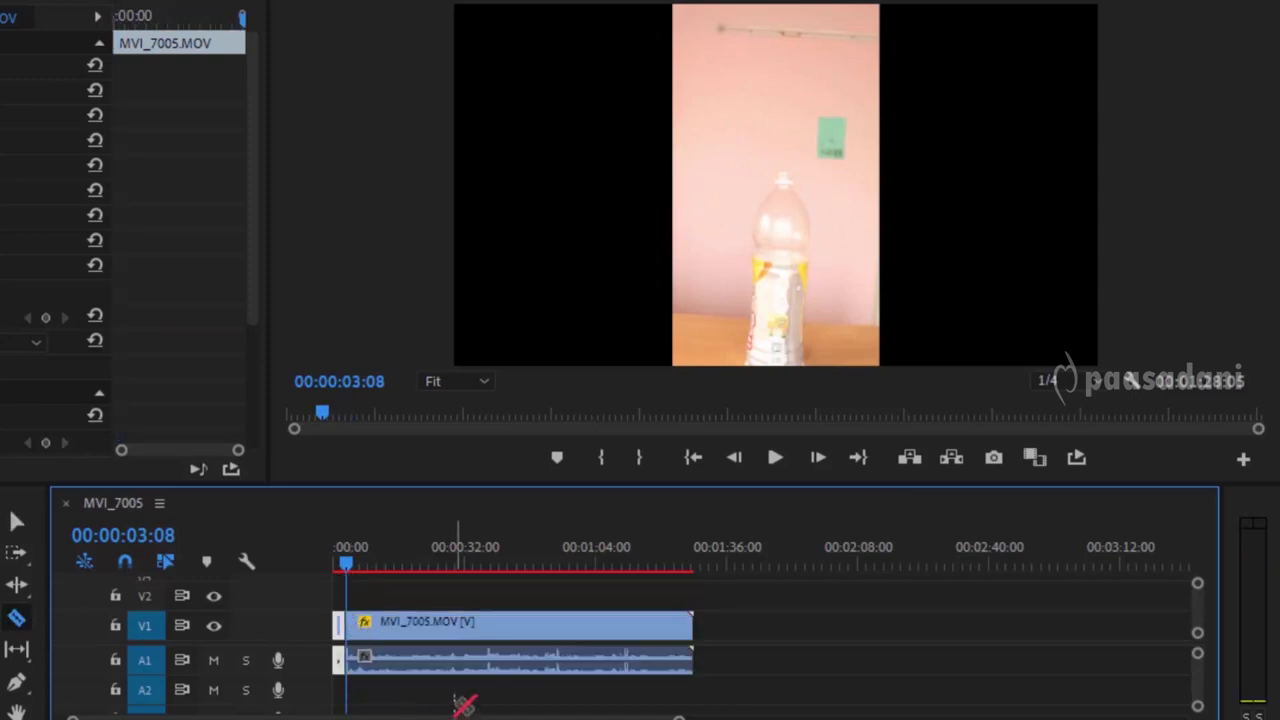
key(space)
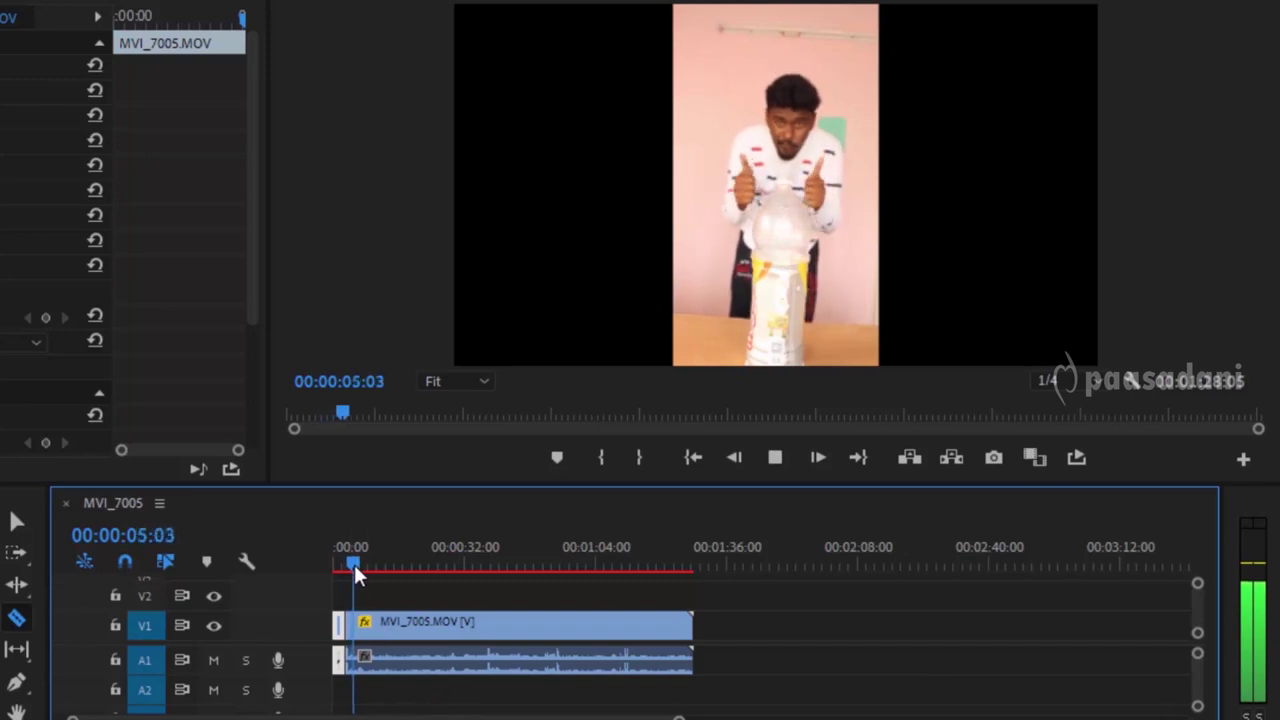
mouse_move(354, 564)
mouse_down()
mouse_move(412, 561)
mouse_move(416, 574)
mouse_up()
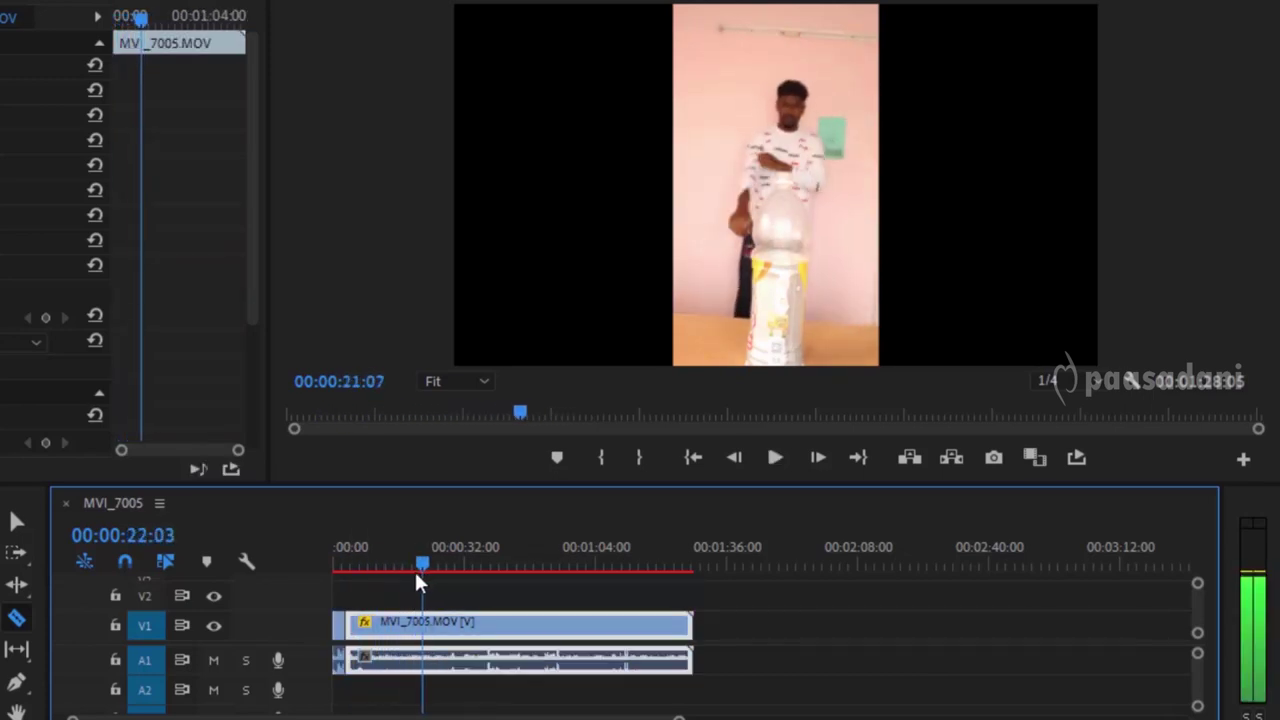
drag(418, 578, 494, 586)
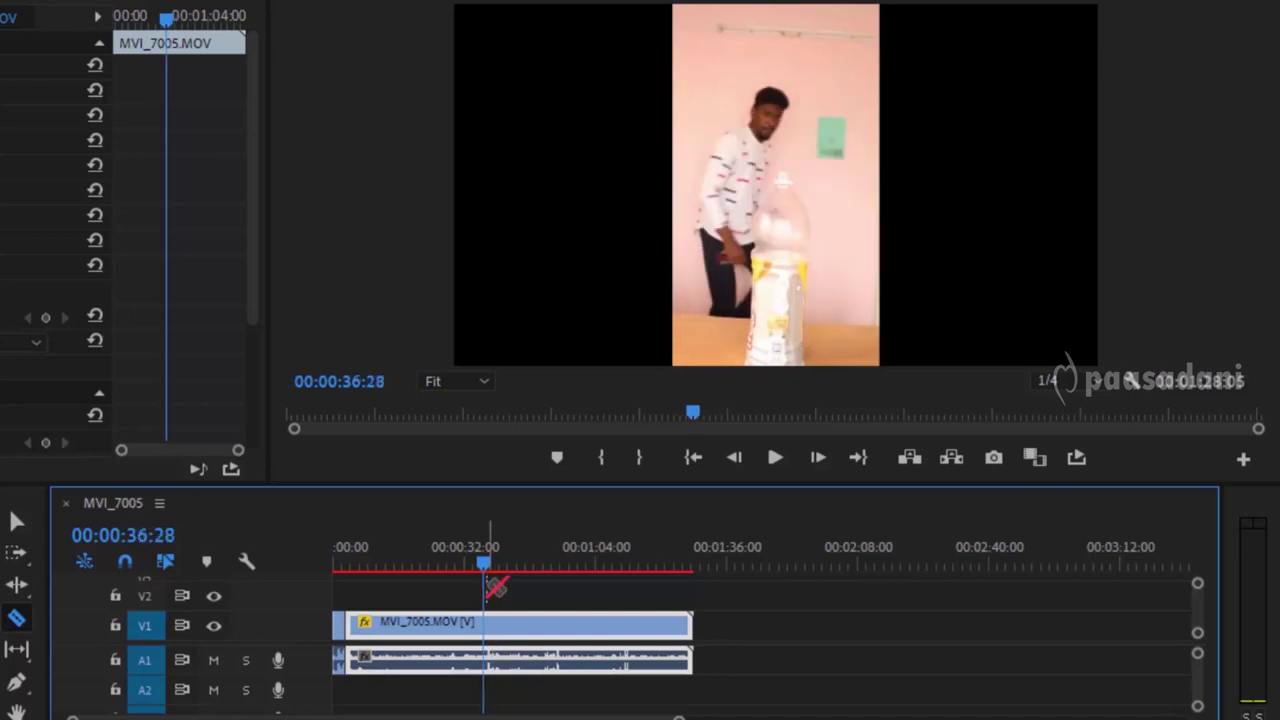
key(space)
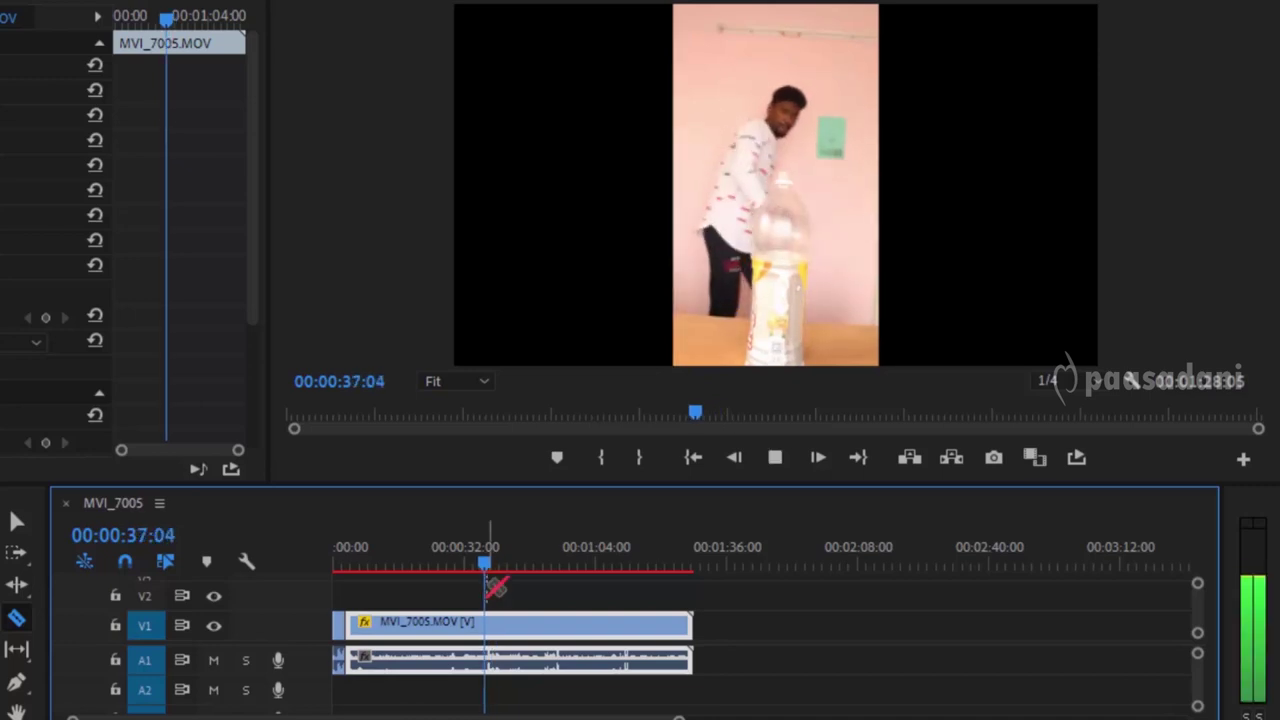
key(space)
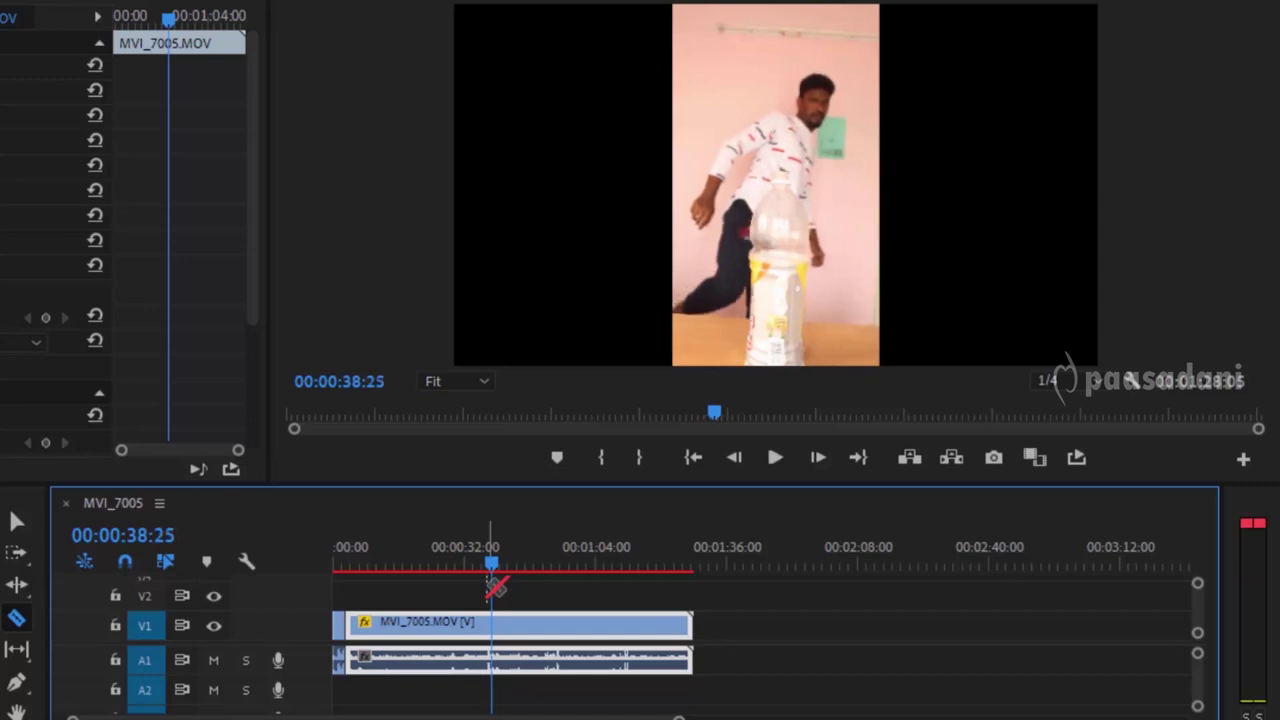
key(Left)
key(Left)
key(j)
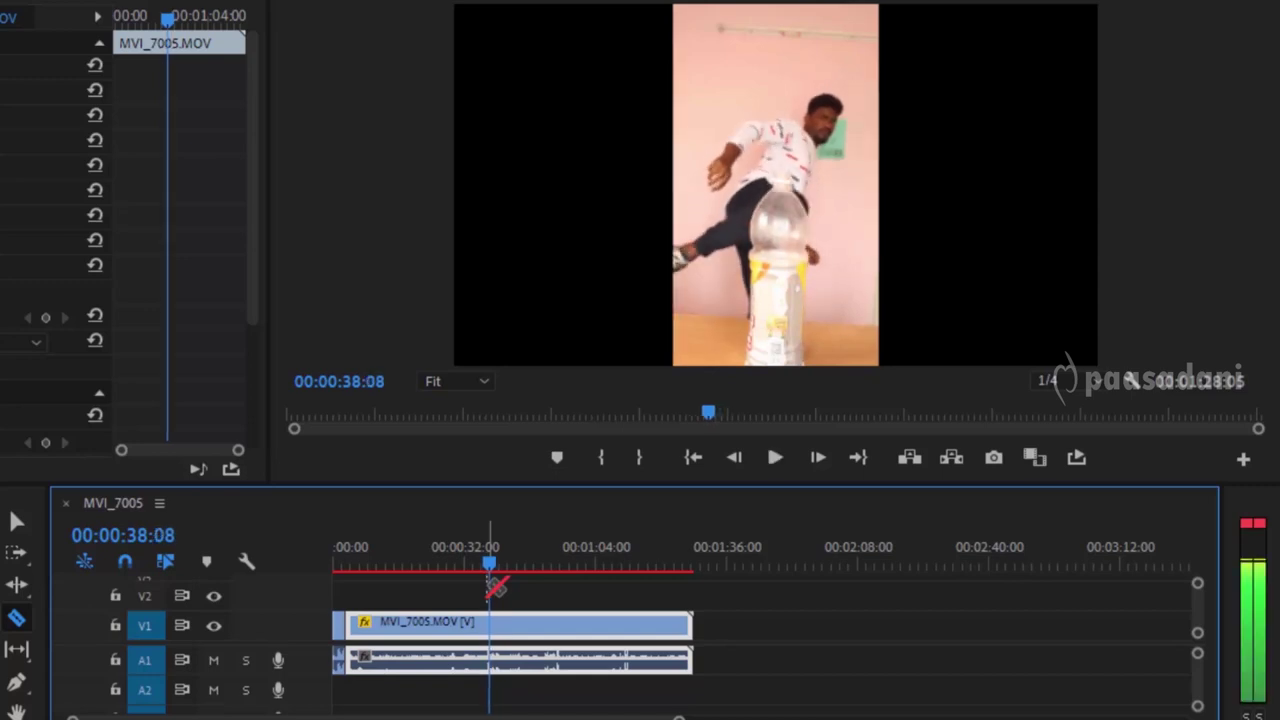
key(Right)
key(Right)
key(Right)
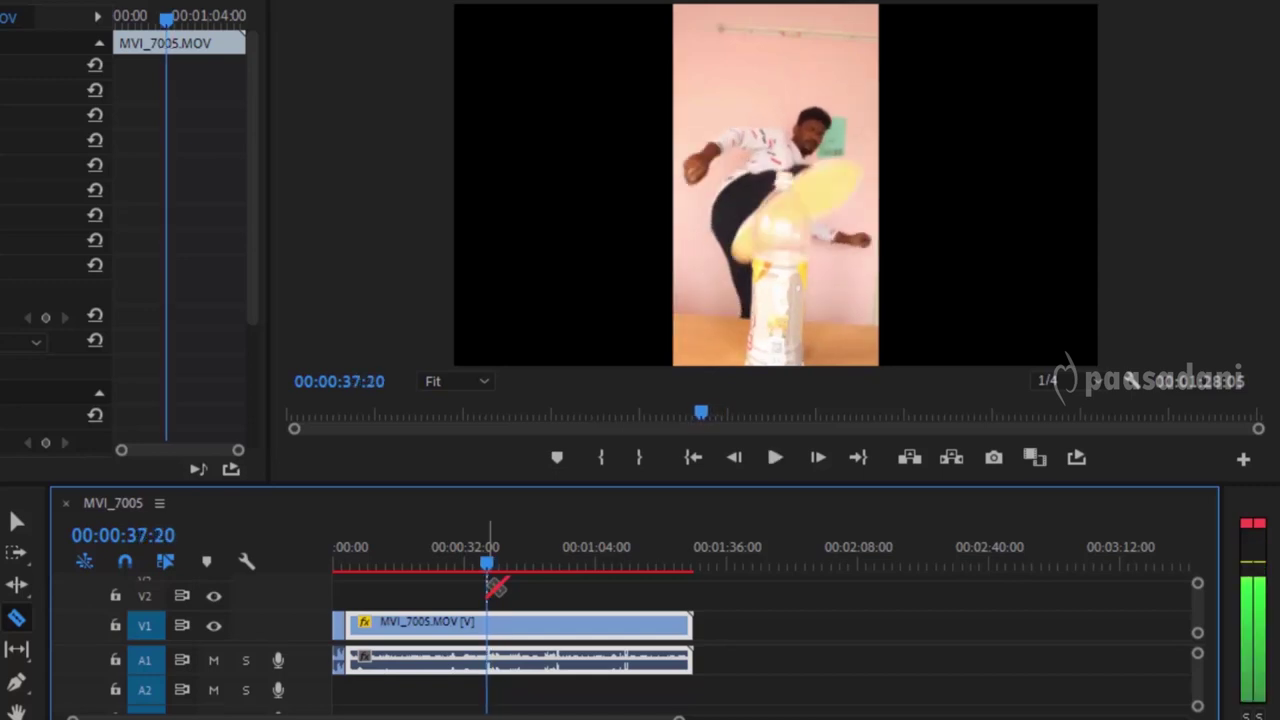
key(Right)
key(Right)
key(Right)
key(Left)
key(Left)
key(Left)
key(Left)
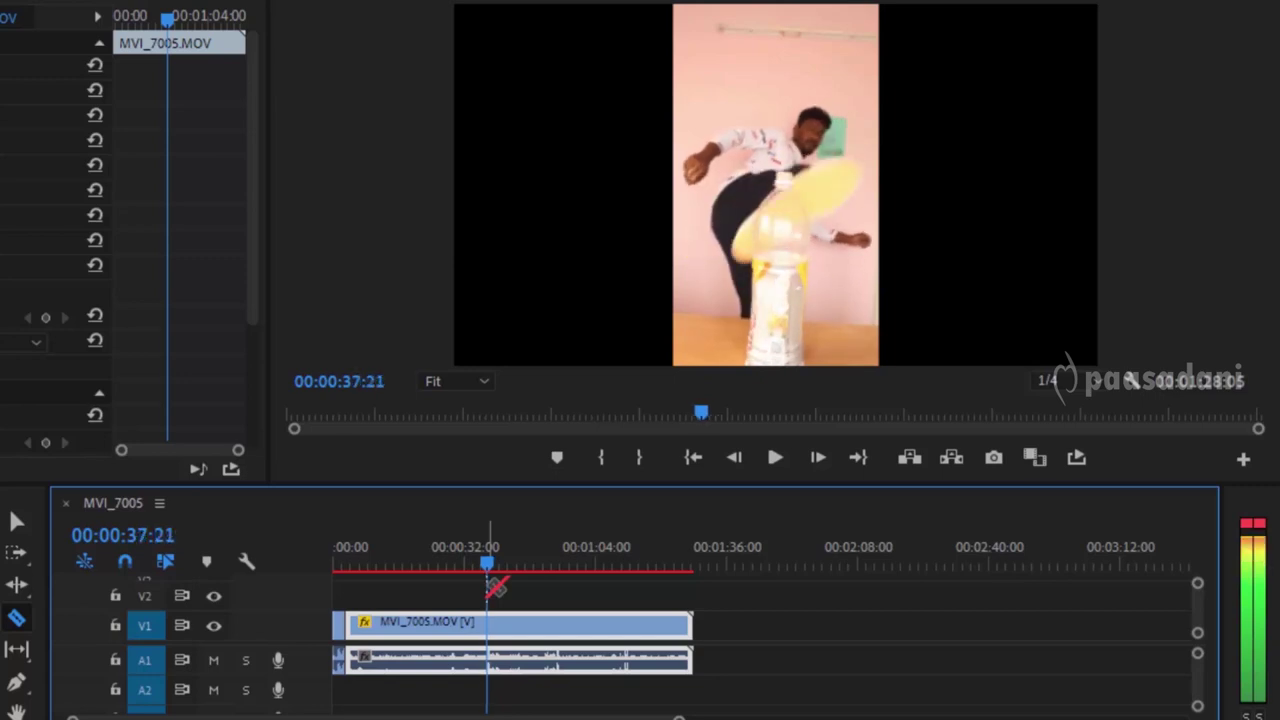
key(Left)
key(Left)
key(Left)
key(Left)
key(Left)
key(Left)
key(Right)
key(Right)
key(Right)
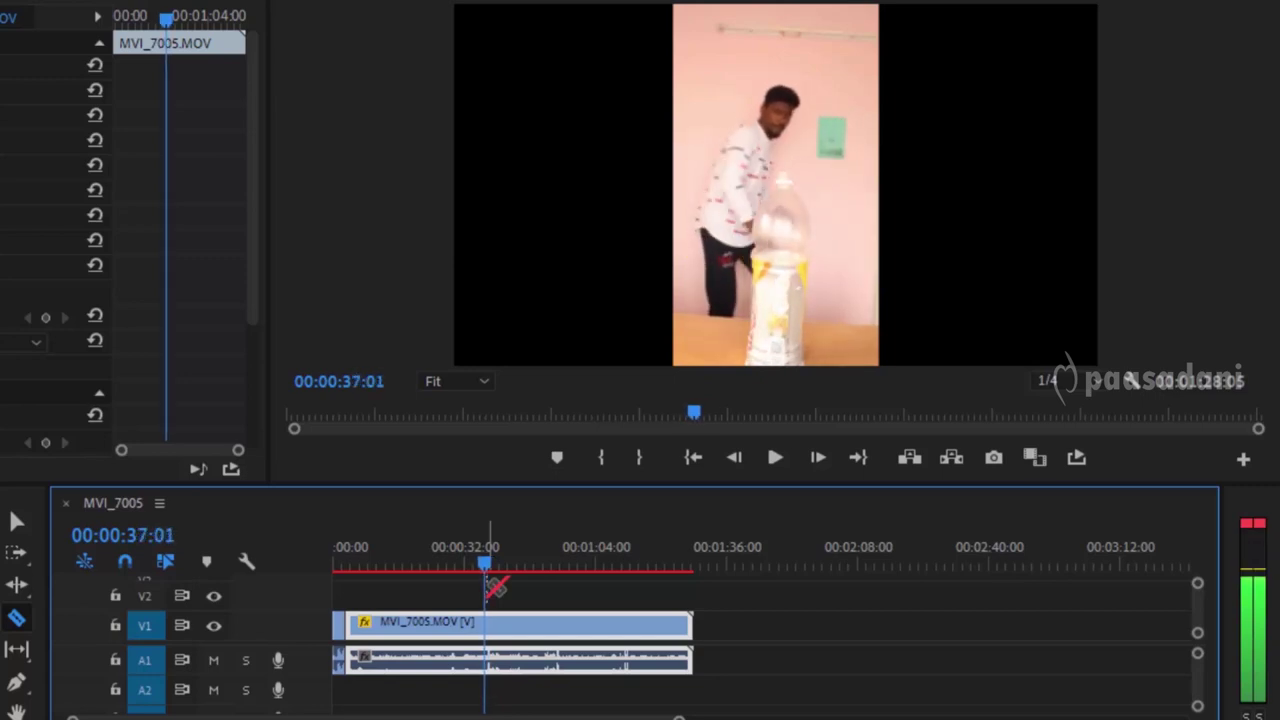
key(Right)
key(Right)
key(Right)
key(Right)
key(Right)
key(Right)
key(Right)
key(Right)
key(Right)
key(Right)
key(Right)
key(Right)
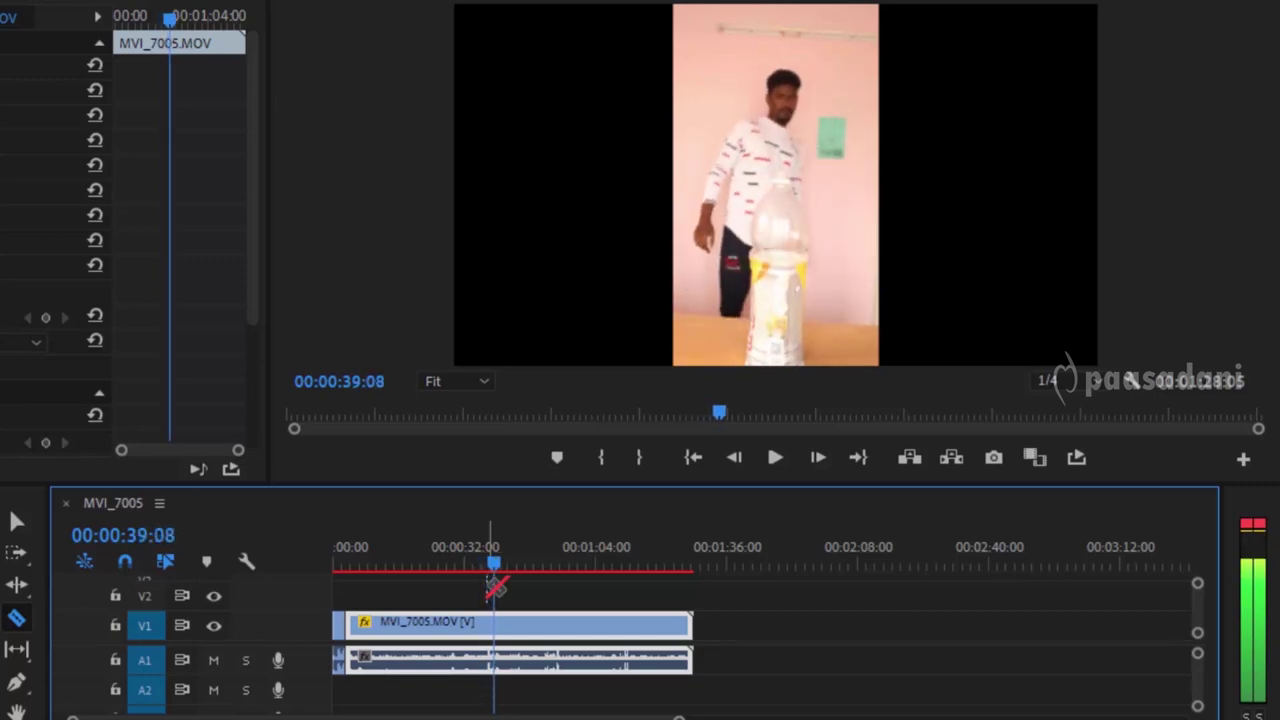
key(Right)
key(Right)
key(Right)
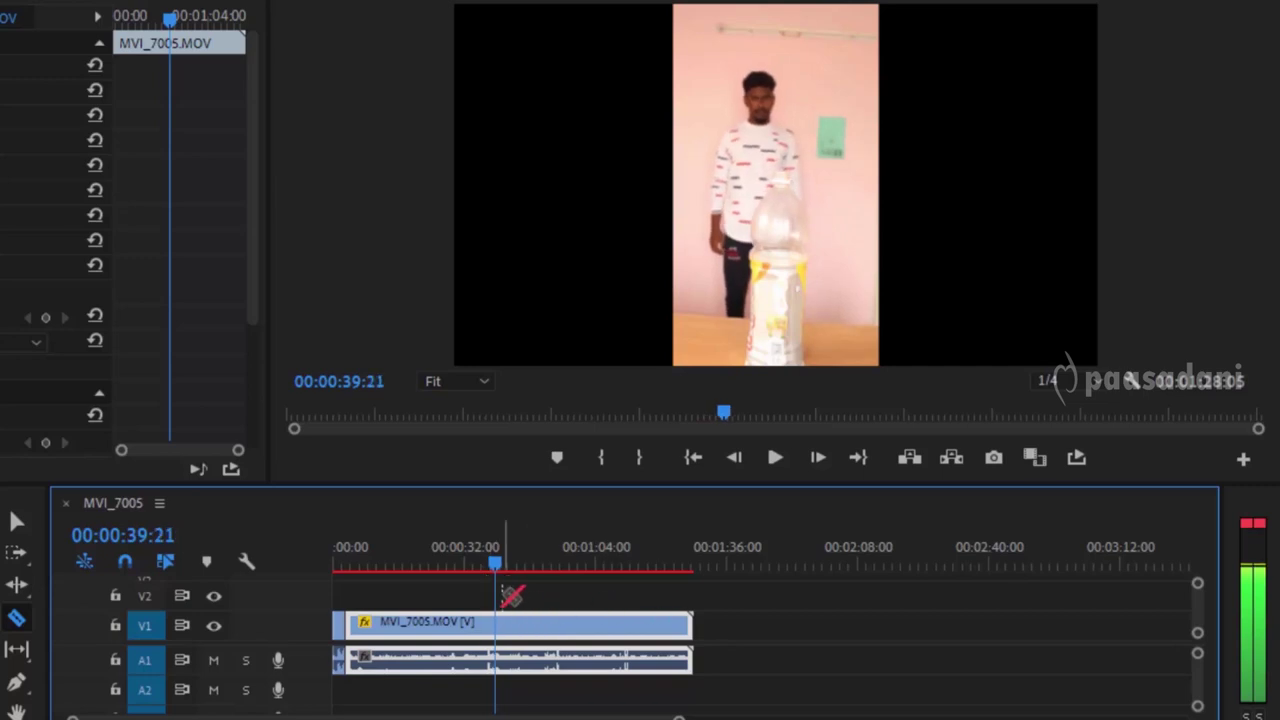
mouse_move(496, 564)
mouse_down()
mouse_move(466, 566)
mouse_move(470, 578)
mouse_up()
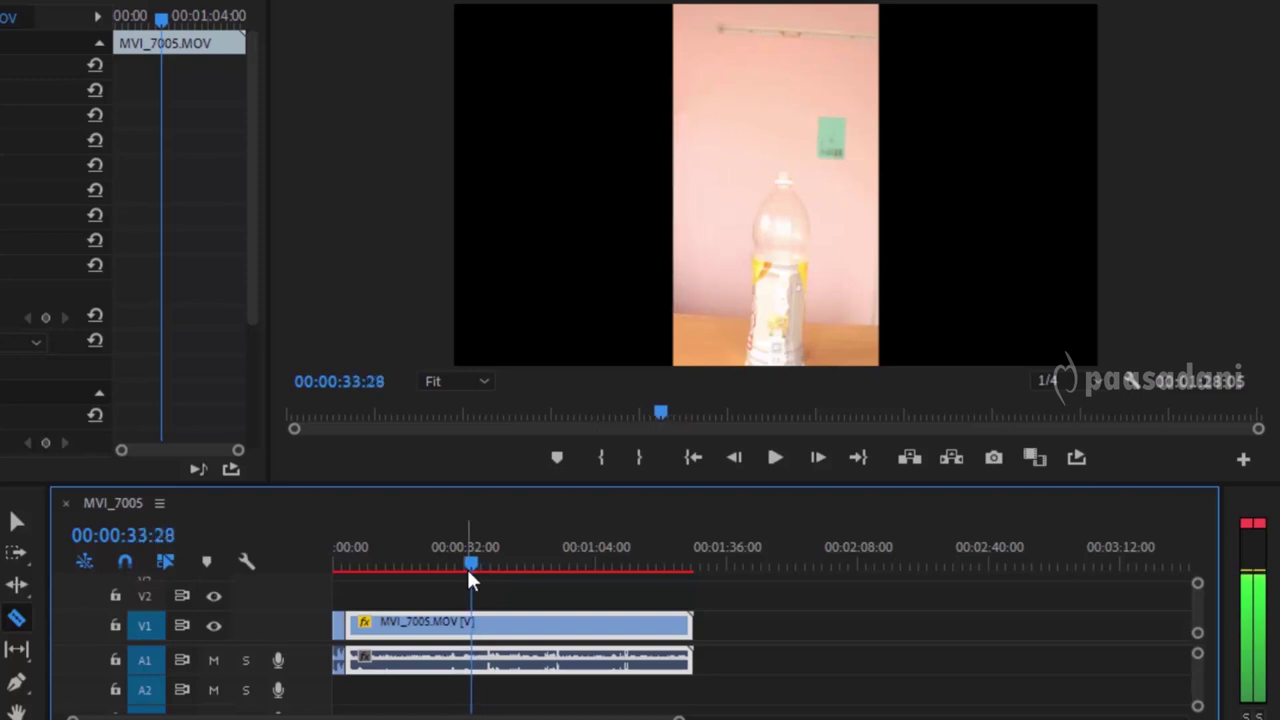
- Split at the playhead, delete the first part, and Ripple Delete the gap so footage starts at zero
click(476, 640)
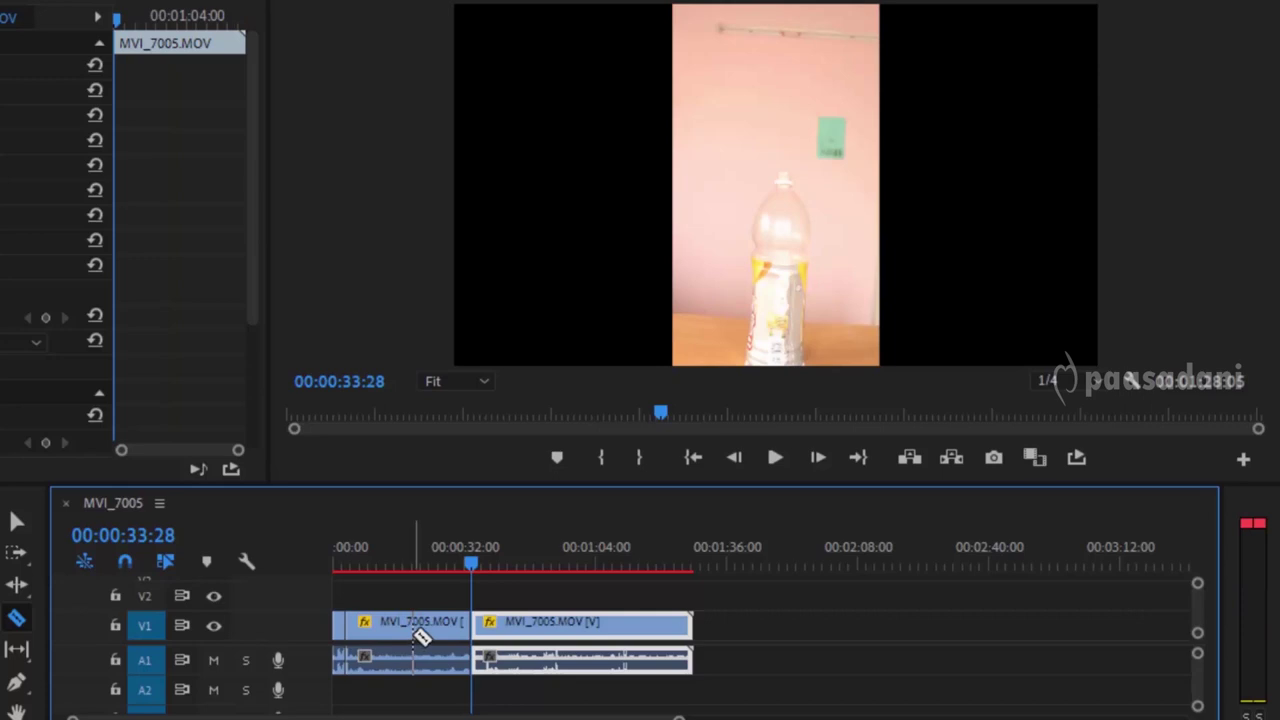
key(v)
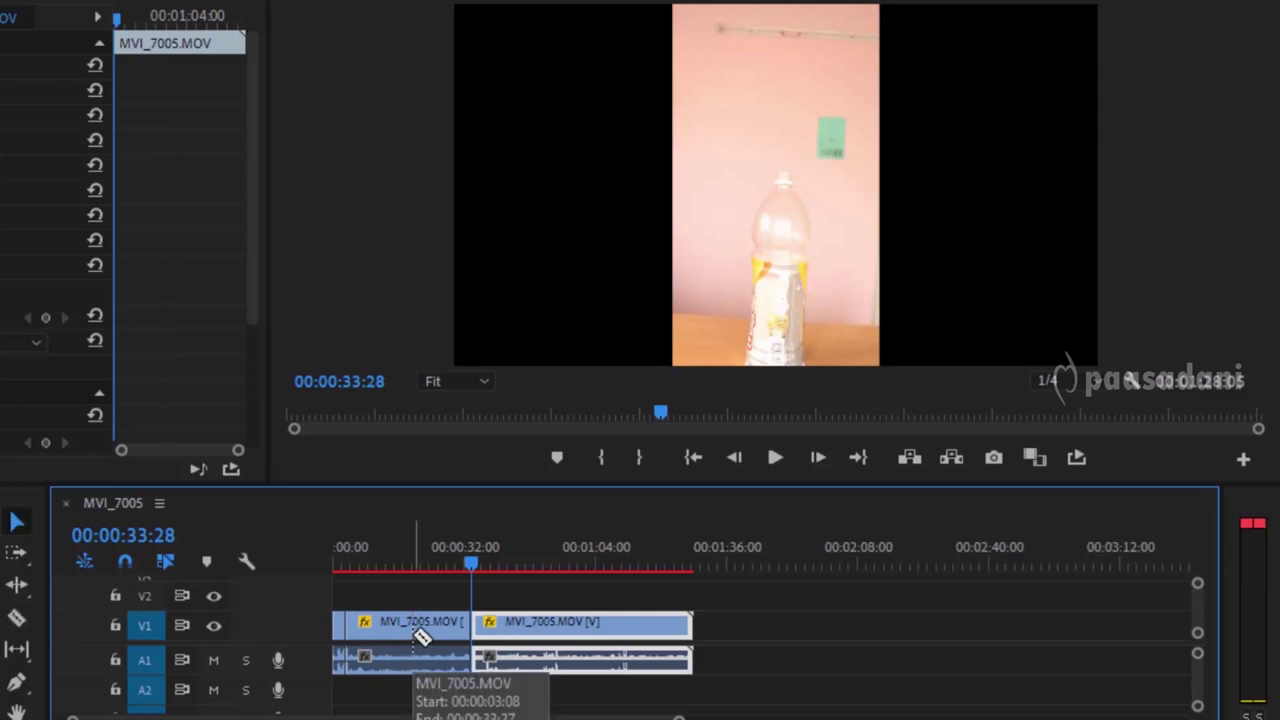
click(402, 616)
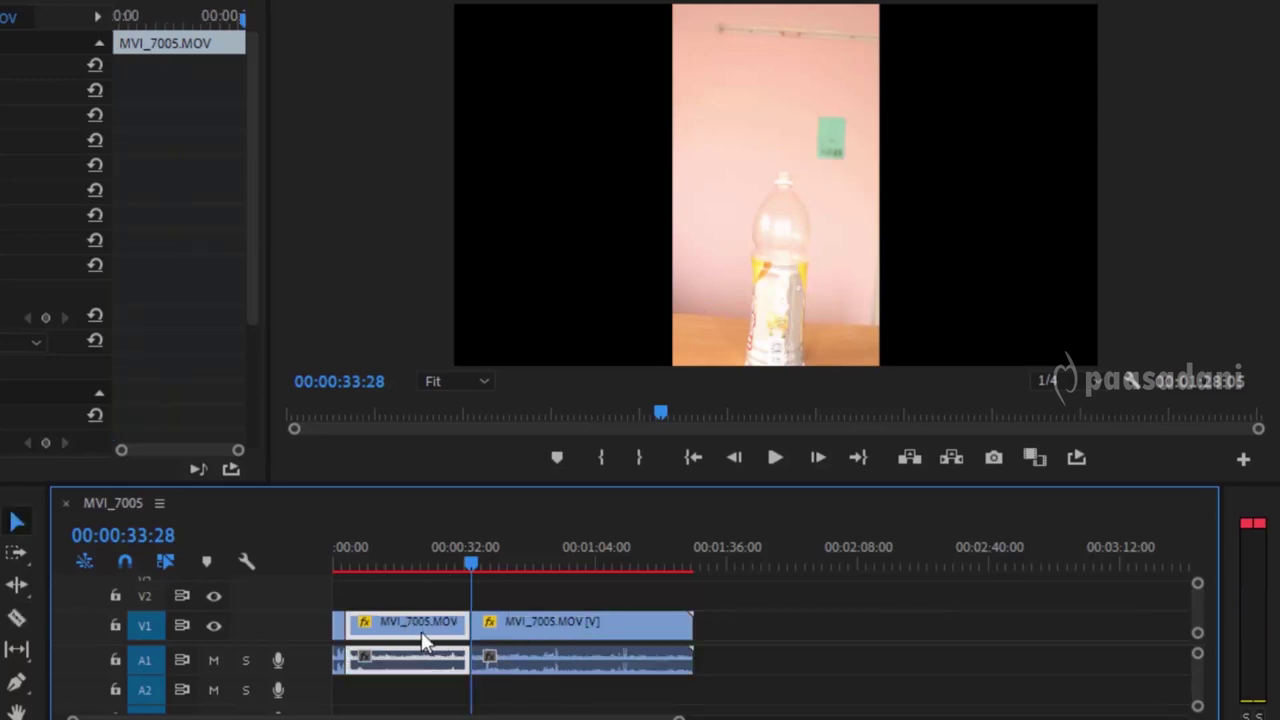
key(Delete)
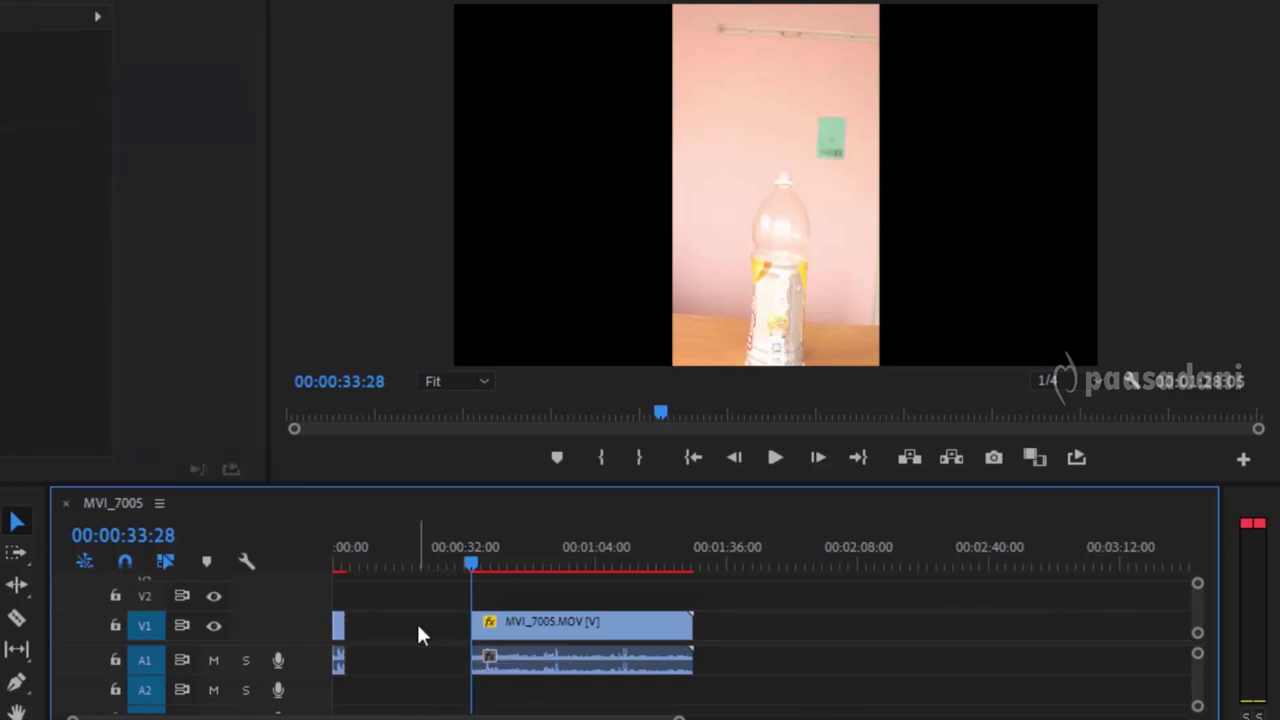
right_click(420, 635)
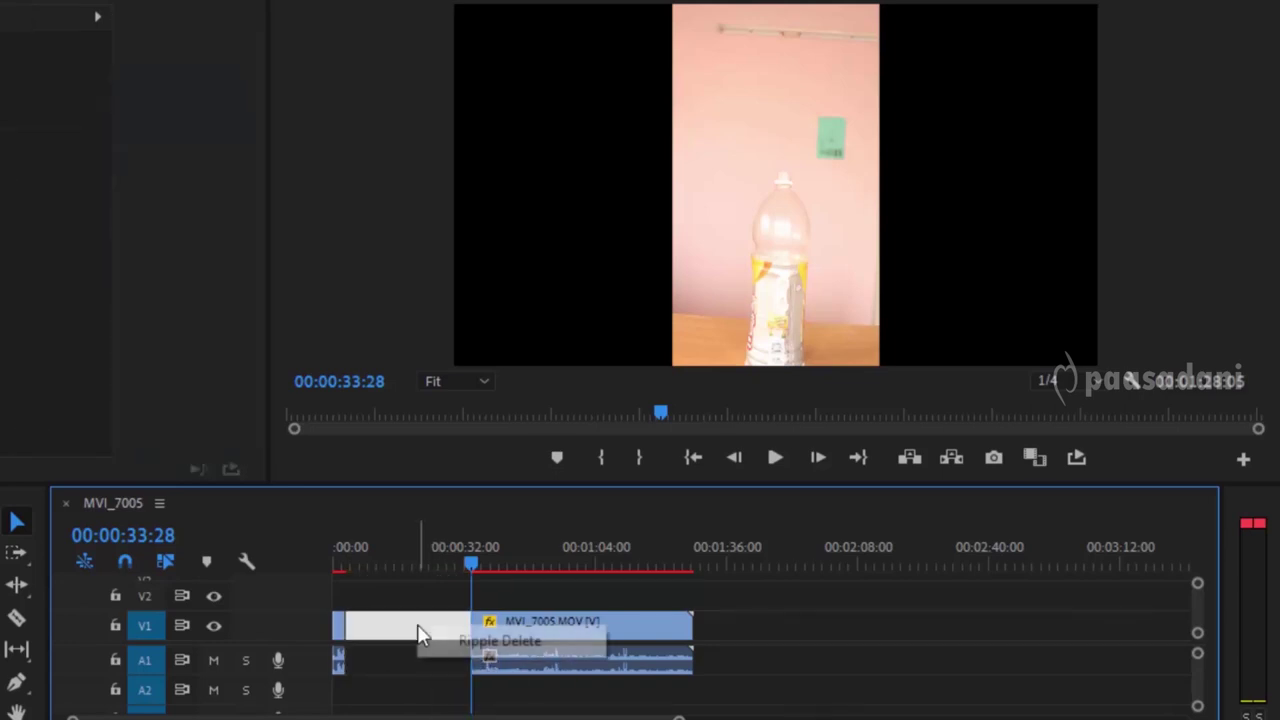
click(473, 641)
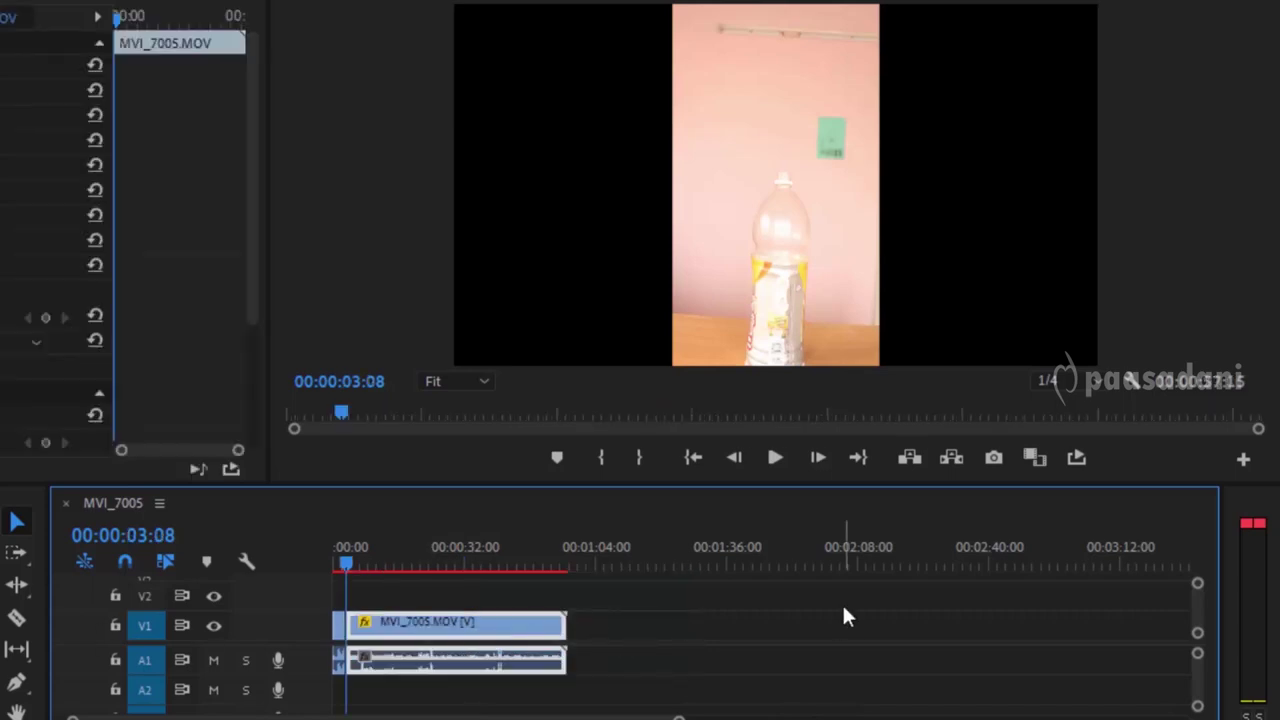
key(space)
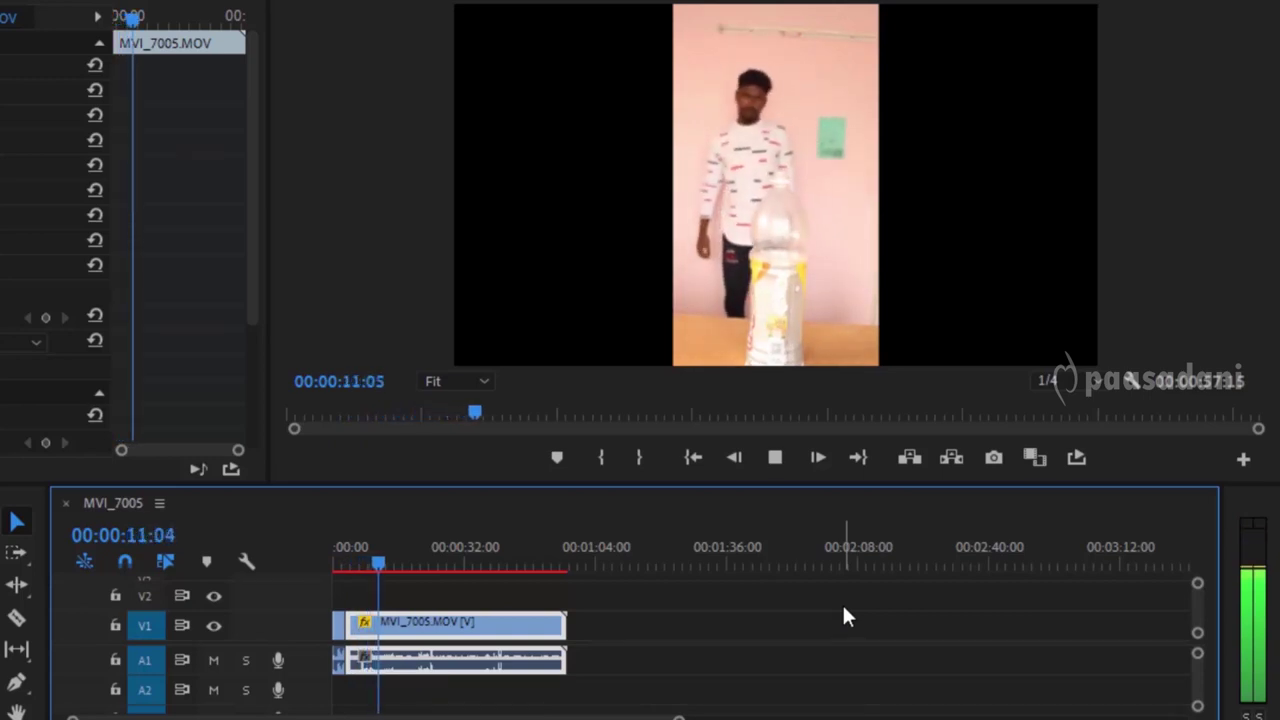
- Split the clip at 00:00:11:18 after the kick and delete the footage after the cut
key(space)
key(c)
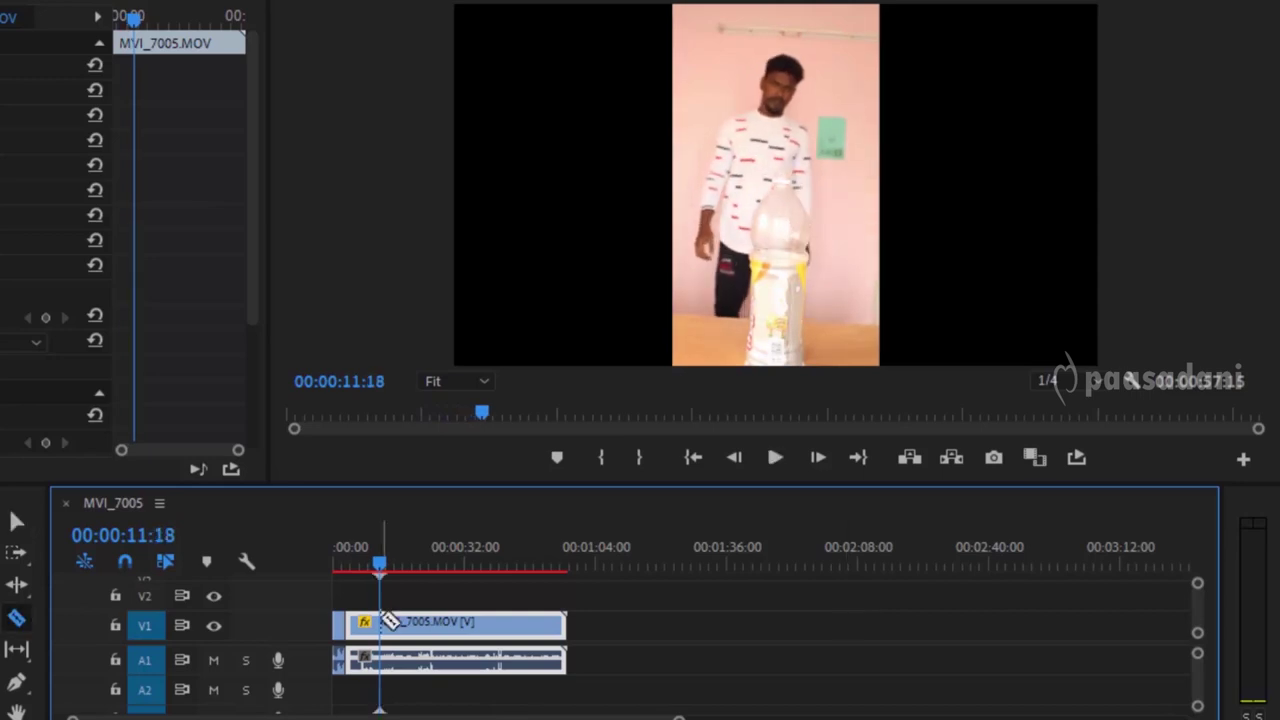
click(385, 623)
key(v)
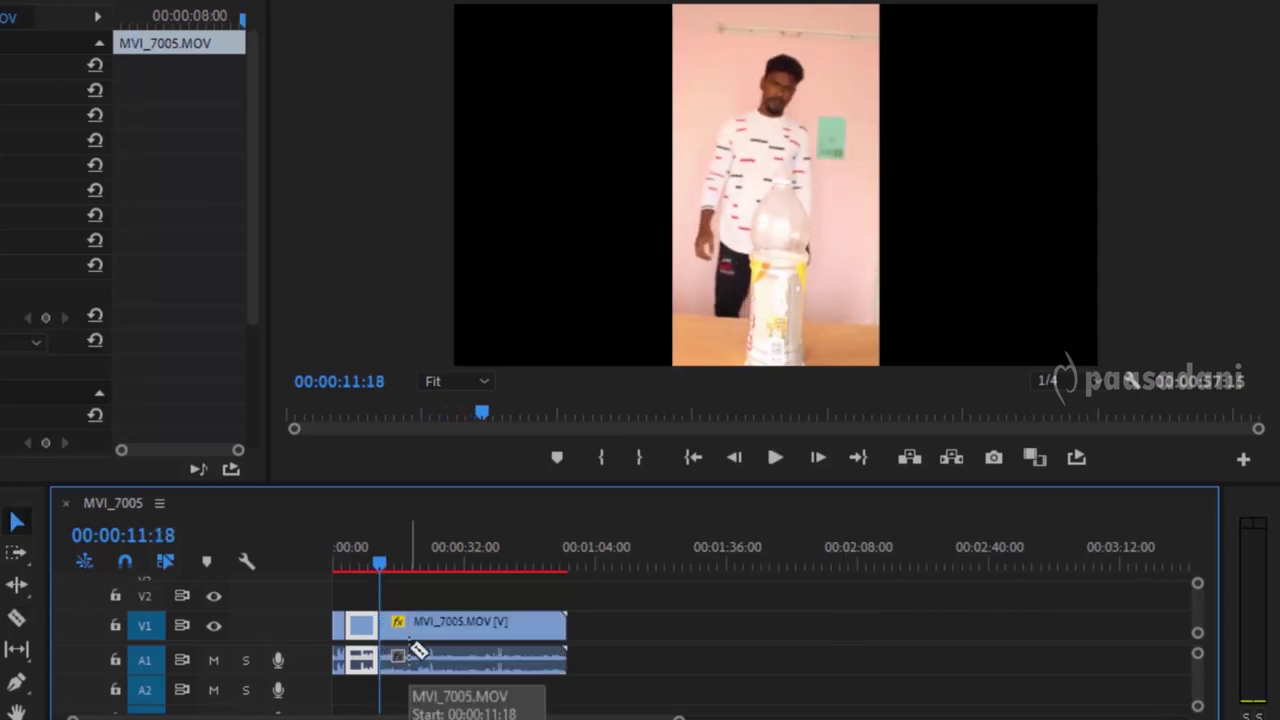
click(465, 619)
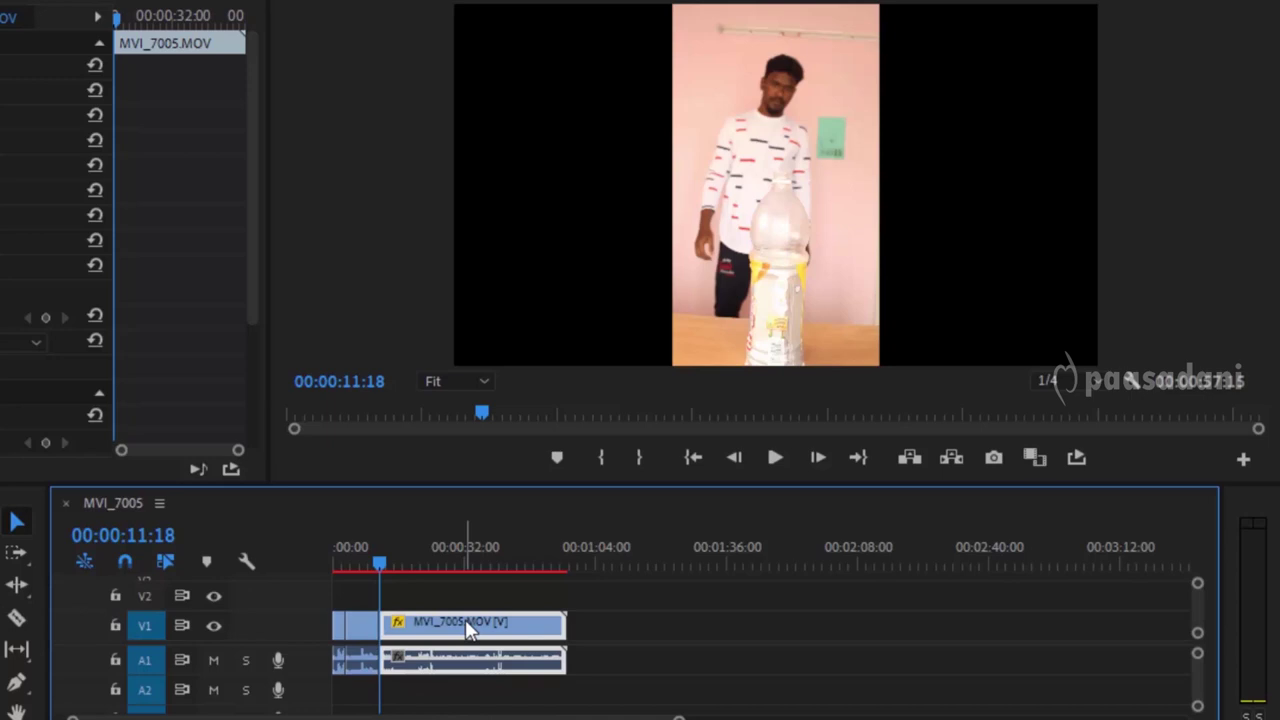
key(Delete)
key(=)
key(=)
key(=)
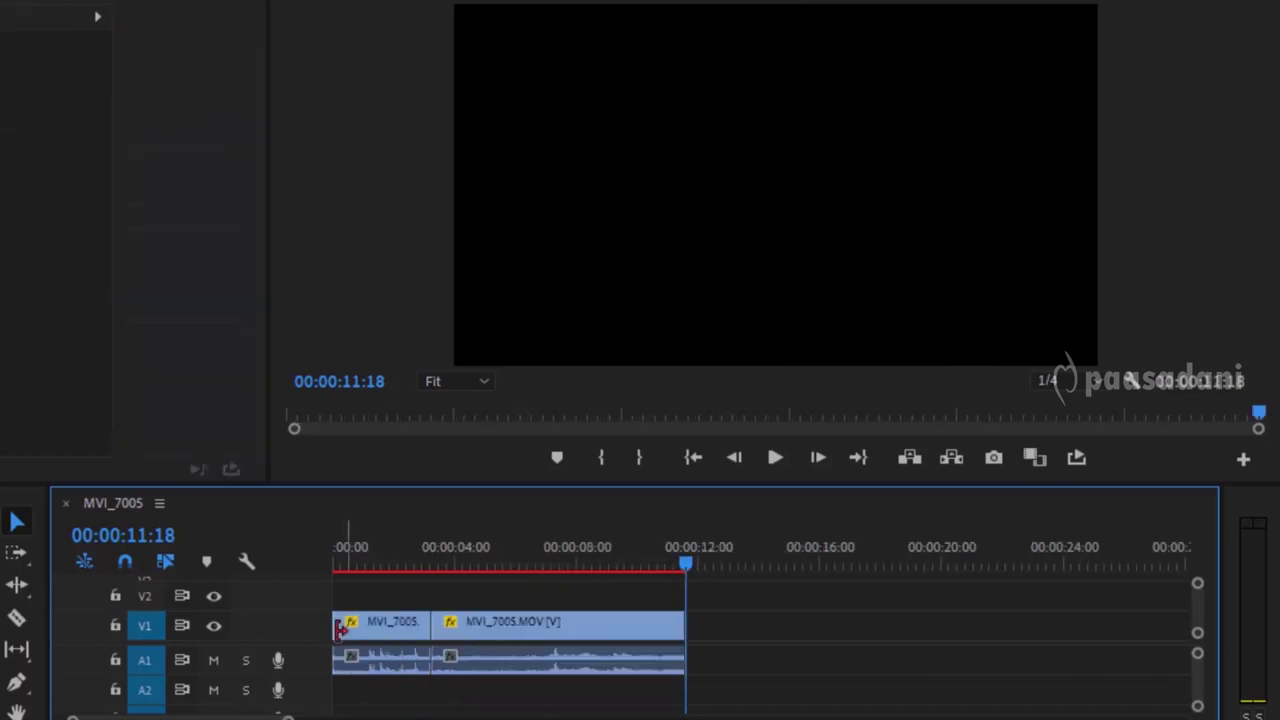
- Move the short first clip after a gap near 00:00:13 and Ripple Delete the opening gap
mouse_move(385, 623)
mouse_down()
mouse_move(465, 598)
mouse_move(778, 628)
mouse_up()
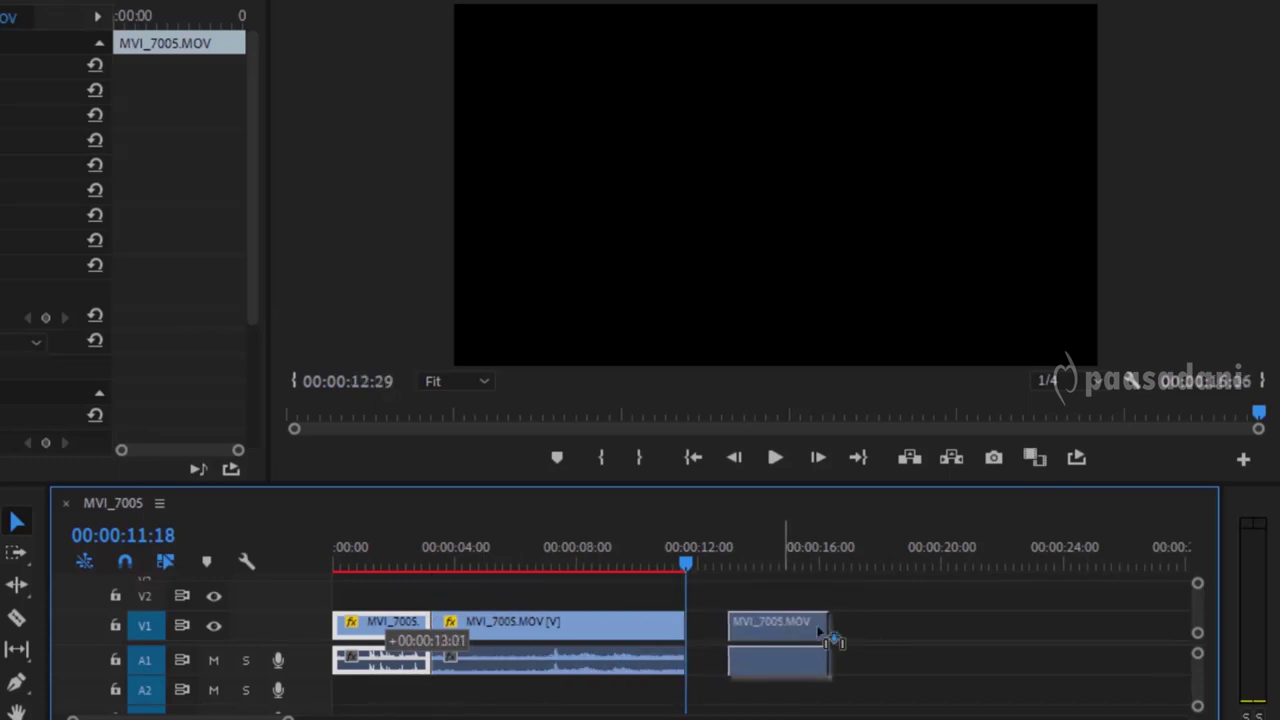
drag(778, 628, 772, 620)
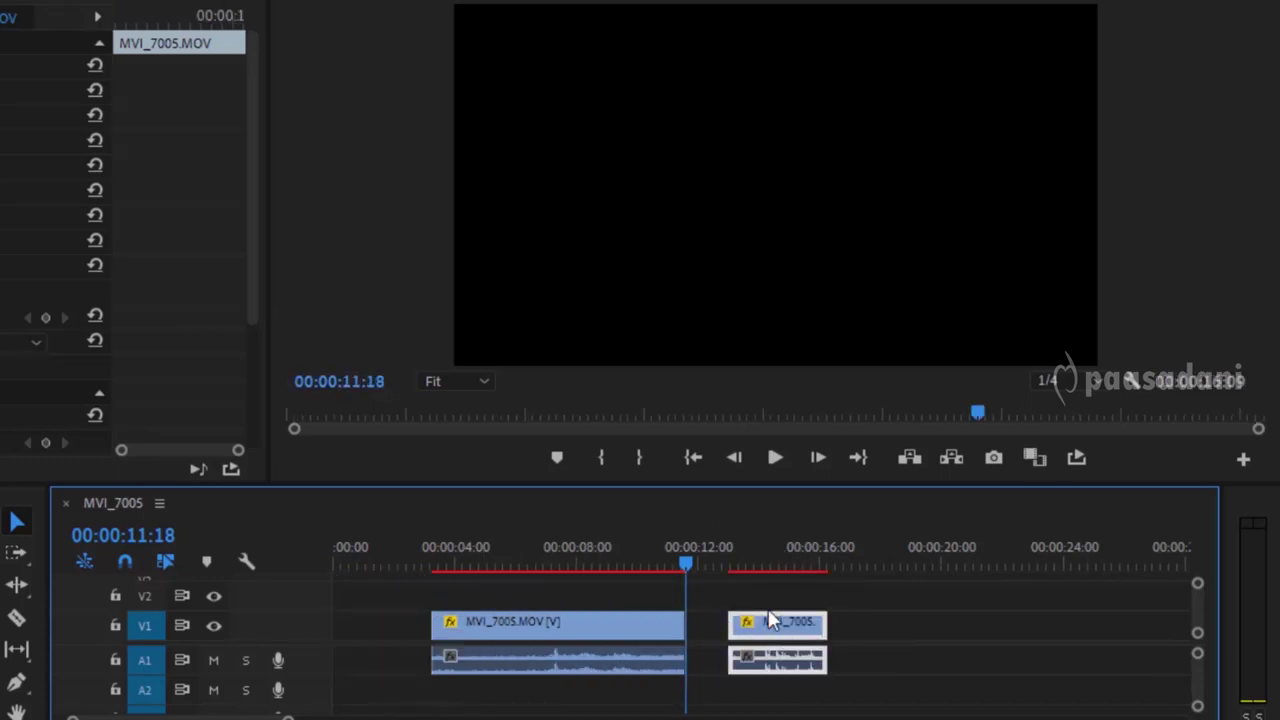
right_click(394, 629)
click(477, 643)
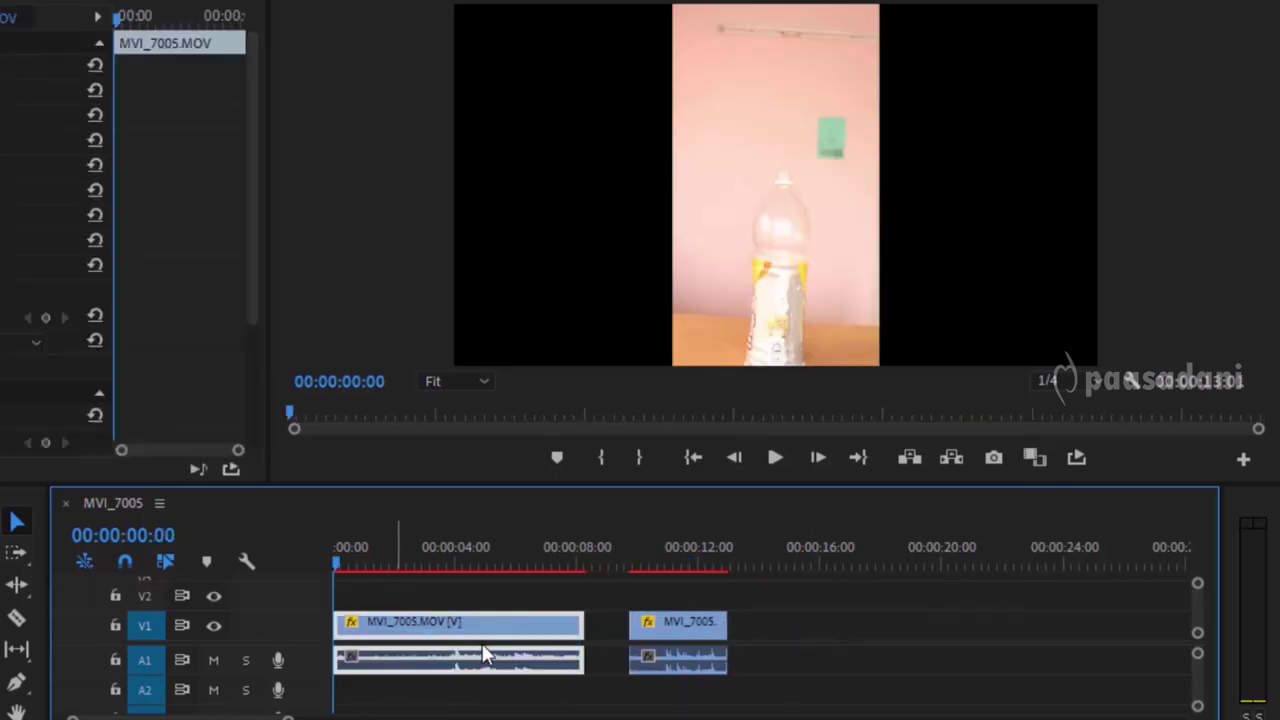
click(675, 630)
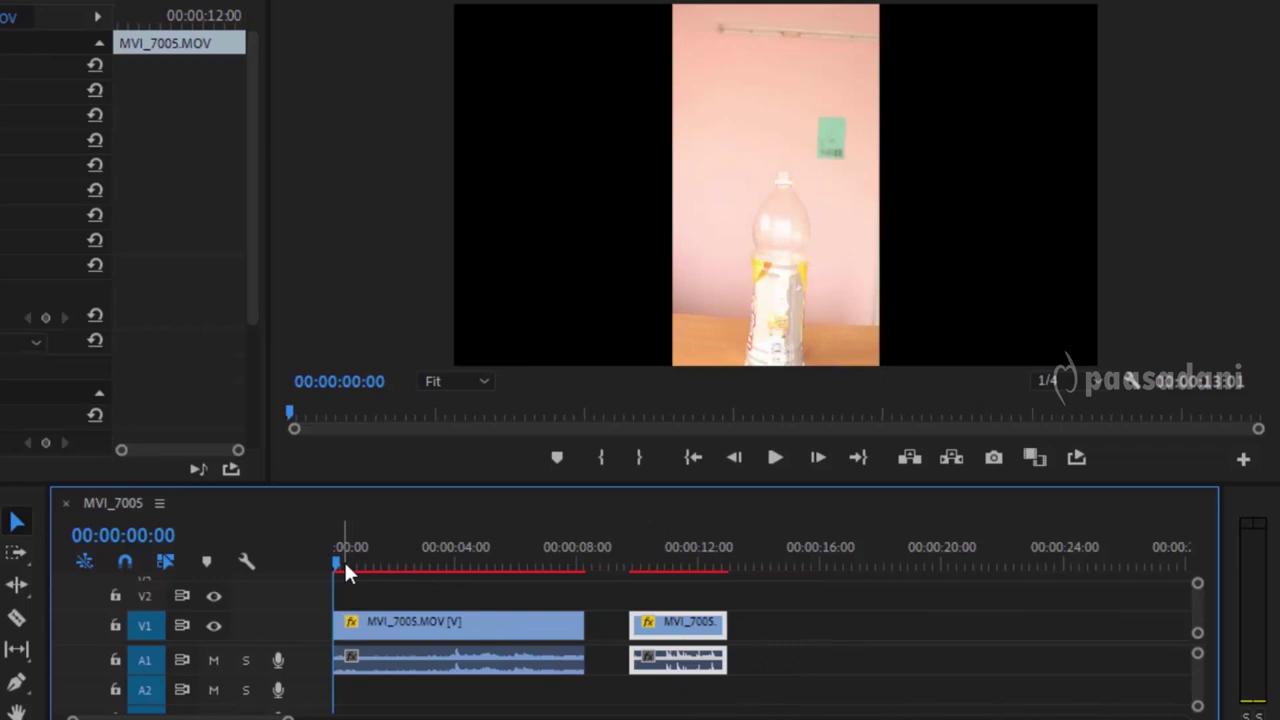
key(space)
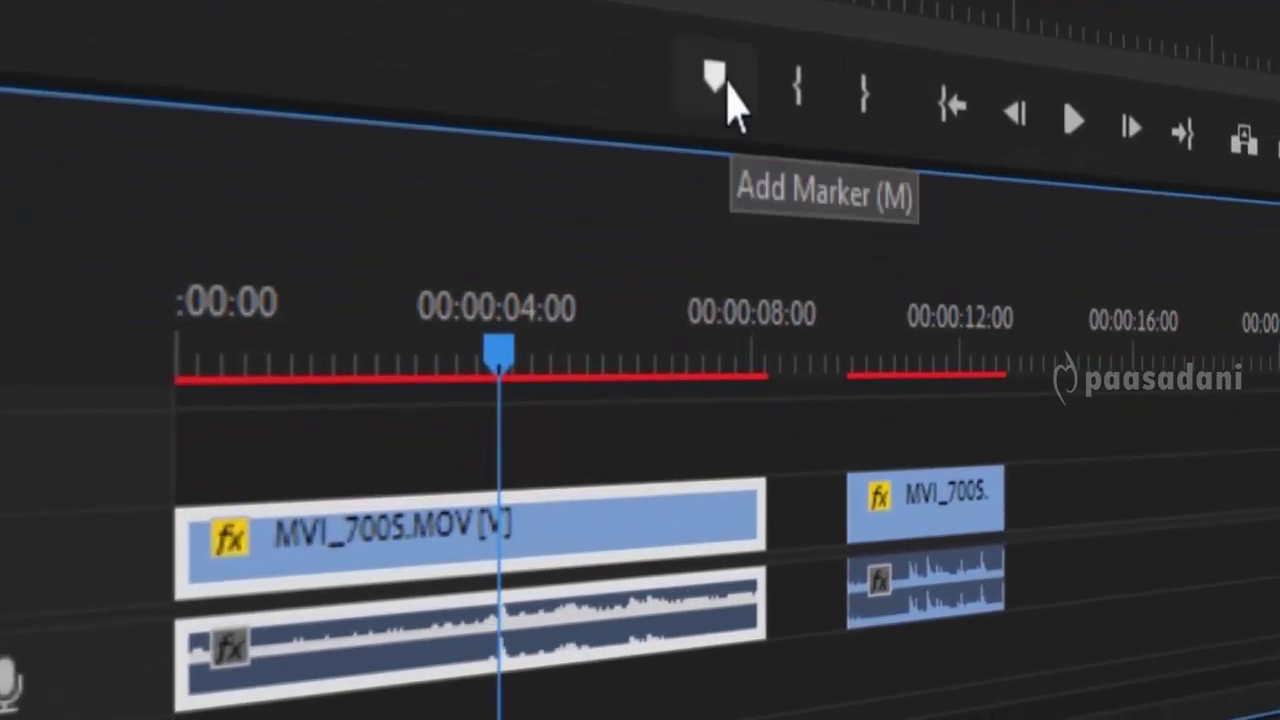
- Mark the playhead, select the second clip, and step frame by frame to 00:00:10:28 before the flick
key(m)
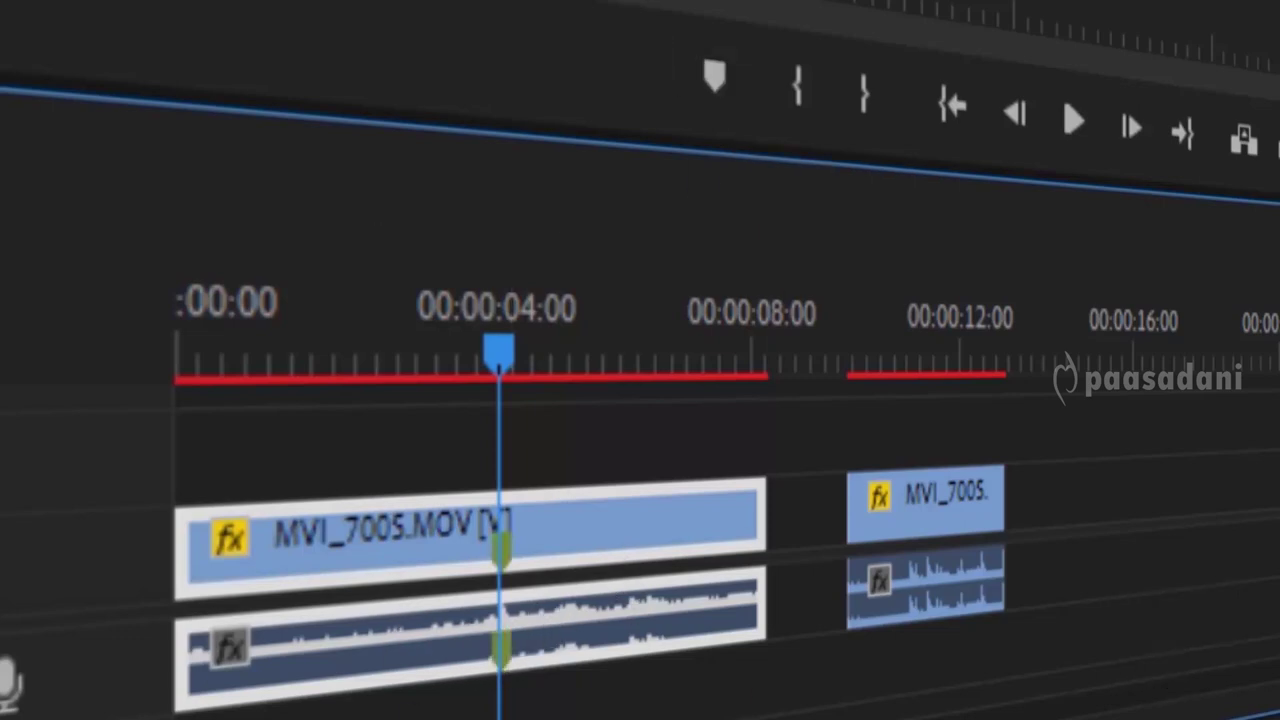
key(=)
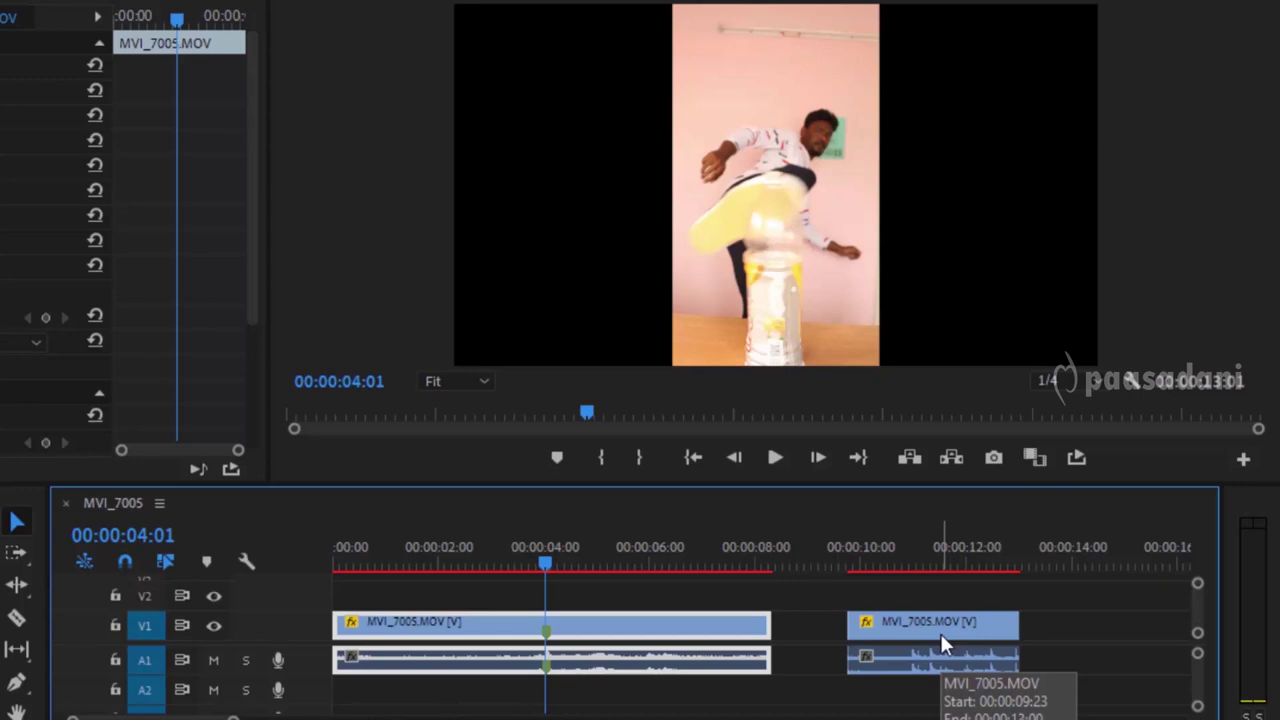
click(960, 636)
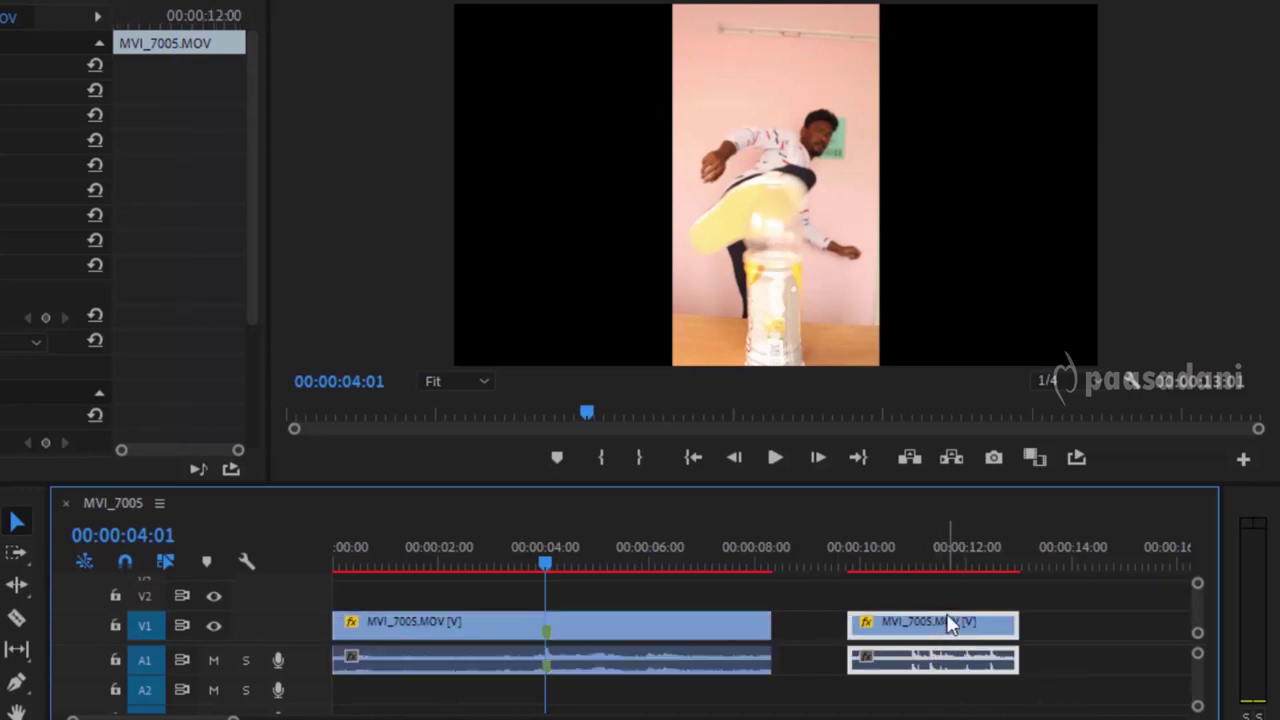
click(893, 560)
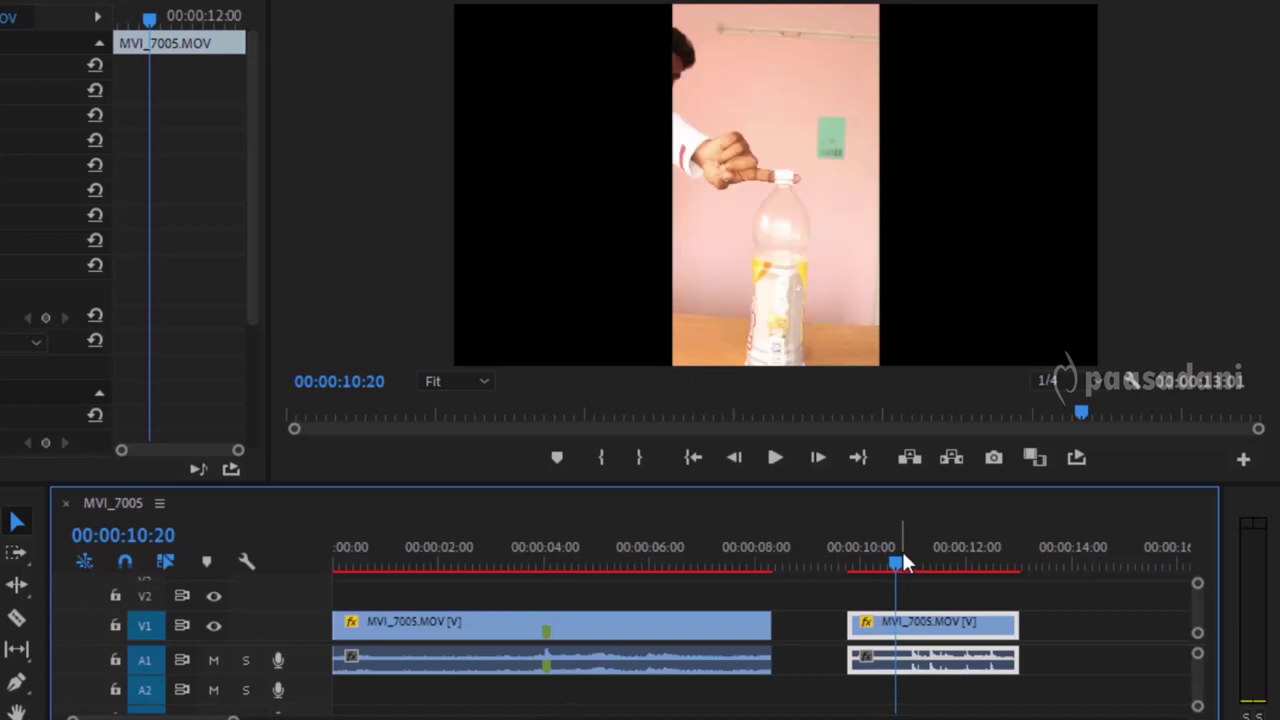
key(Right)
key(Right)
key(Right)
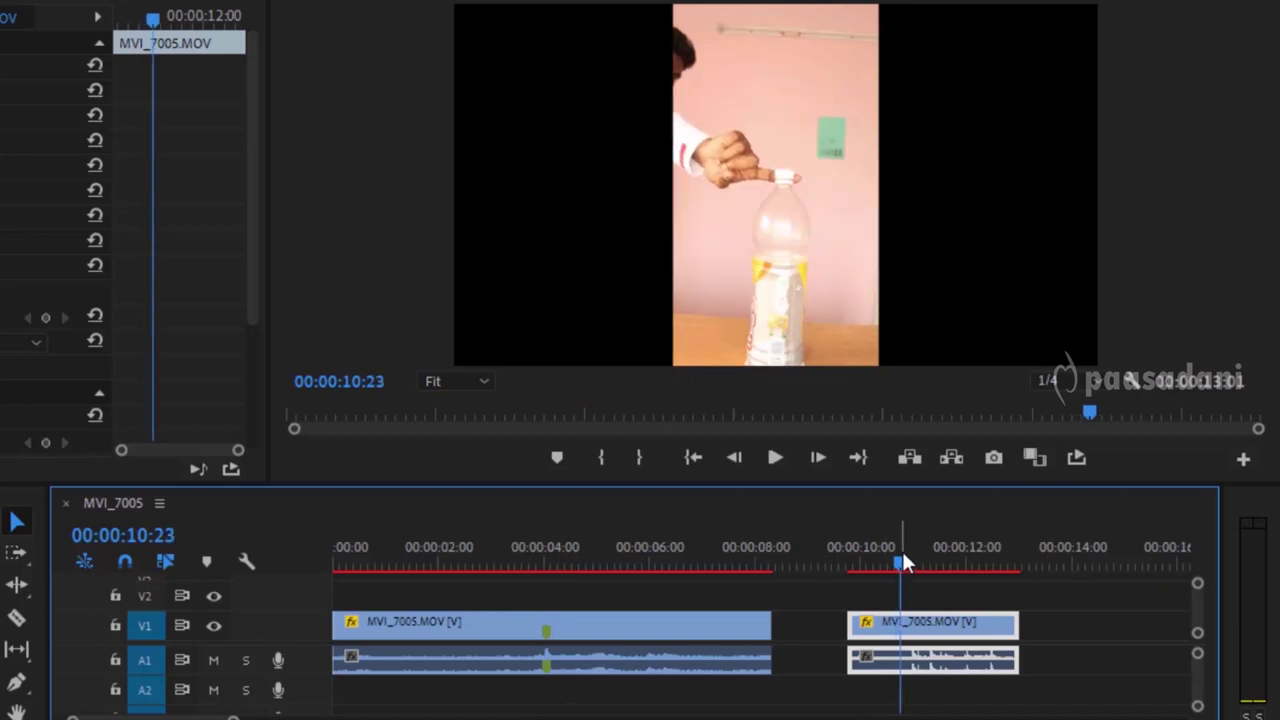
key(Right)
key(Right)
key(Right)
key(Right)
key(Right)
key(Left)
key(Left)
key(Left)
key(Left)
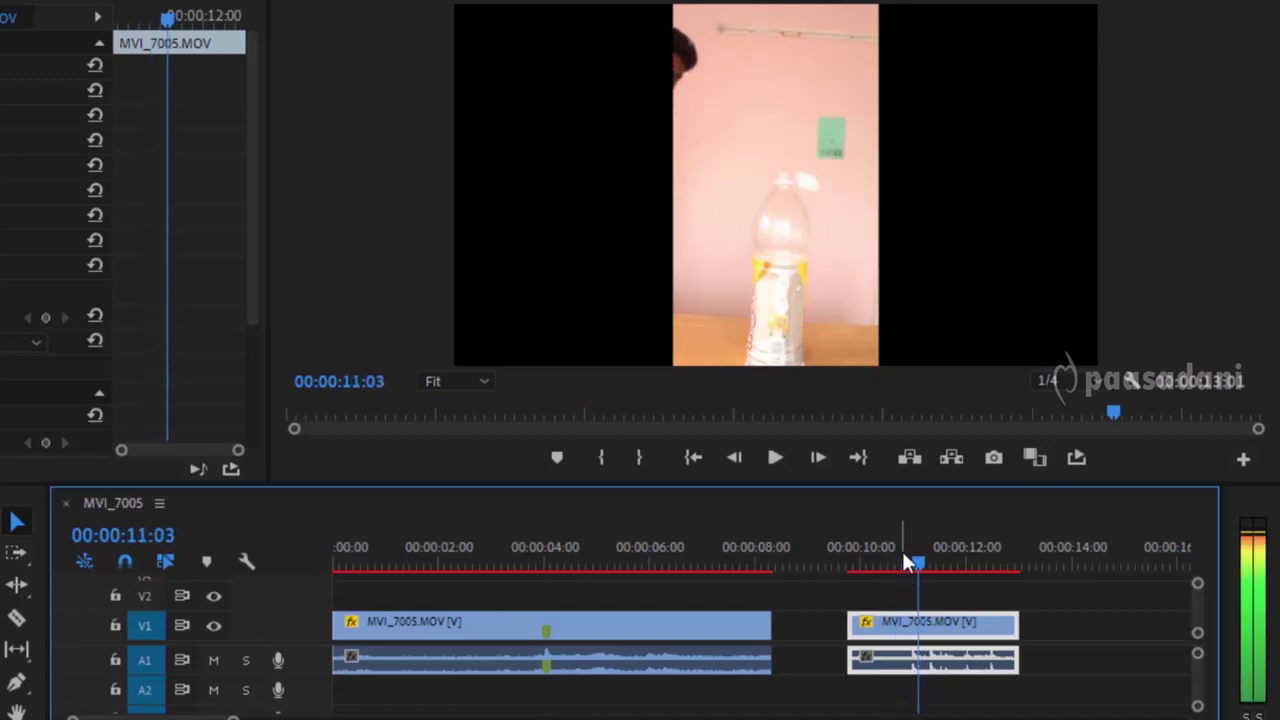
key(Left)
key(Left)
key(Left)
key(Left)
key(Left)
key(Left)
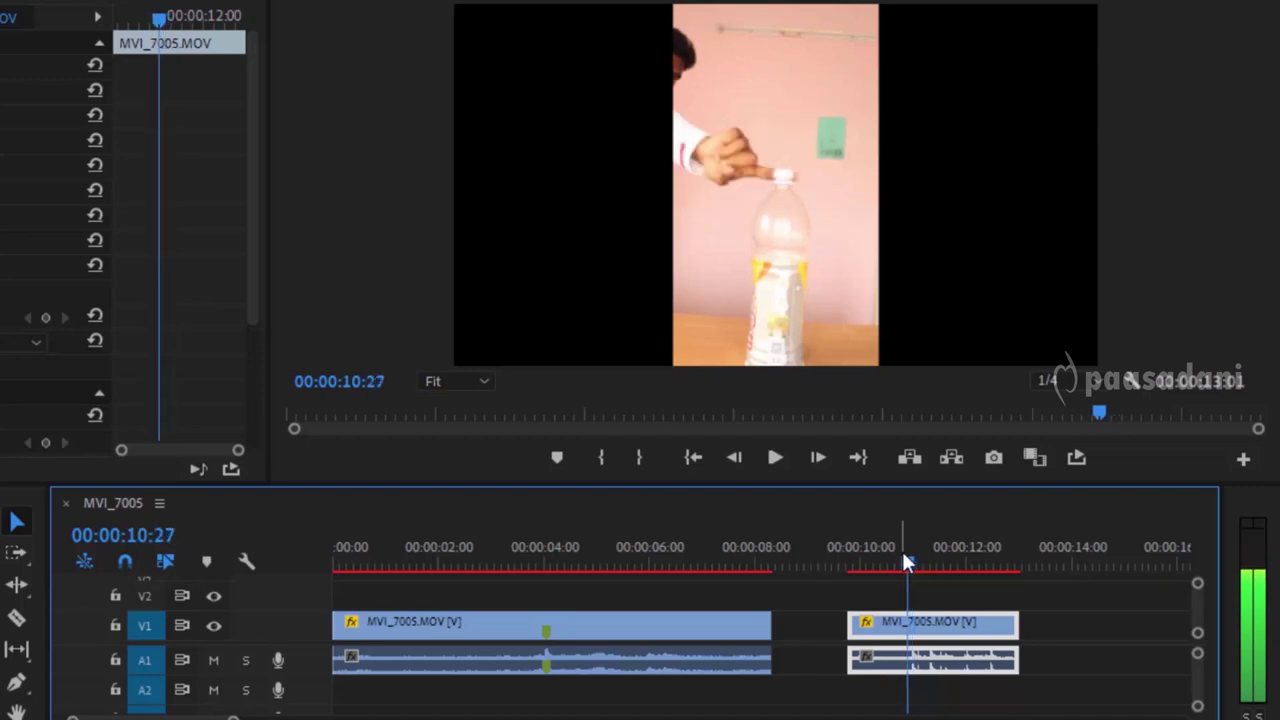
key(Right)
key(Right)
key(Right)
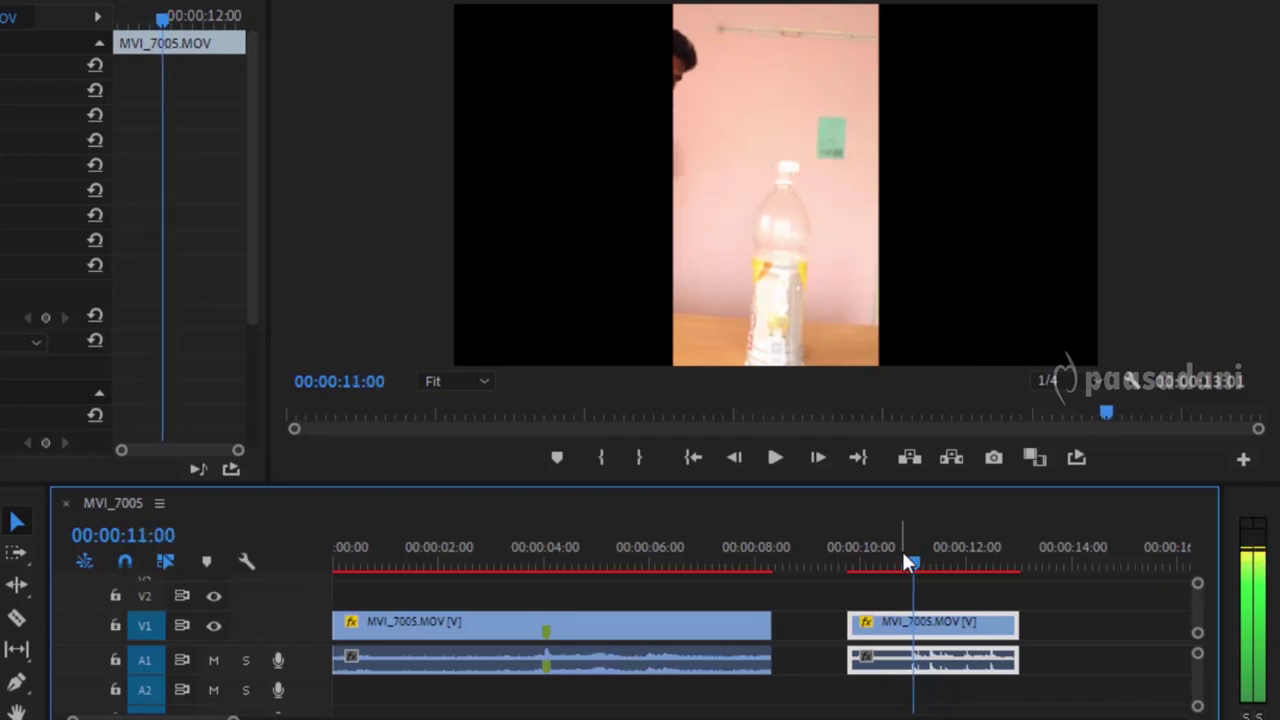
key(Left)
key(Left)
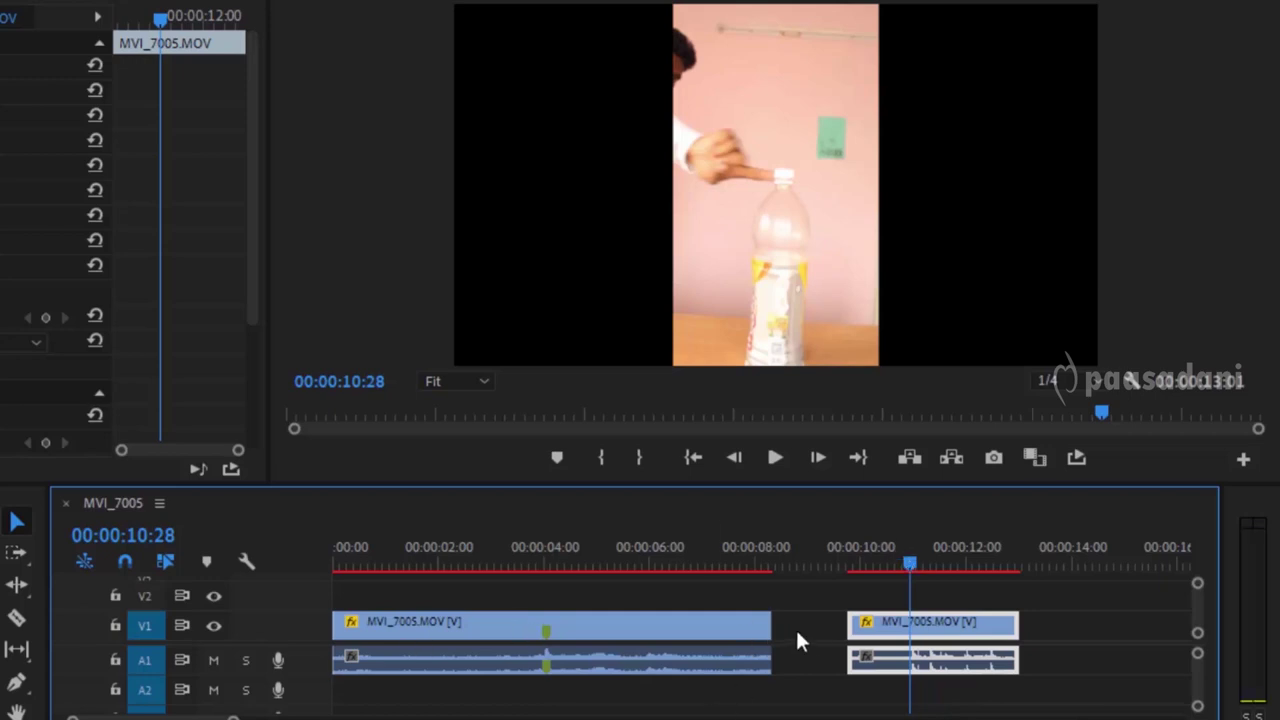
- Trim the second clip to start at the flick and place it on V2 near 4 seconds
mouse_move(849, 622)
mouse_down()
mouse_move(941, 601)
mouse_move(923, 607)
mouse_up()
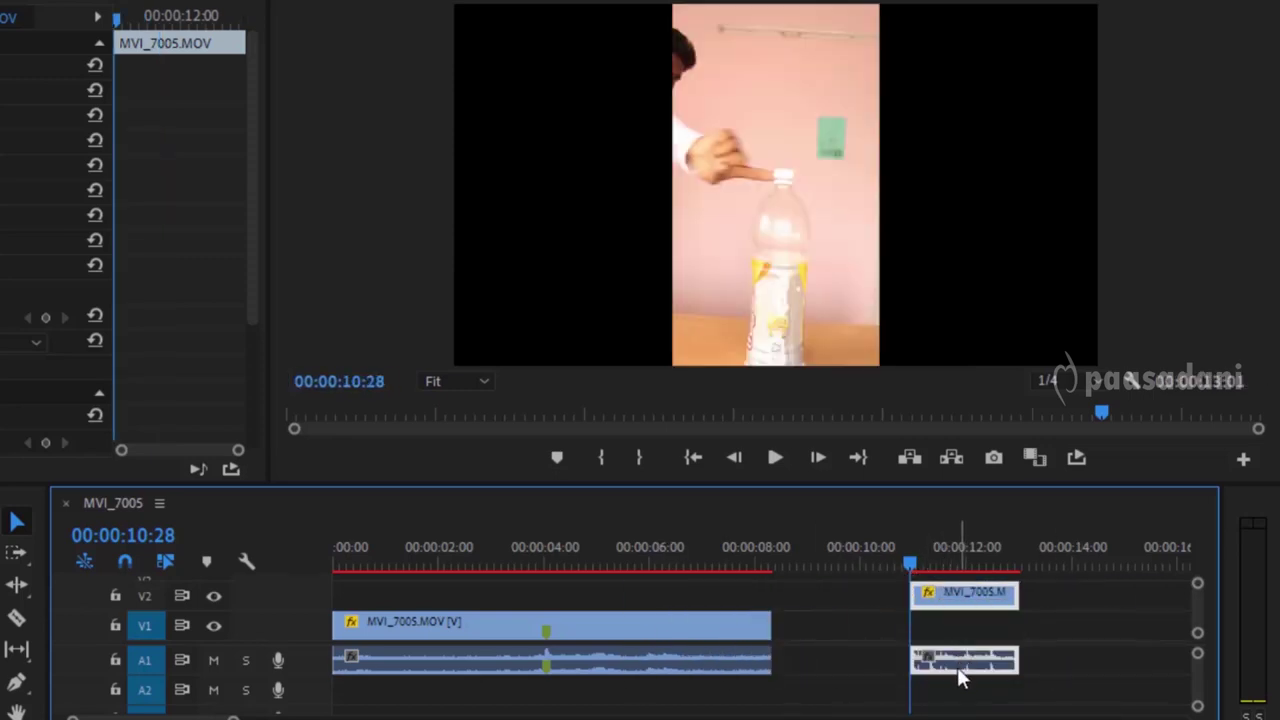
drag(957, 667, 960, 690)
drag(962, 607, 612, 598)
click(521, 553)
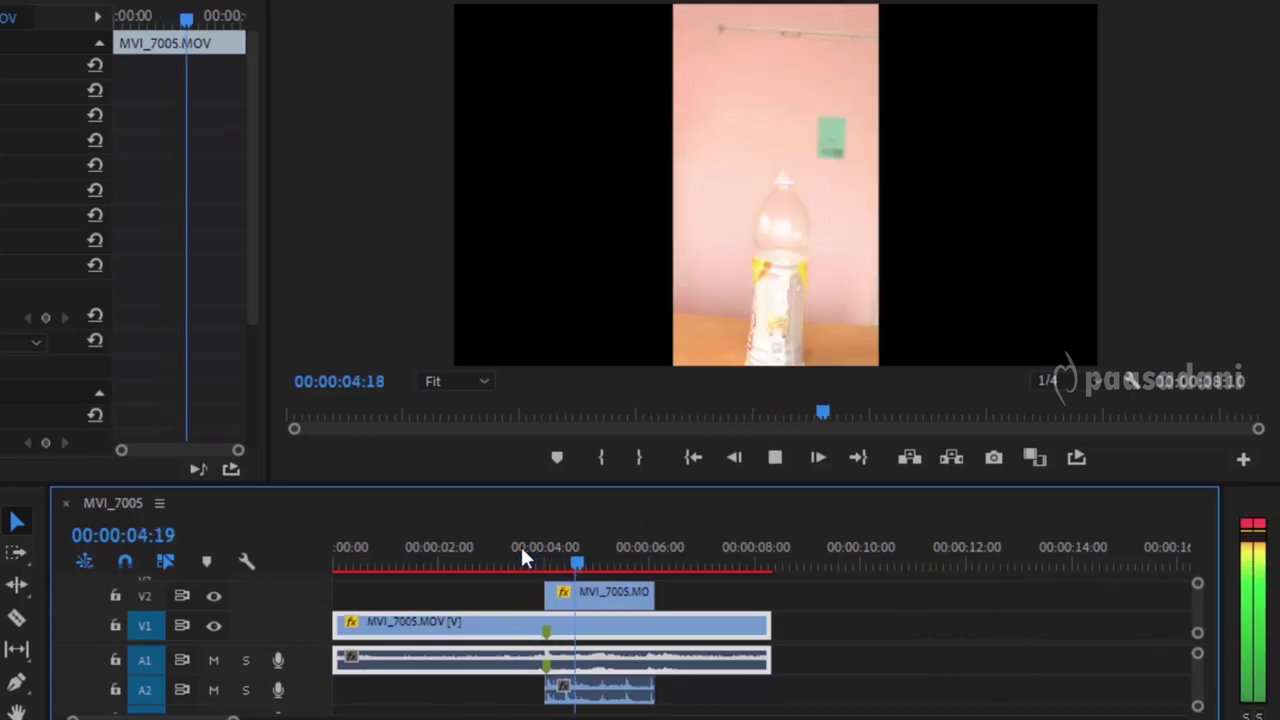
- Preview the stacked clips and scrub to 00:00:04:01 where they meet
key(space)
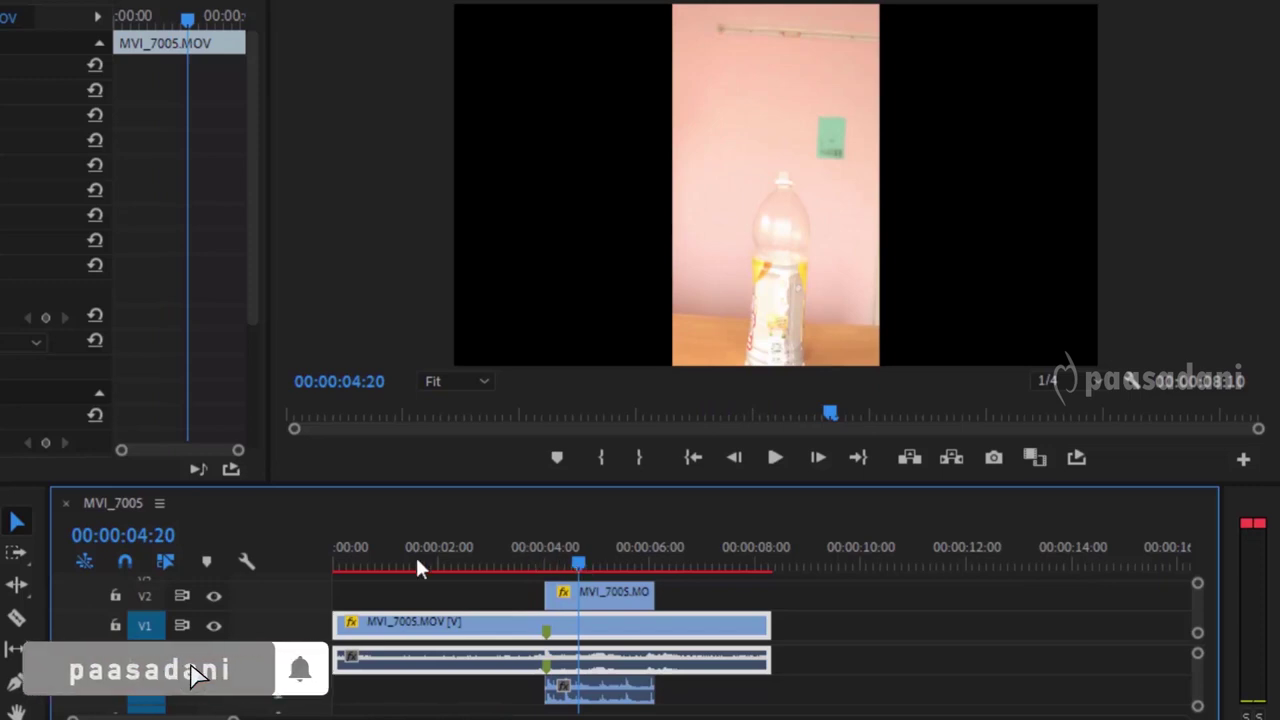
click(369, 564)
drag(369, 568, 518, 544)
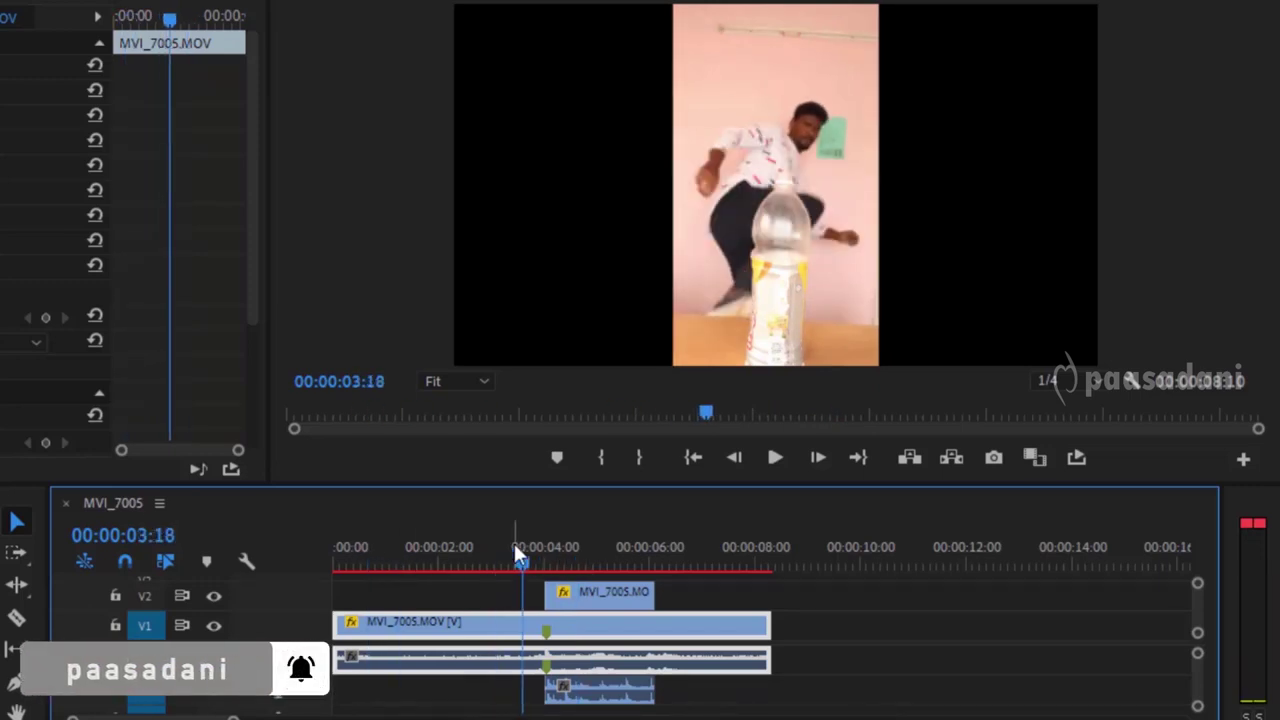
key(space)
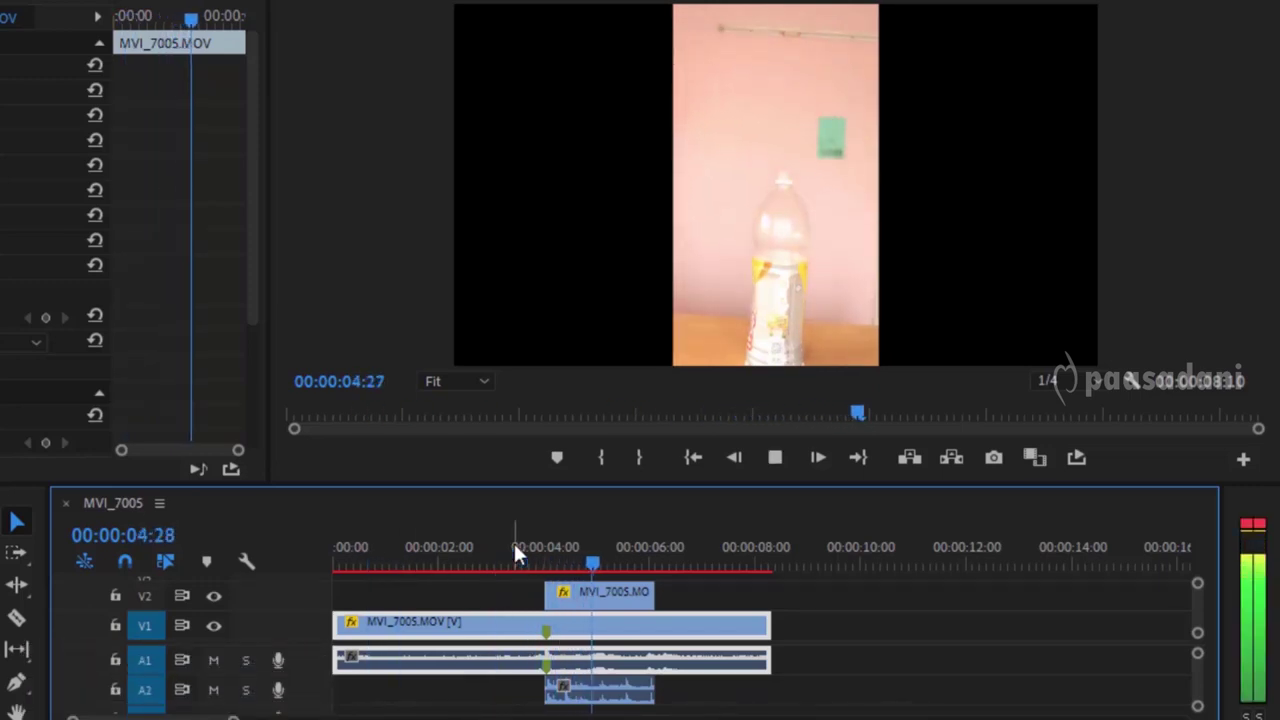
key(space)
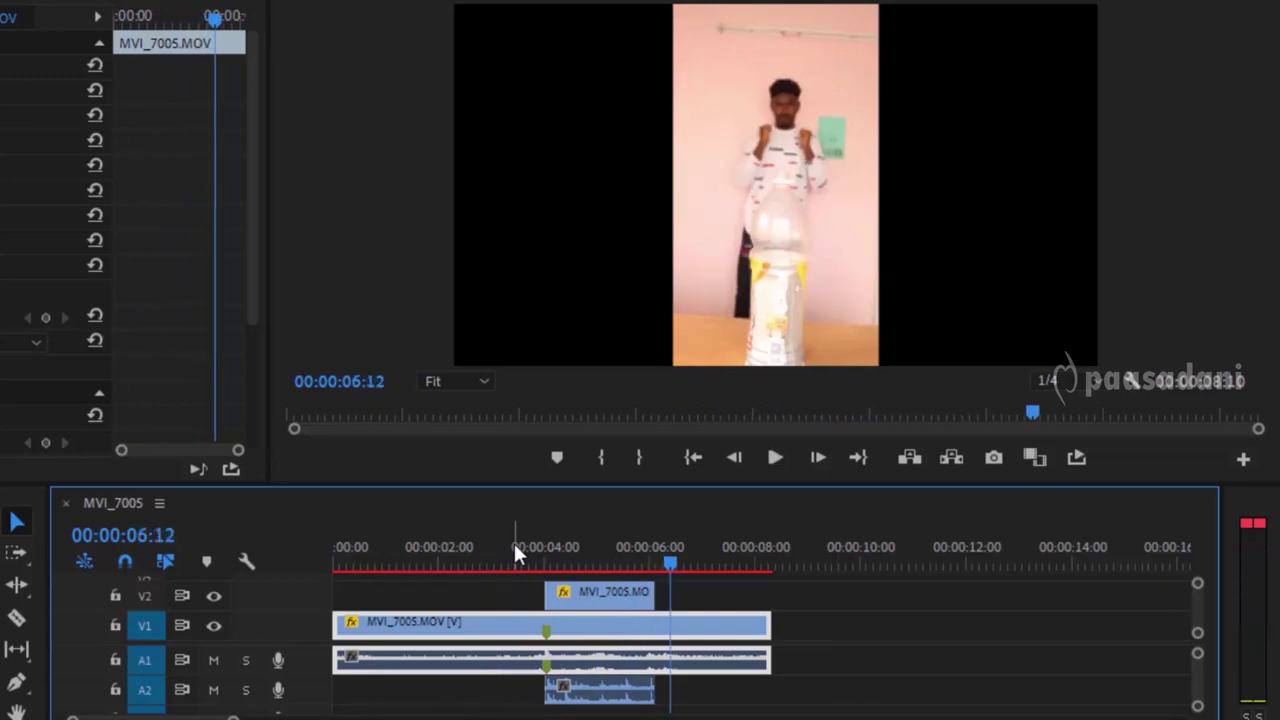
click(347, 564)
drag(347, 564, 456, 557)
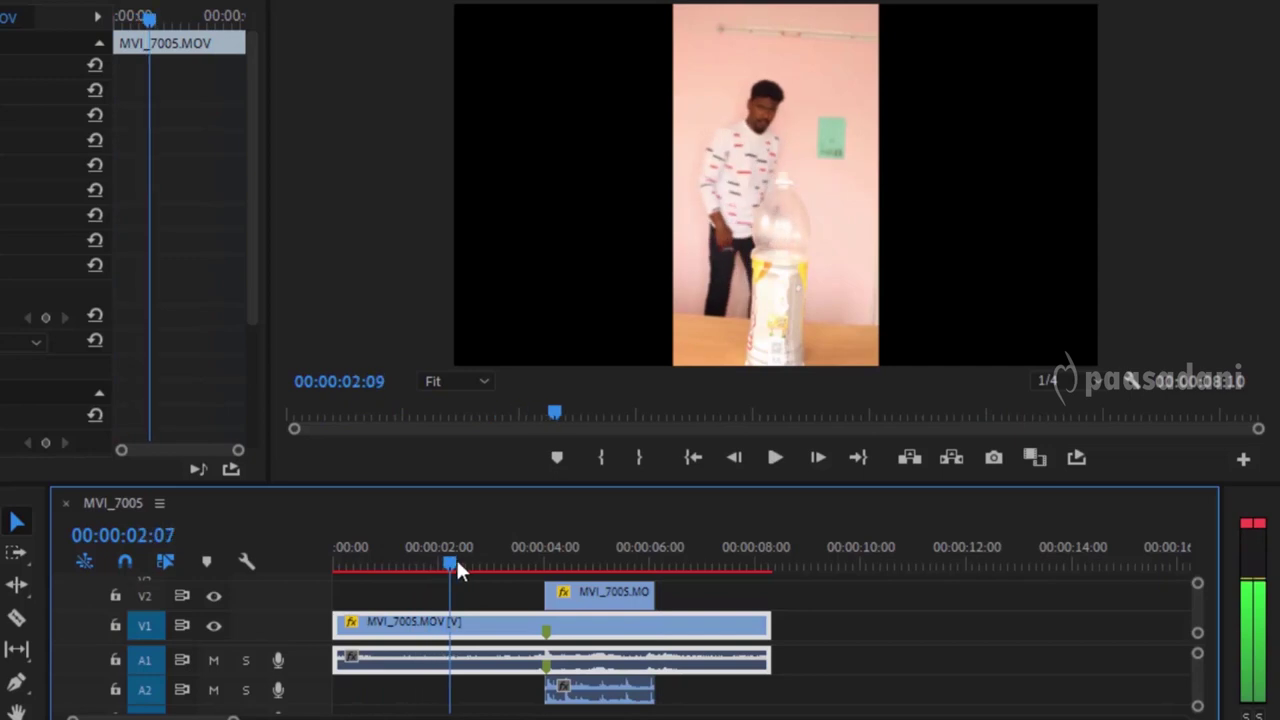
mouse_move(457, 561)
mouse_down()
mouse_move(452, 578)
mouse_move(460, 569)
mouse_up()
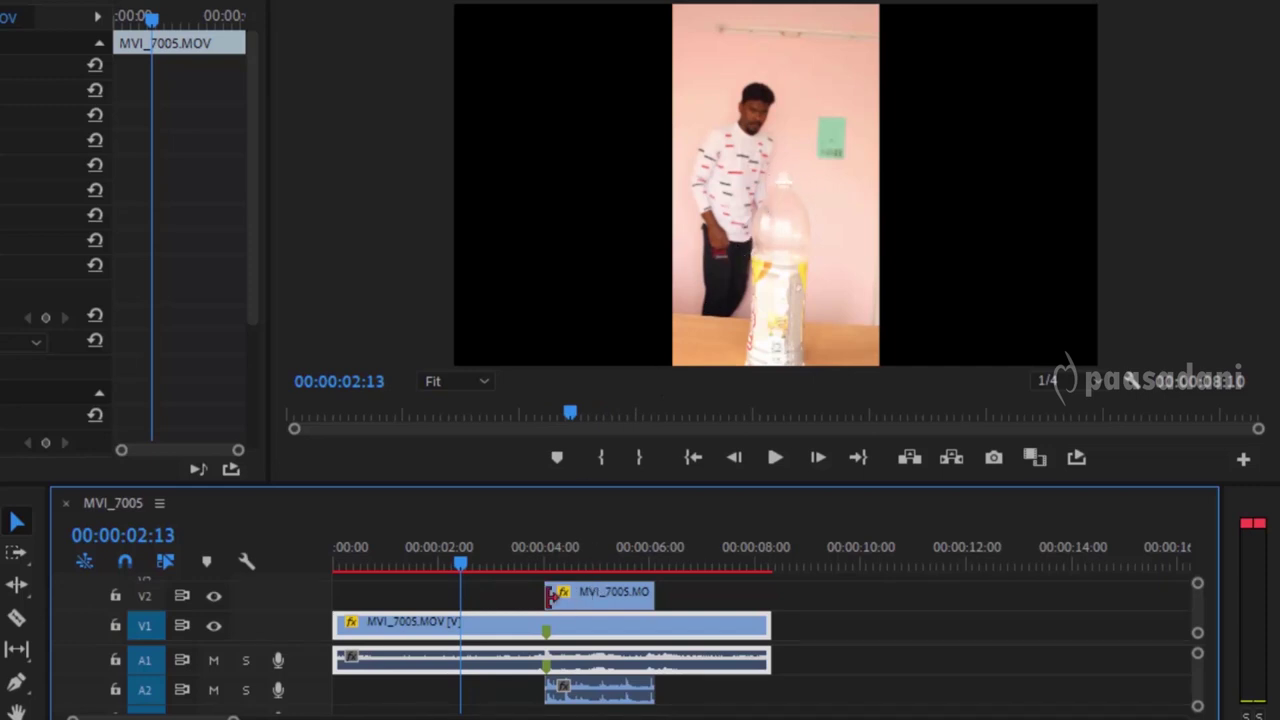
drag(463, 566, 544, 563)
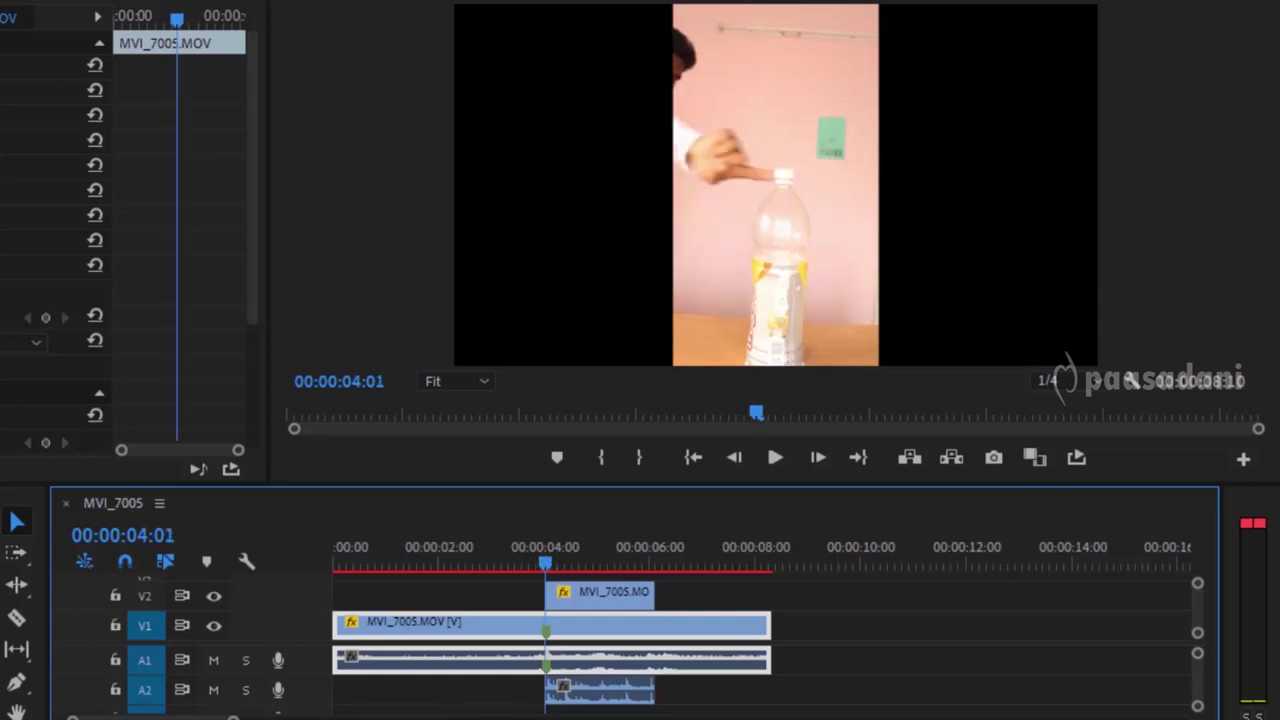
key(equal)
key(equal)
key(equal)
key(equal)
key(equal)
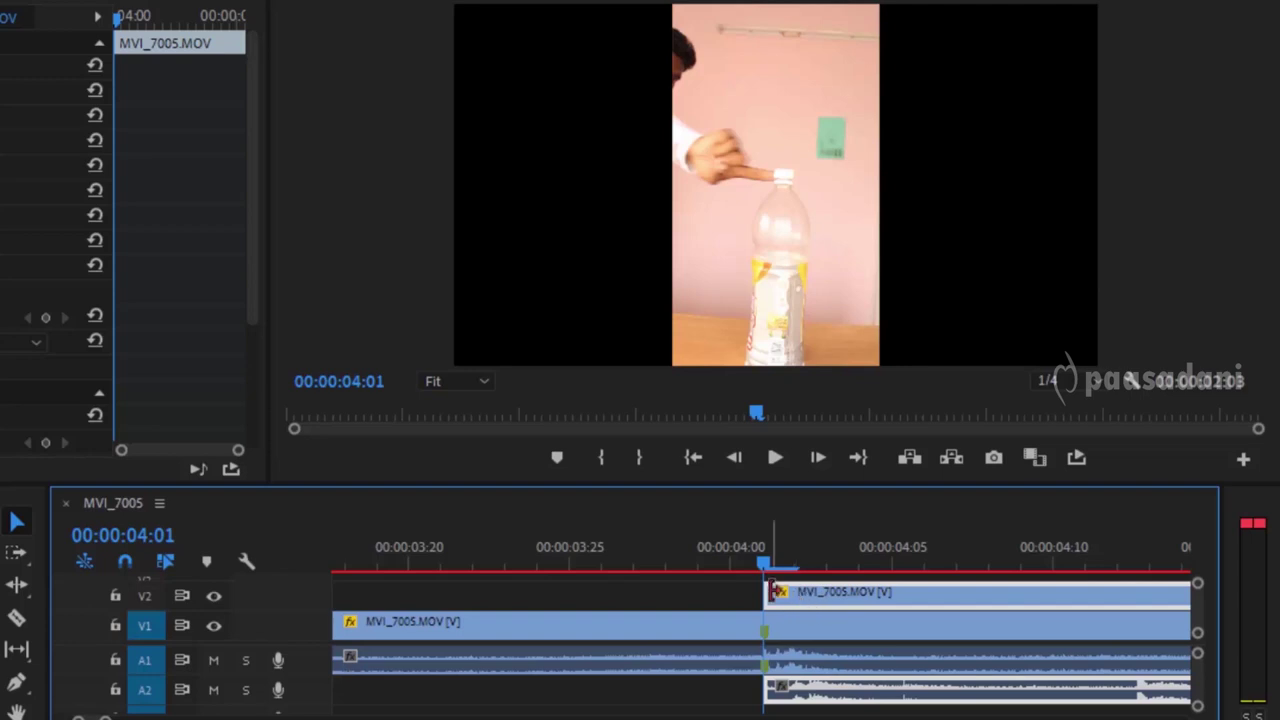
- Extend the V2 clip's start earlier, back to about 00:00:02:22
drag(771, 592, 636, 596)
click(665, 540)
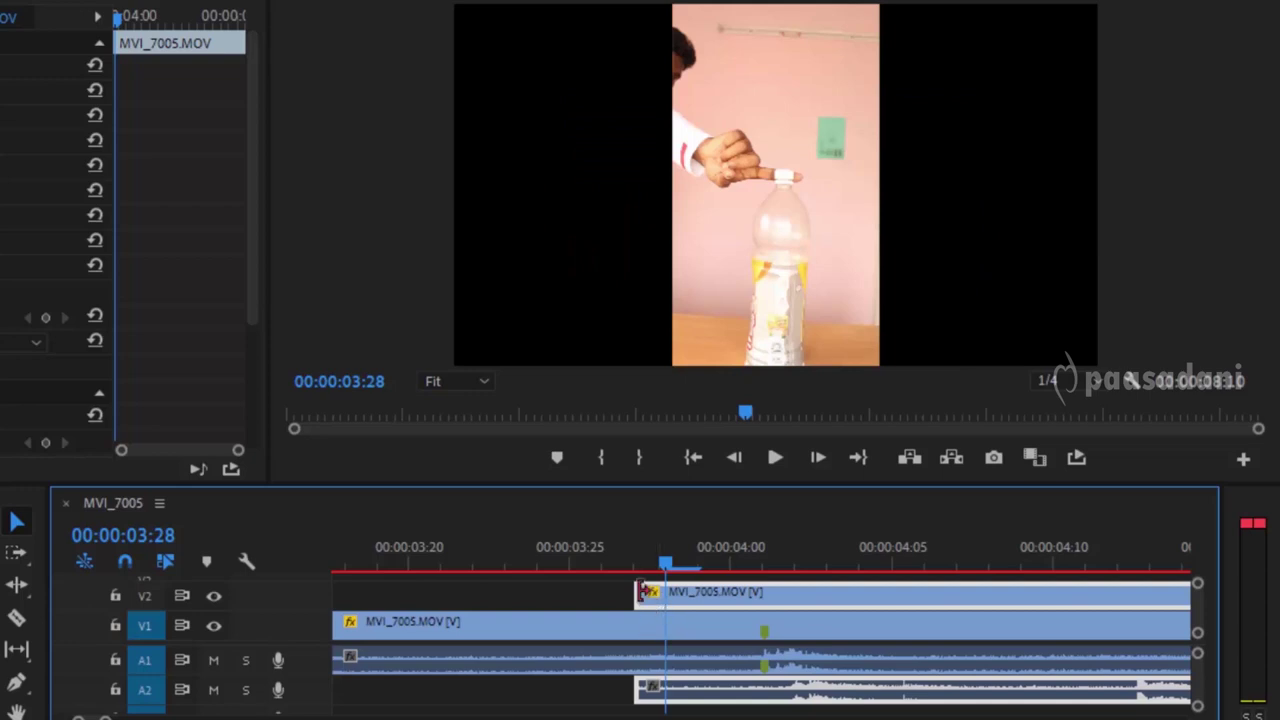
click(640, 592)
drag(558, 590, 443, 592)
click(477, 552)
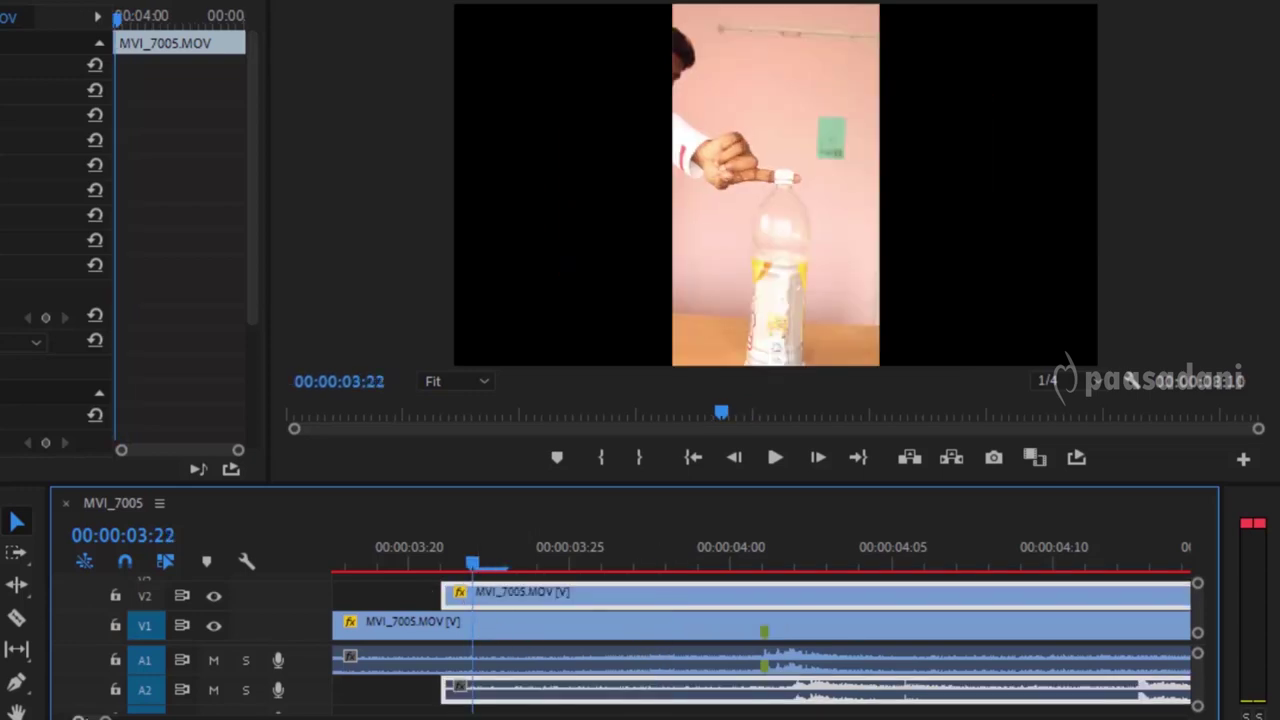
key(minus)
key(minus)
drag(606, 562, 535, 563)
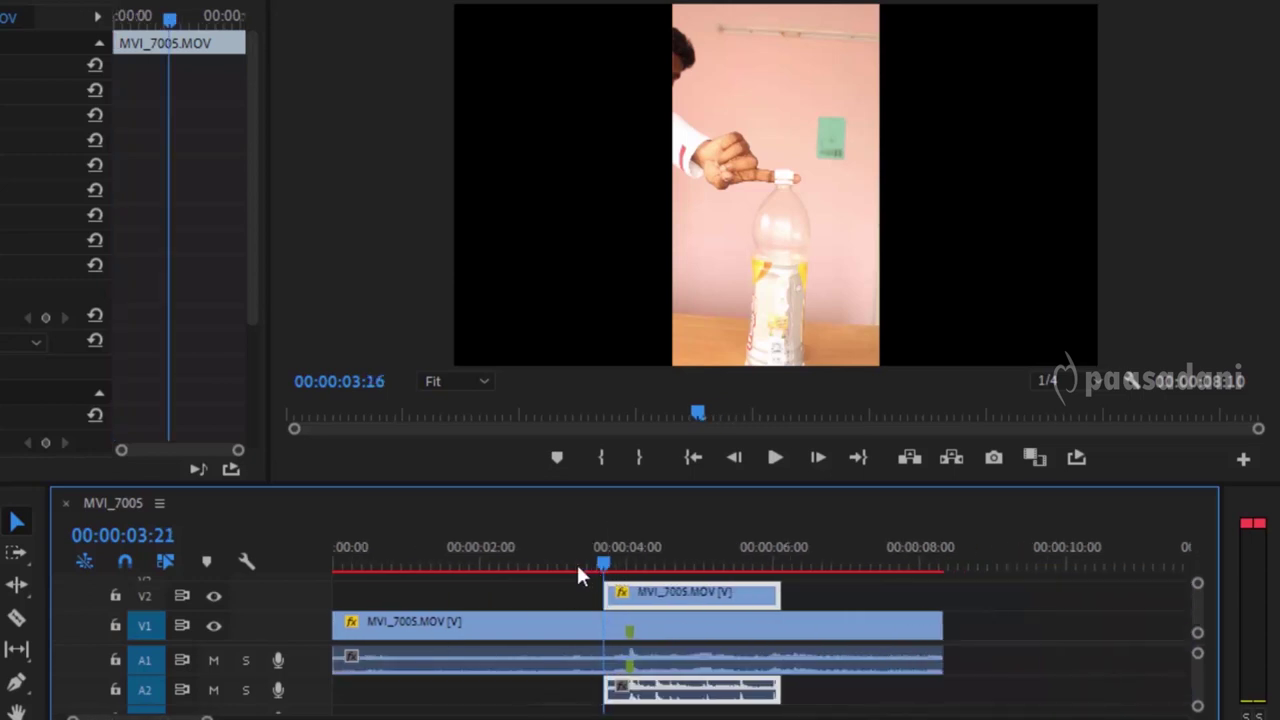
drag(604, 592, 551, 566)
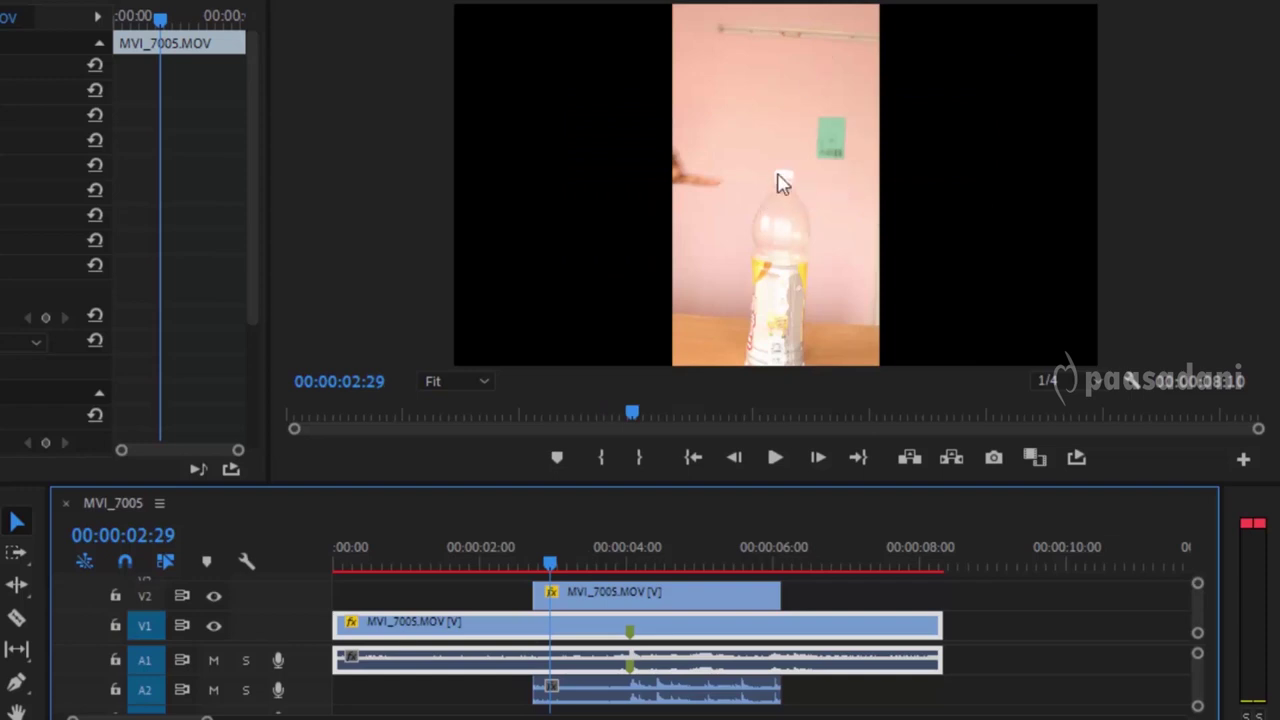
- Razor the V2 clip at the playhead and near 4 seconds, and trim the short piece to the playhead
click(609, 595)
key(c)
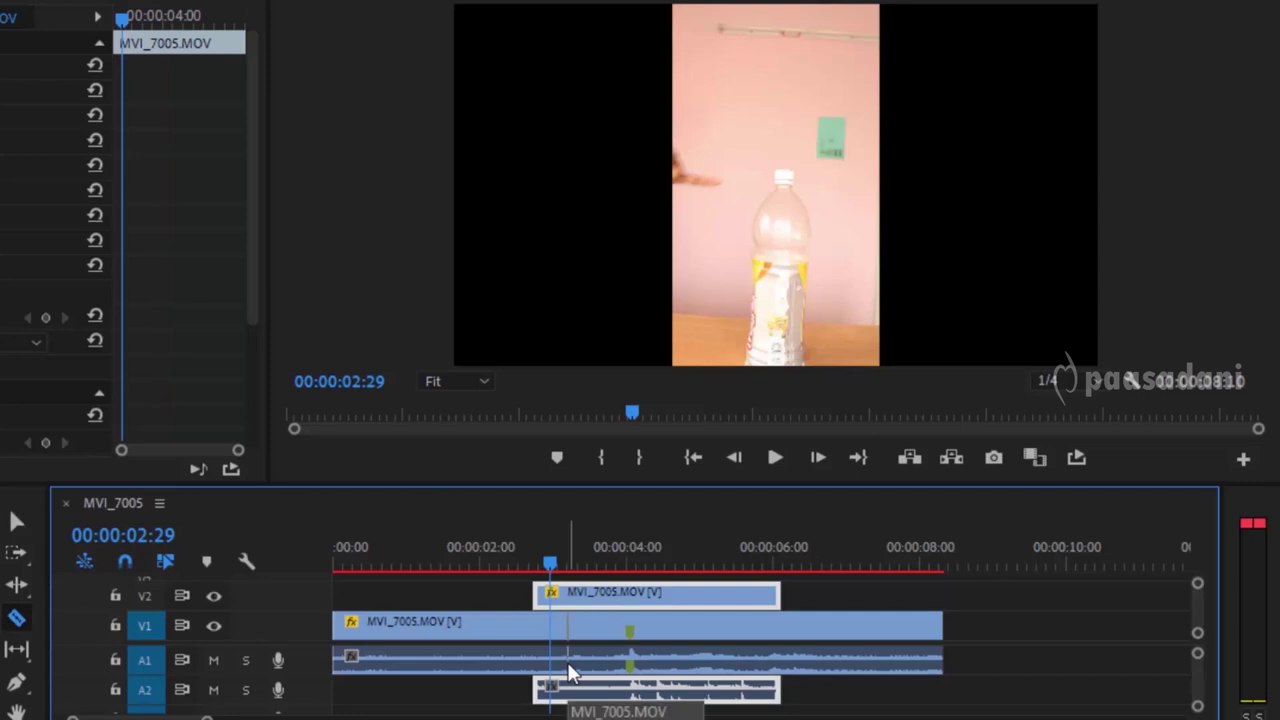
click(549, 595)
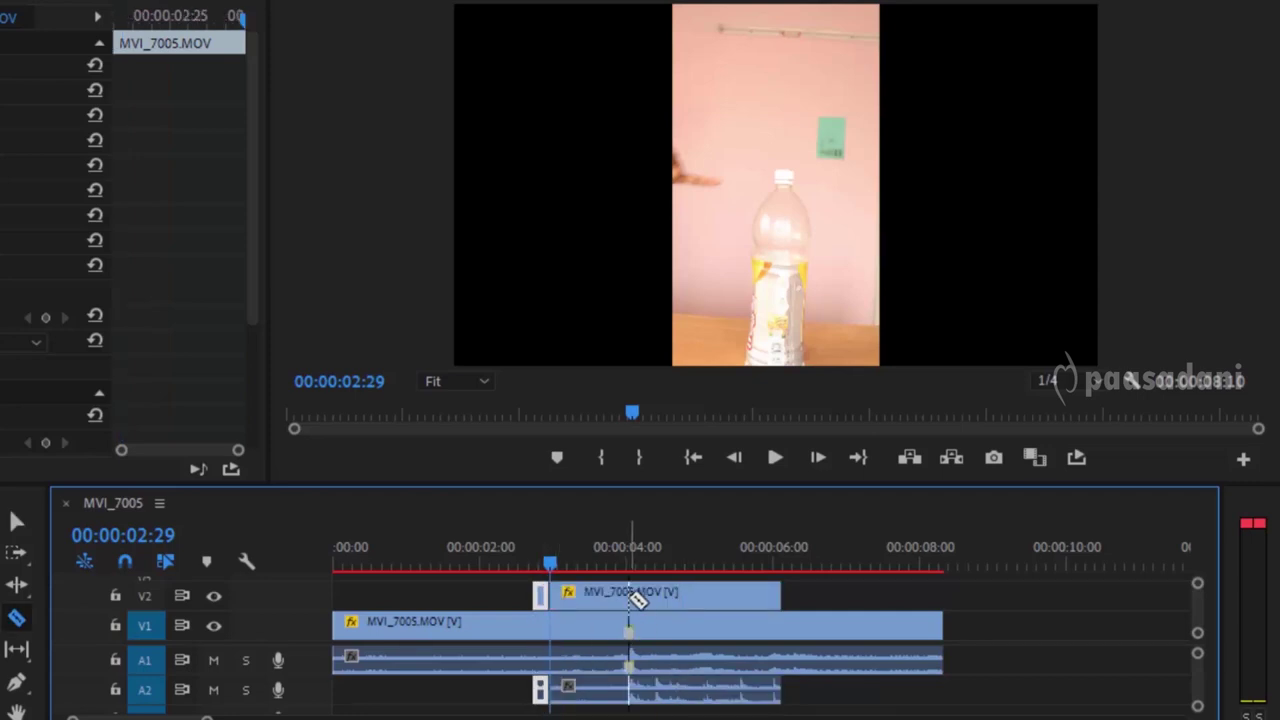
click(629, 595)
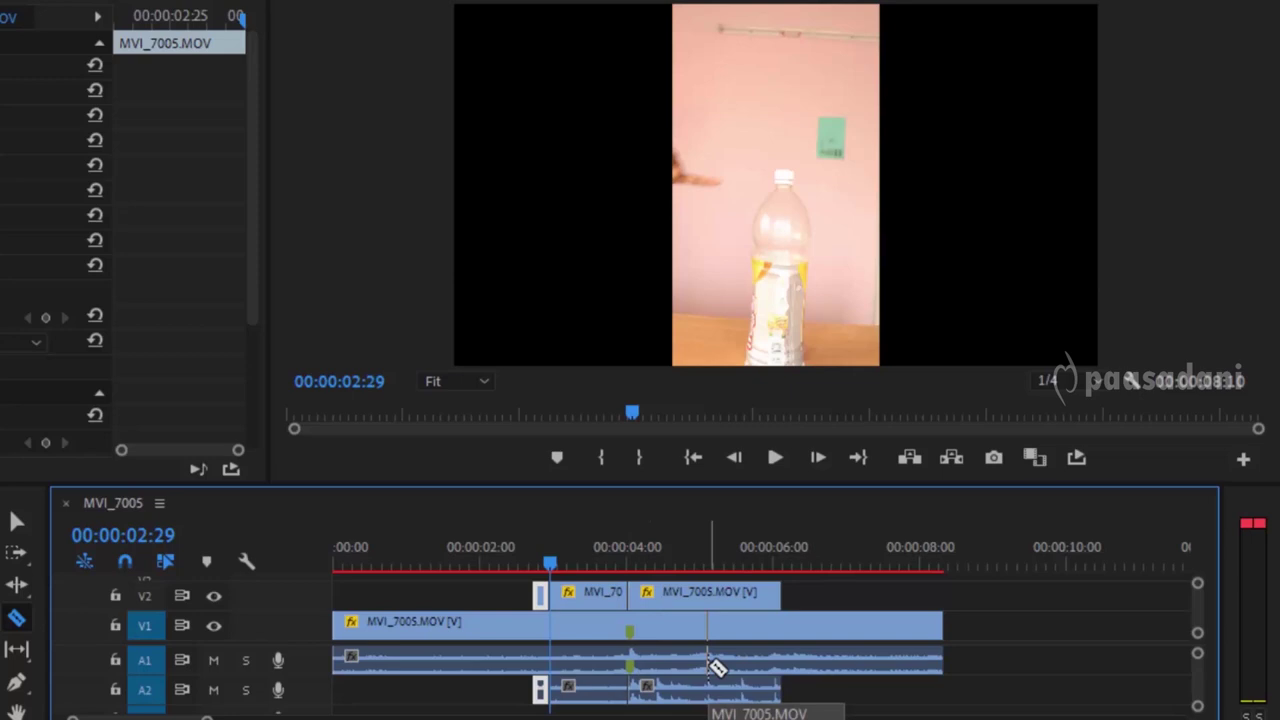
key(v)
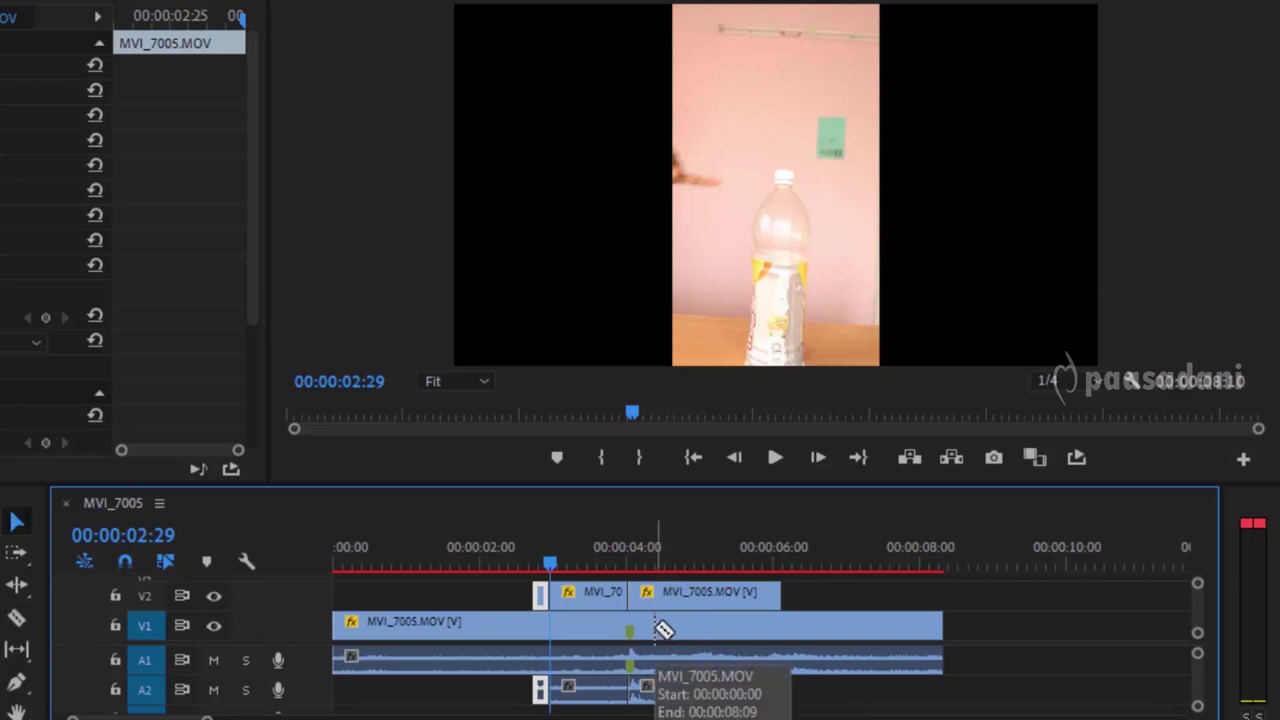
click(594, 593)
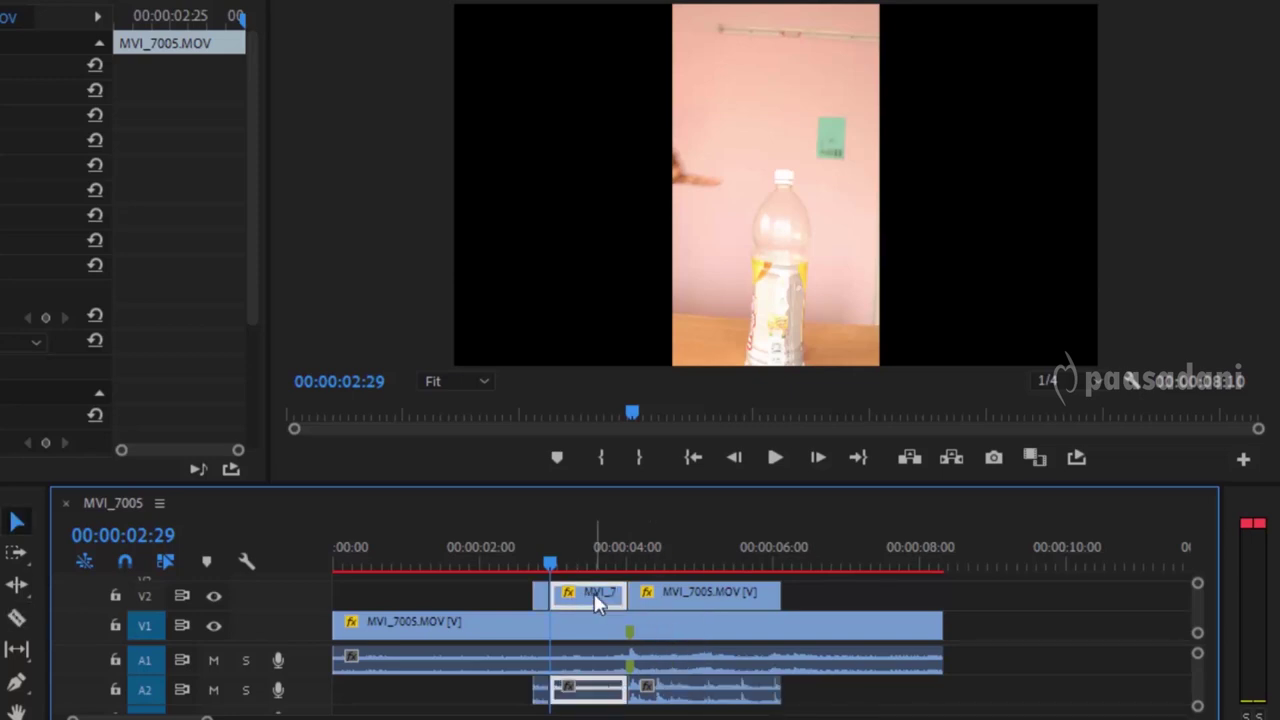
key(ctrl+alt+w)
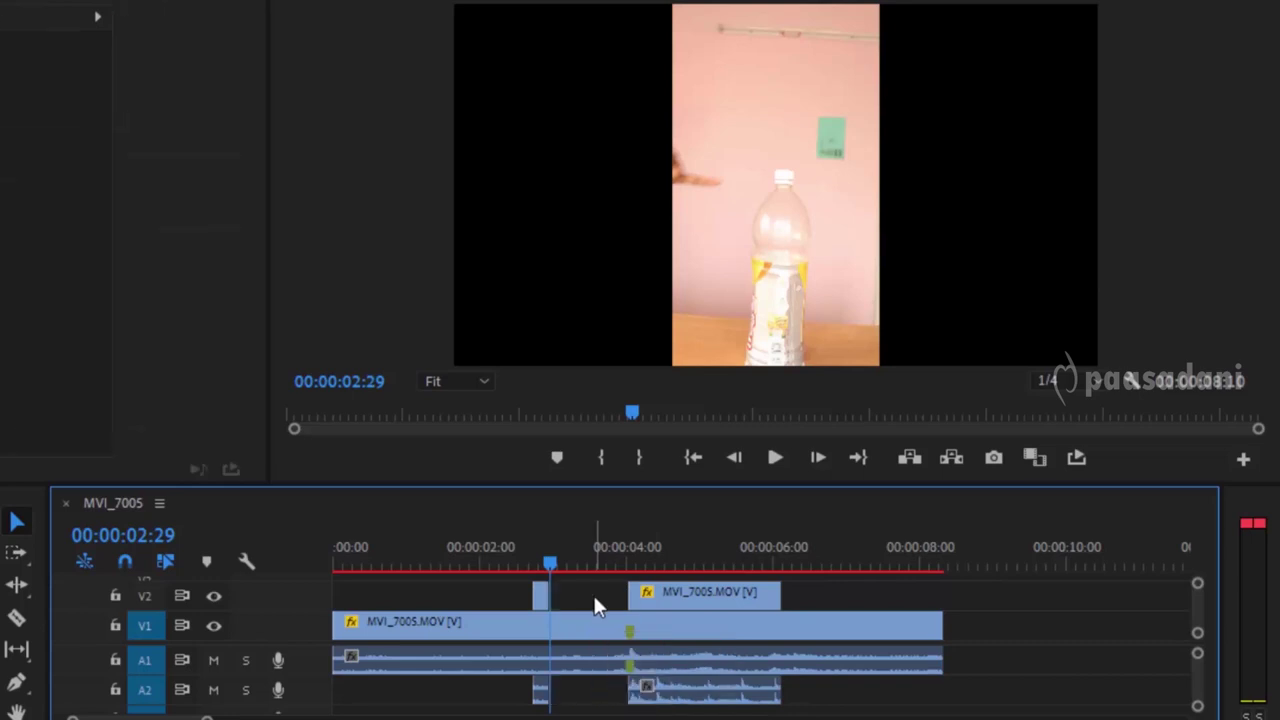
- Select the leftover V2 sliver and check the frames around 00:00:02:25
click(545, 597)
drag(549, 563, 541, 563)
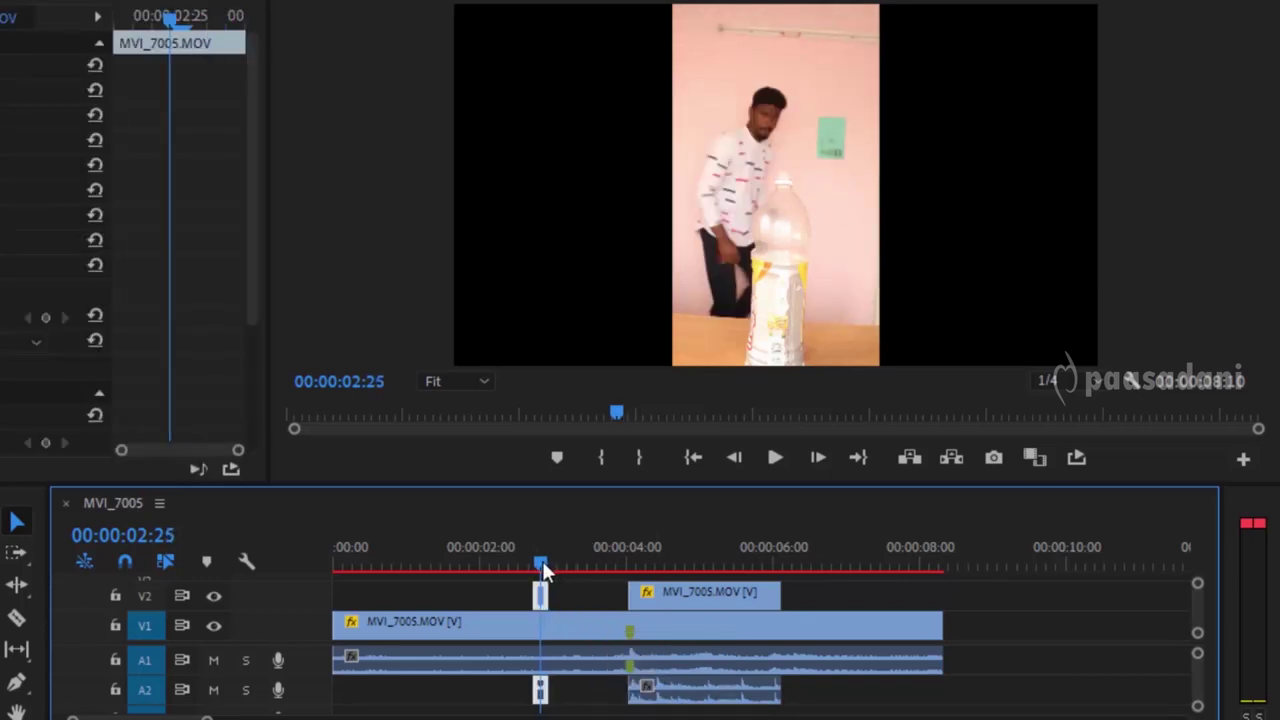
key(=)
key(=)
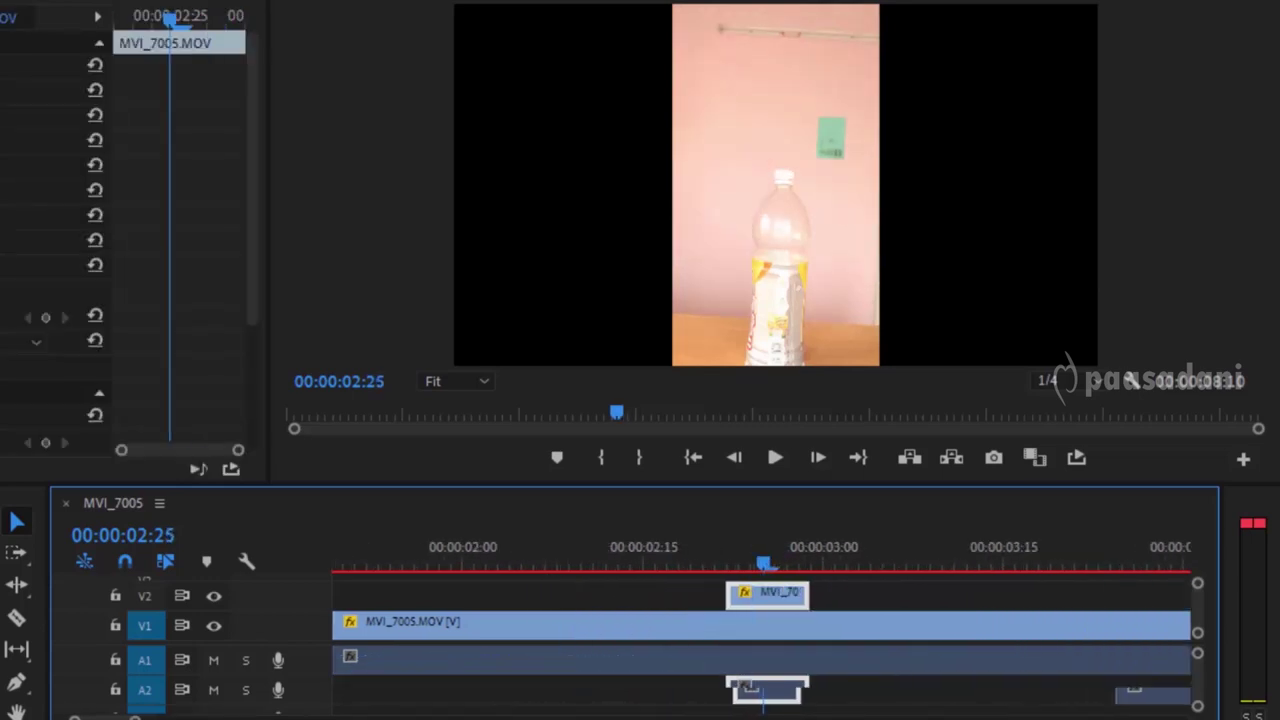
key(-)
drag(763, 567, 763, 563)
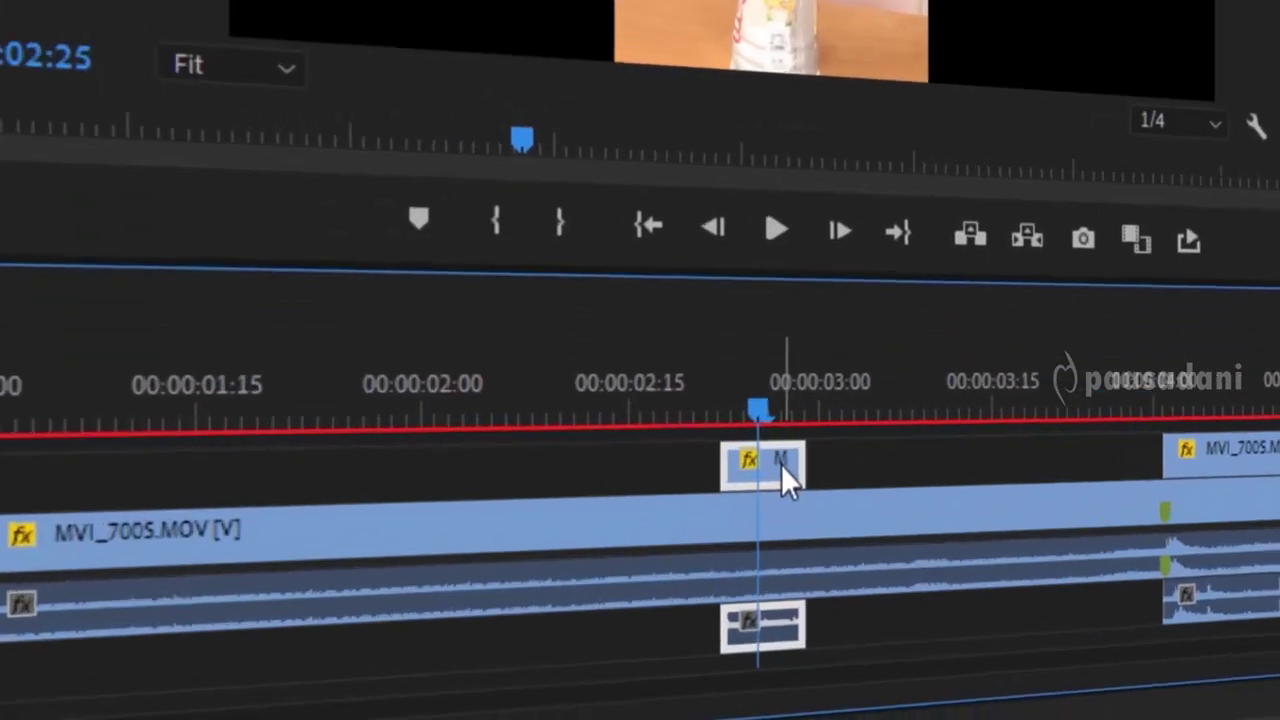
- Add a Frame Hold to the short V2 clip and extend the held frame to about 00:00:03:20
right_click(779, 600)
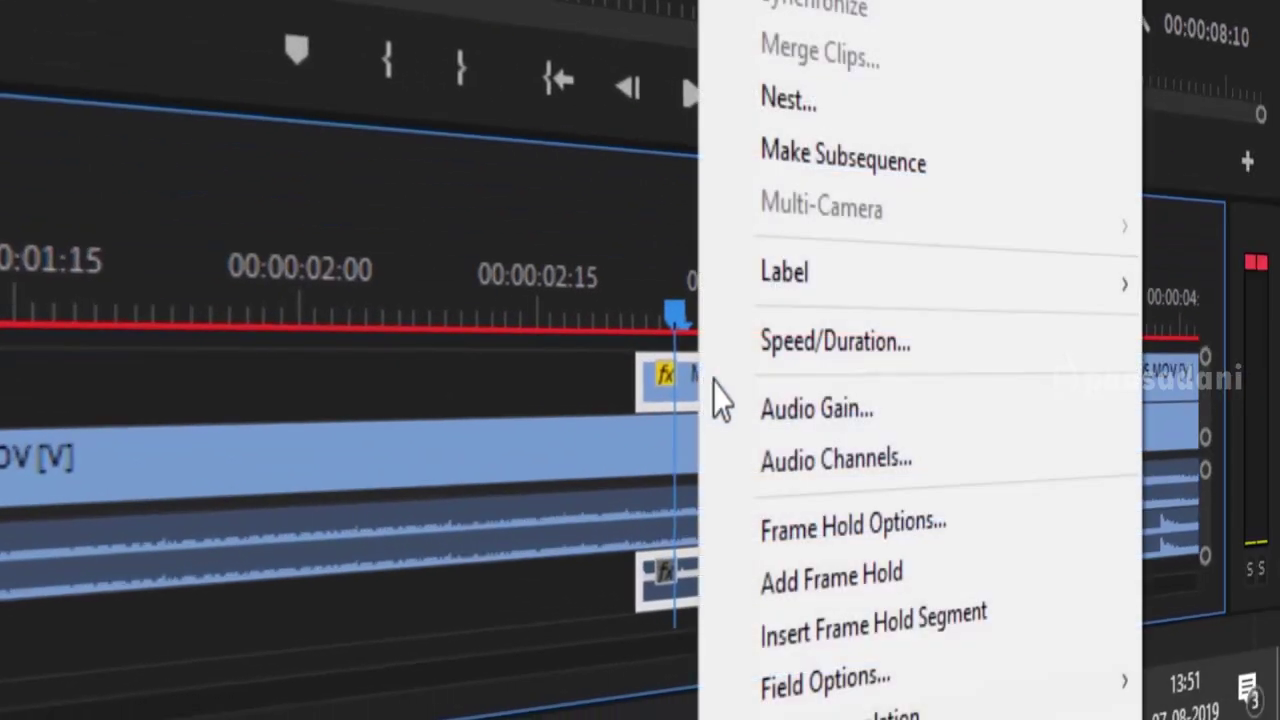
click(886, 588)
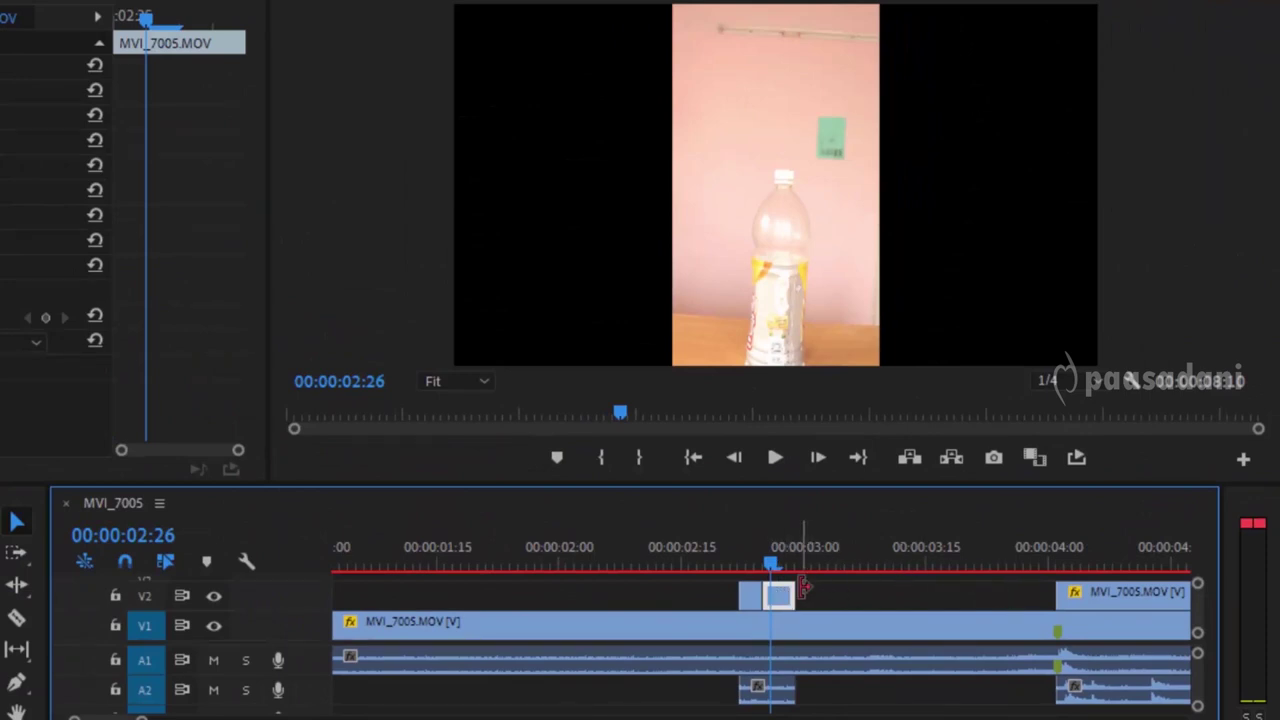
drag(795, 595, 985, 516)
drag(778, 563, 910, 563)
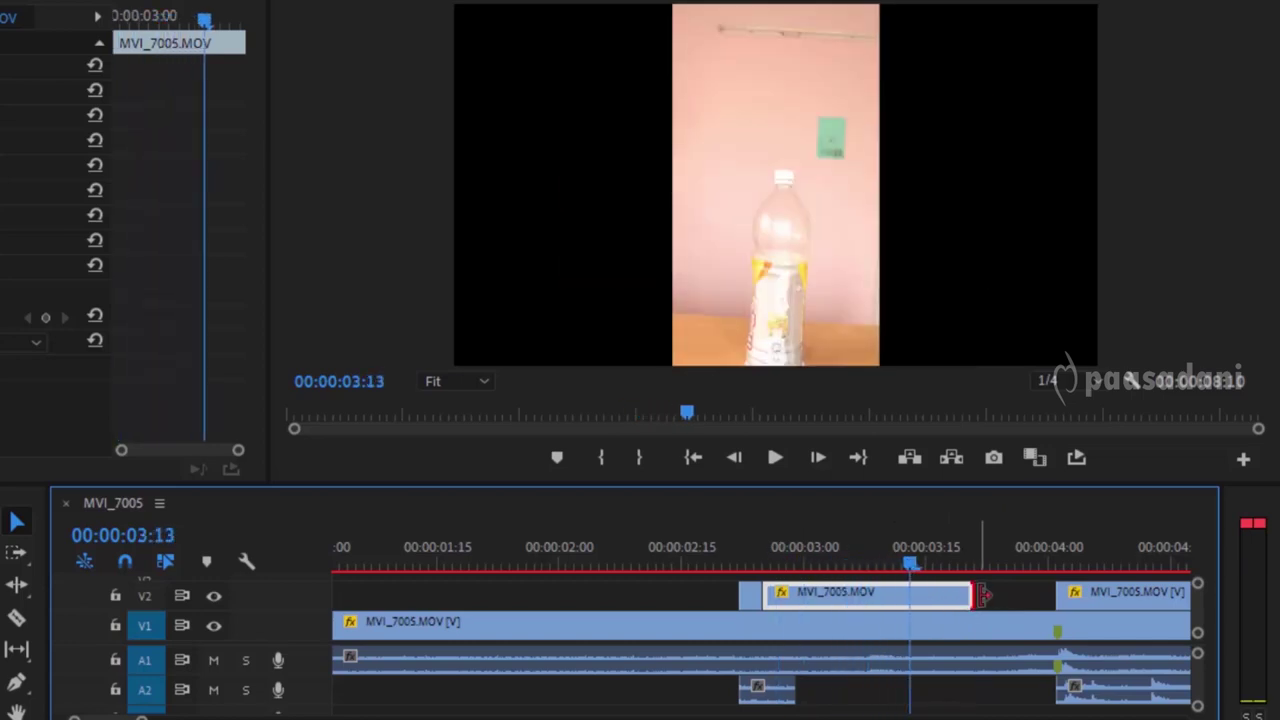
drag(972, 595, 1013, 595)
drag(908, 565, 940, 565)
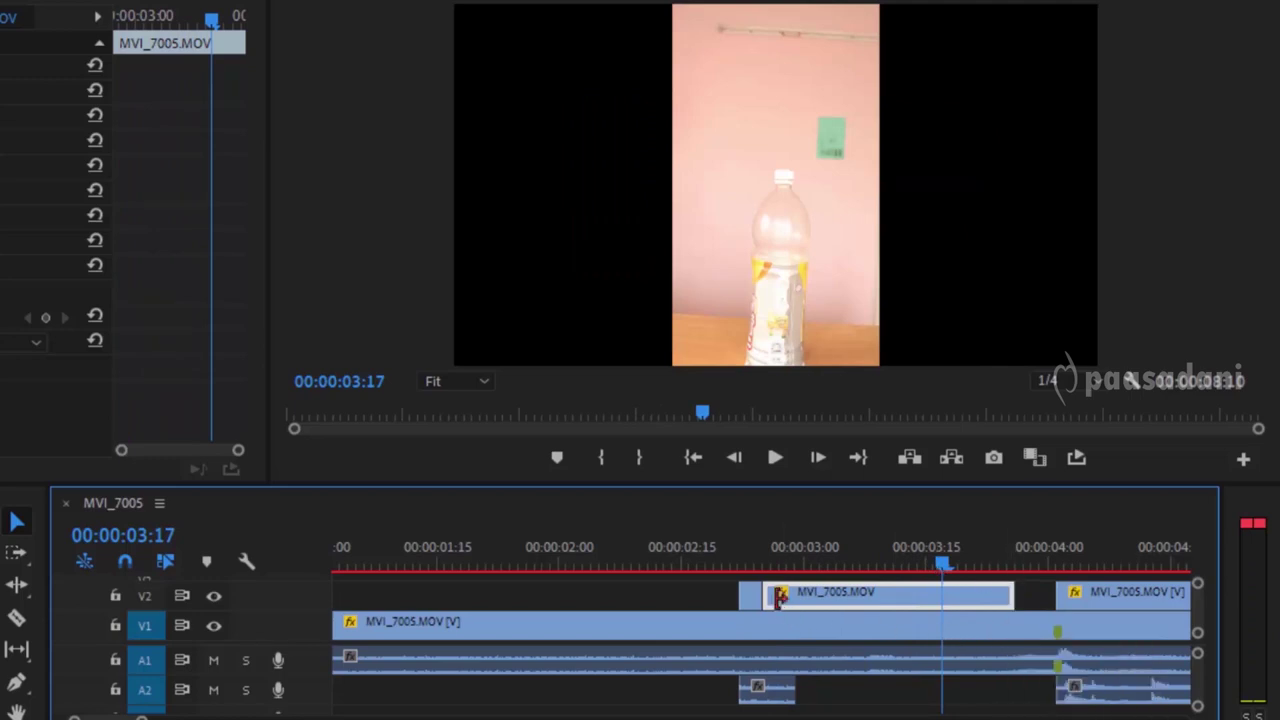
- Return to the sequence start and reselect the short V2 clip to edit its effects
click(753, 593)
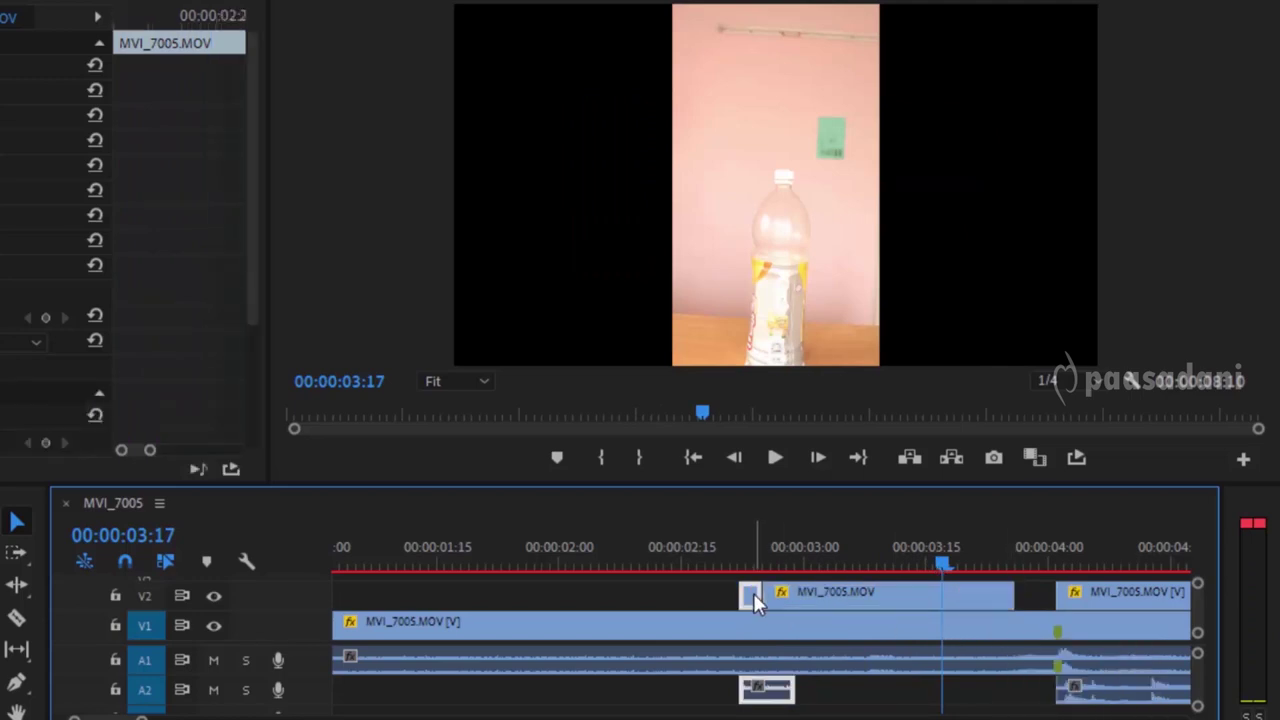
key(Home)
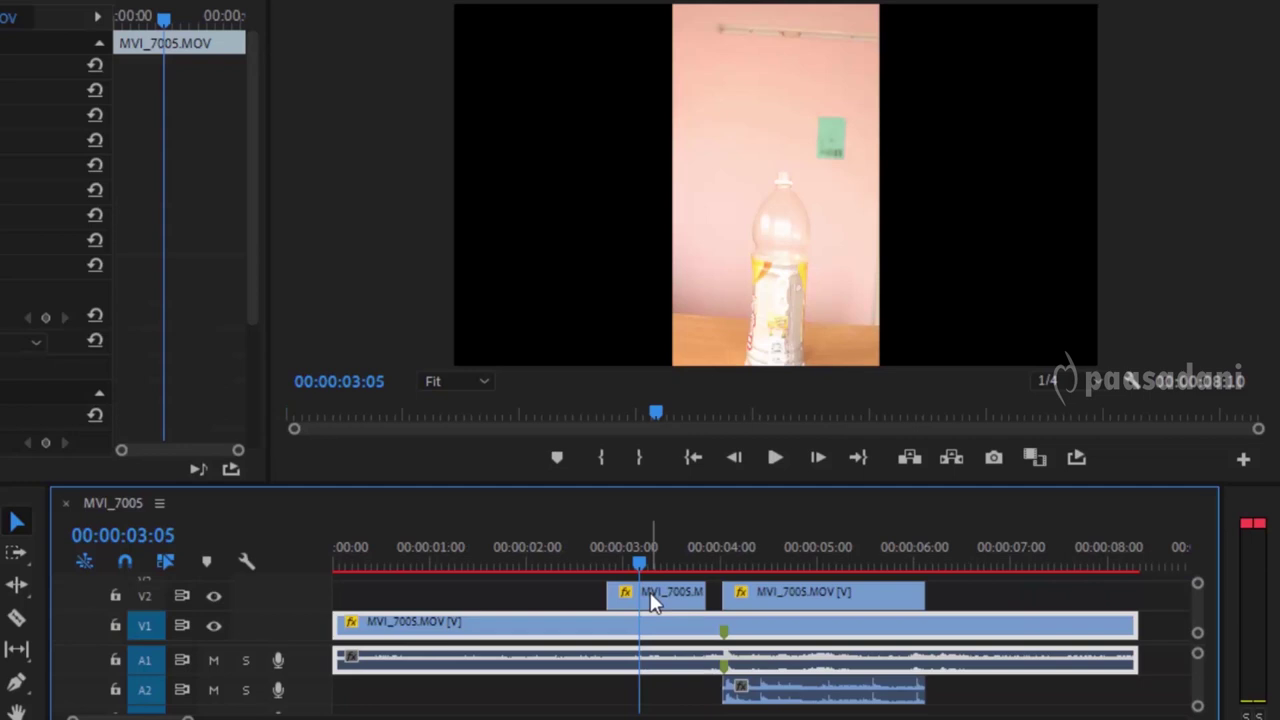
click(650, 592)
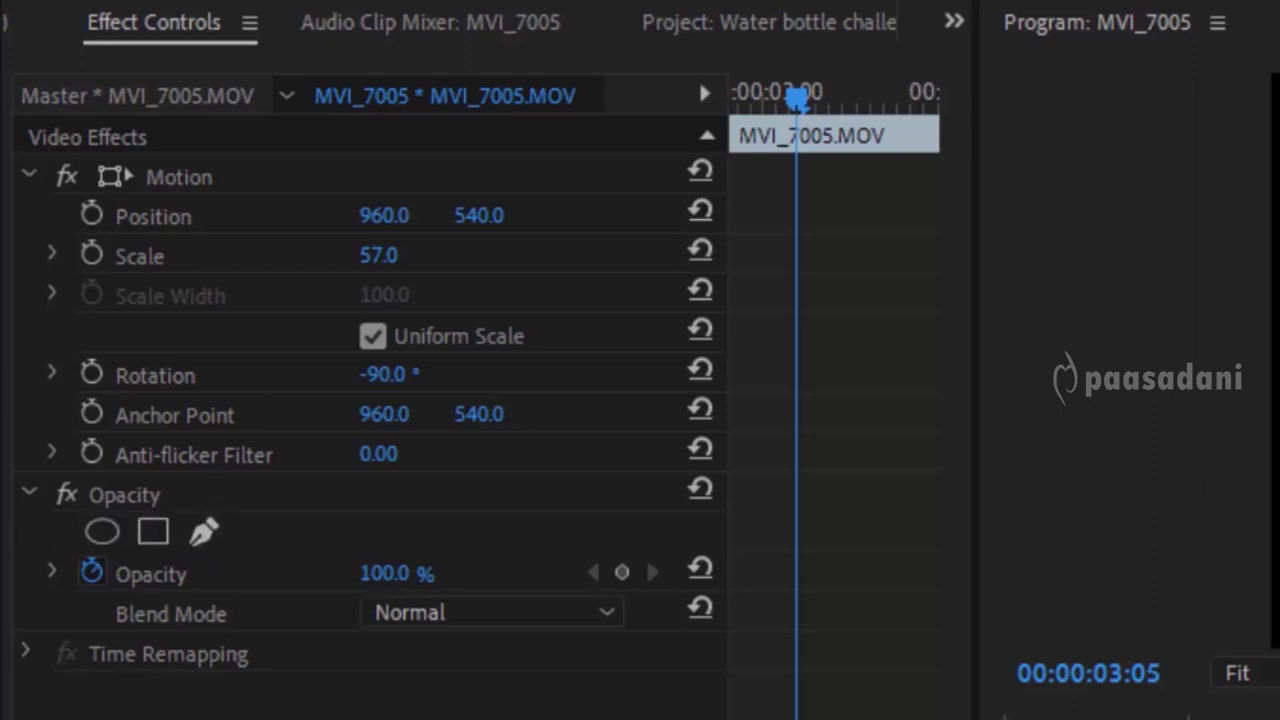
- Choose the Opacity free-draw bezier pen and magnify the program monitor to 400%
click(176, 32)
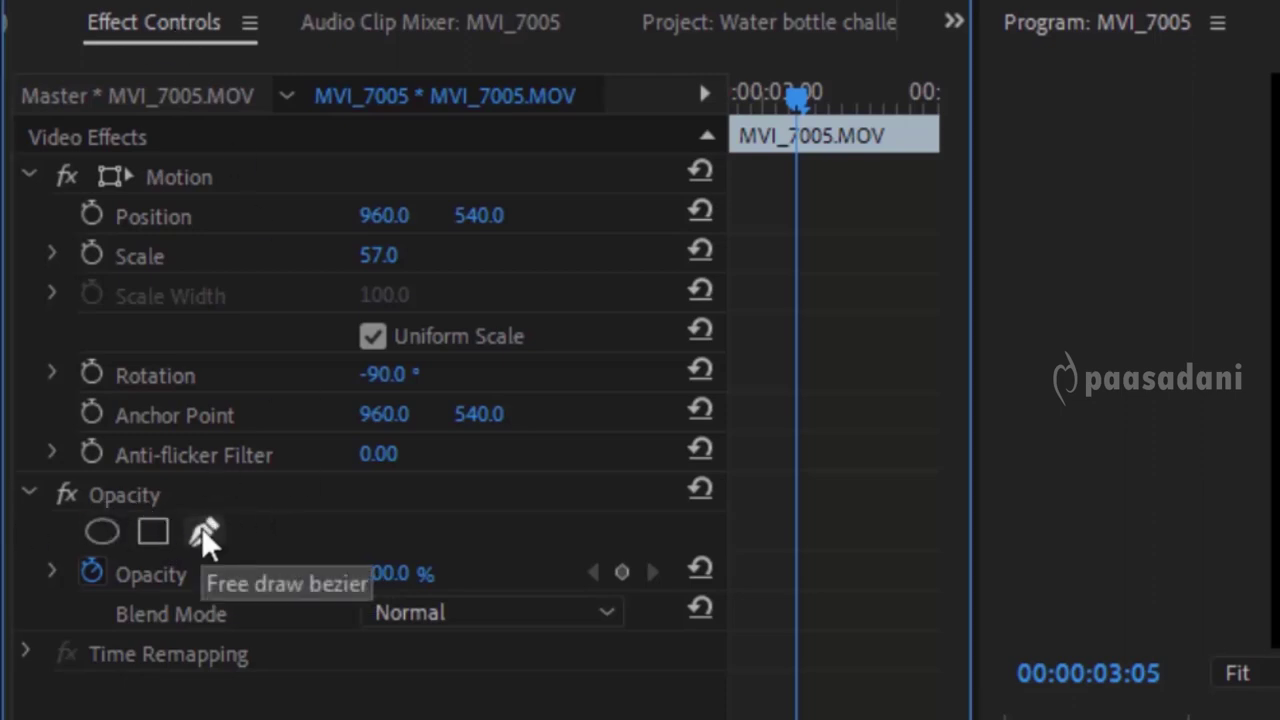
click(100, 530)
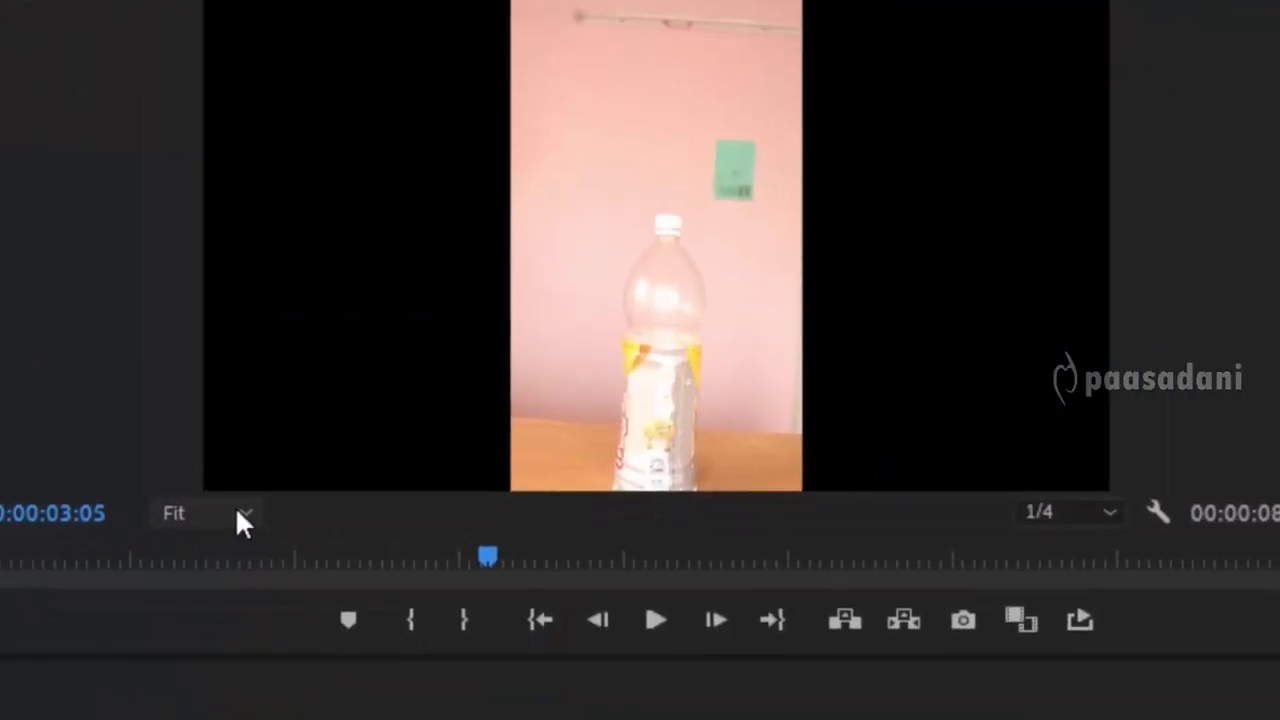
click(200, 646)
click(252, 692)
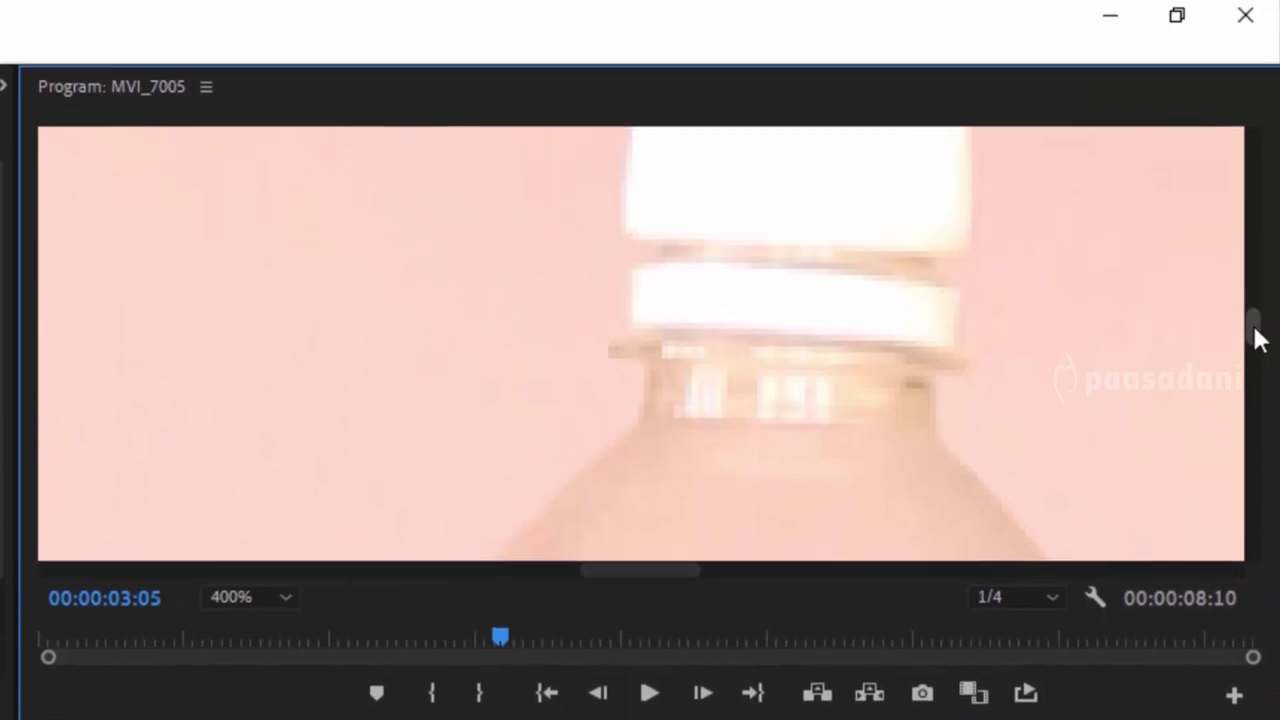
mouse_move(1257, 337)
mouse_down()
mouse_move(1262, 318)
mouse_move(1265, 352)
mouse_up()
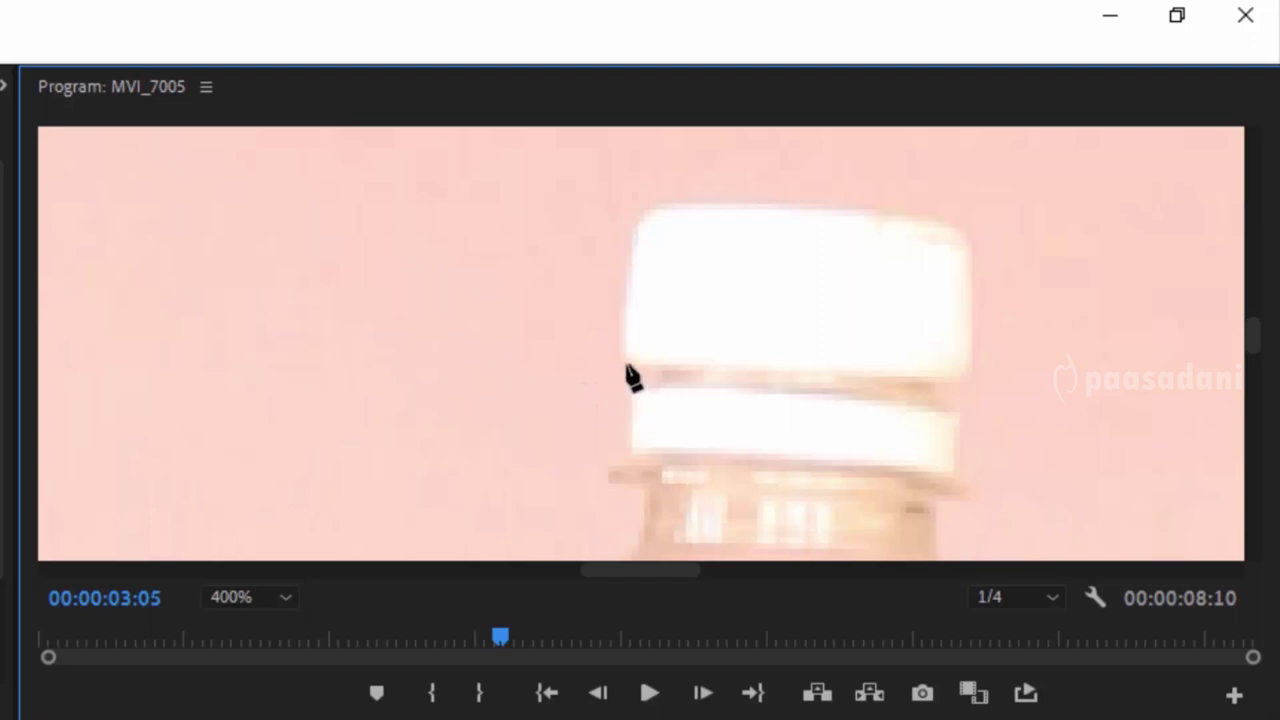
- Trace a closed curved mask around the bottle cap
click(623, 366)
drag(894, 380, 986, 394)
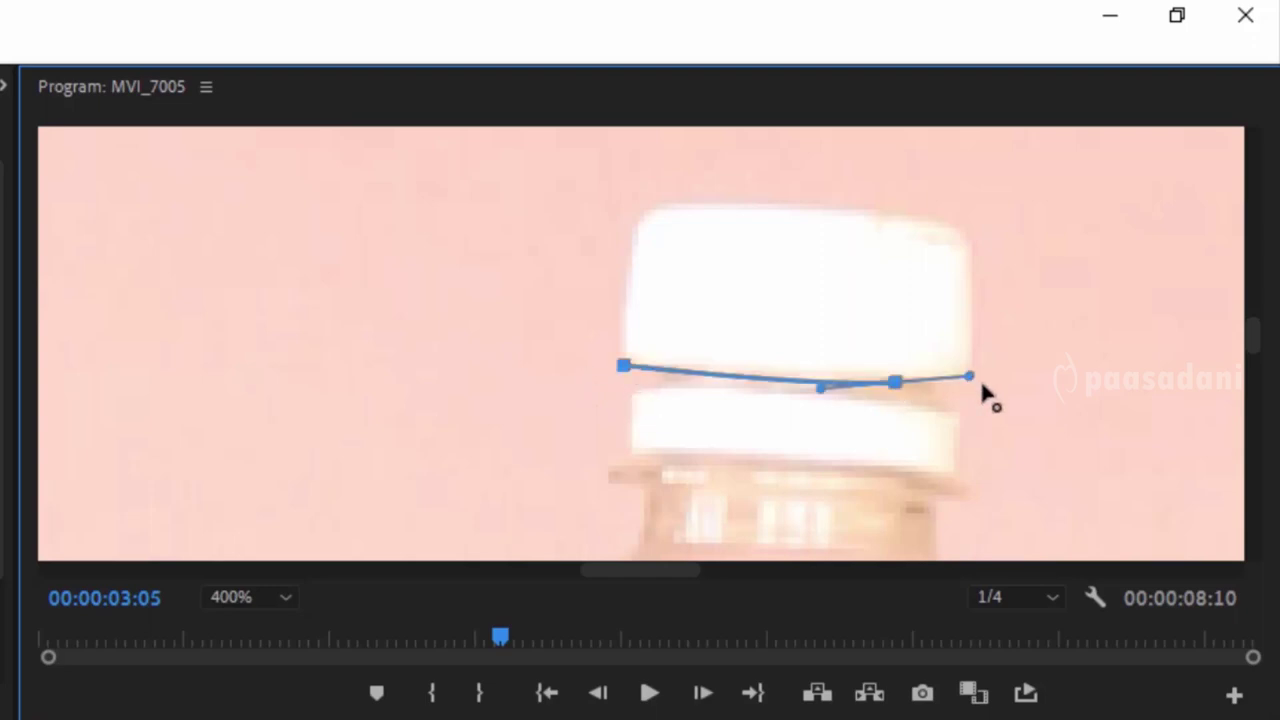
click(969, 371)
click(969, 260)
drag(940, 222, 912, 220)
click(709, 206)
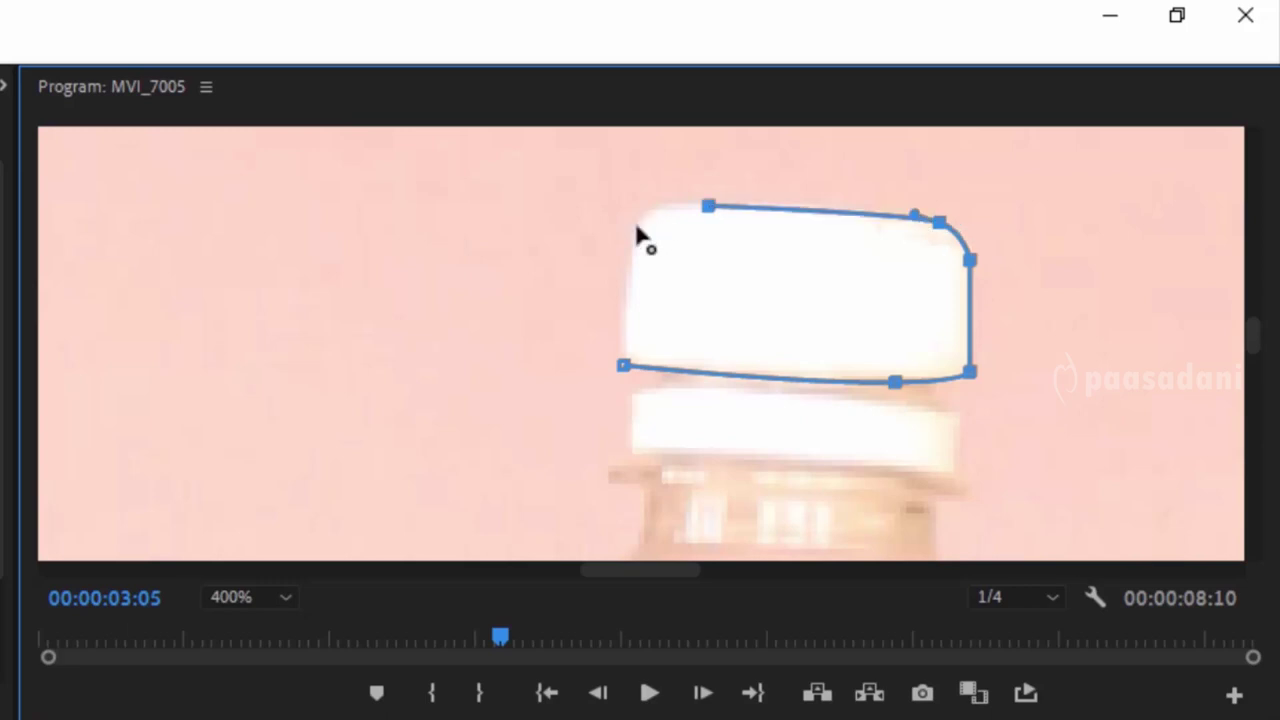
drag(629, 236, 634, 286)
click(623, 366)
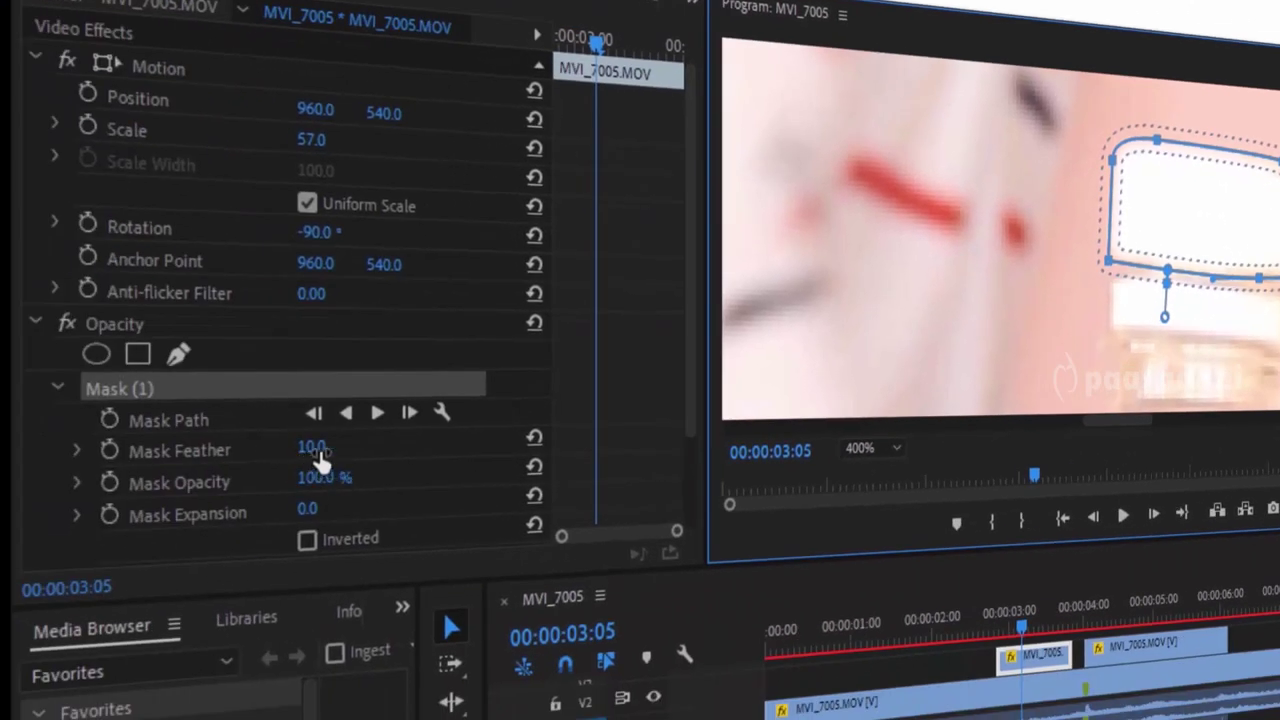
- Edit the mask feather value, then view the frame at Fit and at 150% zoom
click(311, 447)
text(6)
key(Return)
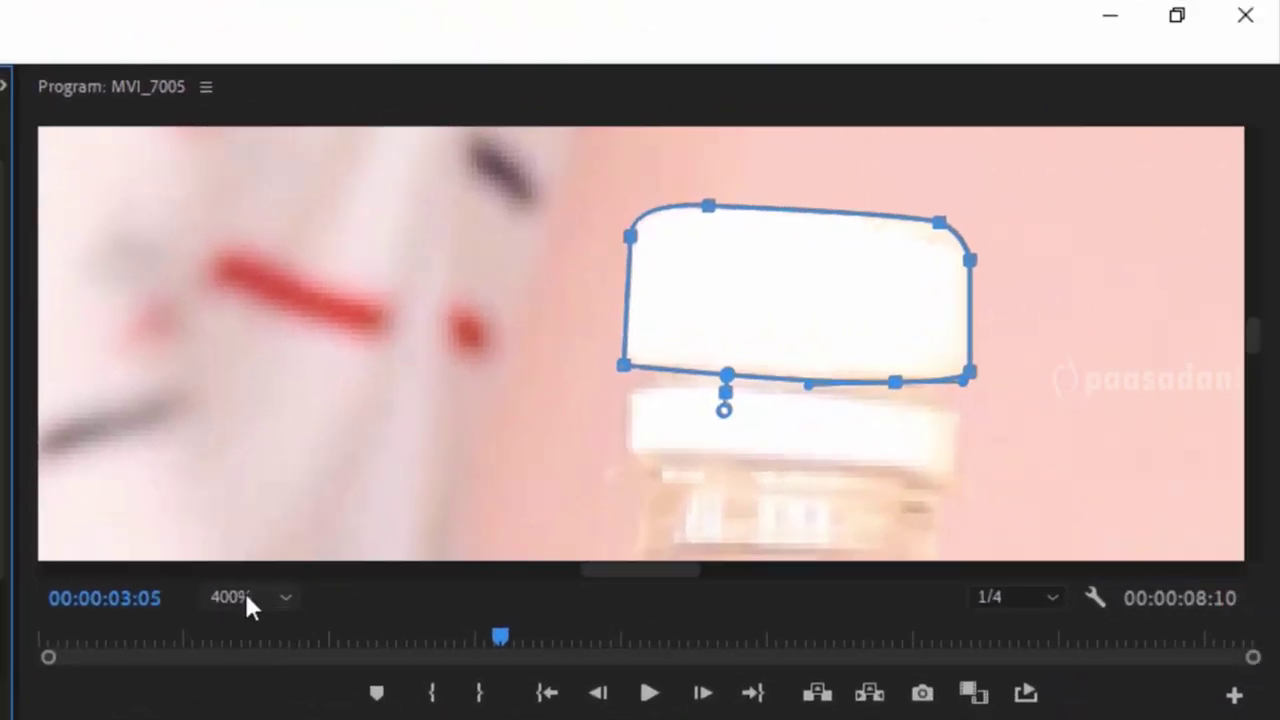
click(248, 600)
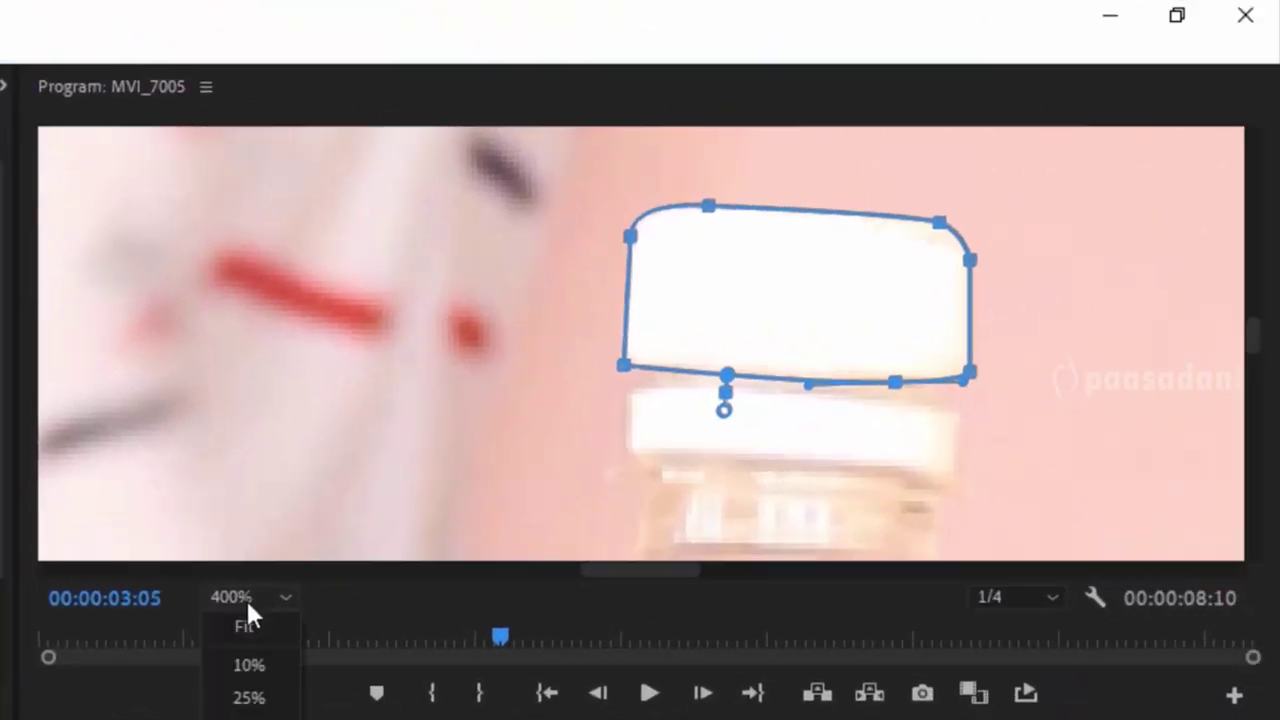
click(254, 624)
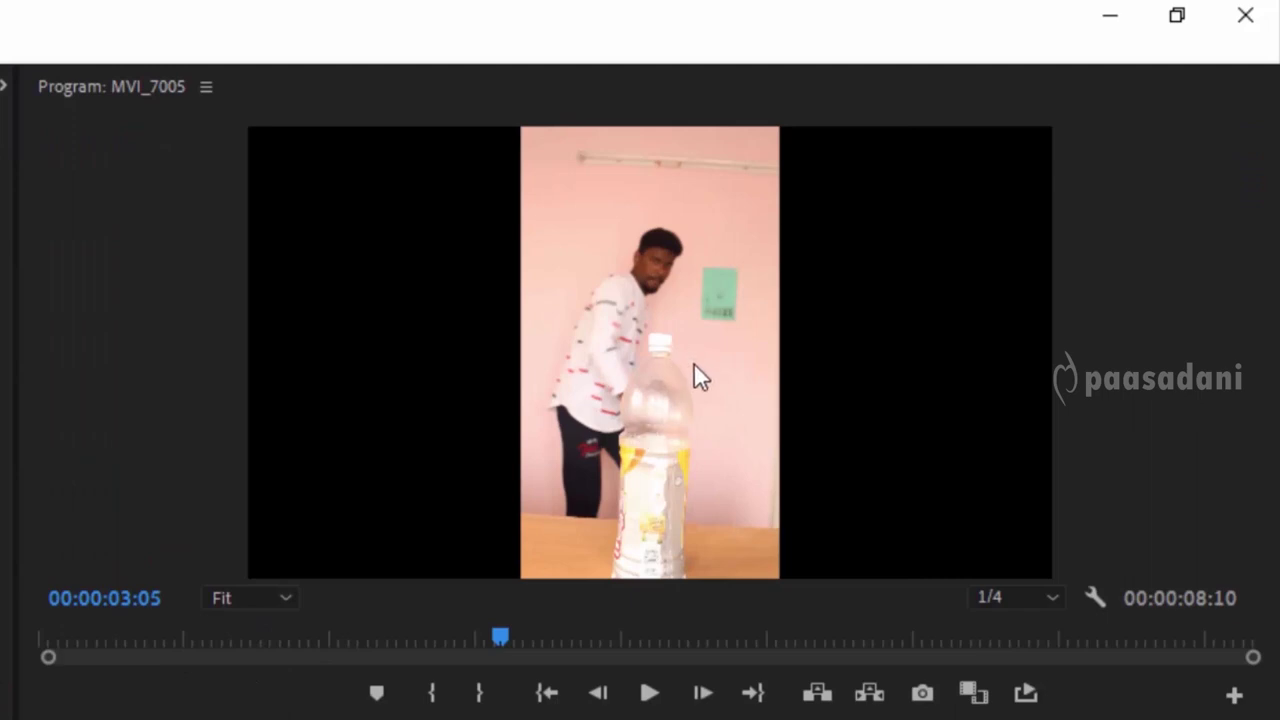
click(250, 598)
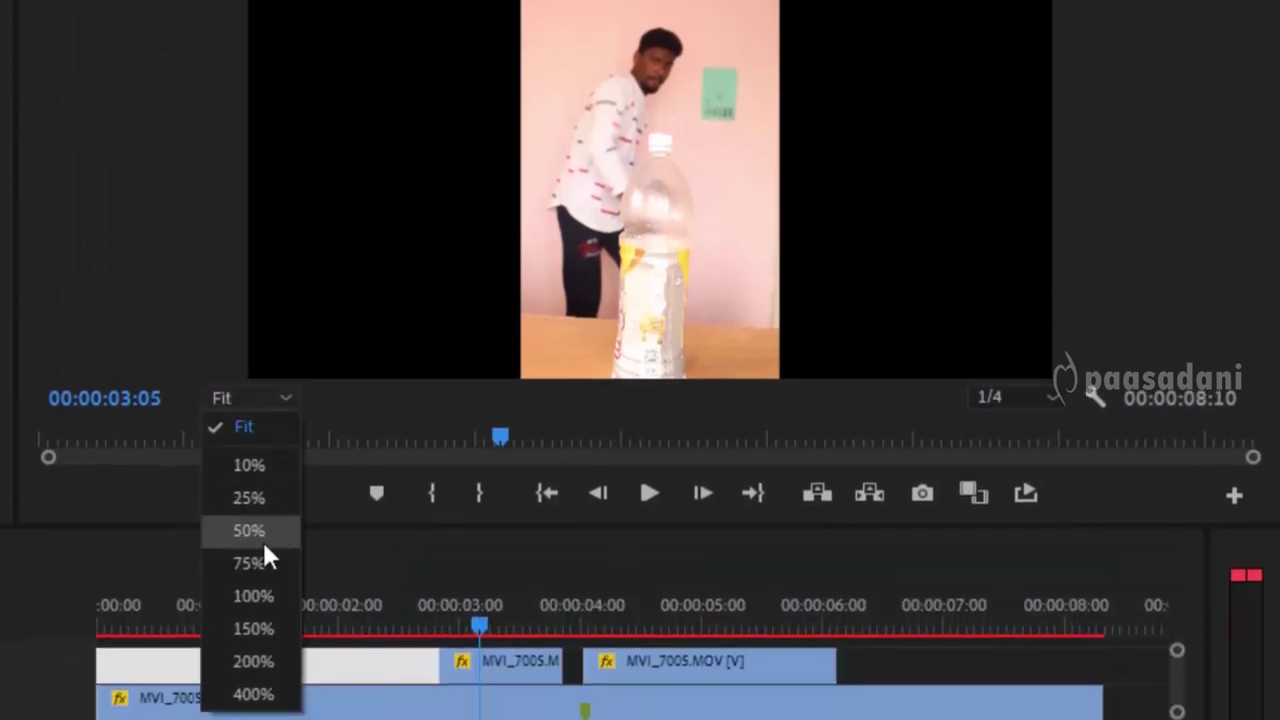
click(266, 627)
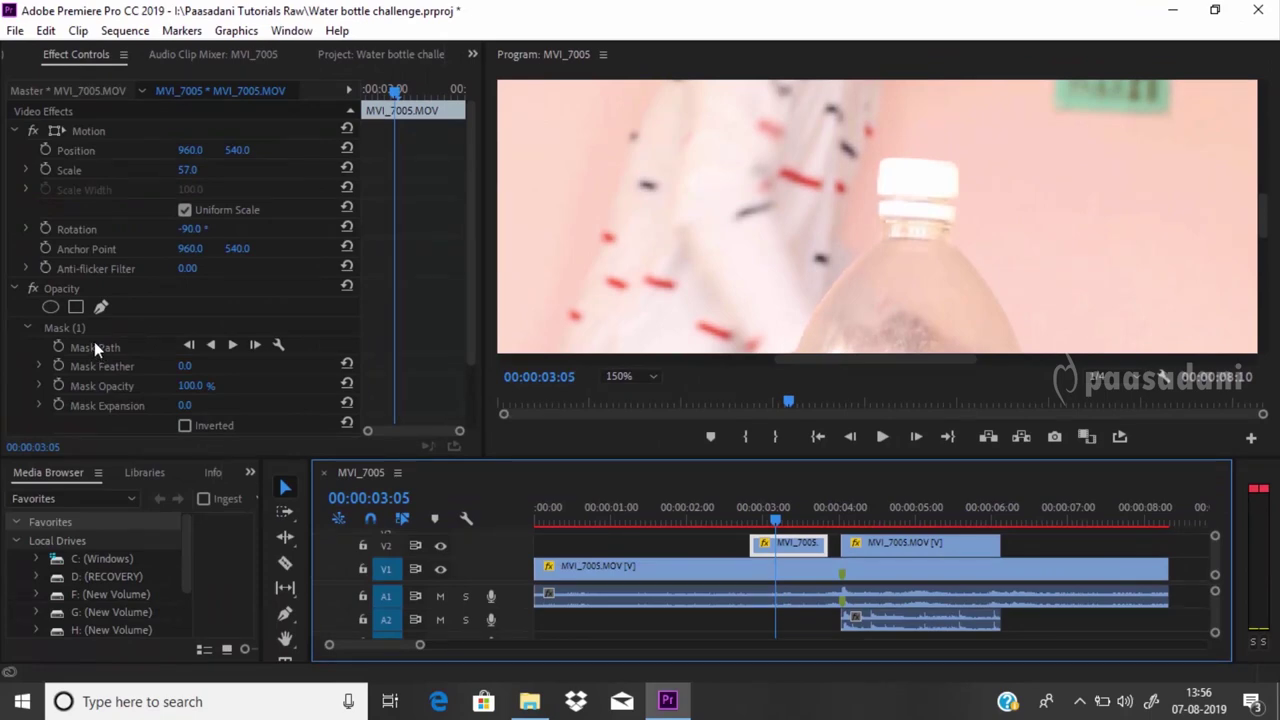
- Commit a mask feather of 1.0, check Mask (1)'s outline at 200%, then deselect the clip
click(187, 367)
text(1)
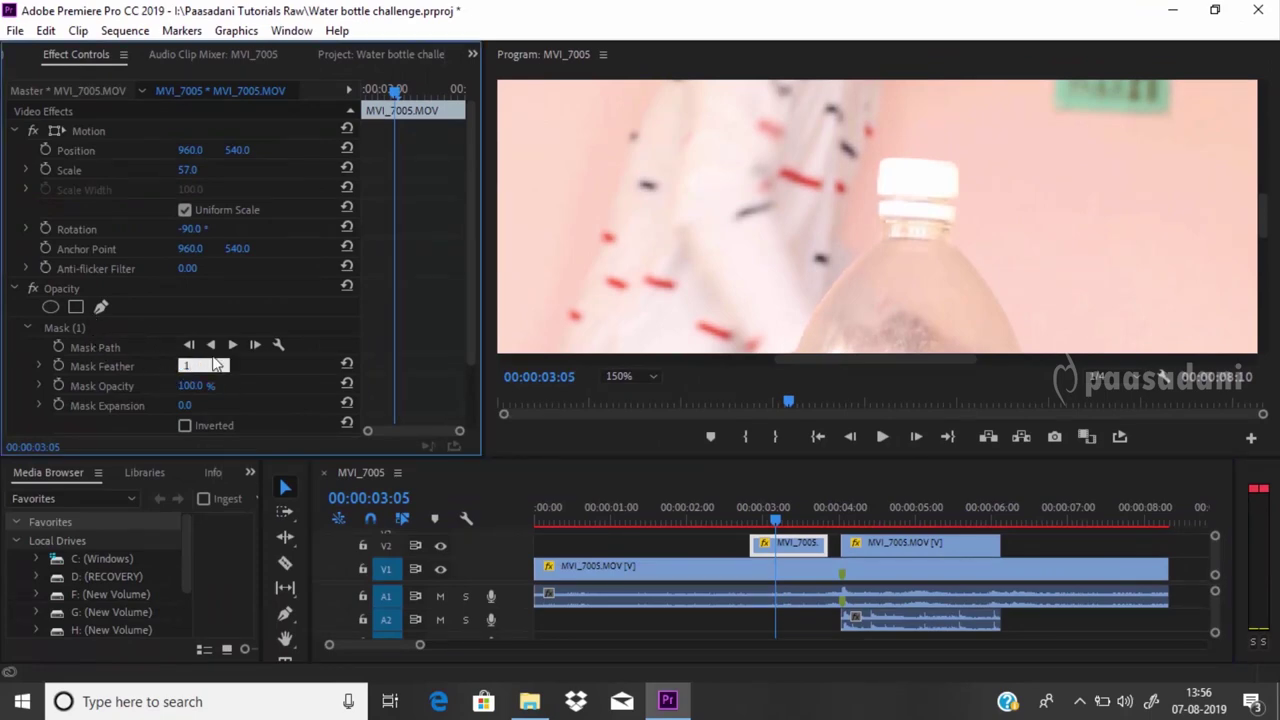
key(Return)
click(86, 329)
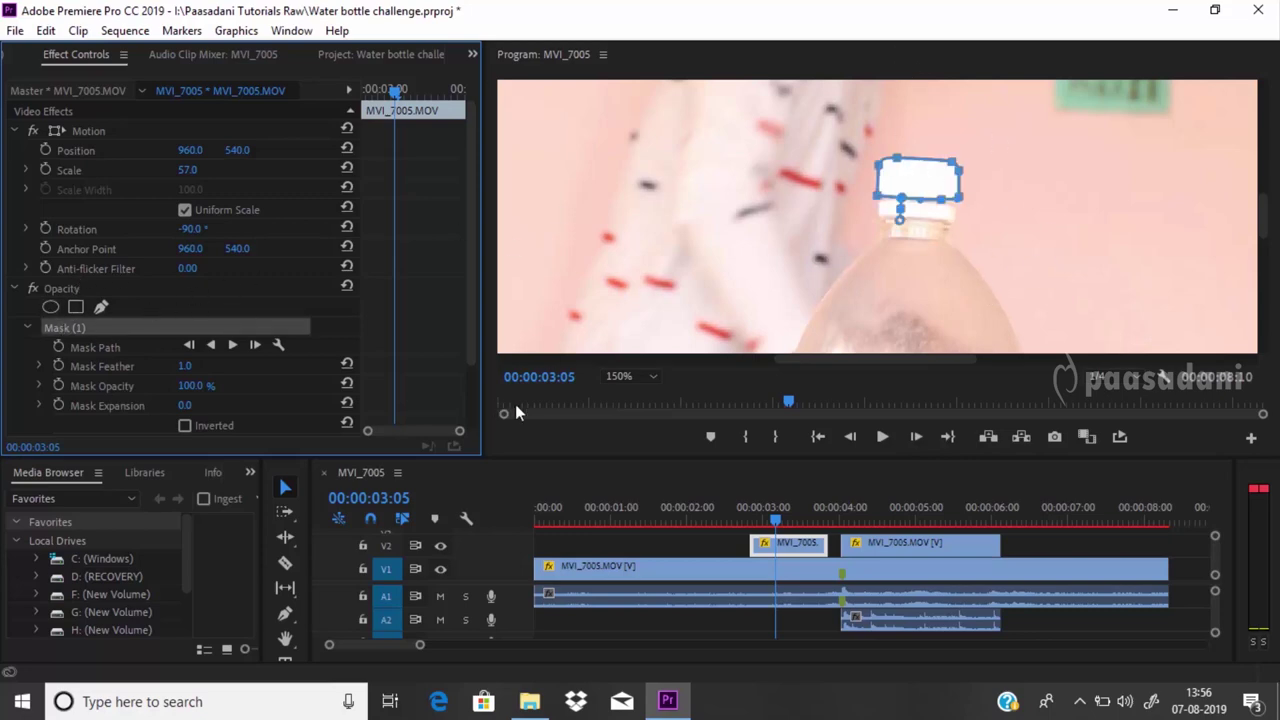
click(622, 377)
click(633, 543)
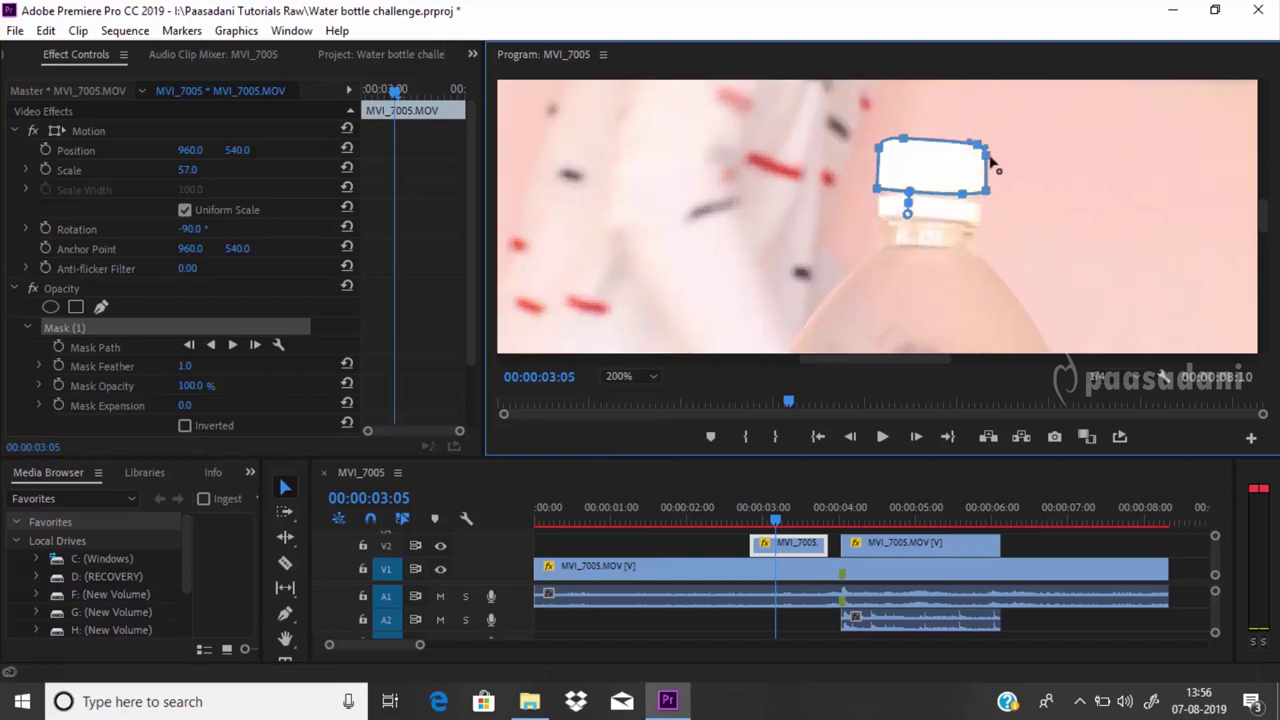
click(709, 618)
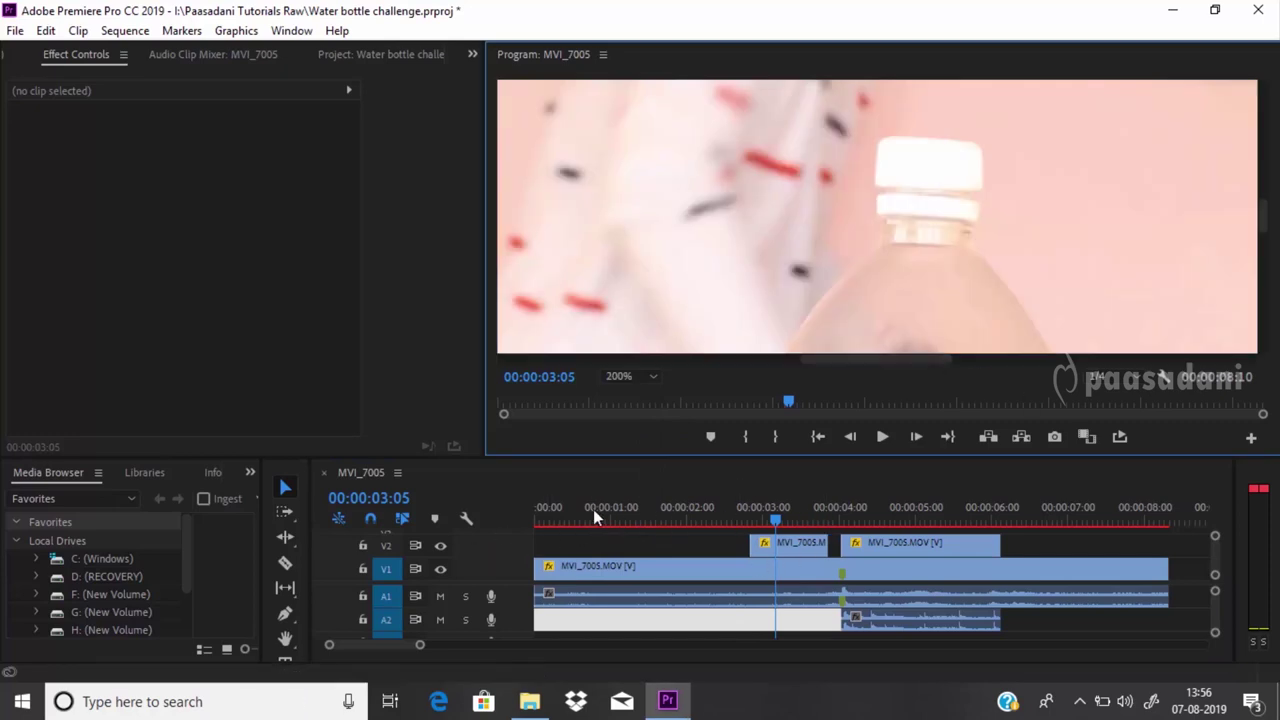
- Preview the sequence start, then extend the cap clip from the sequence start up to the next clip
click(548, 568)
key(Home)
key(space)
key(space)
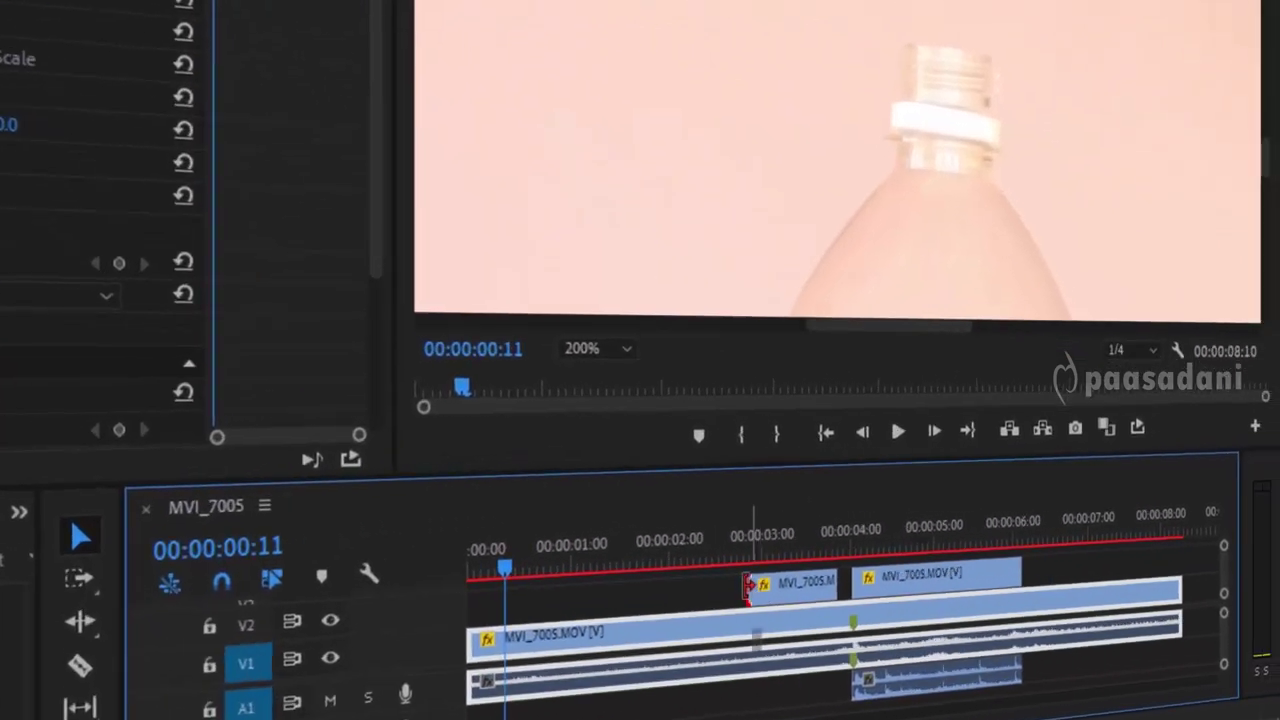
drag(747, 588, 470, 590)
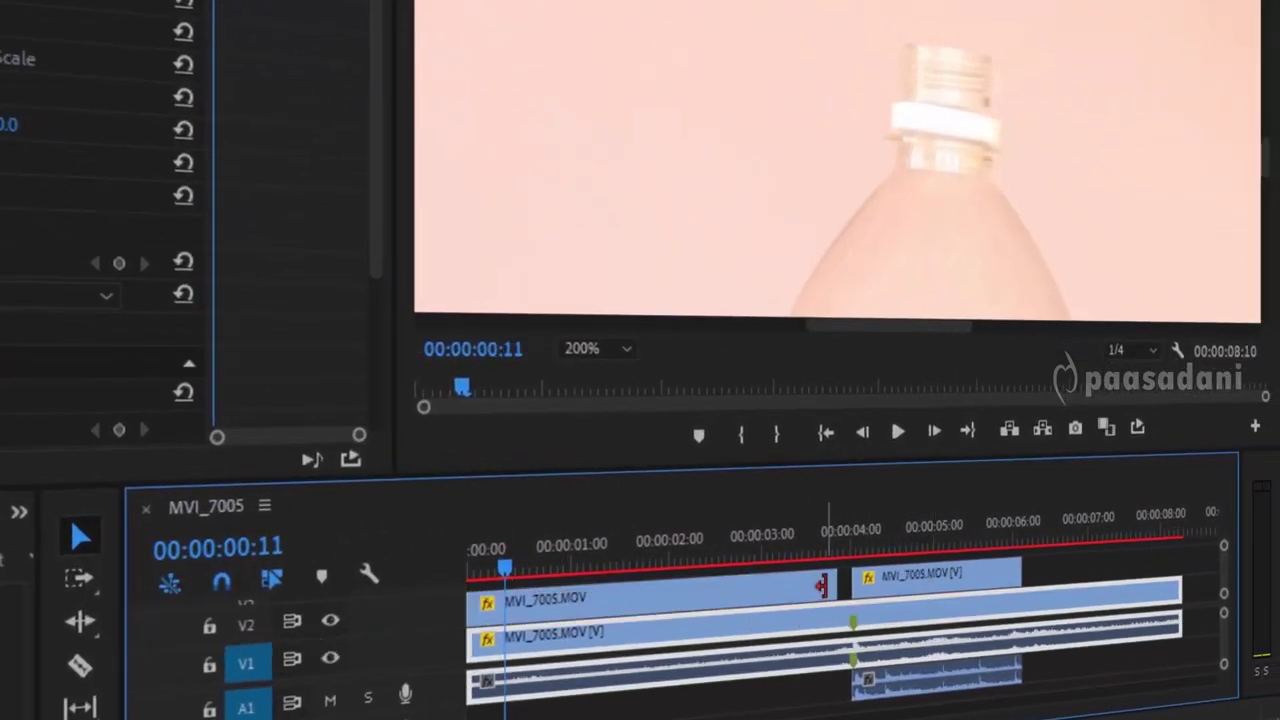
drag(822, 586, 624, 622)
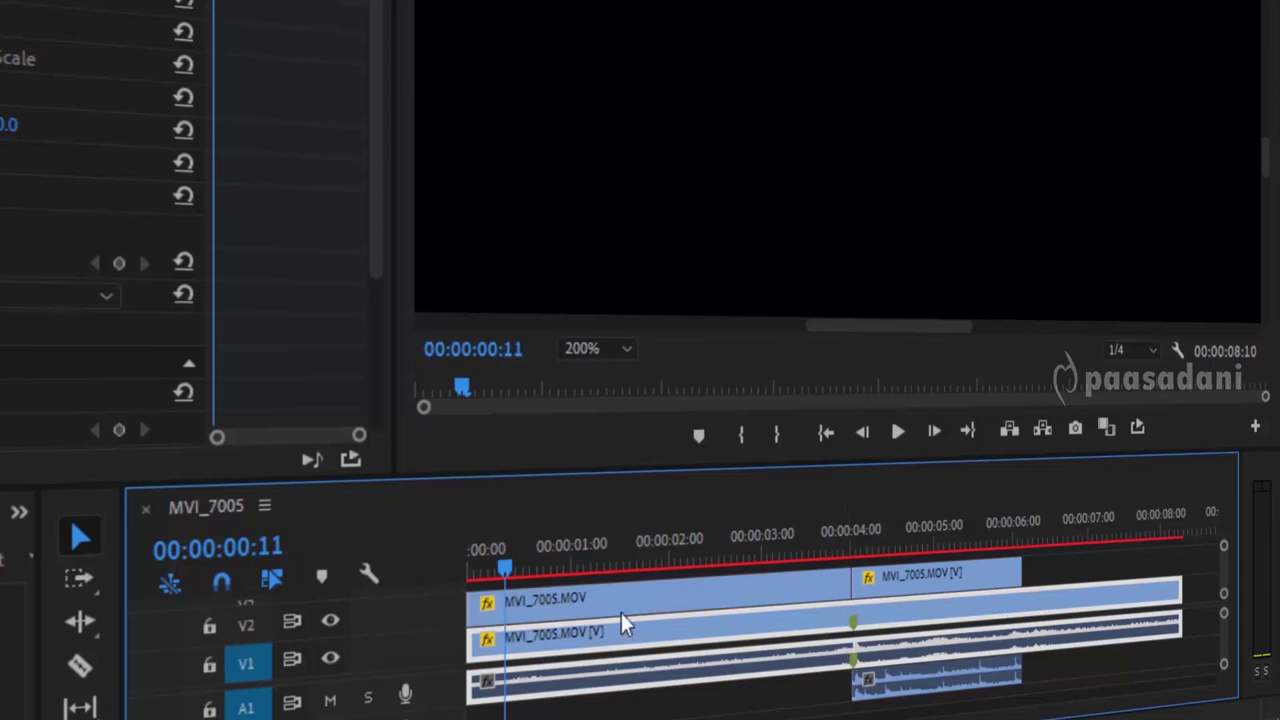
click(470, 562)
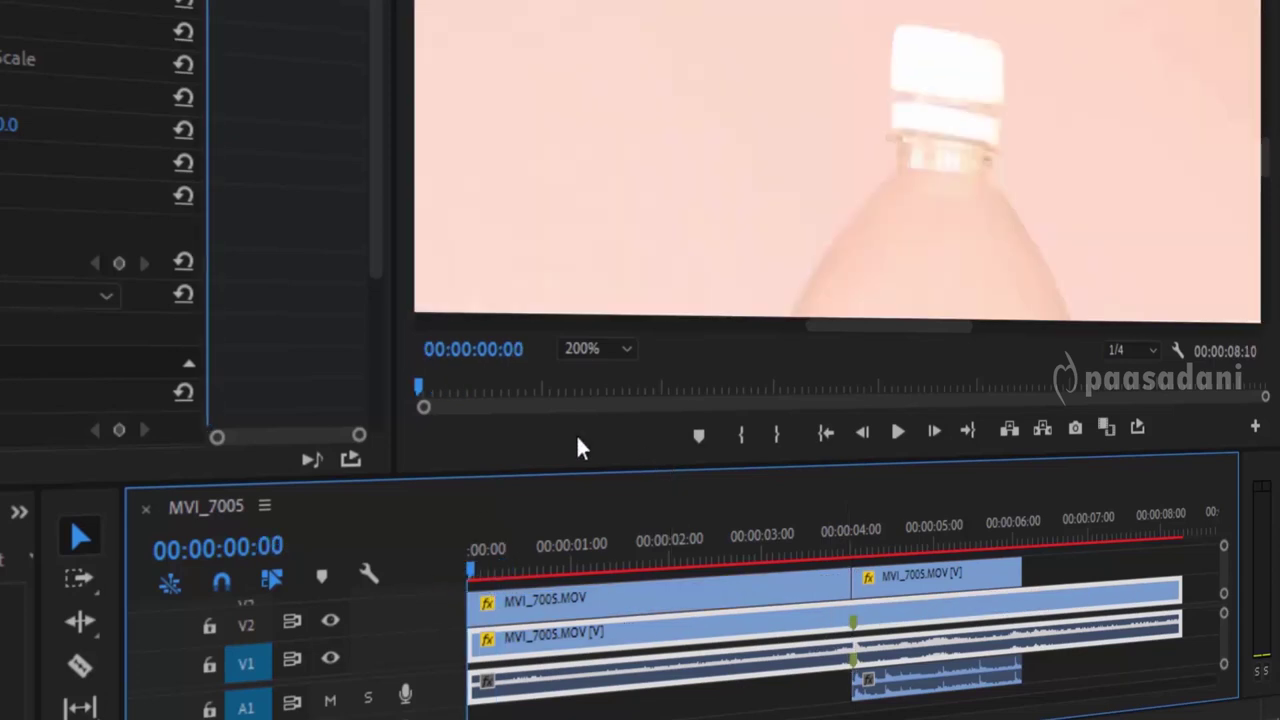
- Fit the frame in the Program monitor, play the sequence, and return to the start
click(598, 348)
click(608, 381)
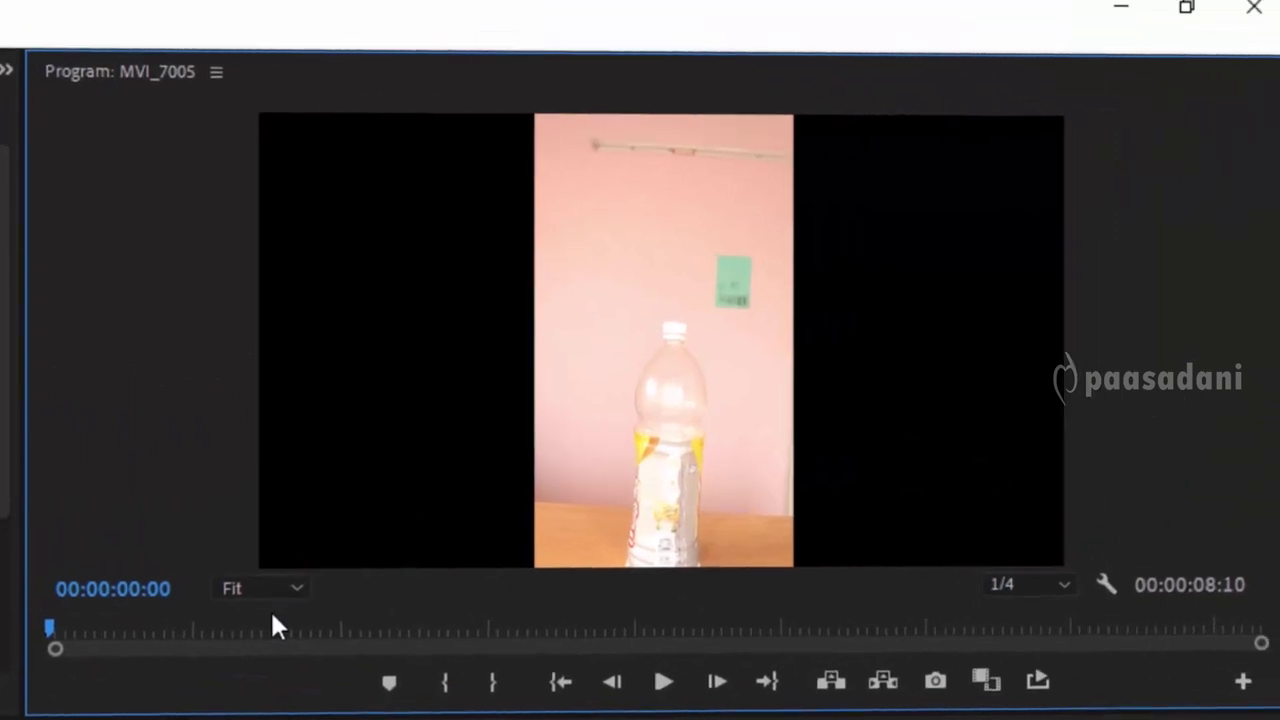
key(space)
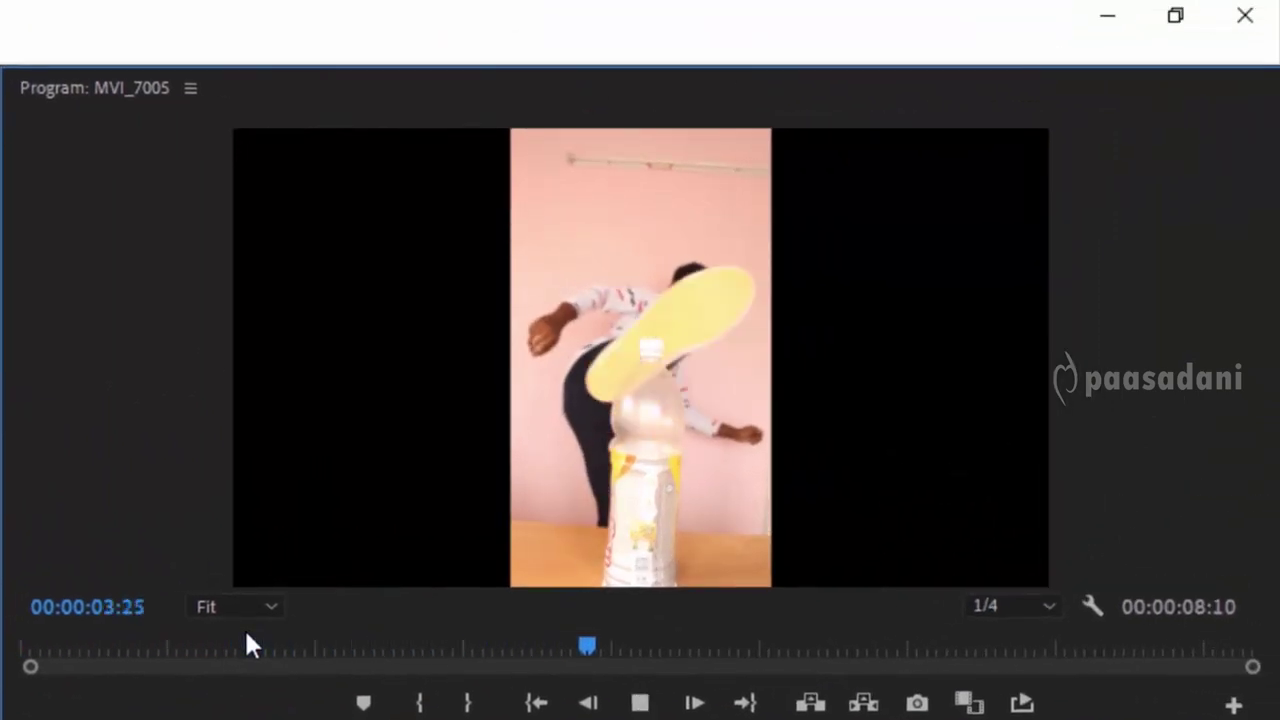
key(space)
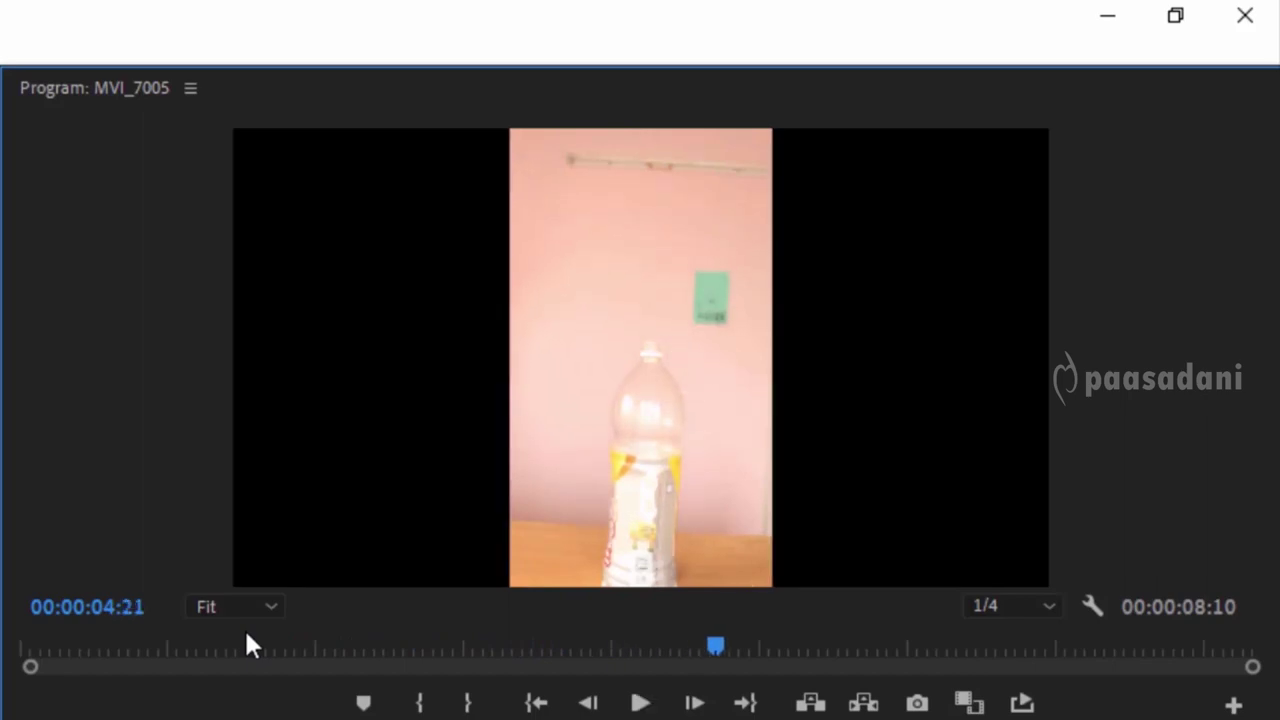
key(Home)
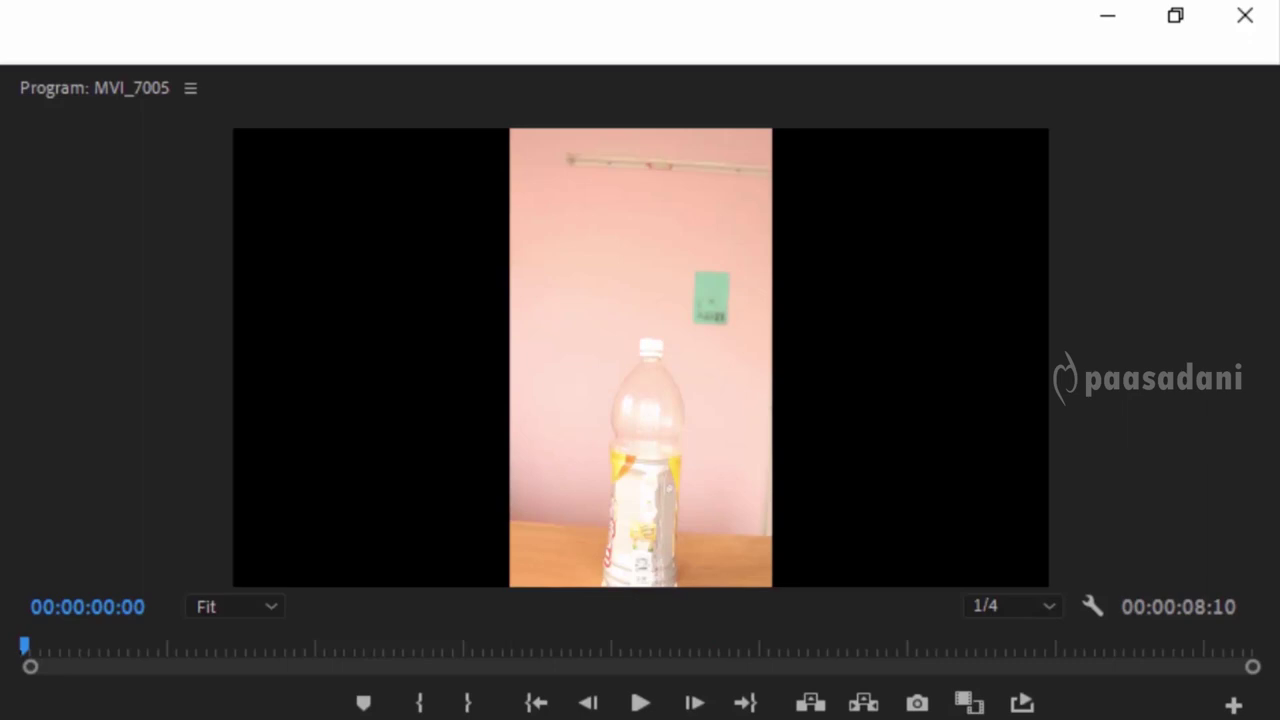
- Select the second V2 clip and scrub to 00:00:04:01, where the finger meets the cap
key(grave)
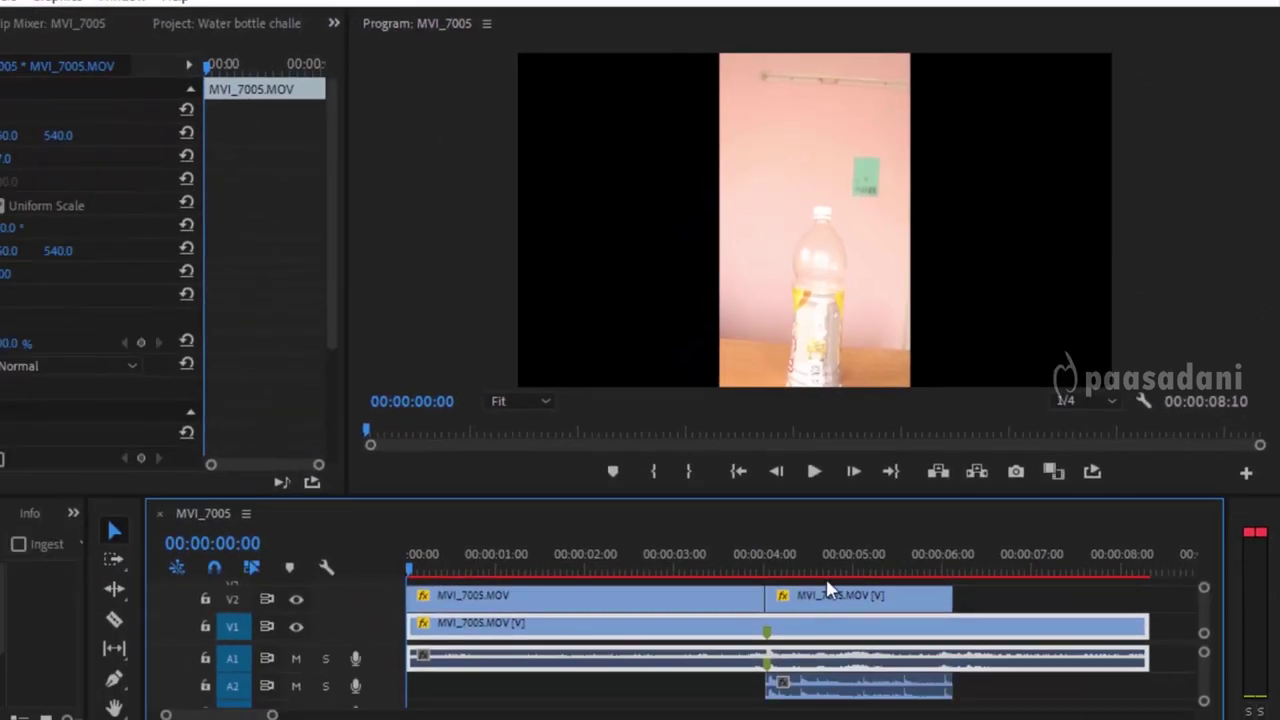
click(822, 560)
click(866, 597)
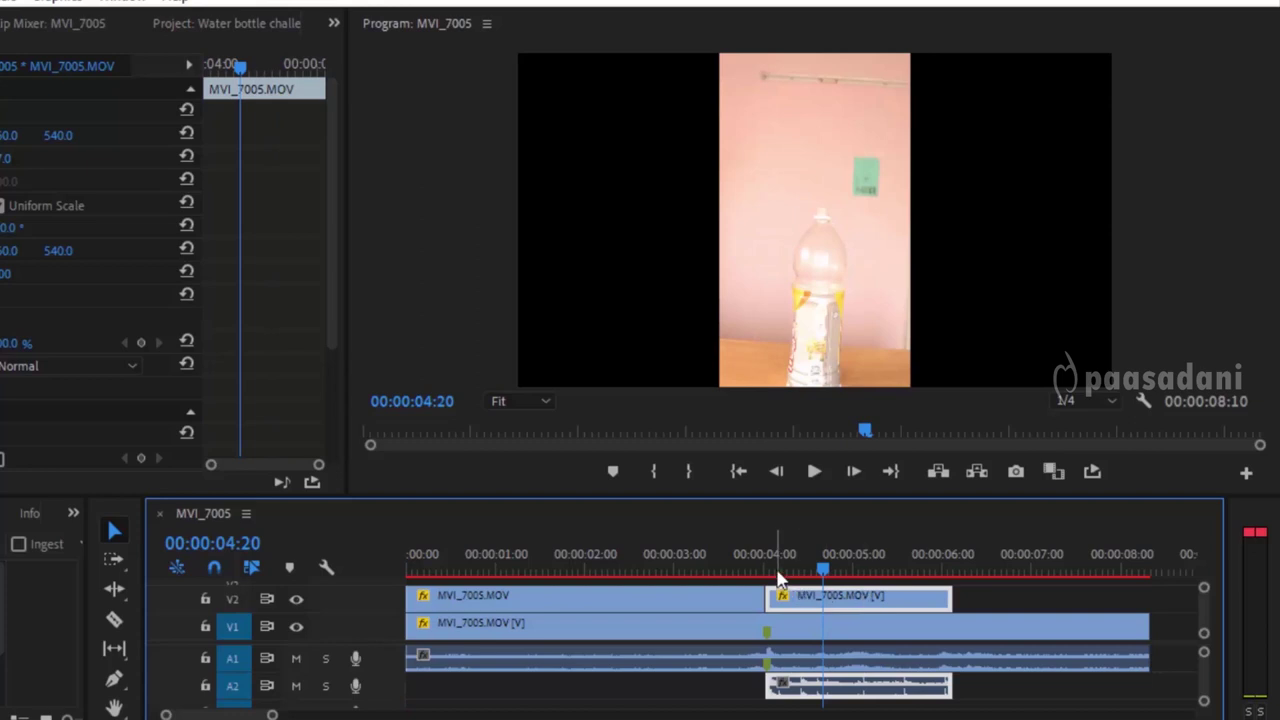
drag(772, 570, 546, 578)
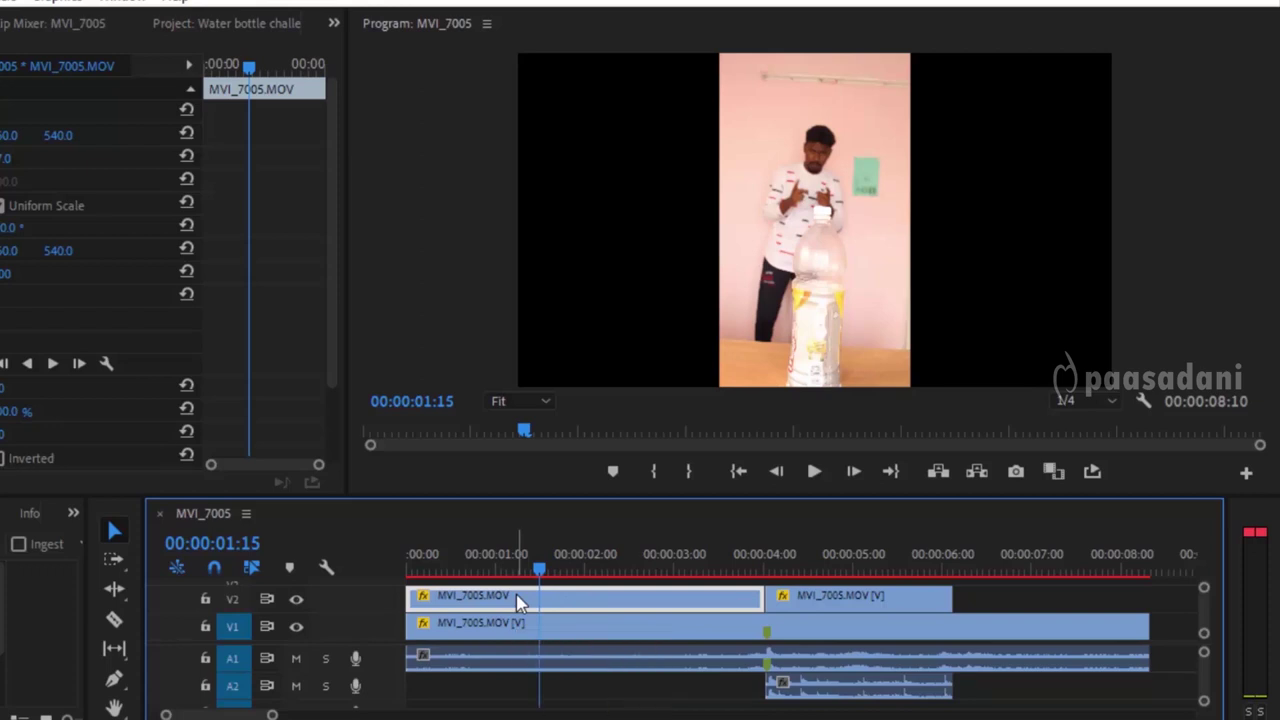
click(790, 597)
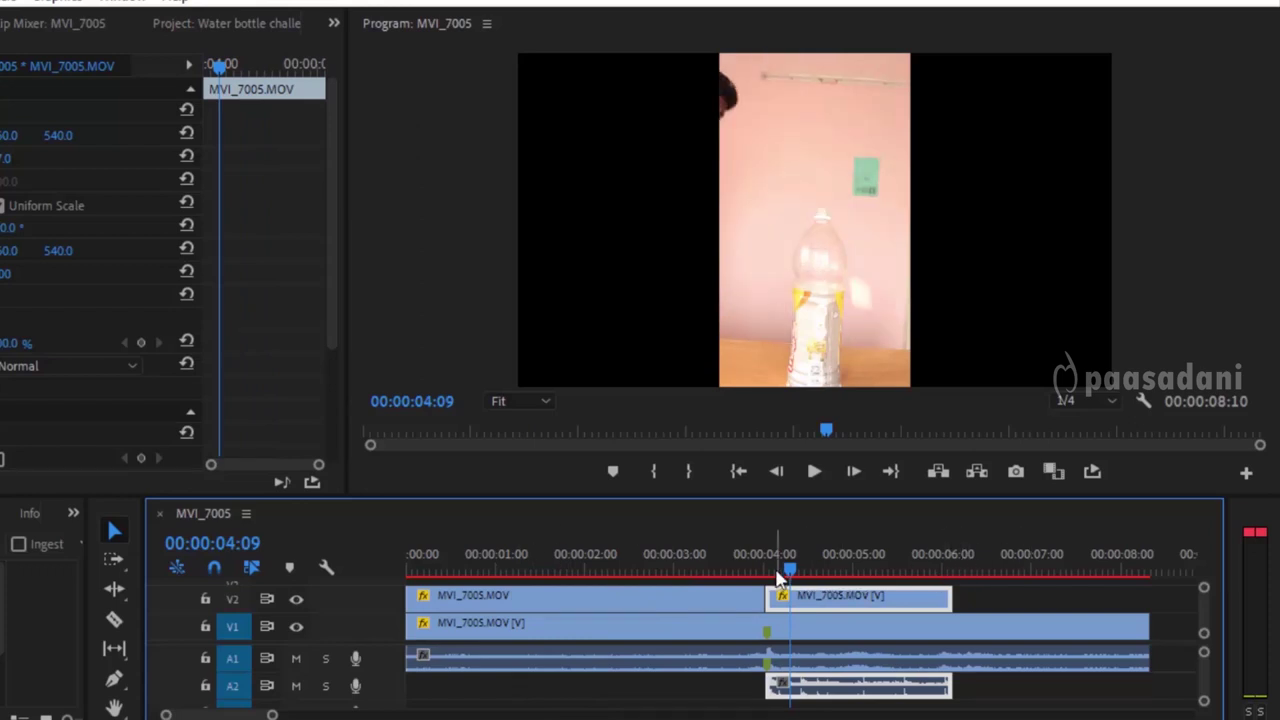
drag(786, 569, 765, 570)
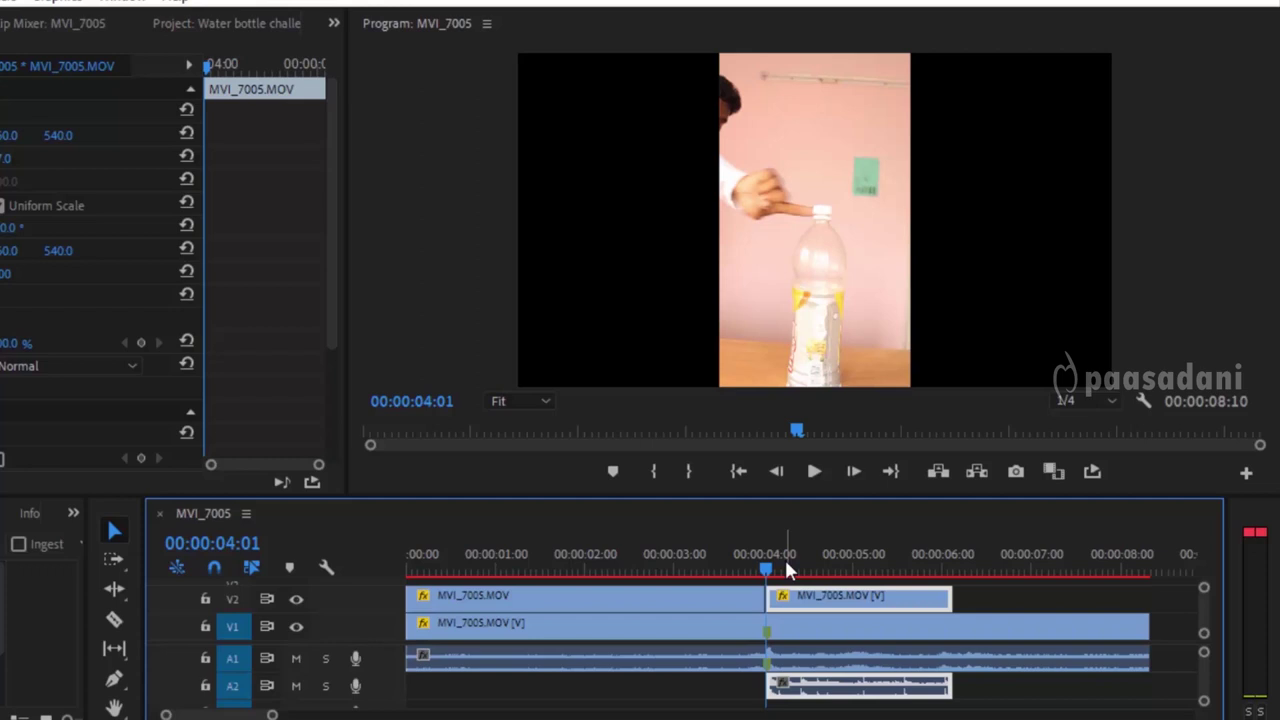
click(814, 569)
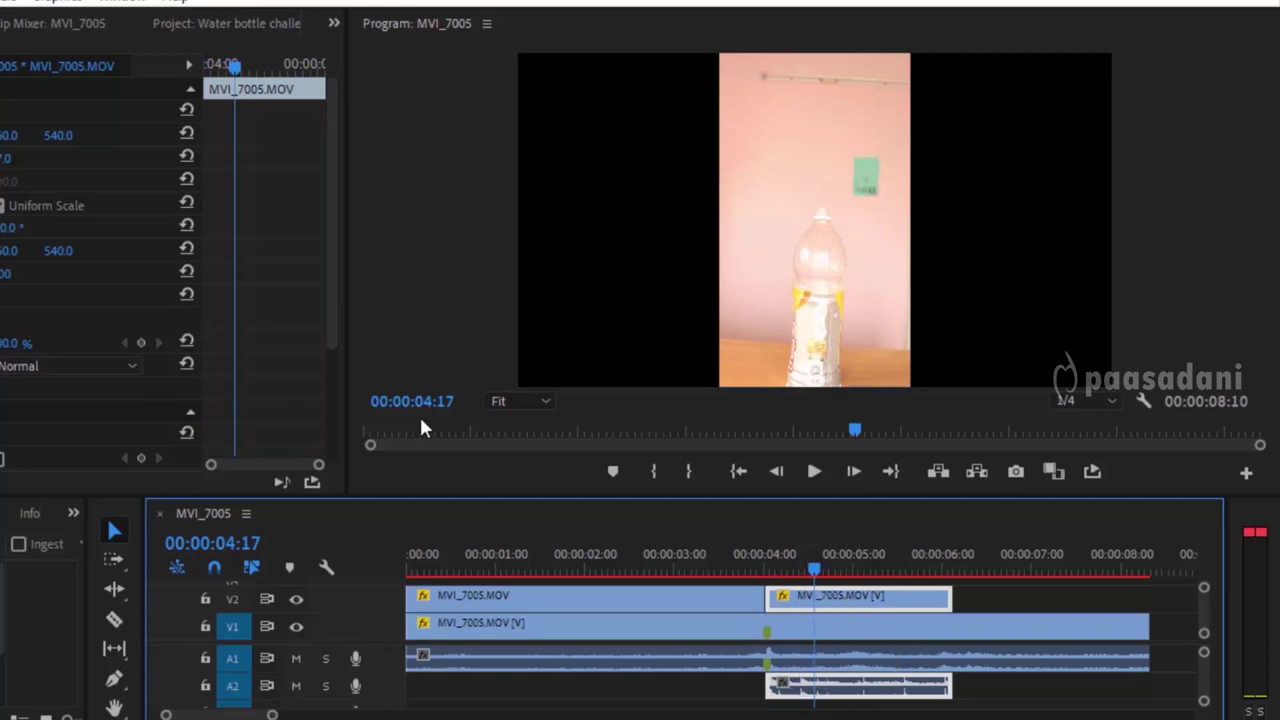
drag(812, 569, 766, 582)
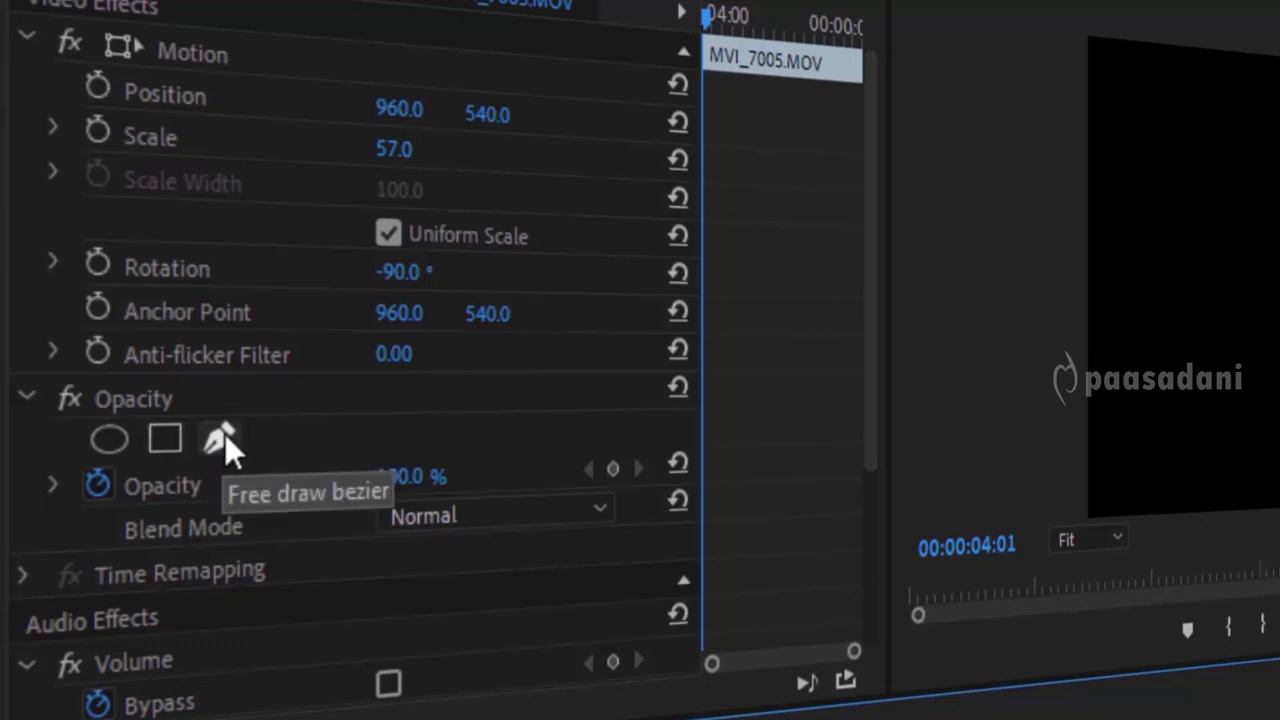
- Start a free-draw bezier opacity mask and magnify the Program Monitor to 400%
click(225, 436)
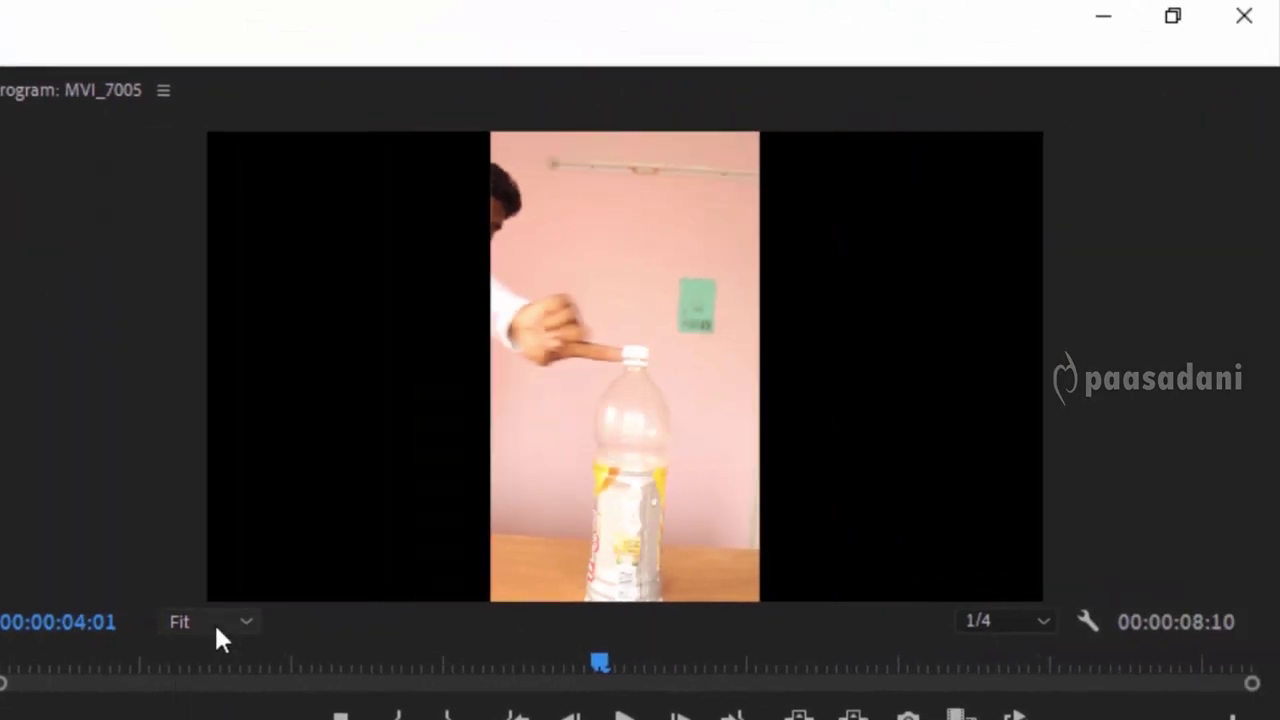
click(216, 628)
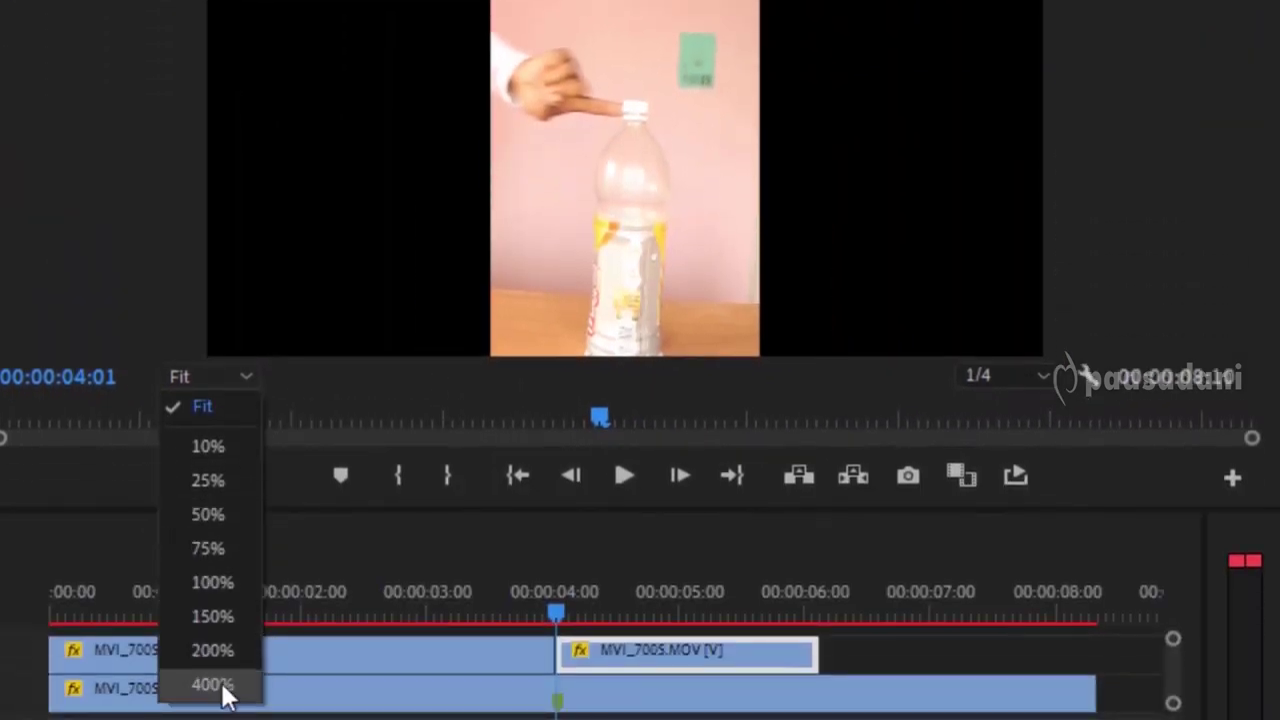
click(212, 685)
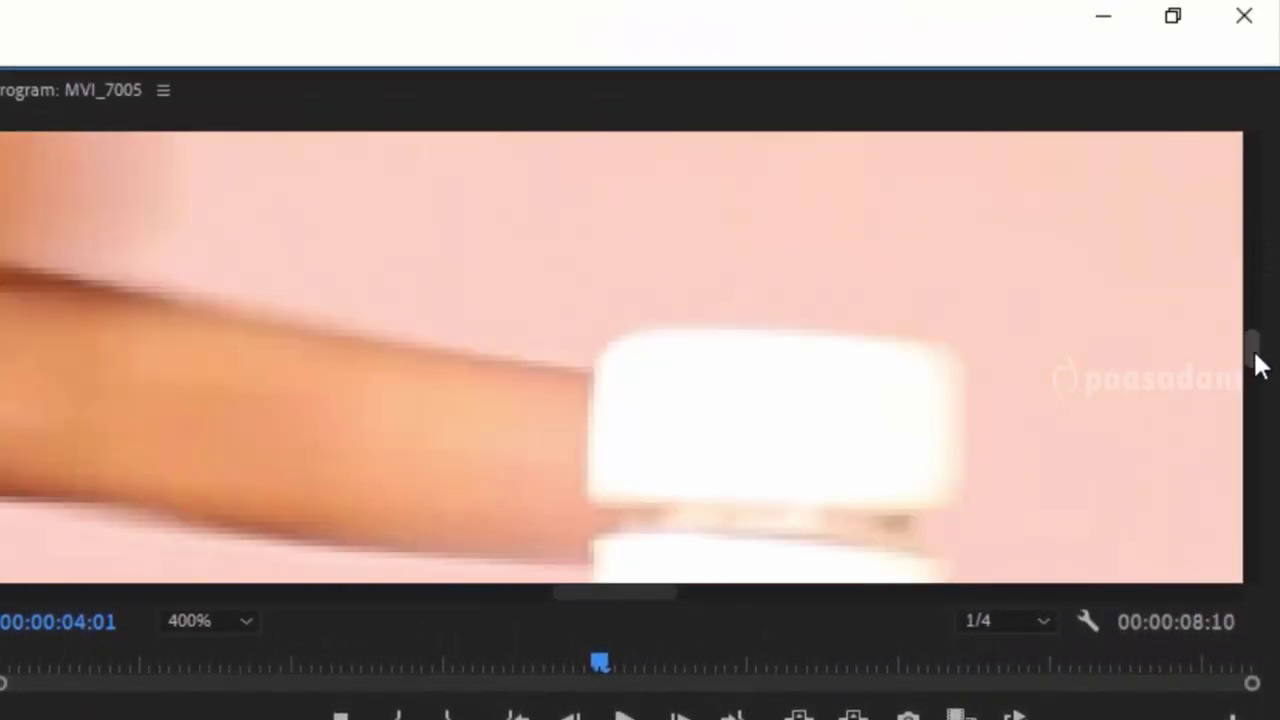
drag(1256, 358, 1256, 382)
- Place points around the bottle cap to close a rounded mask, then save the project
click(587, 398)
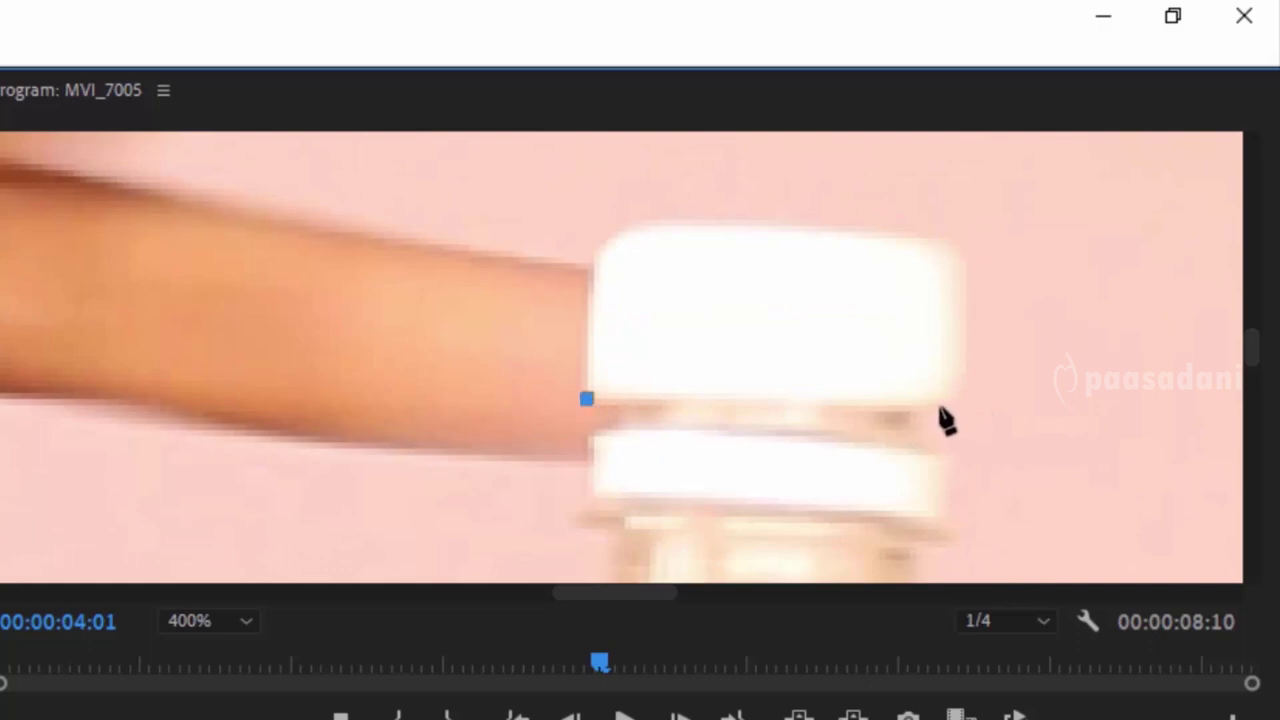
drag(940, 410, 970, 408)
click(964, 368)
mouse_move(964, 303)
mouse_down()
mouse_move(968, 280)
mouse_move(880, 243)
mouse_up()
key(ctrl+z)
key(ctrl+z)
click(968, 381)
click(962, 285)
key(ctrl+z)
click(968, 314)
click(668, 222)
drag(601, 247, 590, 268)
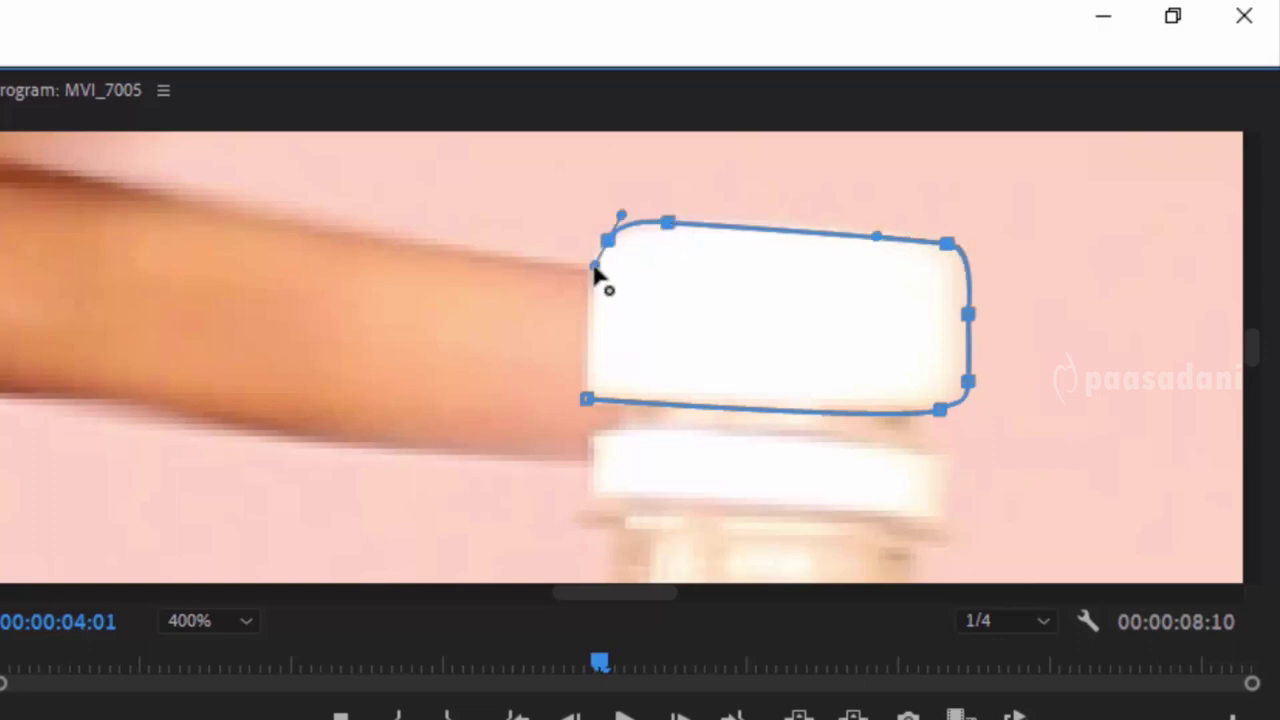
click(588, 320)
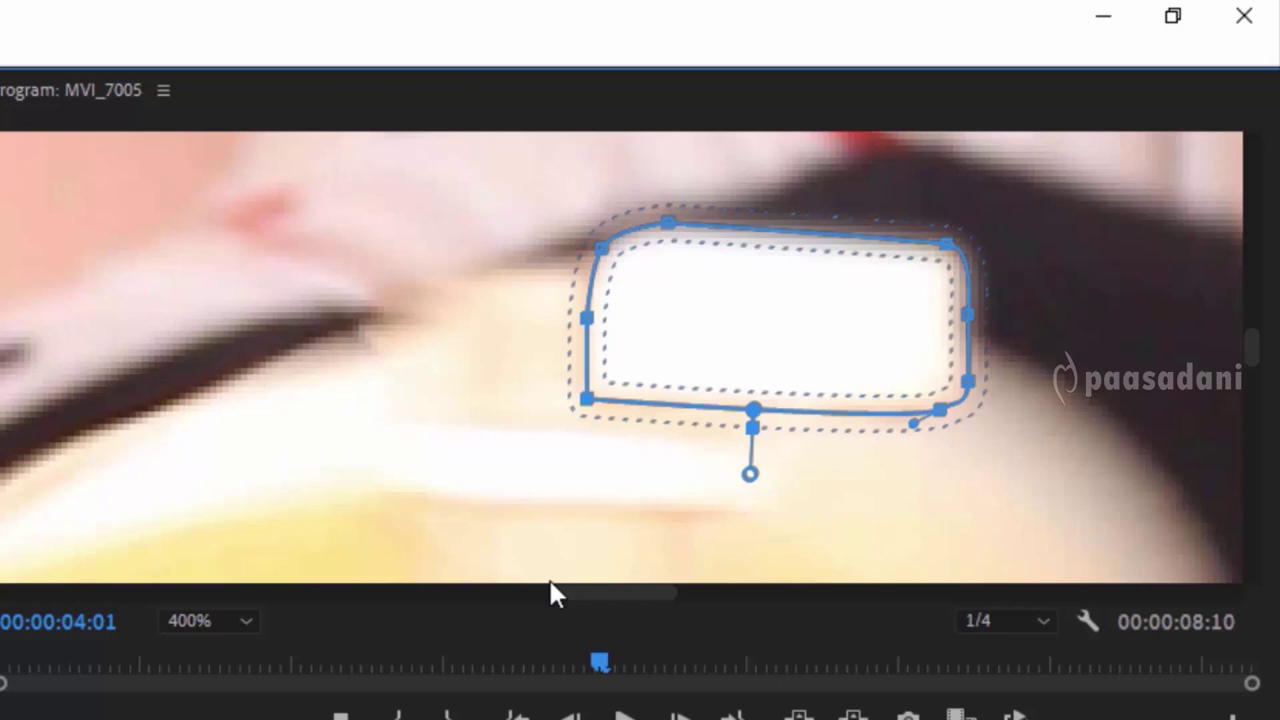
key(ctrl+s)
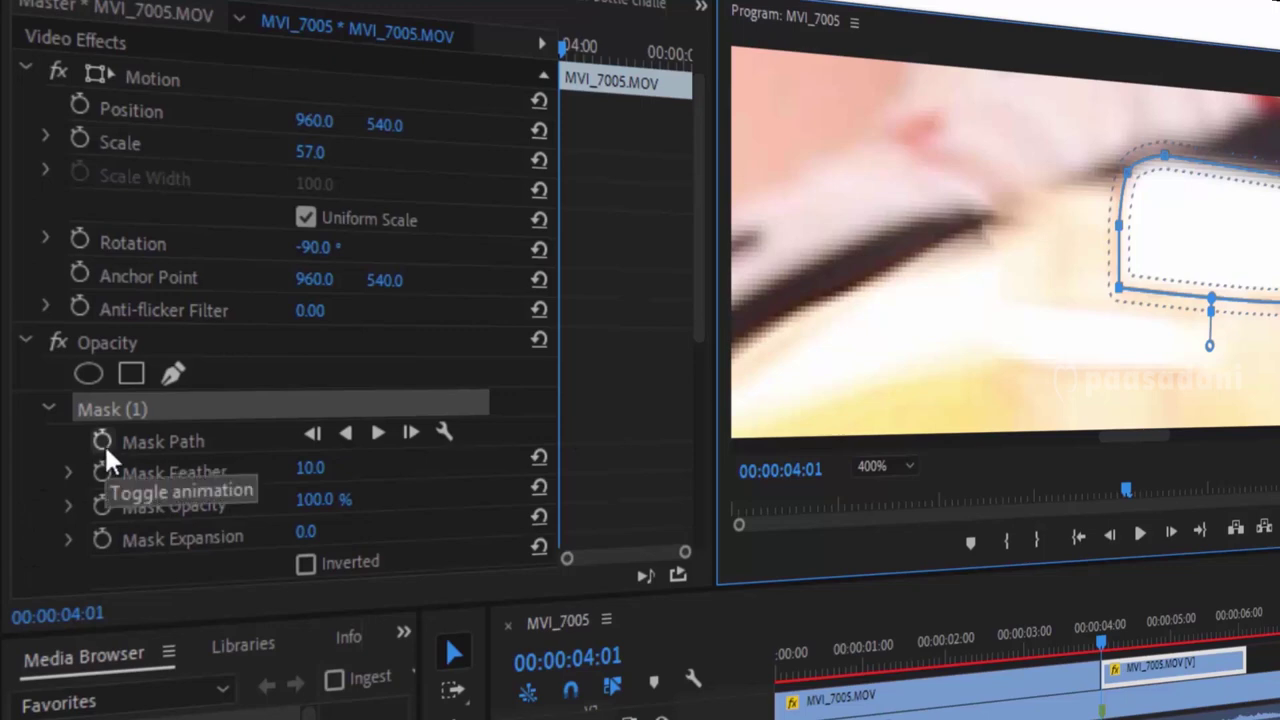
- Keyframe the Mask Path and Mask Feather, setting the feather to 6.0
click(104, 448)
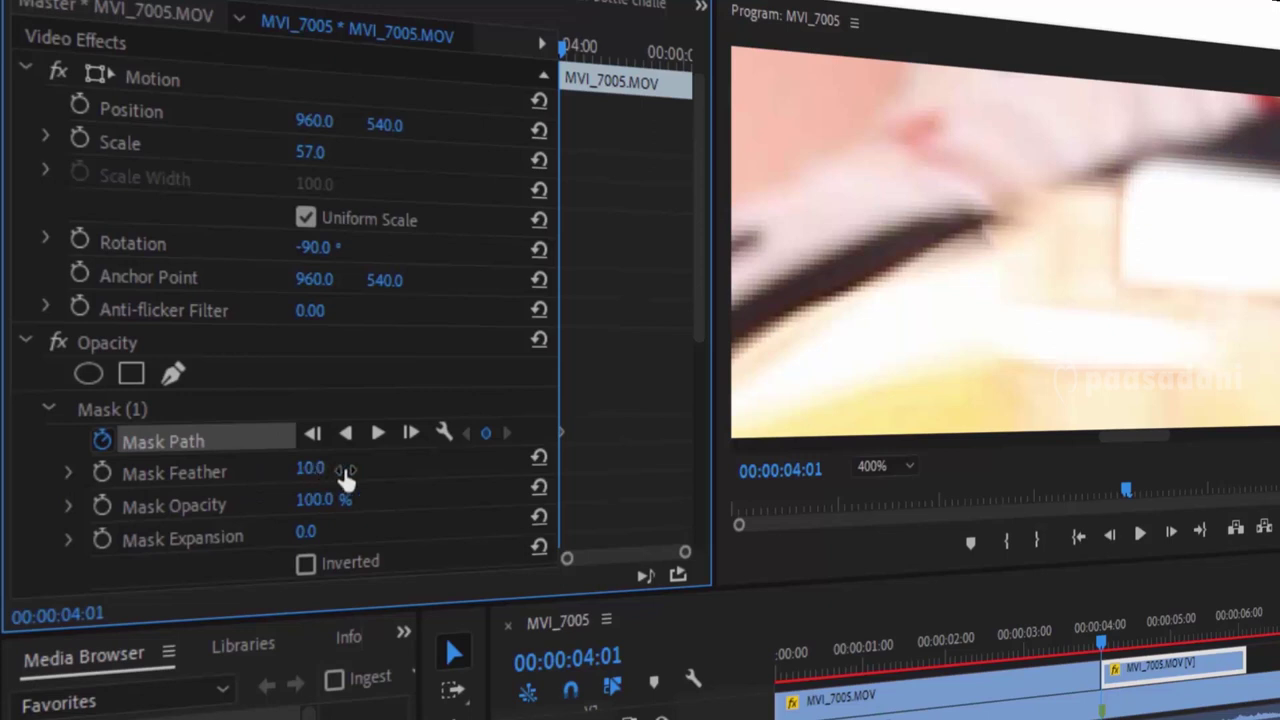
click(104, 476)
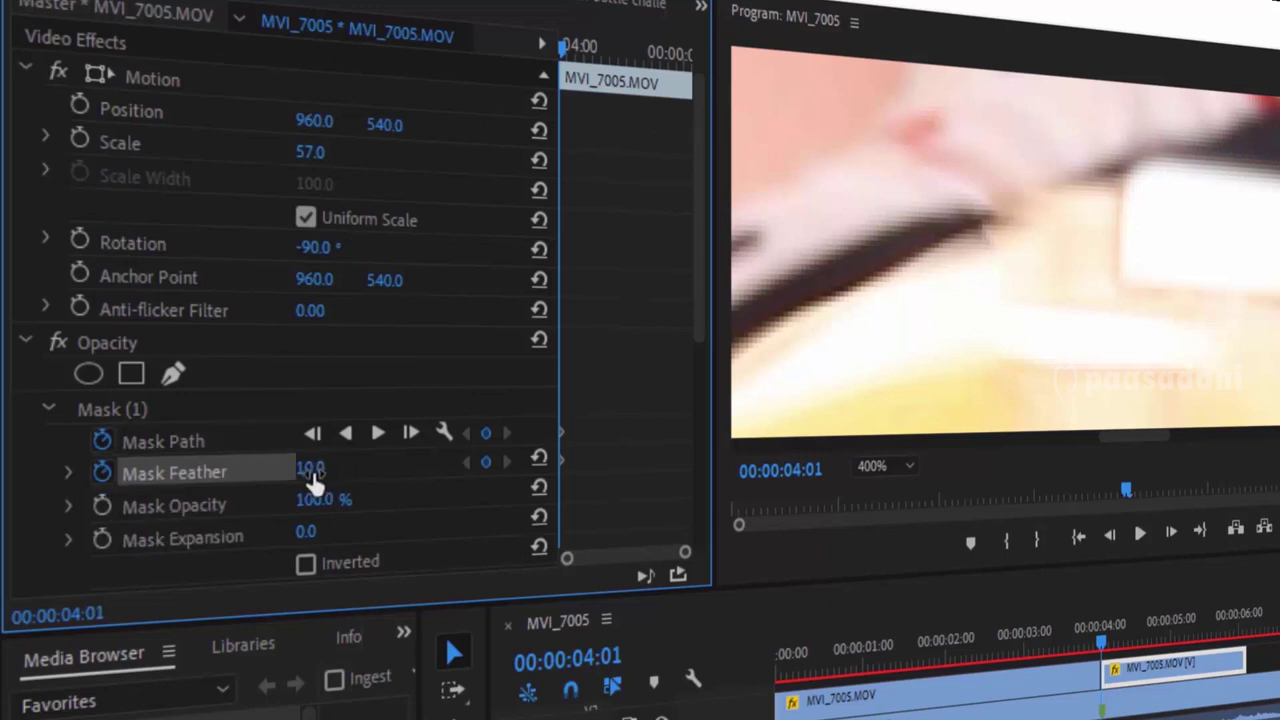
drag(315, 483, 314, 467)
click(338, 465)
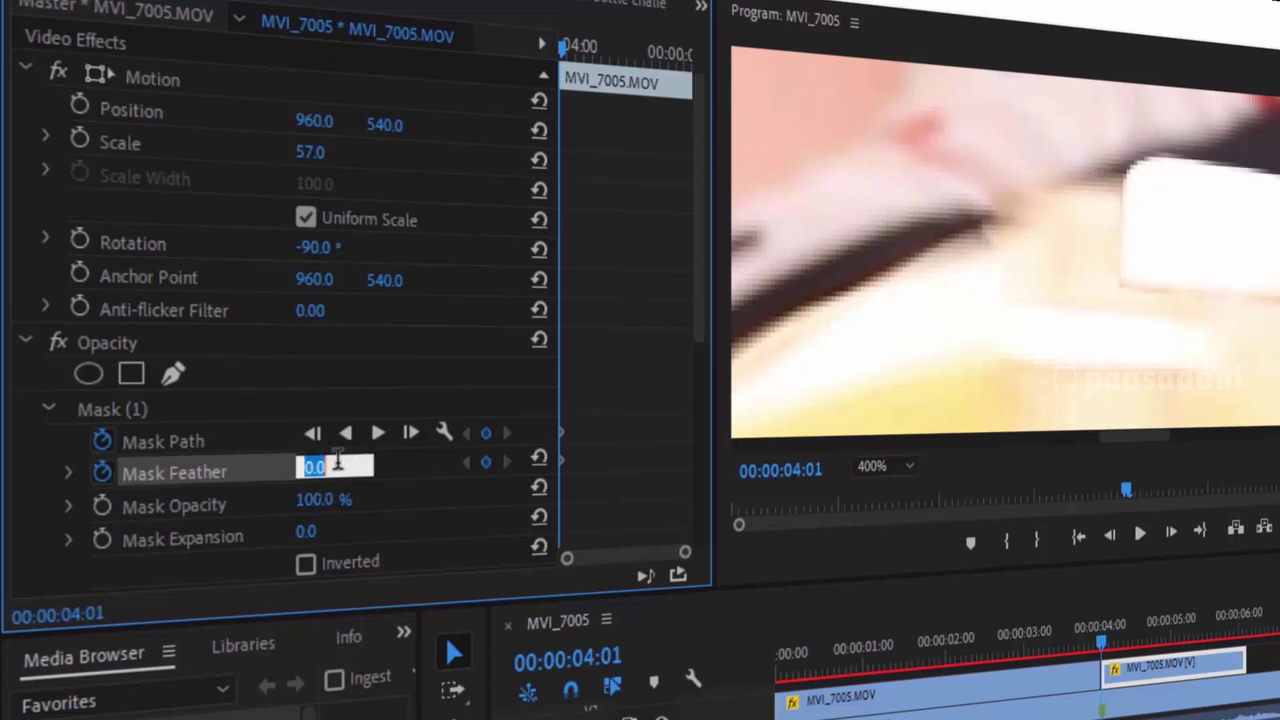
text(6)
key(Return)
text(6)
key(Return)
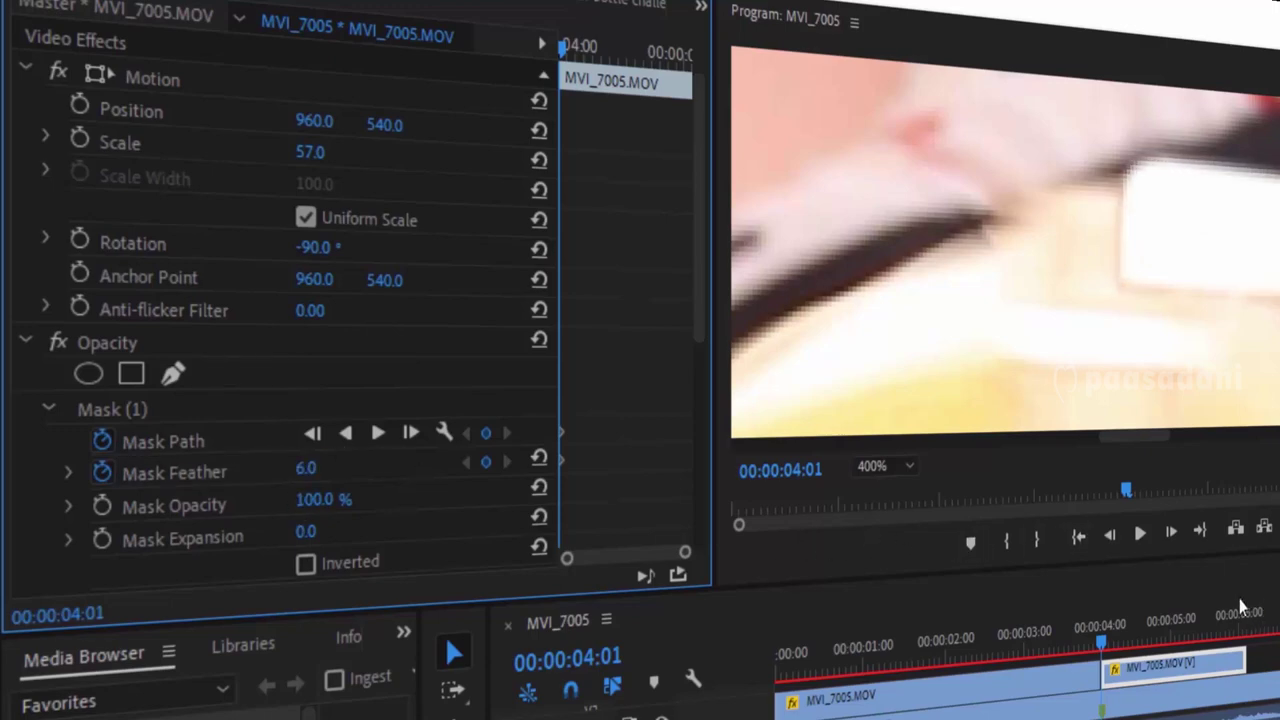
click(180, 441)
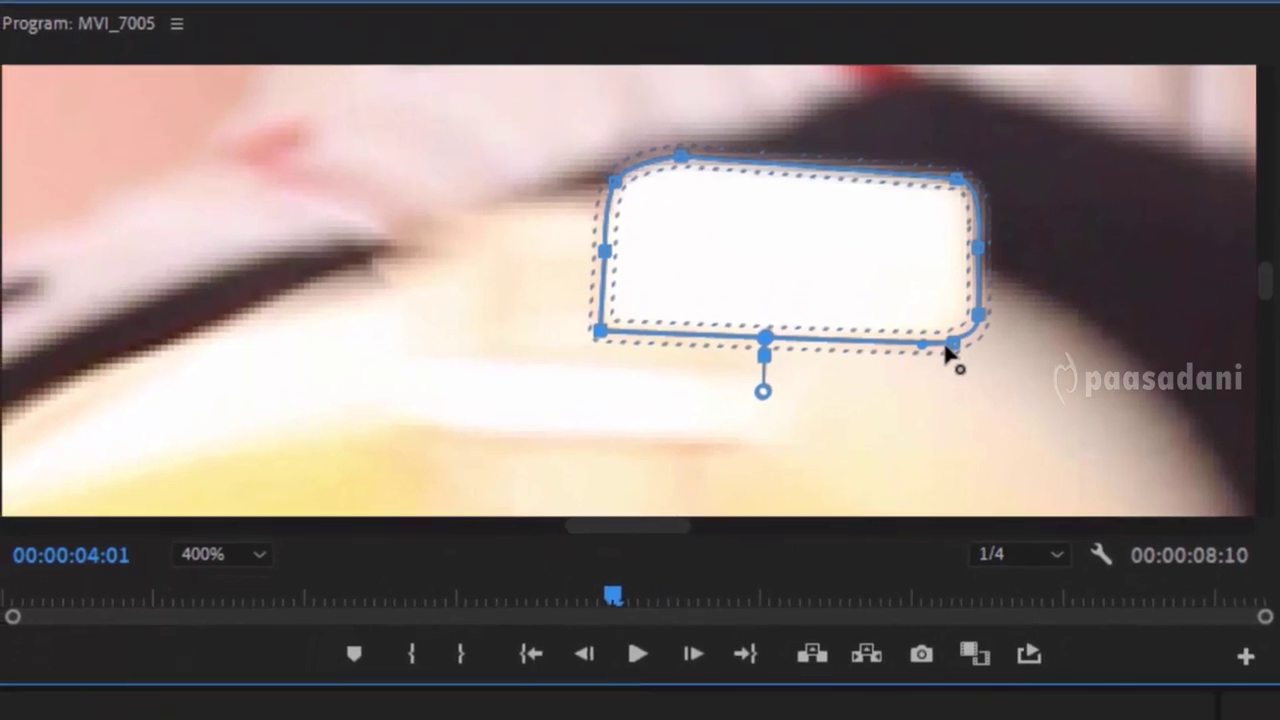
- At the next frame, move the mask back onto the cap and reshape its vertices to fit
click(694, 654)
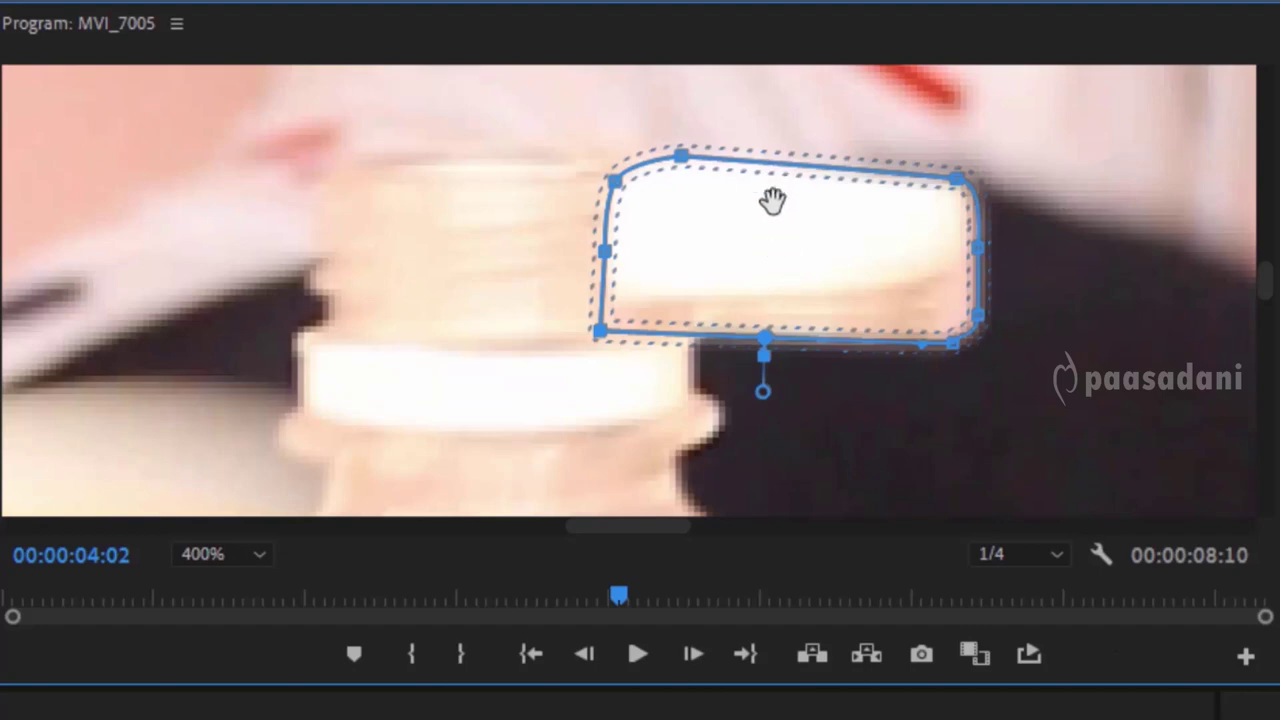
drag(779, 250, 775, 182)
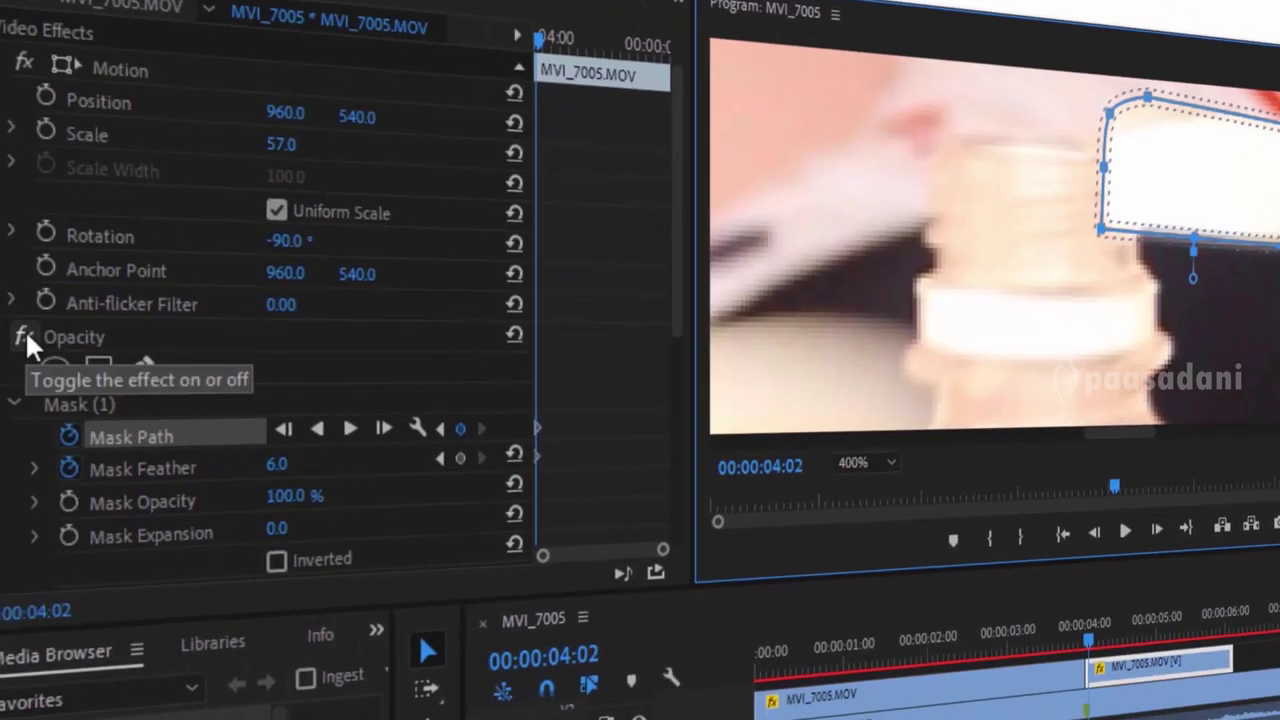
click(23, 335)
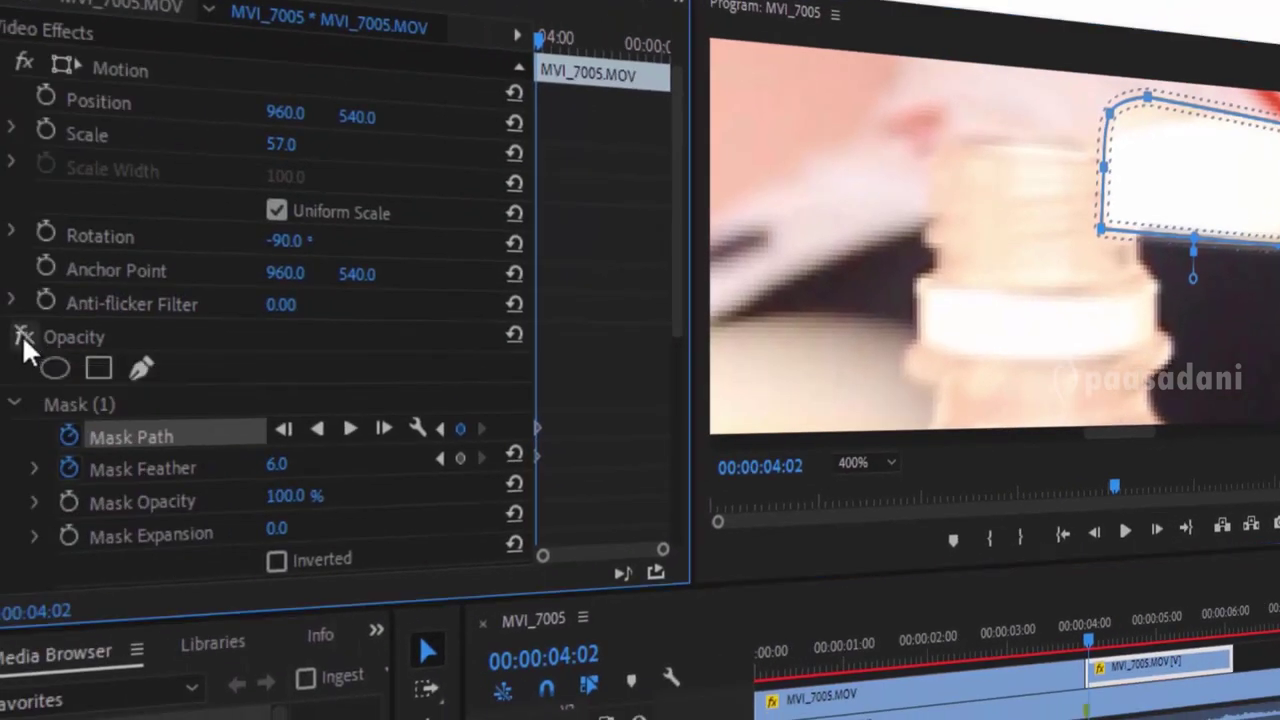
click(22, 334)
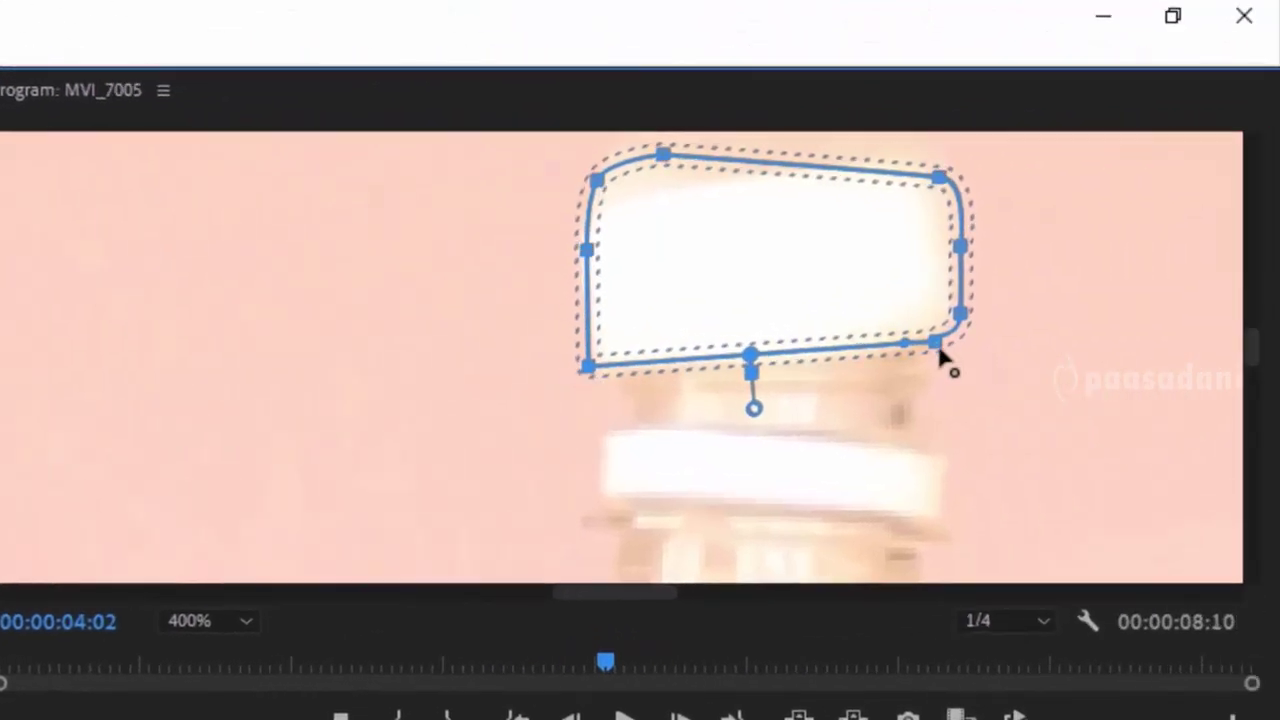
drag(937, 345, 925, 357)
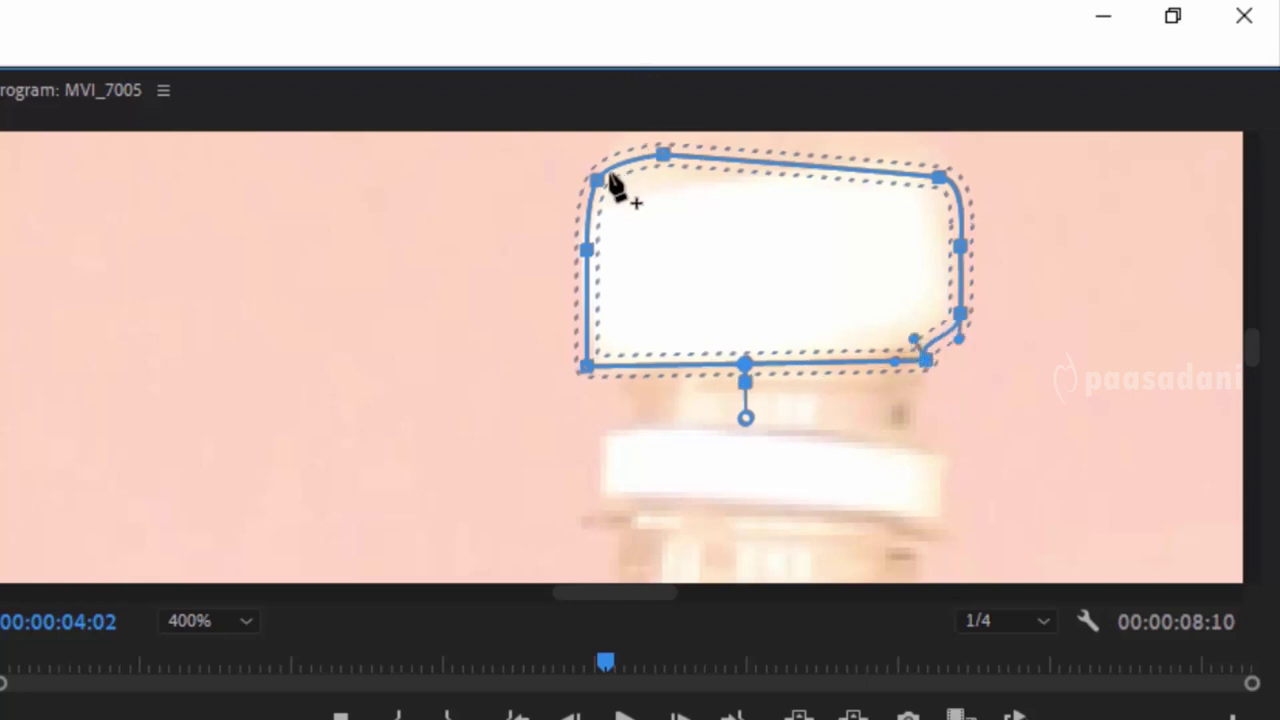
mouse_move(663, 155)
mouse_down()
mouse_move(661, 182)
mouse_move(672, 174)
mouse_up()
drag(960, 246, 948, 196)
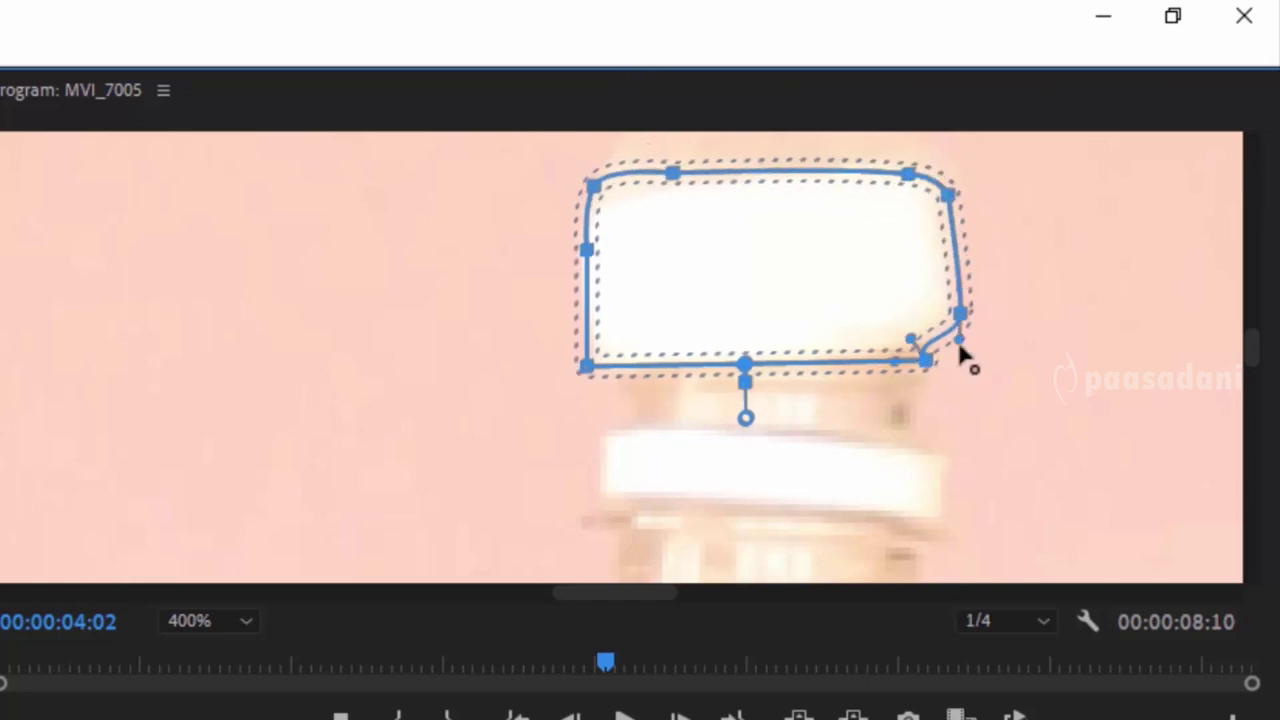
drag(925, 358, 905, 352)
drag(735, 360, 694, 366)
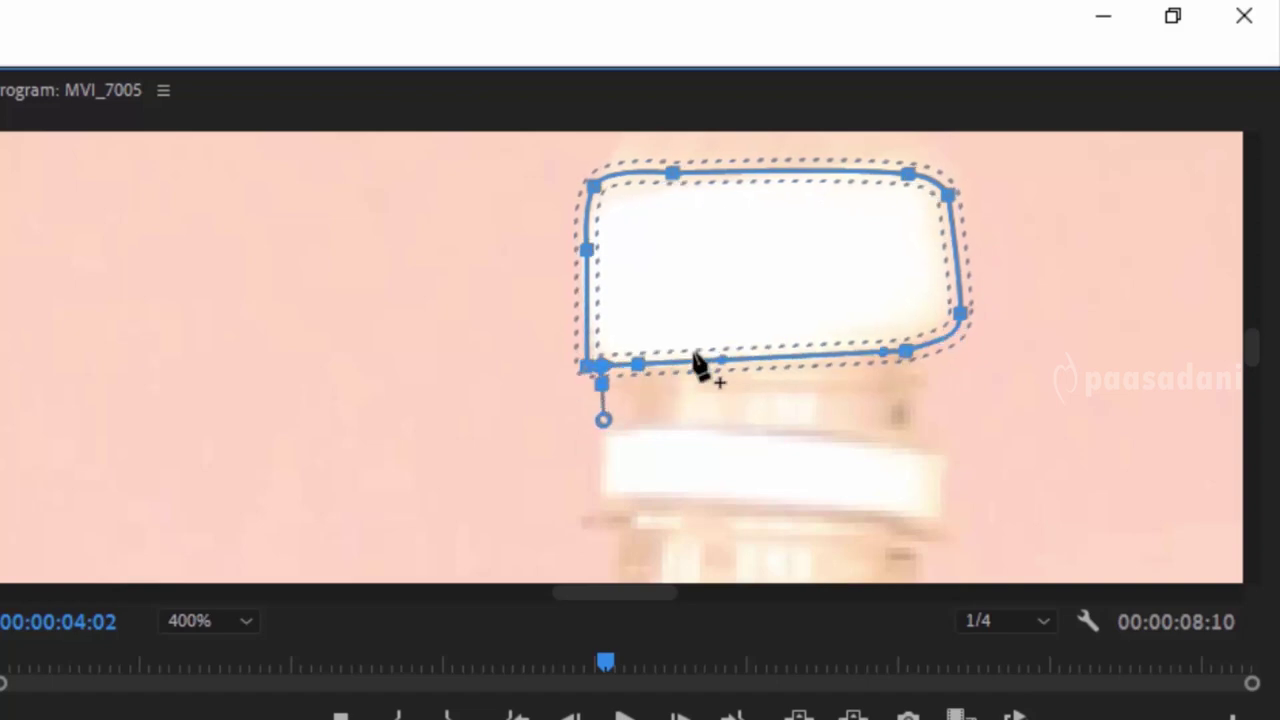
click(591, 357)
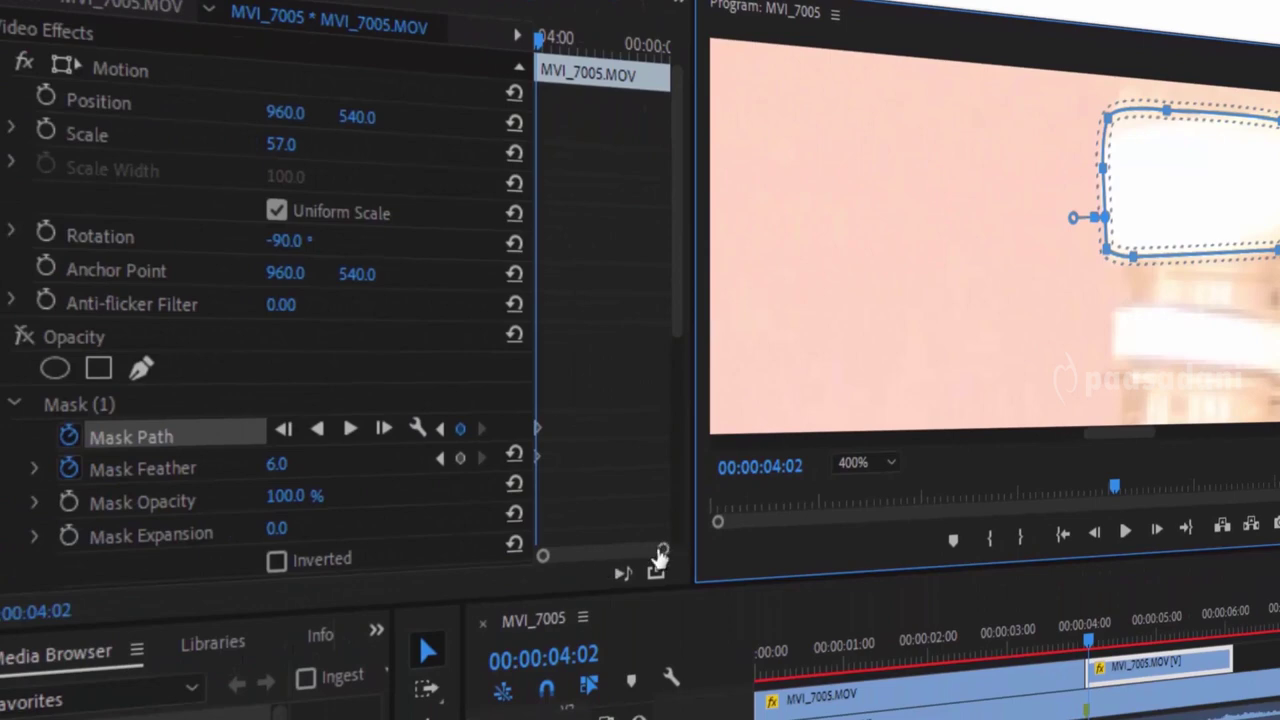
- Zoom in to check the Mask Path keyframe, then step forward to 04:03
drag(660, 553, 572, 555)
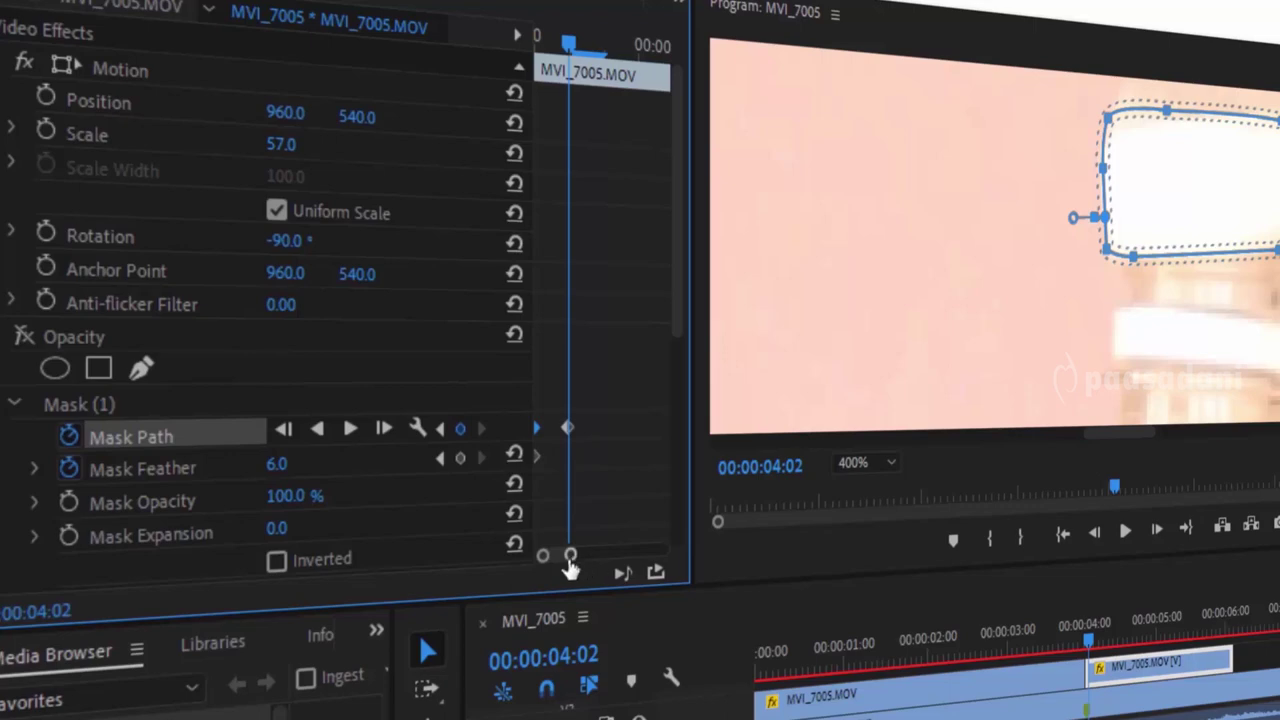
drag(570, 556, 663, 549)
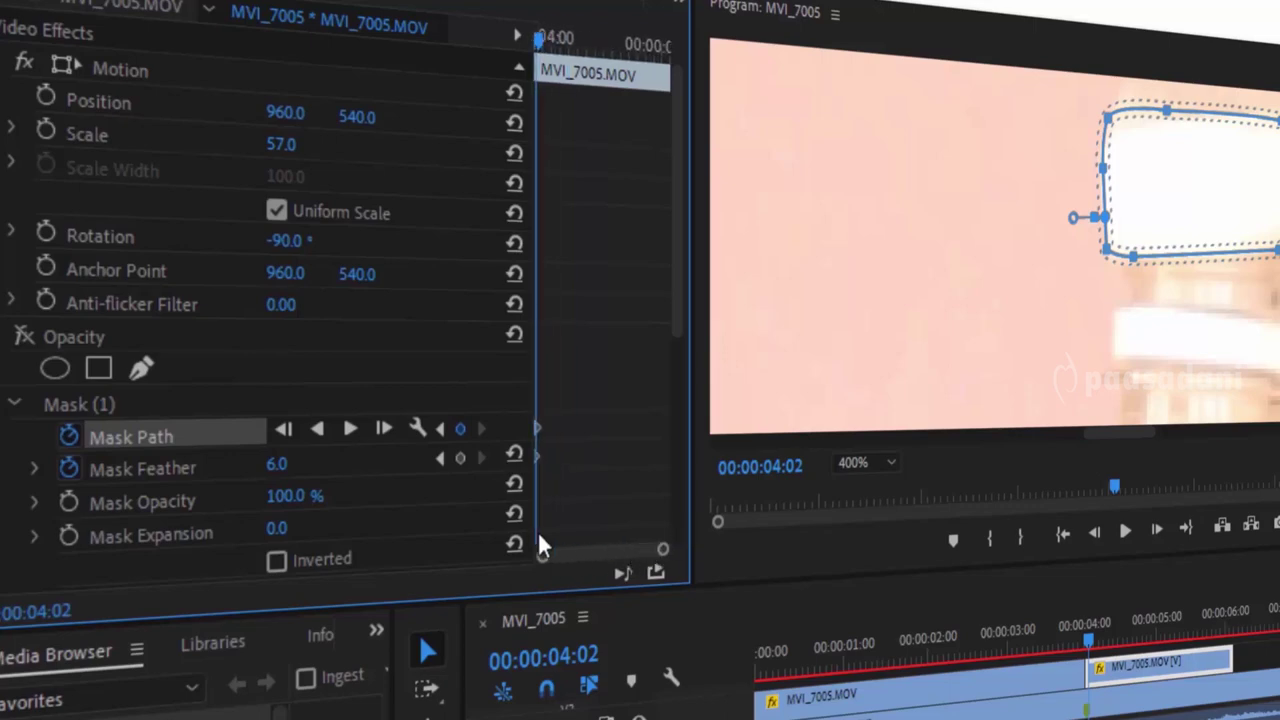
key(Right)
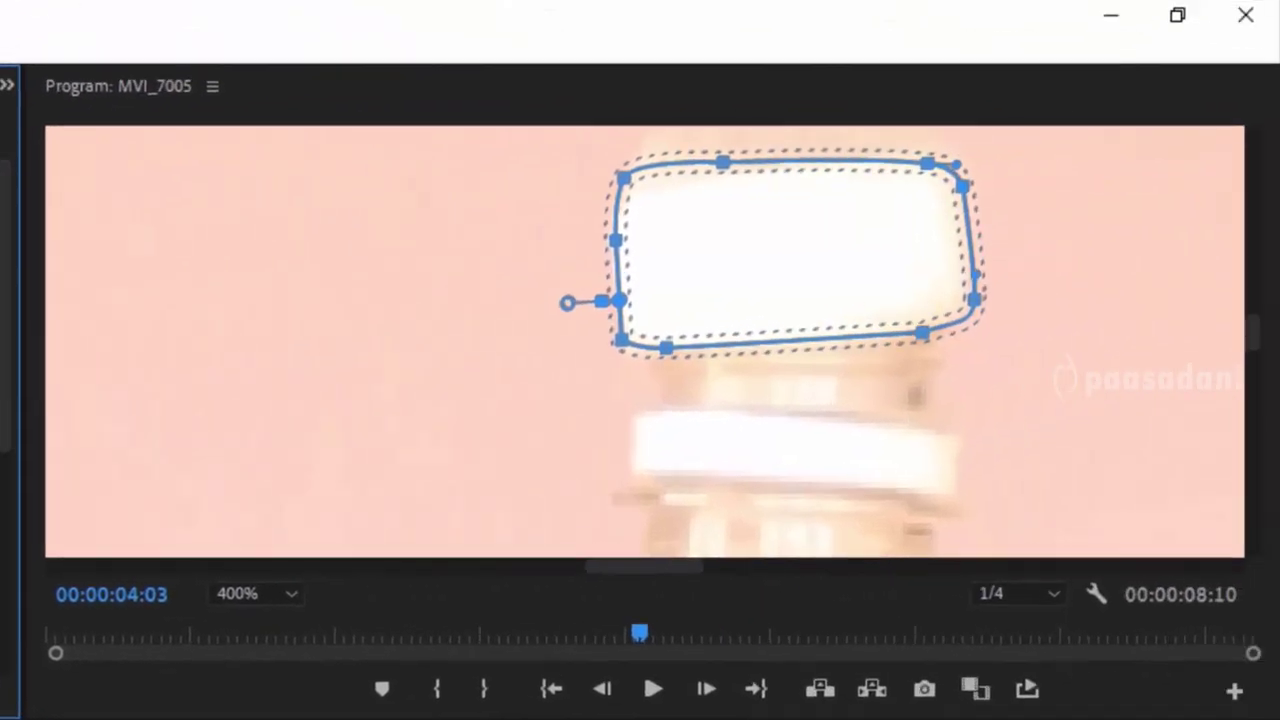
- In the maximized monitor, reshape the mask around the slanted cap, adding two bottom vertices
scroll(590, 100, up, 3)
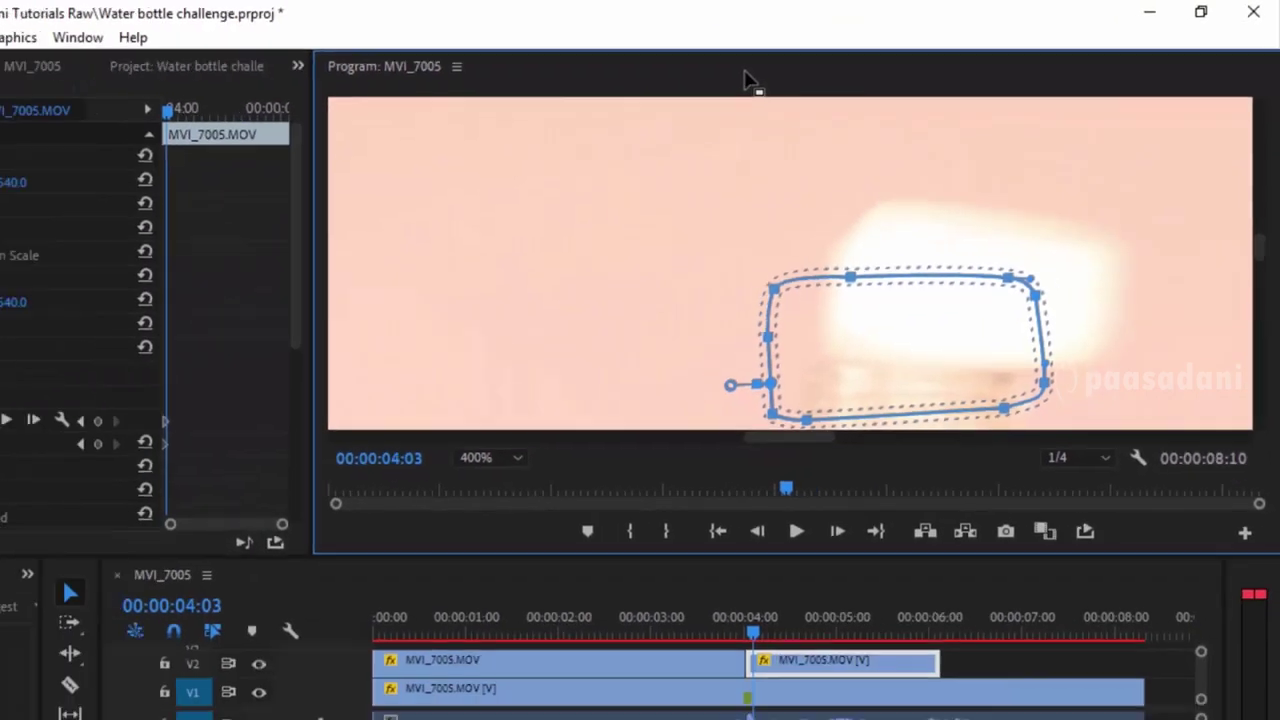
key(grave)
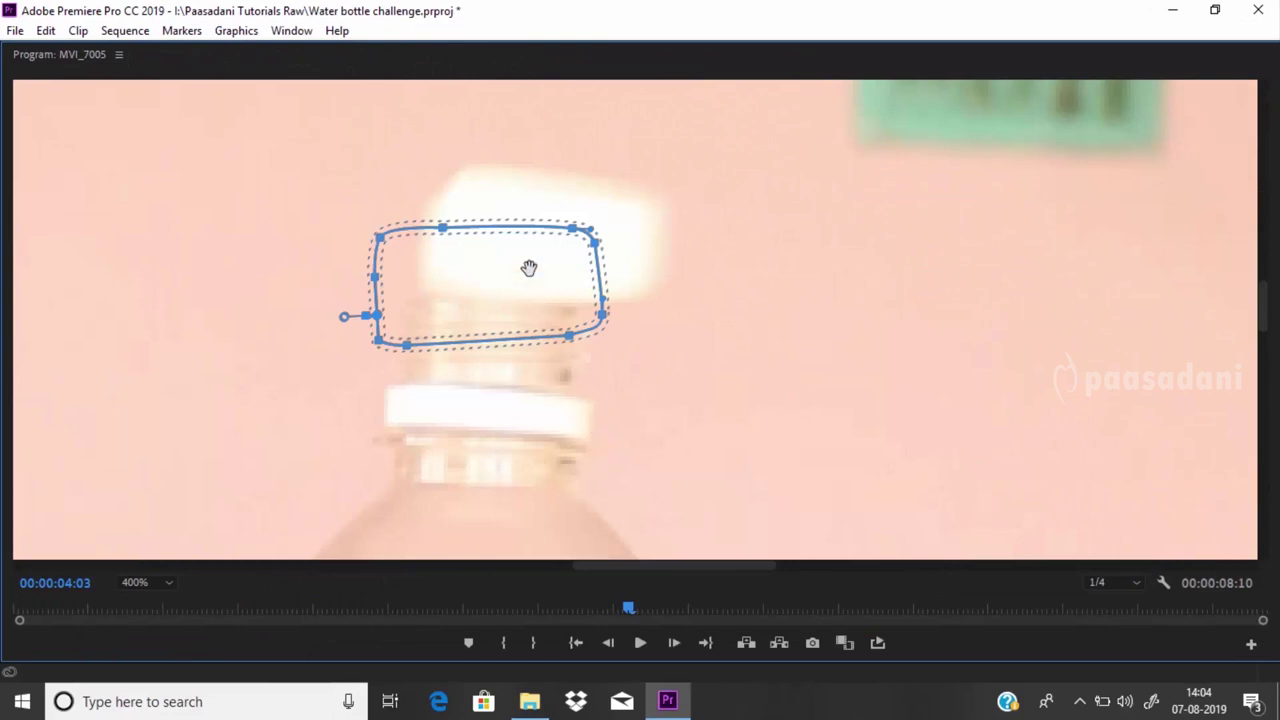
drag(529, 268, 540, 200)
mouse_move(614, 268)
mouse_down()
mouse_move(629, 280)
mouse_move(660, 250)
mouse_up()
drag(609, 163, 645, 185)
drag(630, 290, 640, 305)
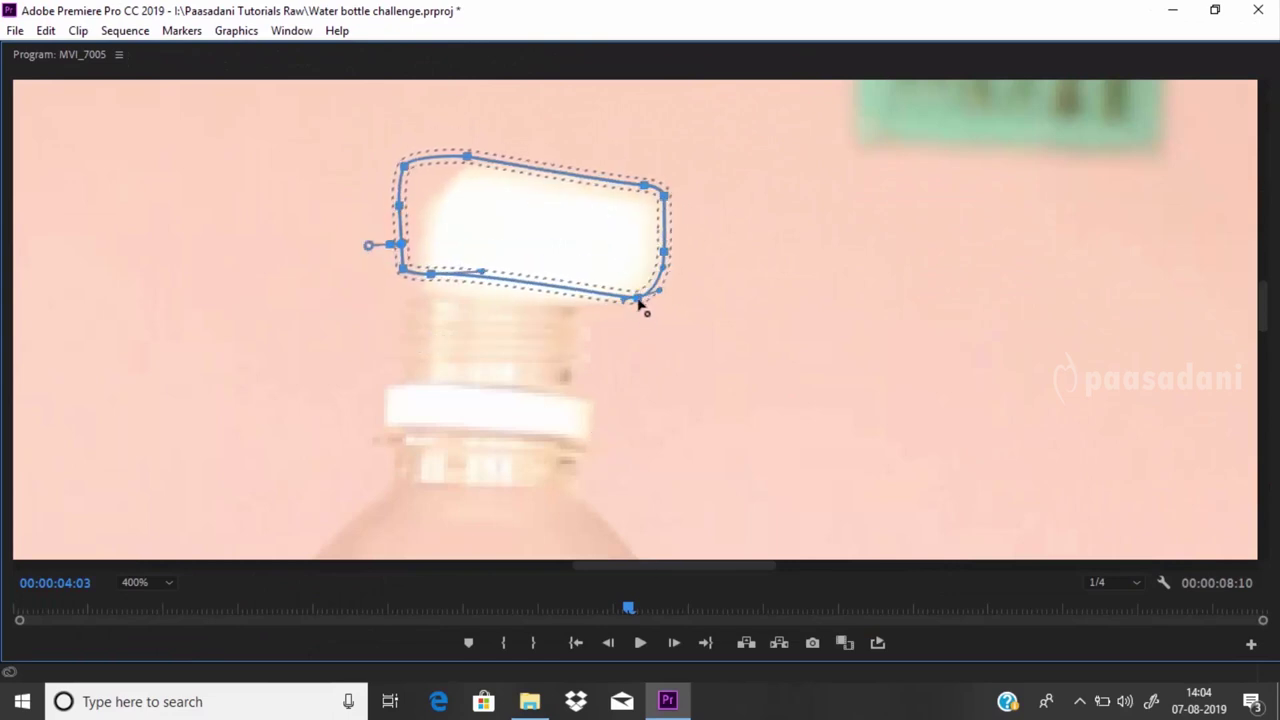
drag(430, 273, 428, 288)
mouse_move(400, 243)
mouse_down()
mouse_move(403, 177)
mouse_move(447, 178)
mouse_up()
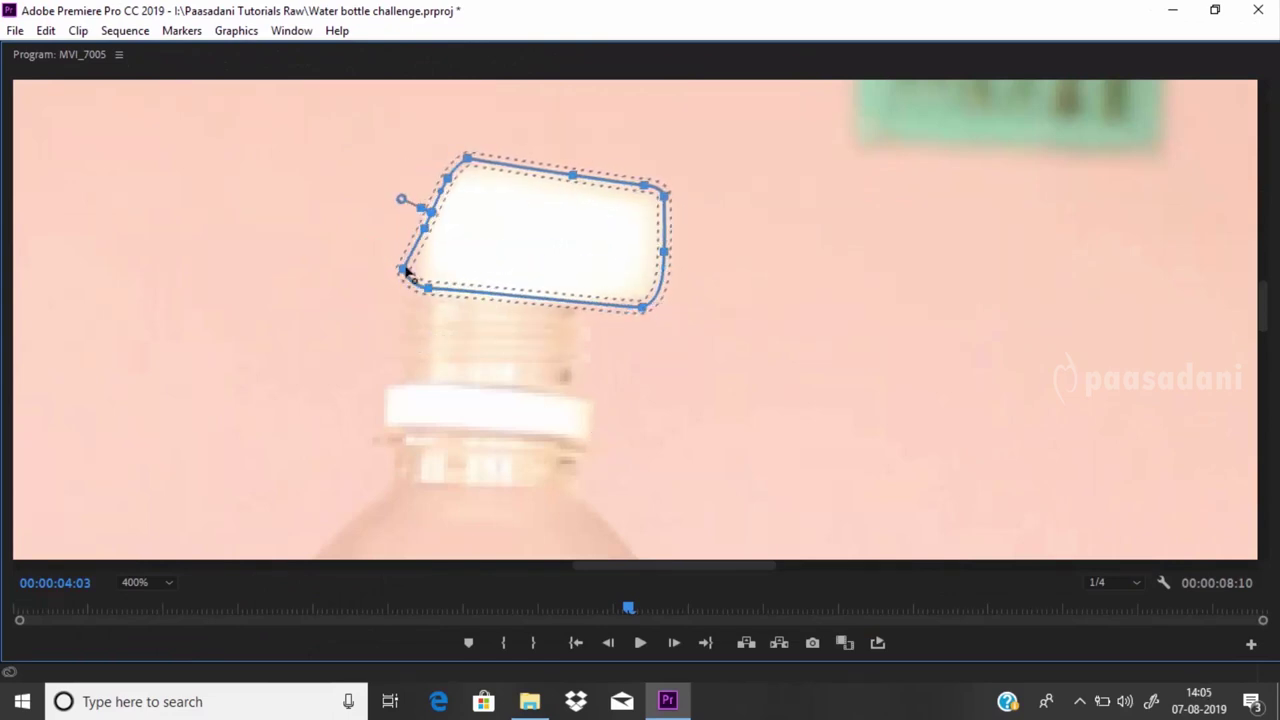
drag(403, 269, 415, 268)
click(515, 296)
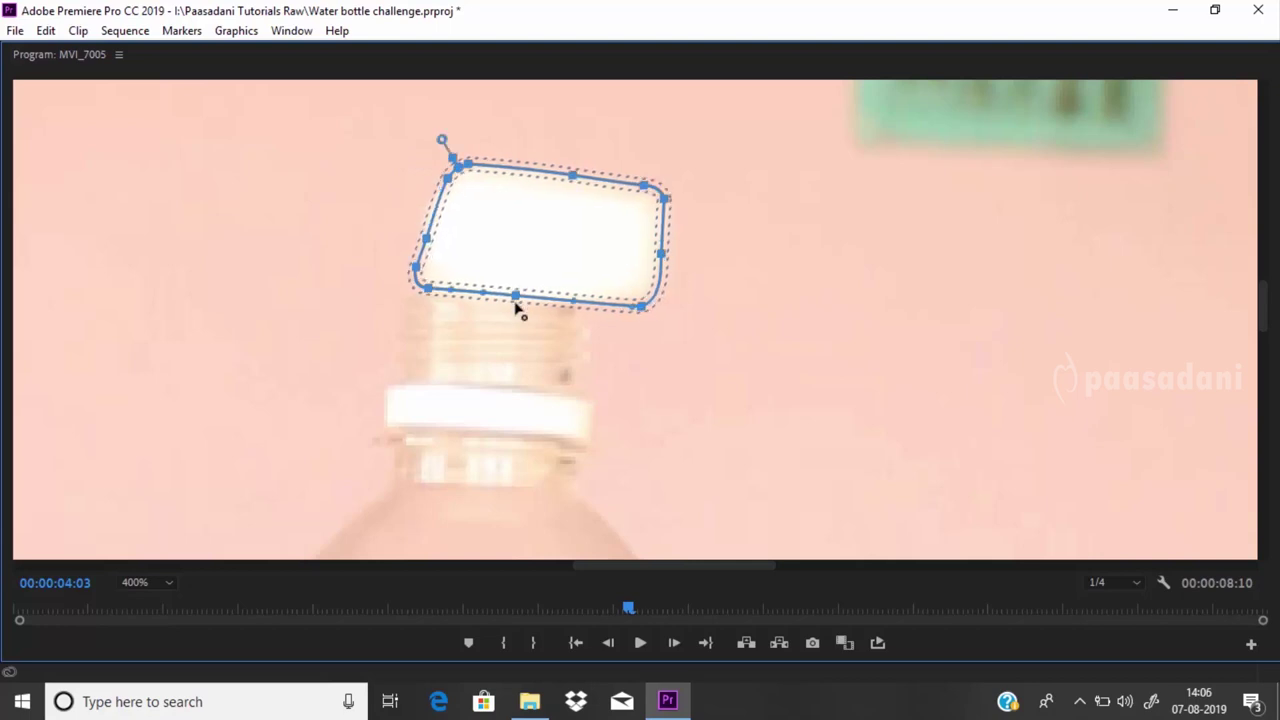
click(653, 289)
drag(664, 198, 662, 206)
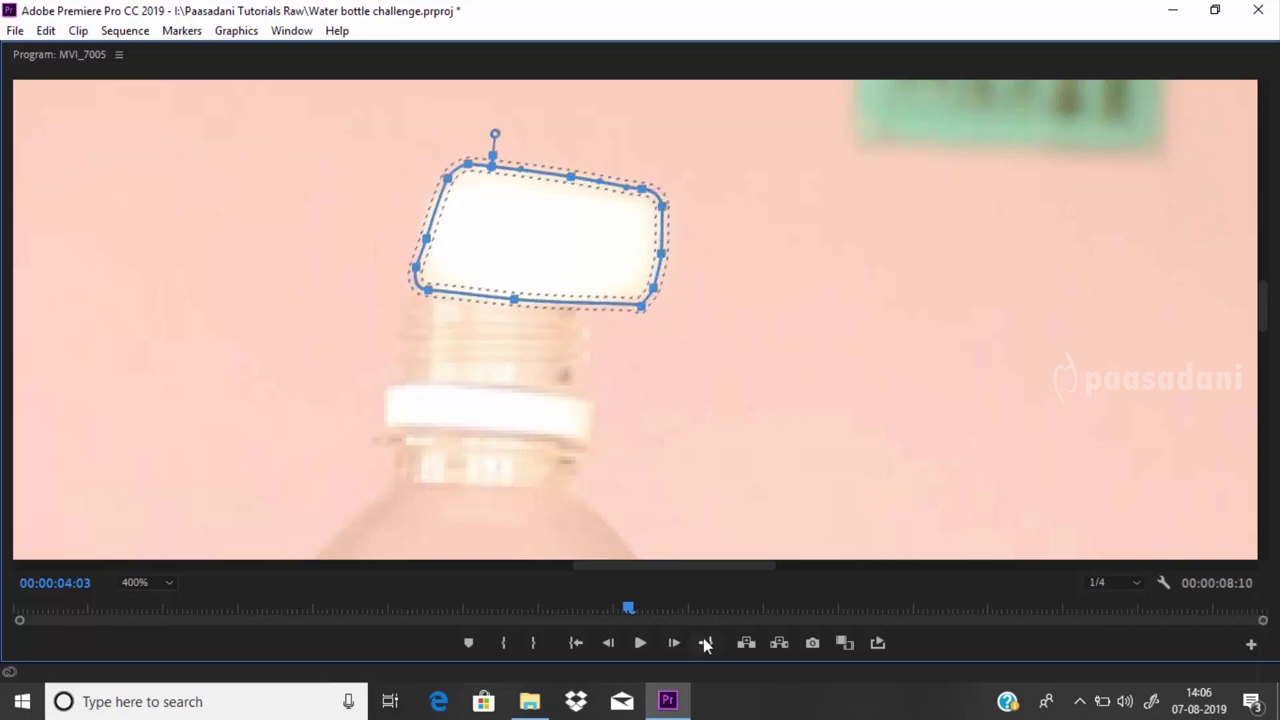
- Shift the mask right over the cap, refine its edges, then advance one frame
mouse_move(607, 273)
mouse_down()
mouse_move(657, 273)
mouse_move(724, 318)
mouse_up()
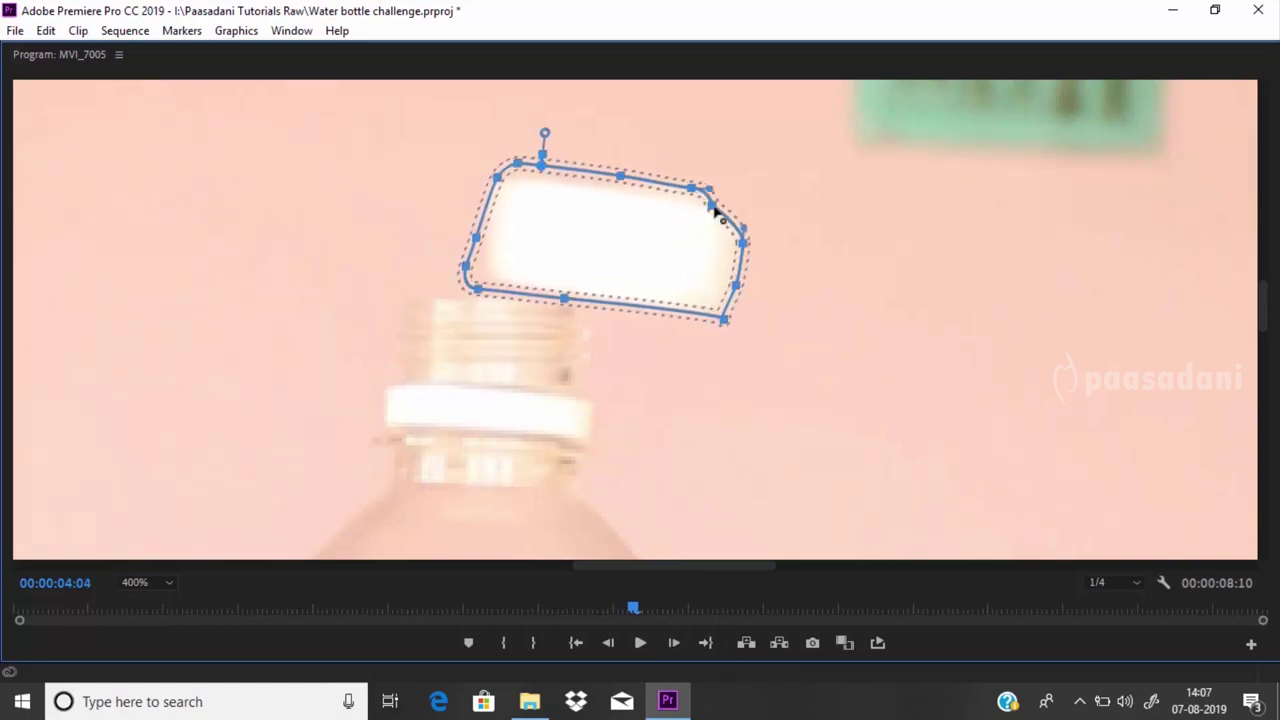
drag(709, 206, 735, 220)
drag(738, 286, 728, 289)
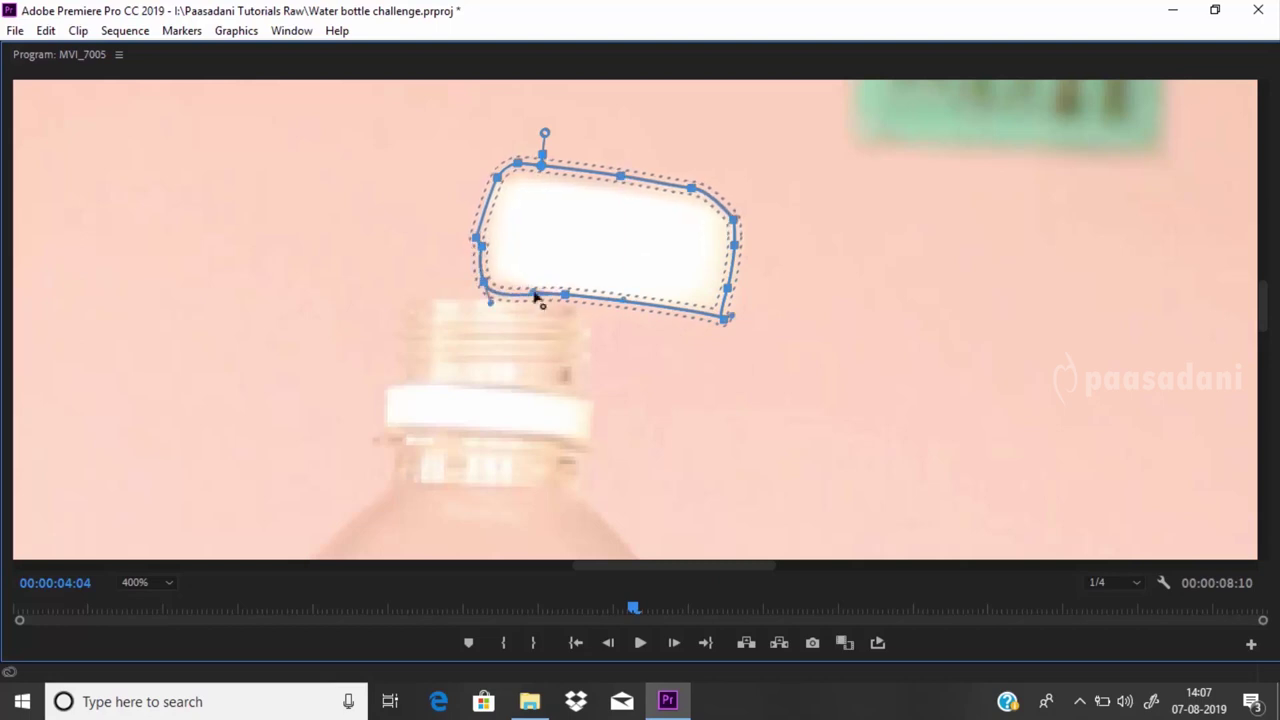
drag(476, 240, 487, 232)
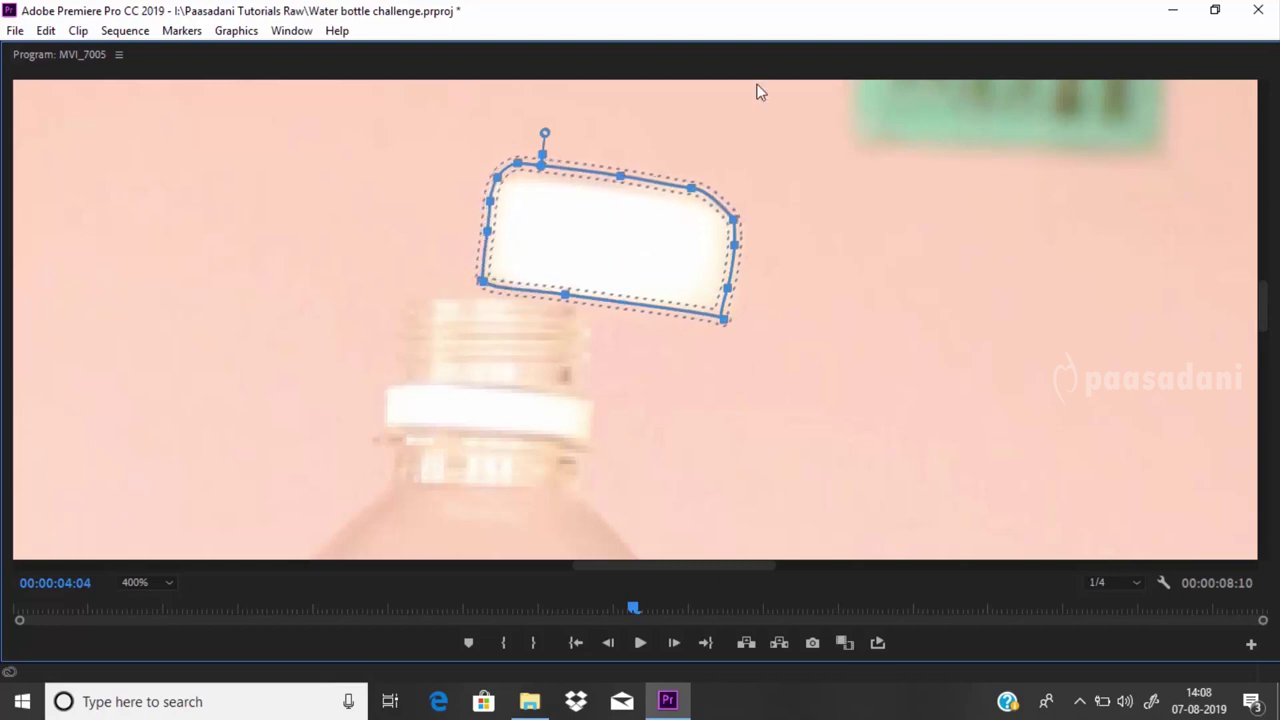
drag(691, 187, 686, 194)
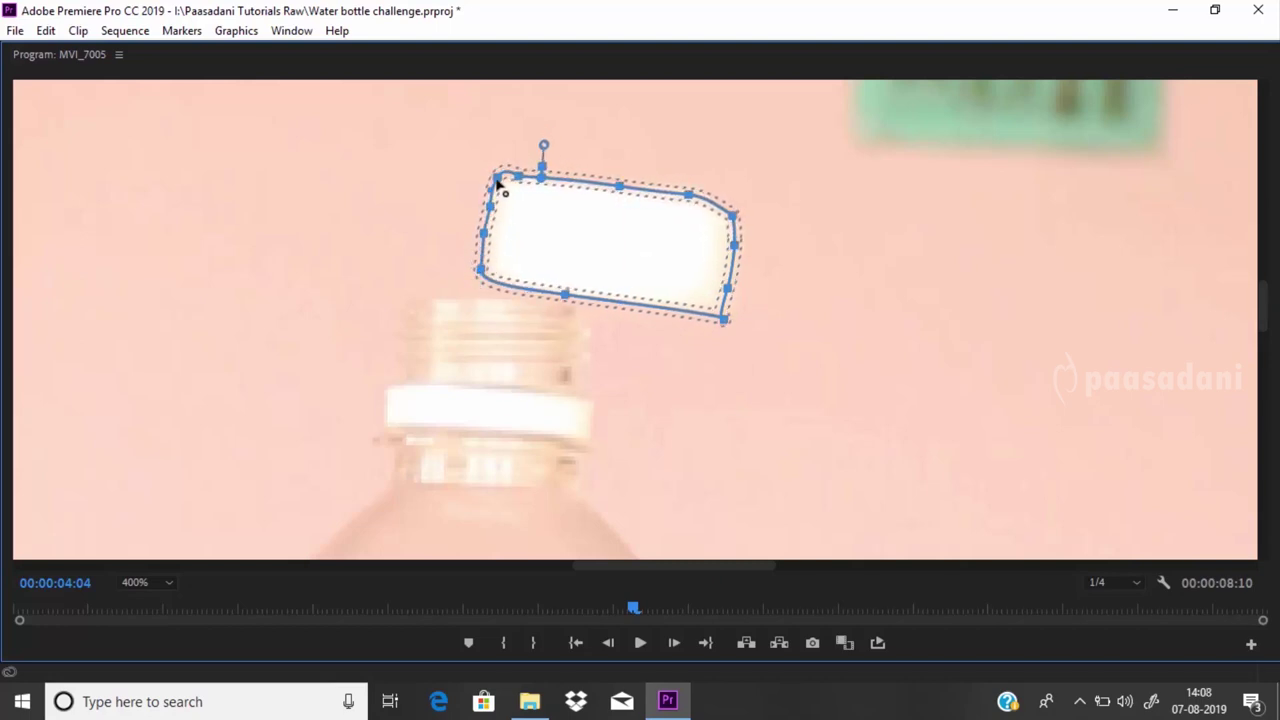
drag(500, 189, 520, 178)
drag(734, 334, 720, 320)
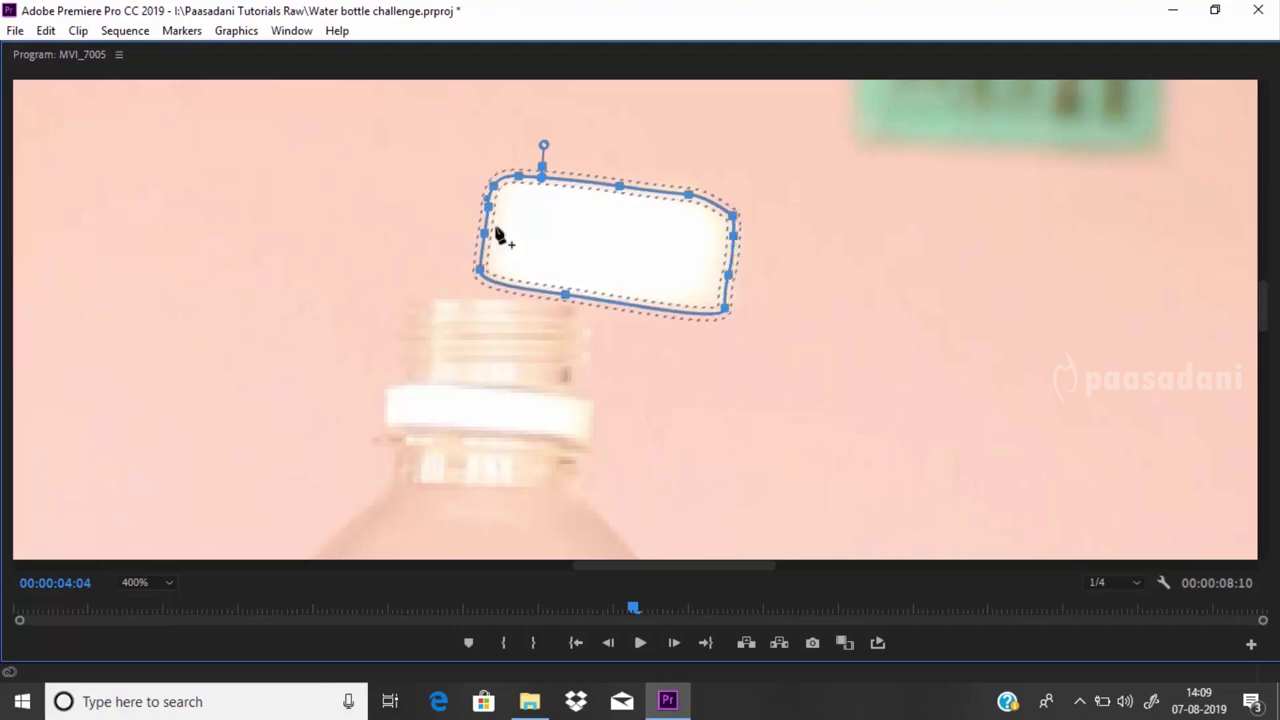
key(Right)
key(grave)
key(grave)
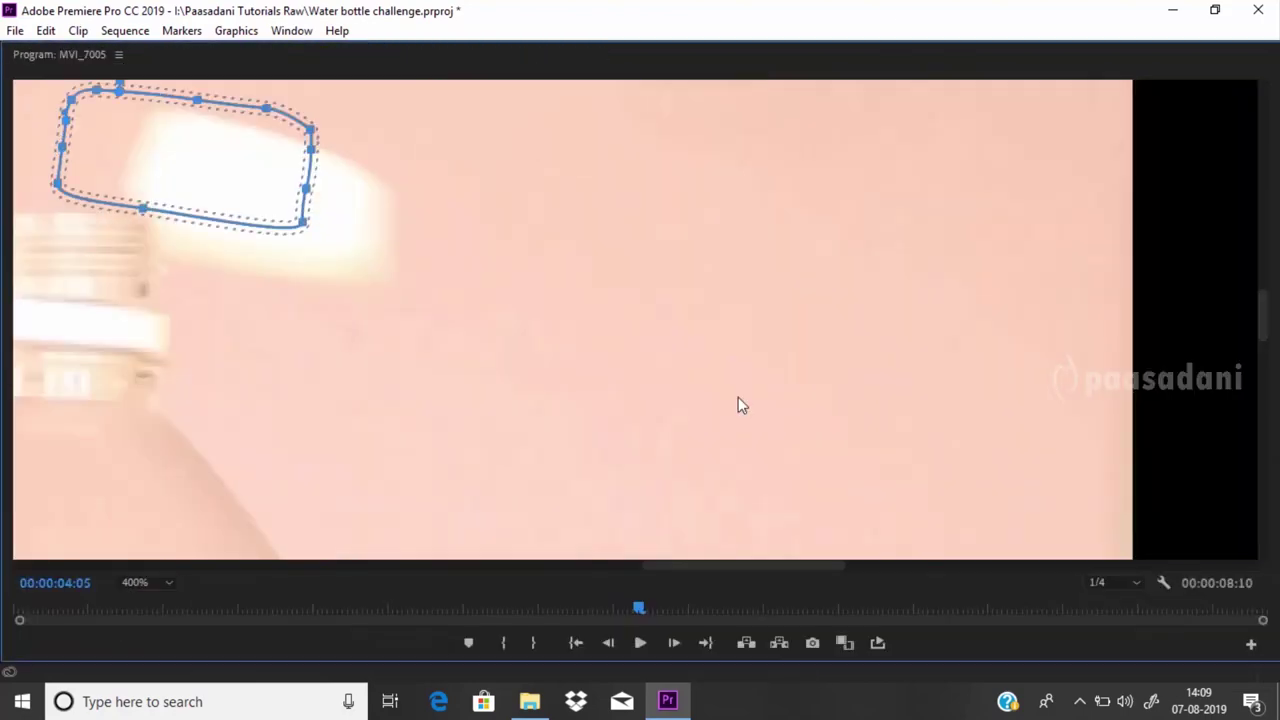
- Refit the mask's corners and bottom edge to the tilting cap at 04:05
scroll(440, 186, left, 3)
drag(564, 151, 568, 192)
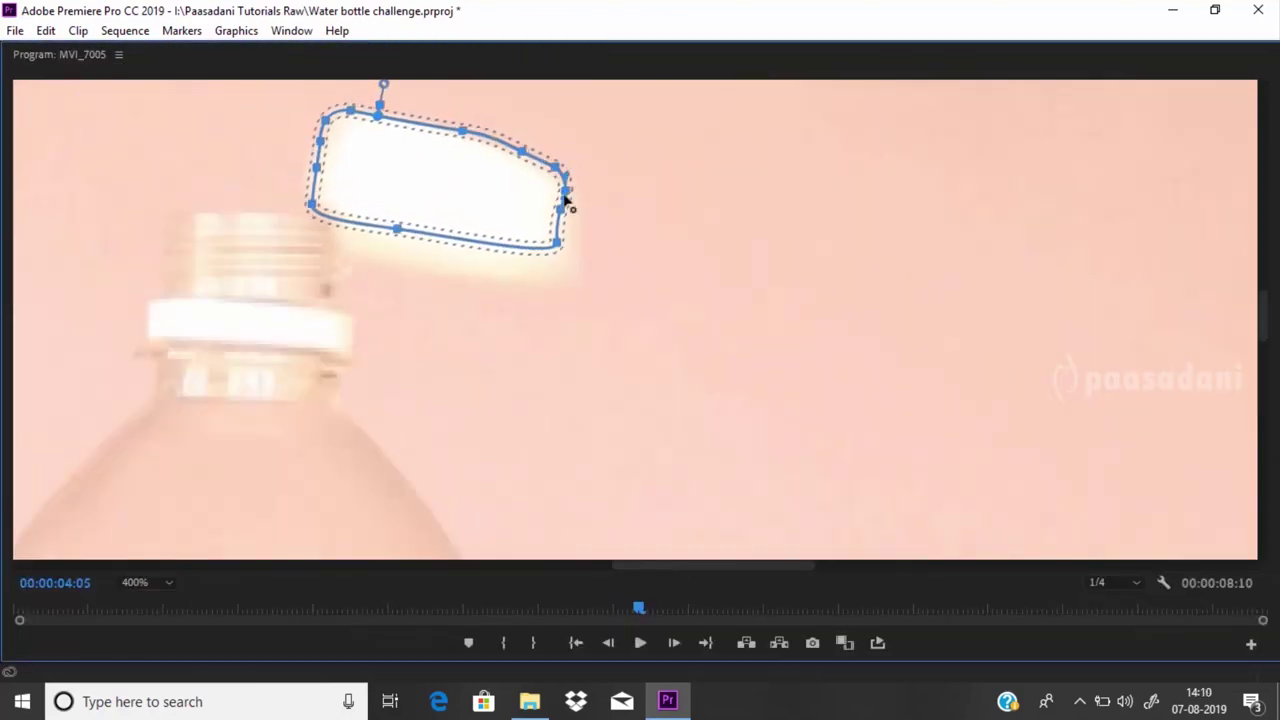
drag(320, 194, 314, 171)
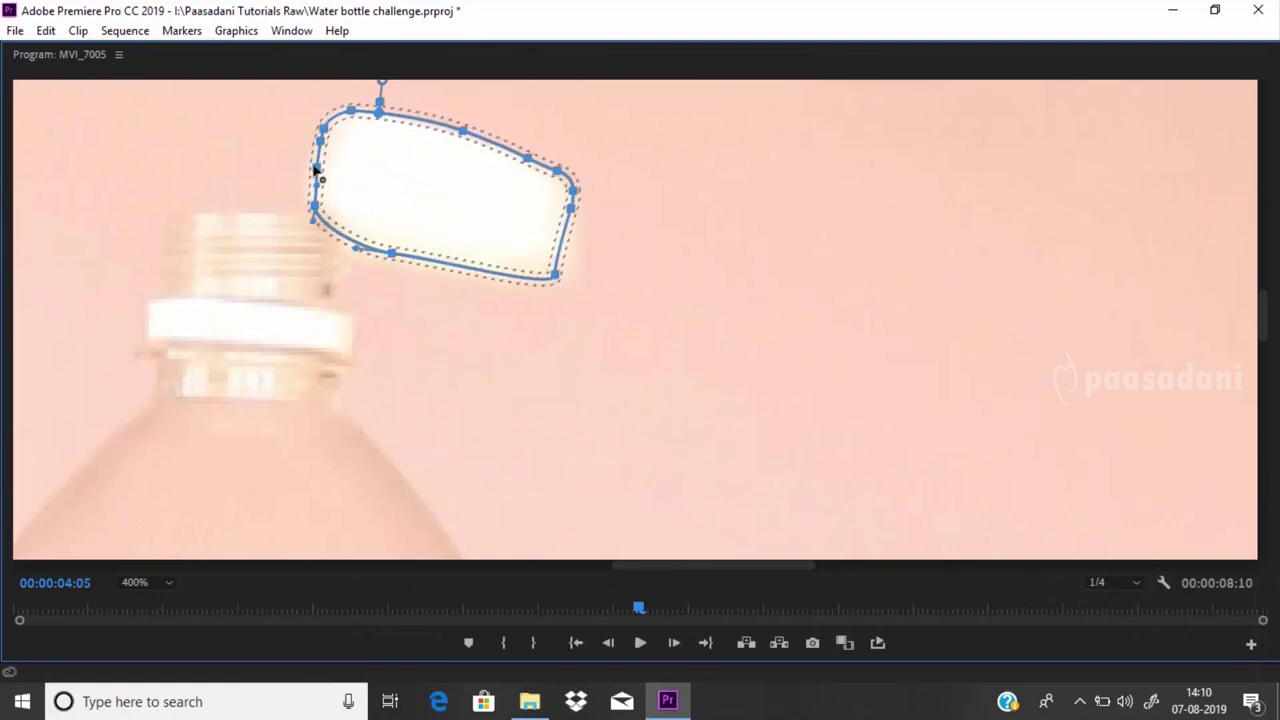
drag(400, 232, 418, 268)
- At 04:06, move the mask down-right onto the cap and widen its edges
click(674, 643)
drag(491, 213, 551, 303)
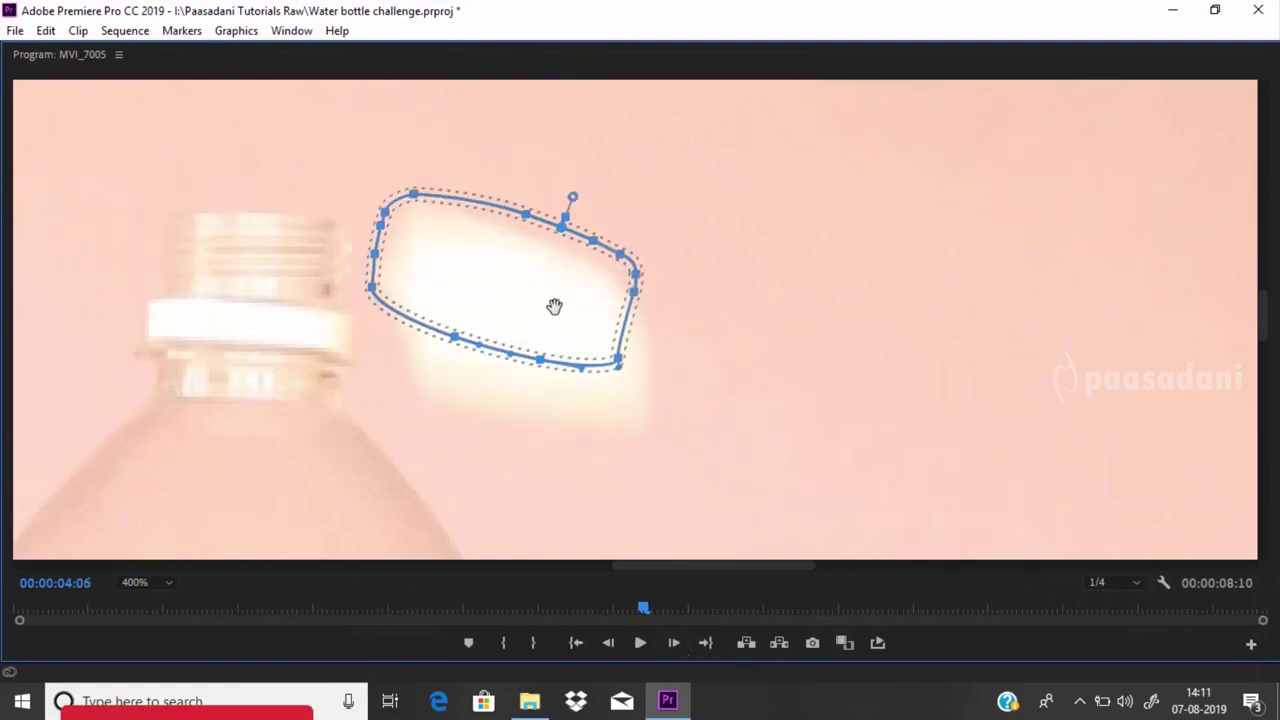
drag(514, 360, 514, 394)
mouse_move(629, 310)
mouse_down()
mouse_move(657, 316)
mouse_move(640, 280)
mouse_move(608, 274)
mouse_move(620, 255)
mouse_up()
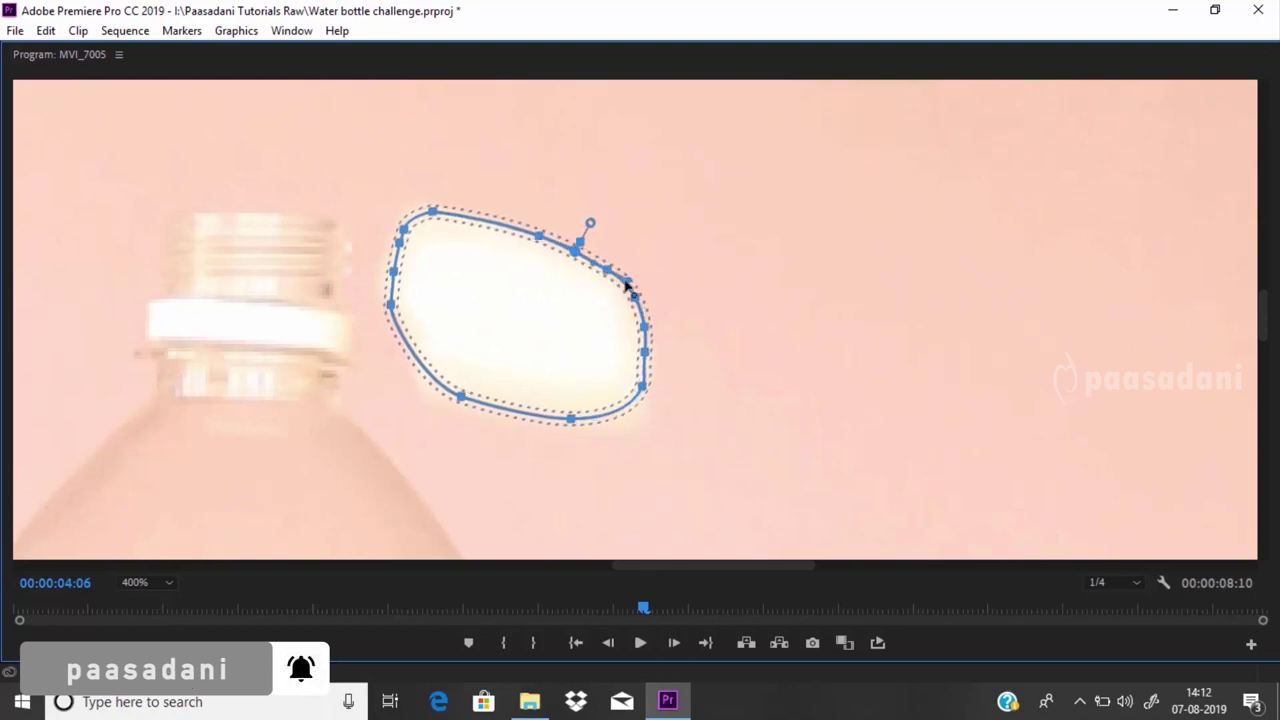
drag(649, 363, 652, 355)
- At 04:07, move the mask to the cap's new position and reshape its vertices
key(Right)
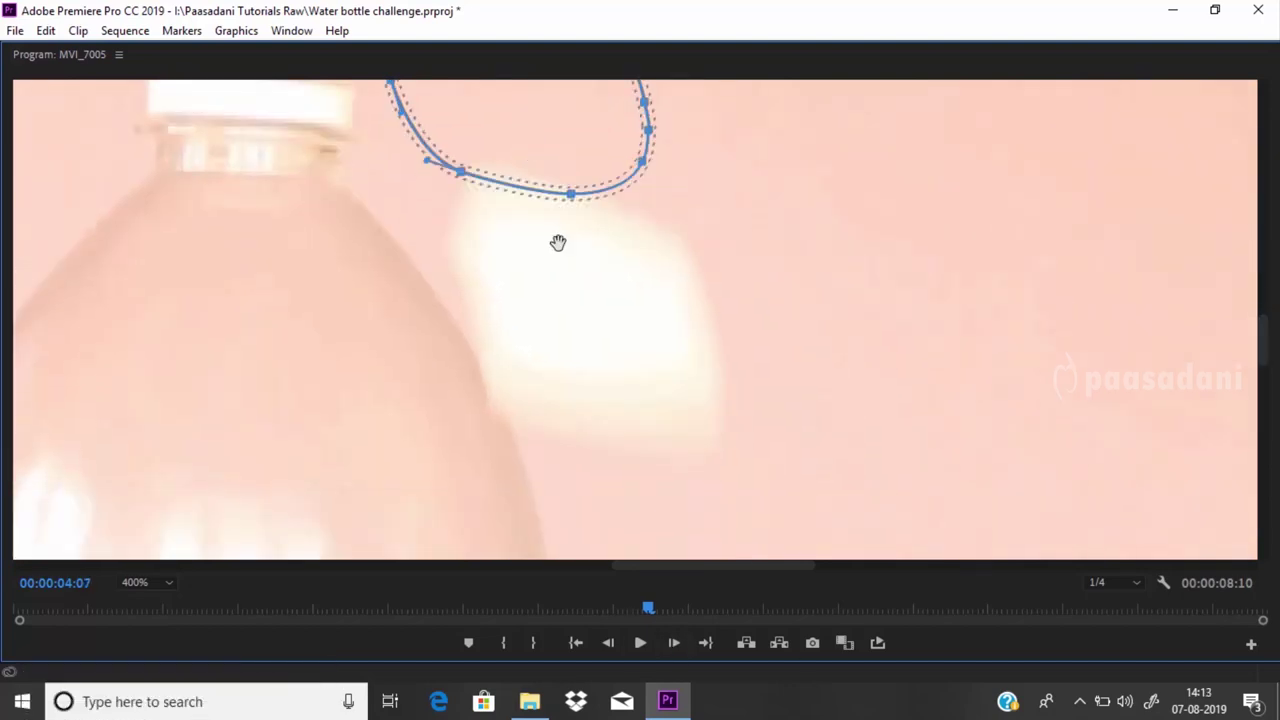
drag(558, 409, 623, 394)
drag(690, 430, 716, 393)
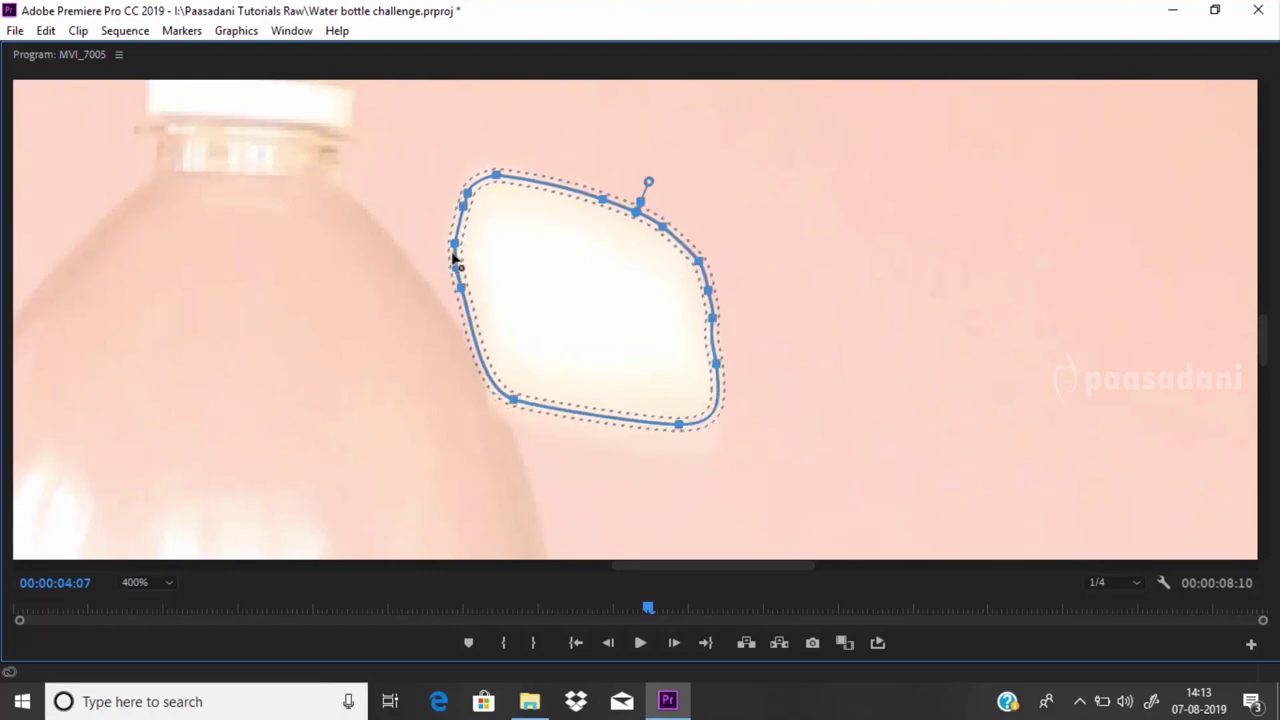
drag(451, 251, 476, 190)
drag(662, 226, 677, 229)
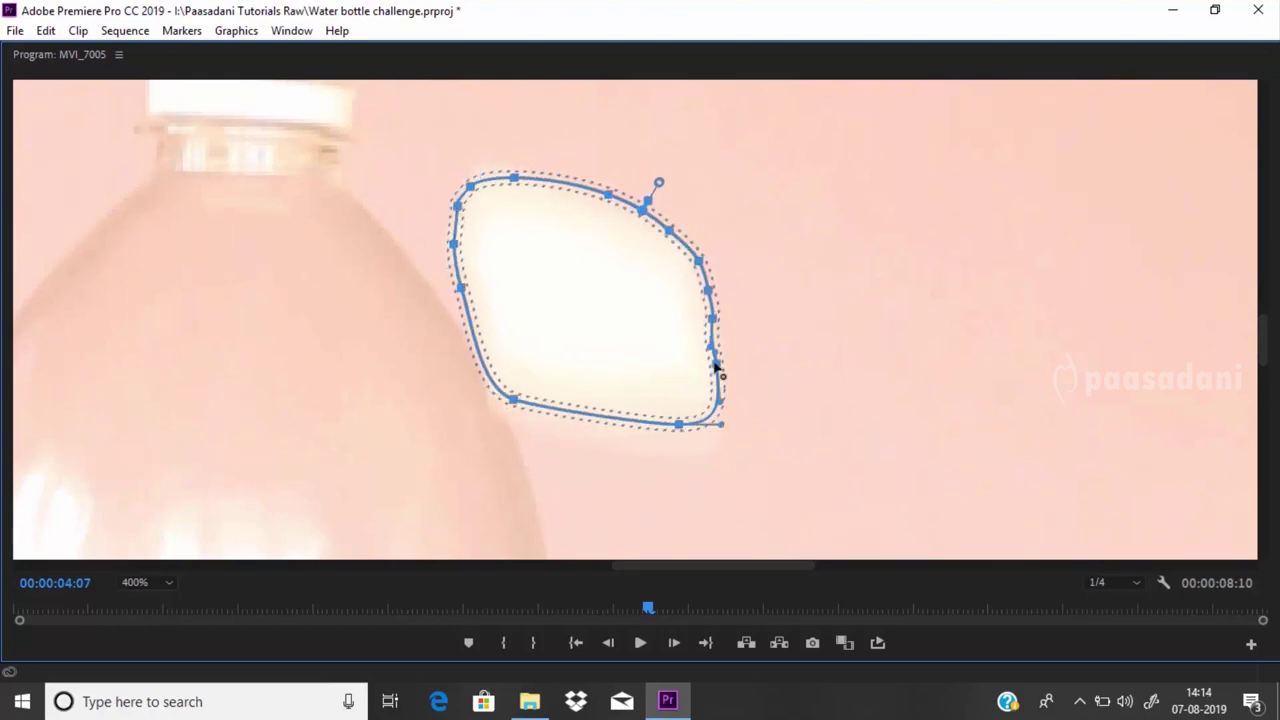
drag(714, 366, 714, 350)
- At 04:08, drop the mask onto the bright cap and refit both sides
click(674, 643)
drag(601, 144, 666, 426)
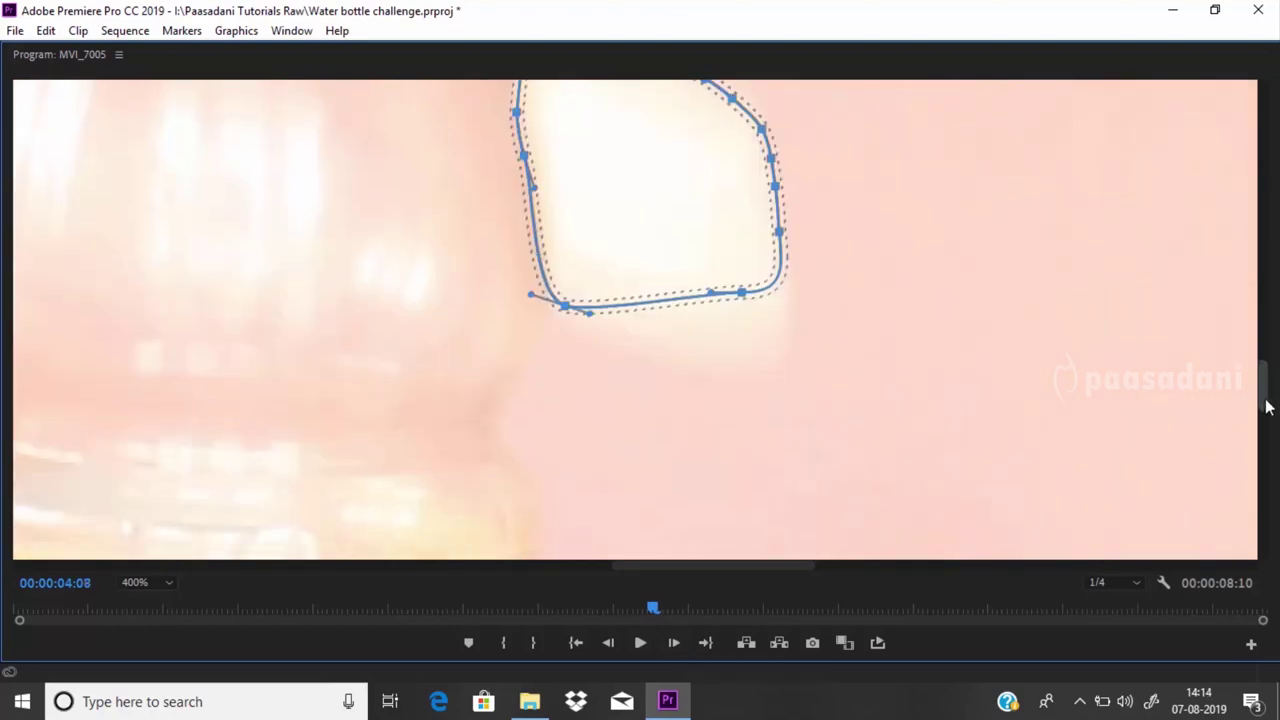
drag(772, 287, 760, 220)
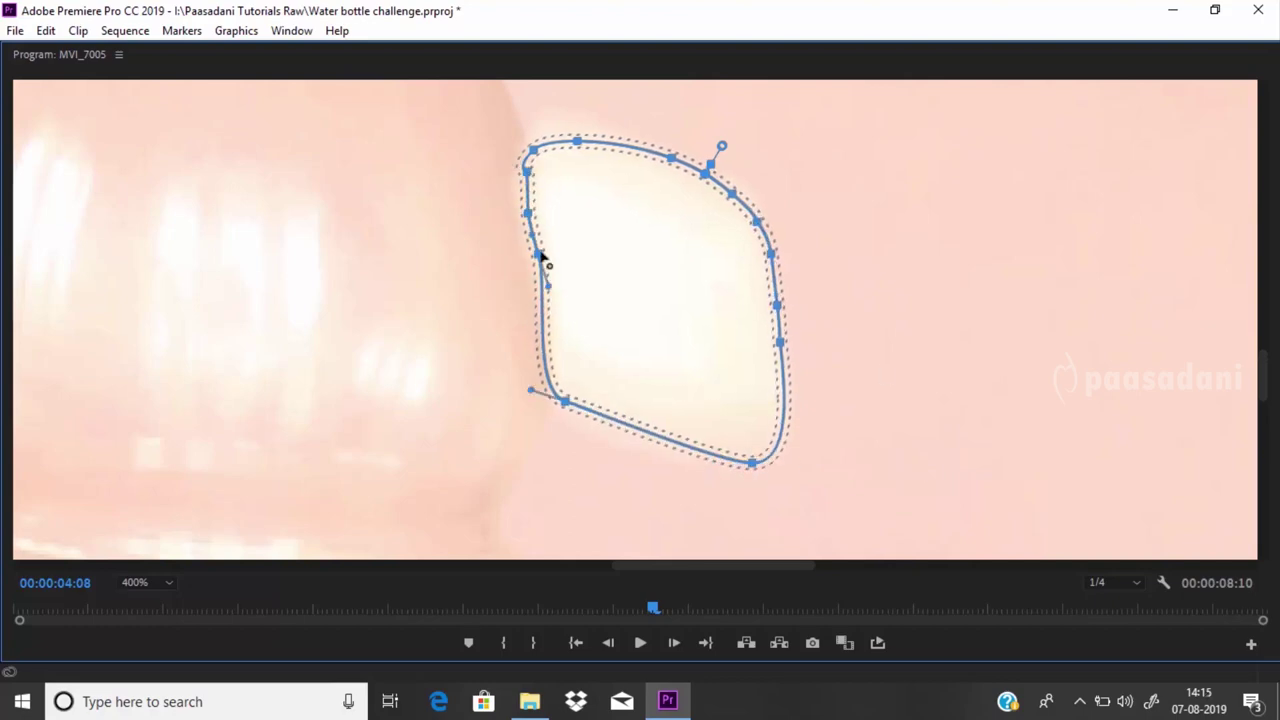
drag(537, 257, 529, 166)
- At 04:09, extend the mask's bottom and right edge to hug the cap
click(674, 643)
key(grave)
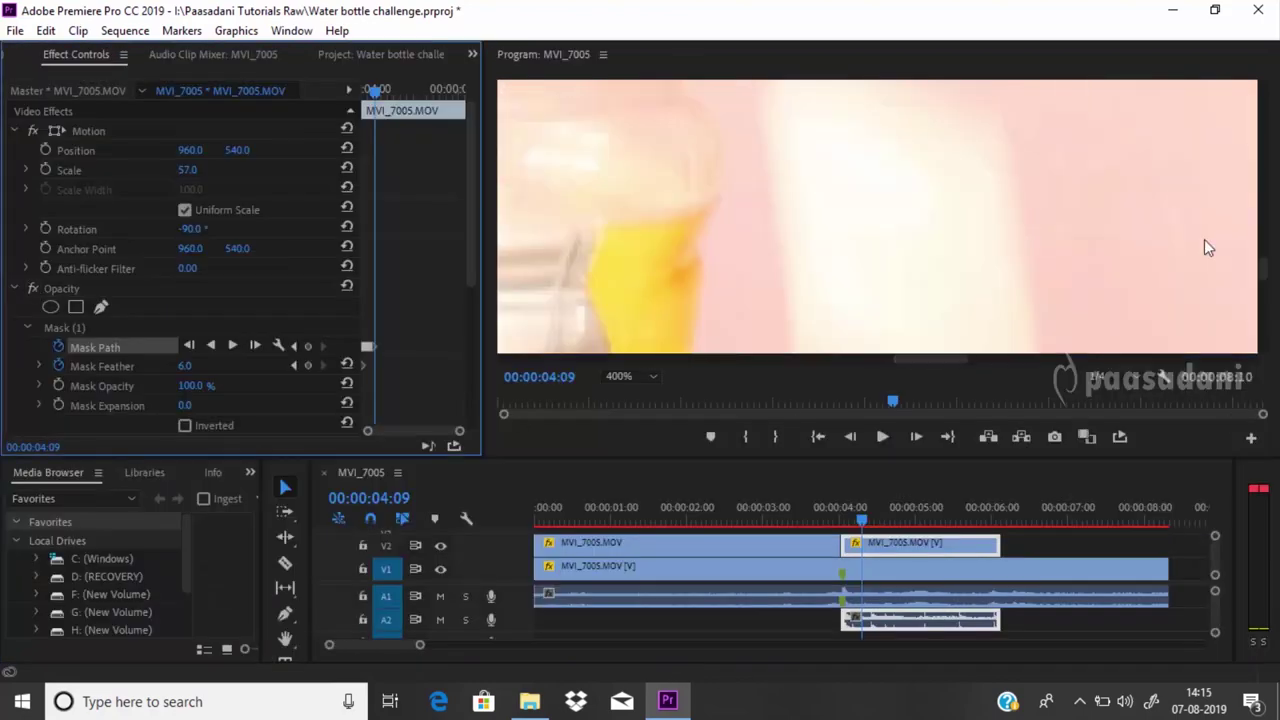
drag(1264, 230, 1265, 270)
key(grave)
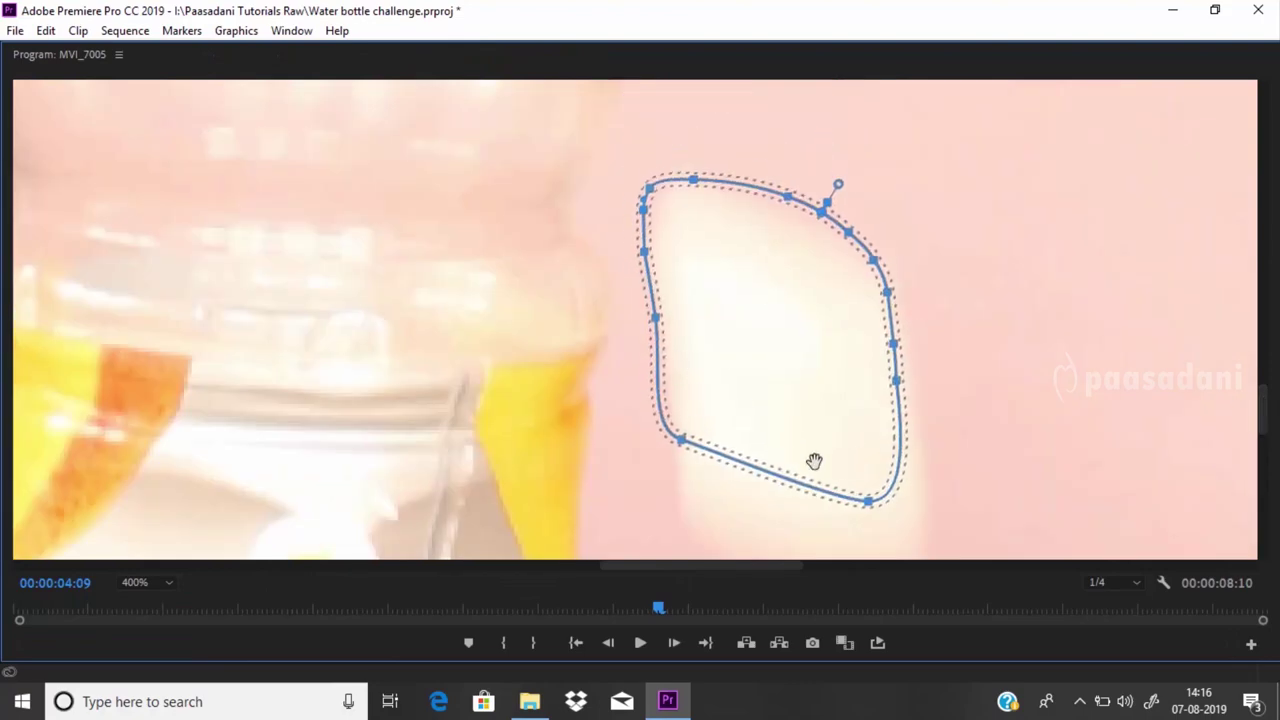
drag(1263, 395, 1263, 420)
drag(872, 430, 894, 523)
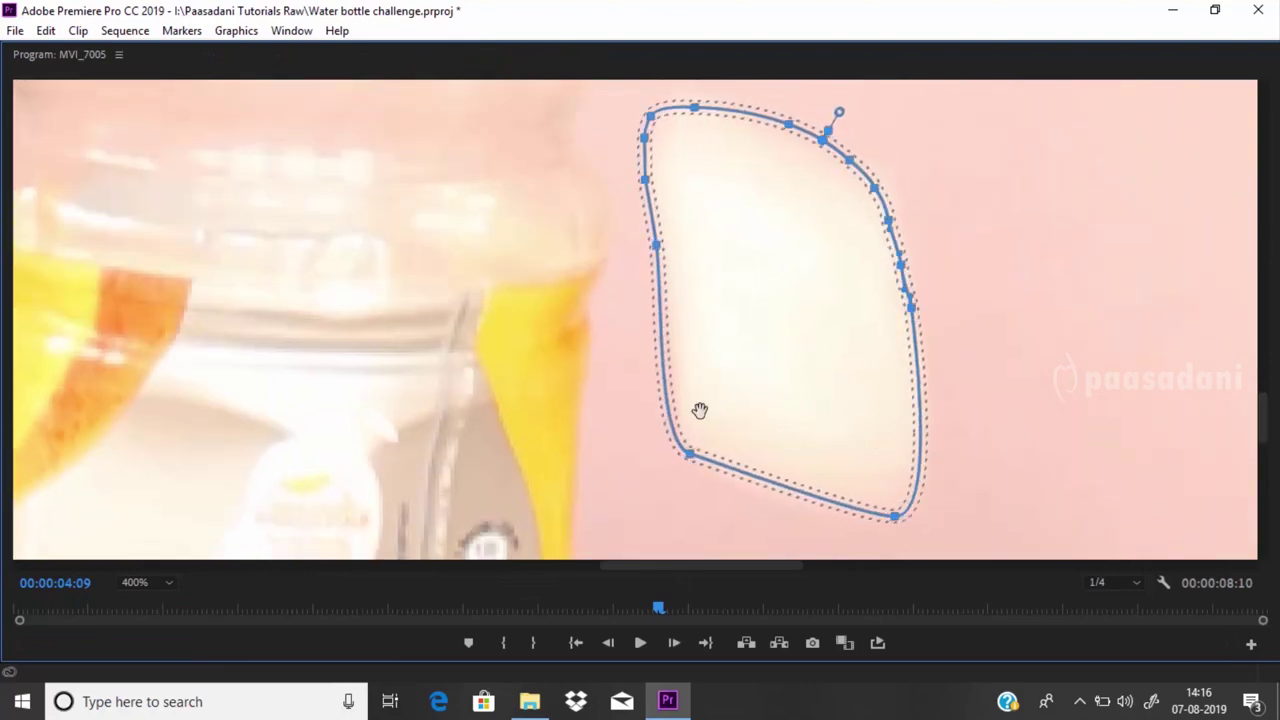
drag(648, 180, 666, 163)
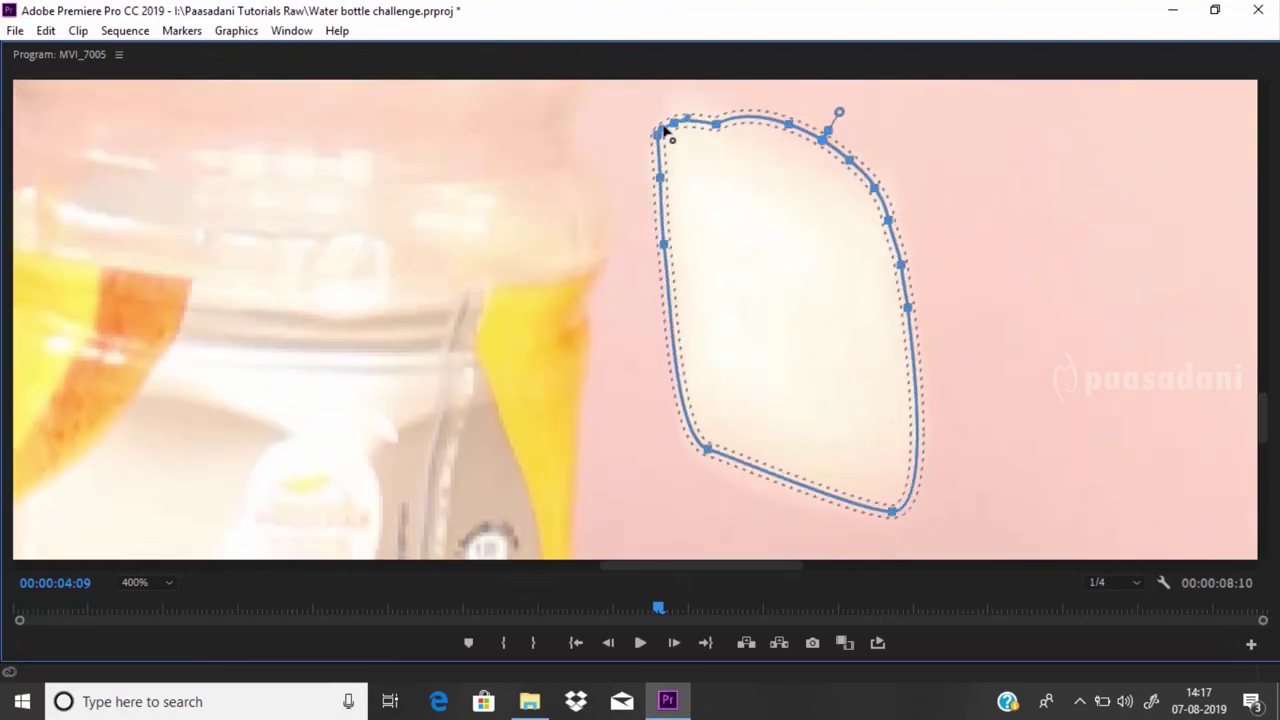
drag(908, 307, 906, 357)
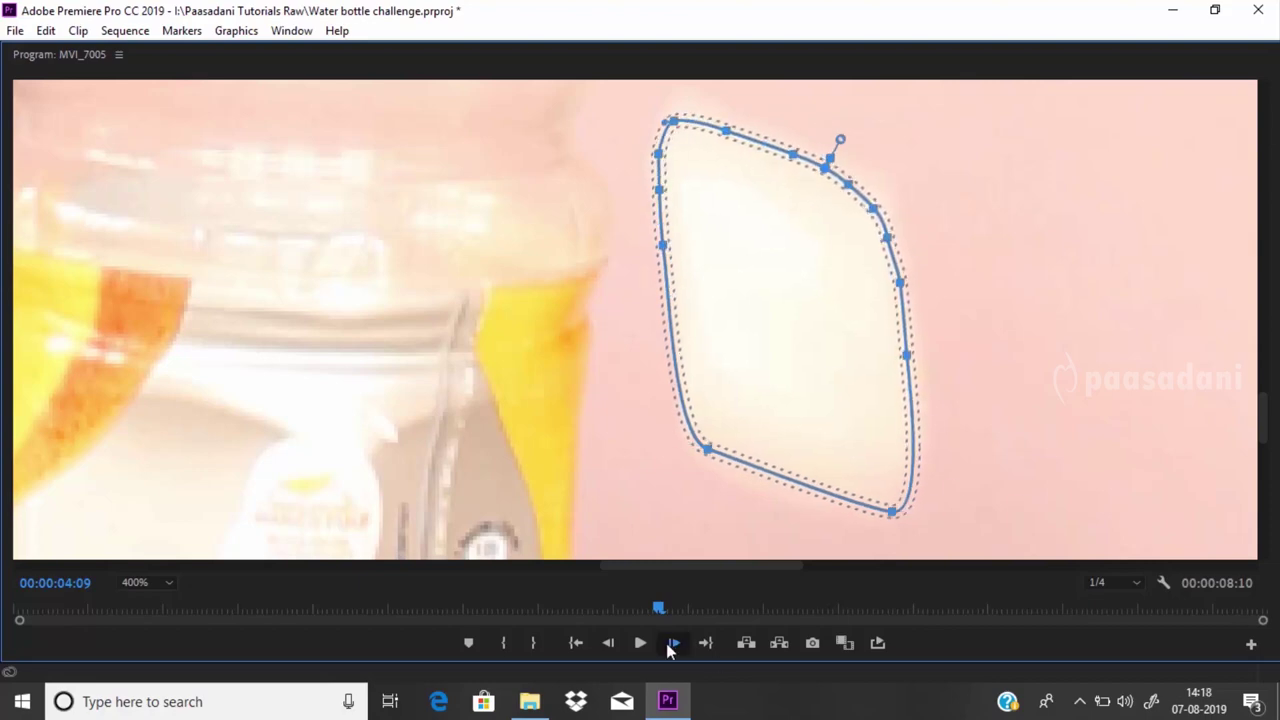
- Advance to 04:10, restore the panel layout, and fit the frame in the monitor
click(674, 643)
key(grave)
click(630, 376)
click(640, 395)
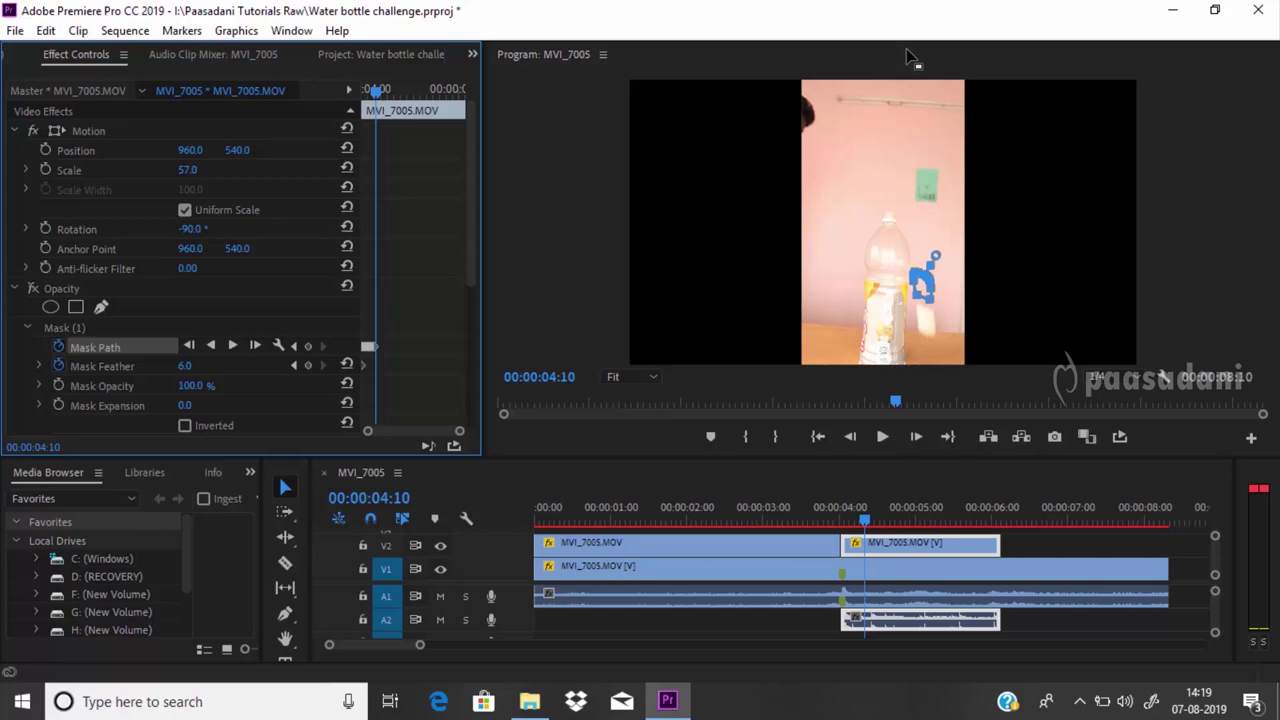
key(grave)
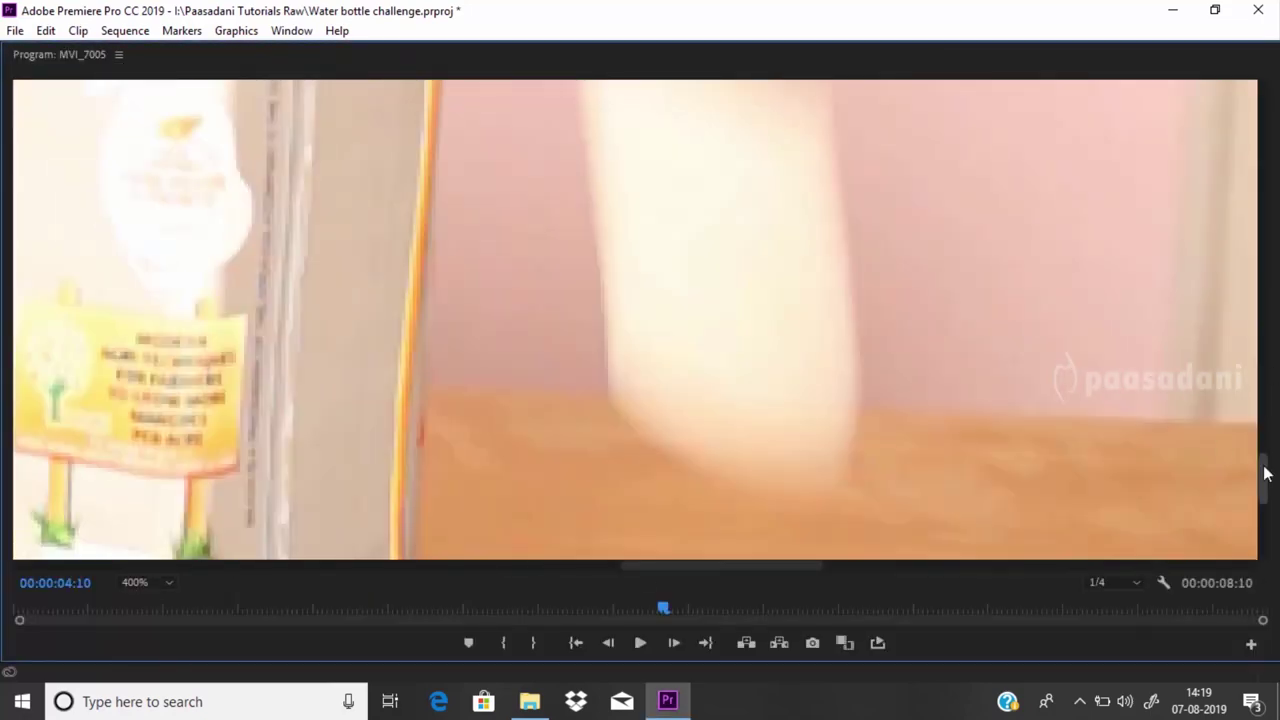
mouse_move(1265, 472)
mouse_down()
mouse_move(1265, 445)
mouse_move(1263, 505)
mouse_up()
key(Right)
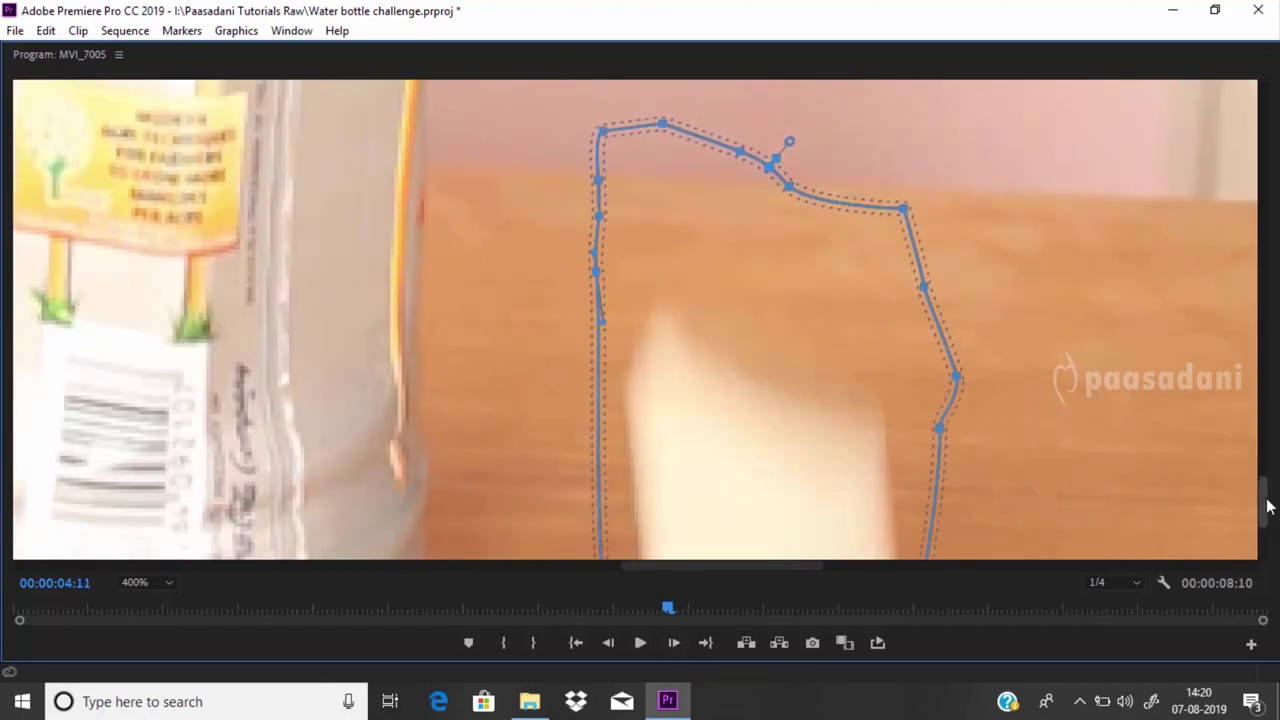
click(674, 643)
click(674, 643)
key(Right)
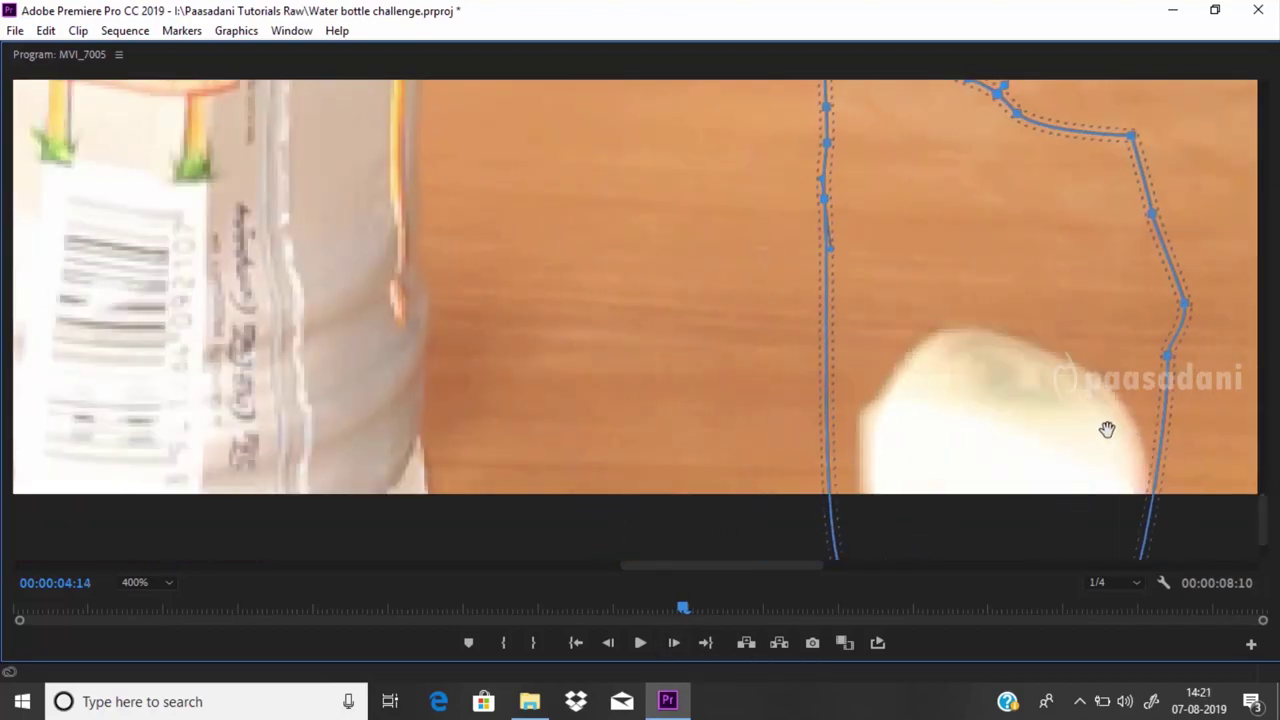
key(Right)
click(677, 646)
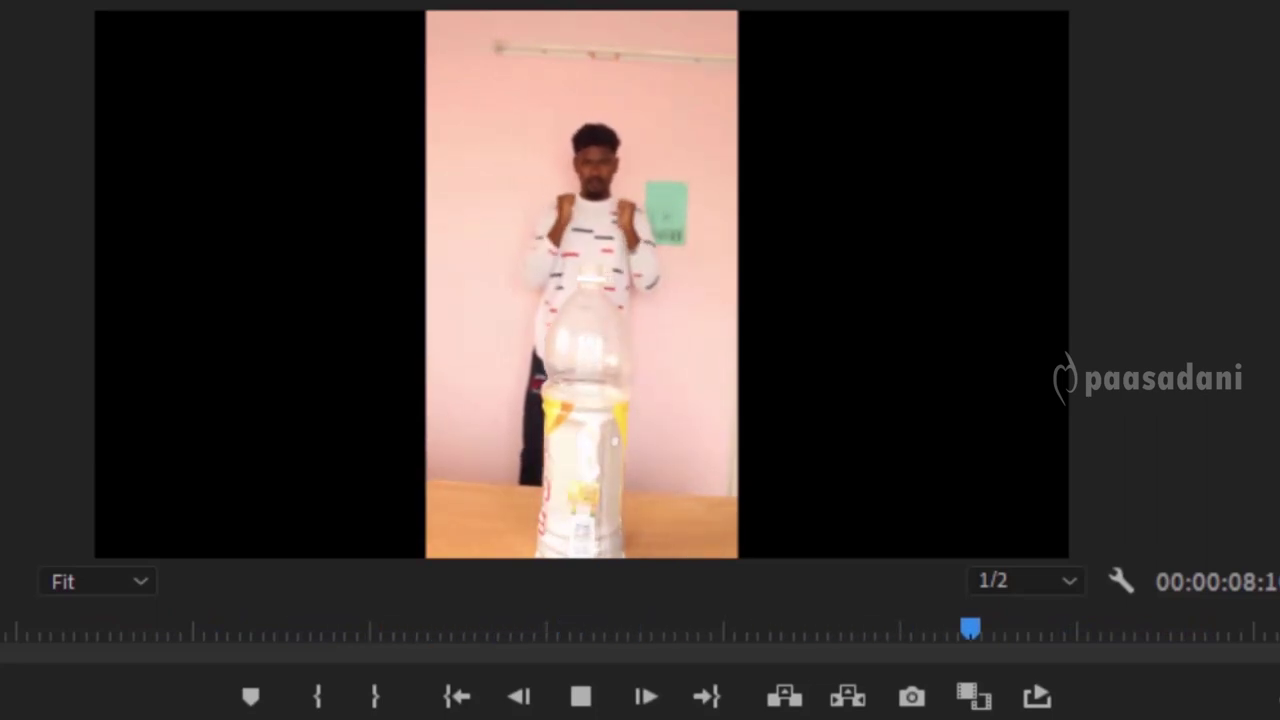
- Stop playback and jump back to the cap clip's start
key(space)
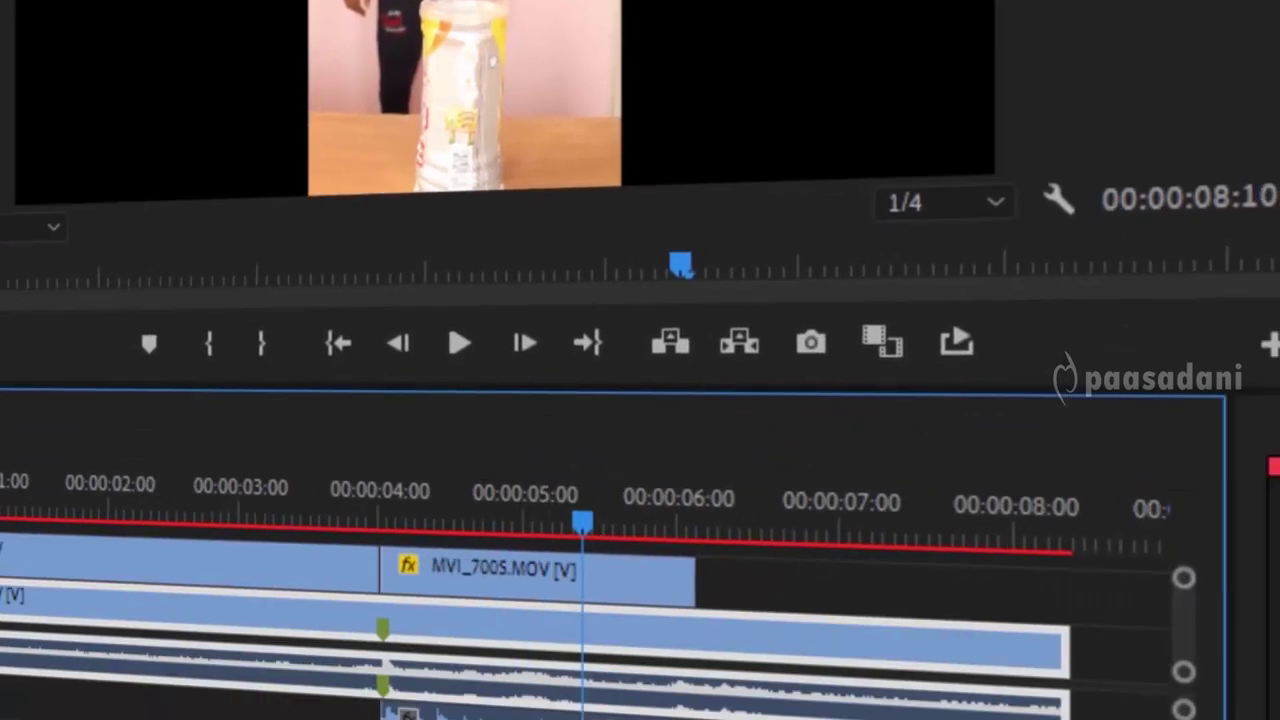
key(Up)
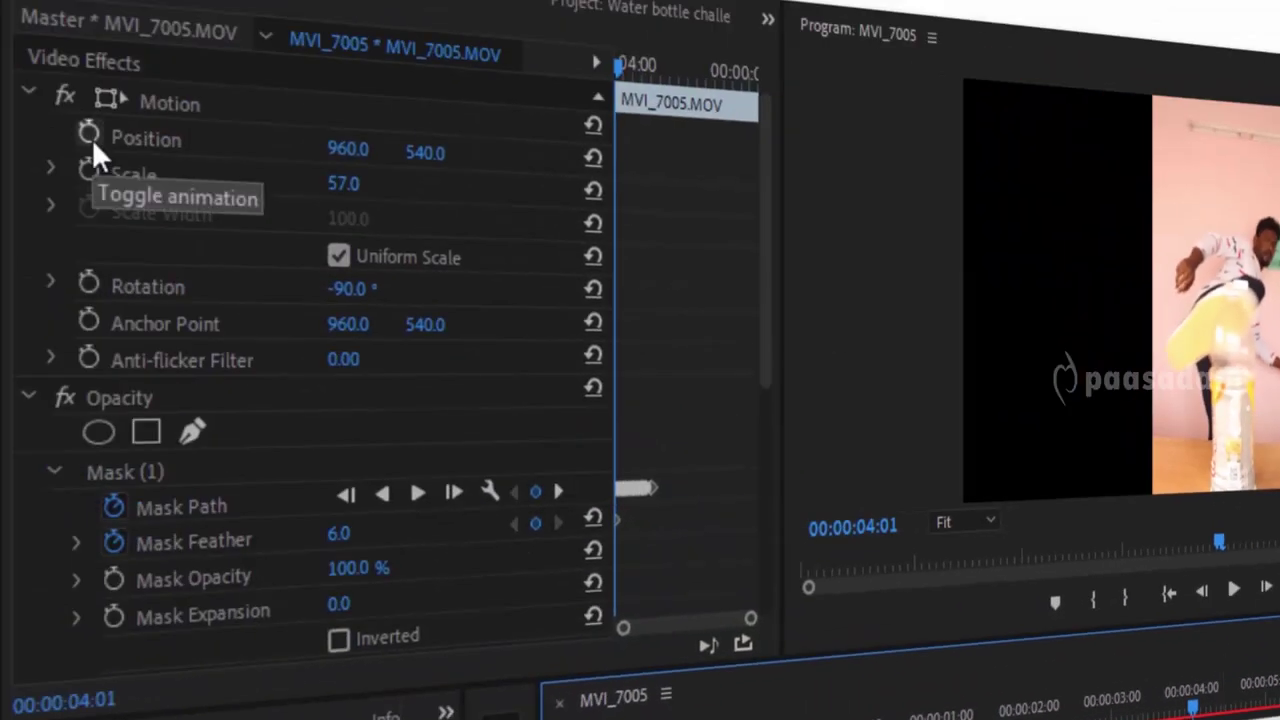
- Start Position keyframing at 04:01 and select Motion with a maximized 200% monitor
click(92, 140)
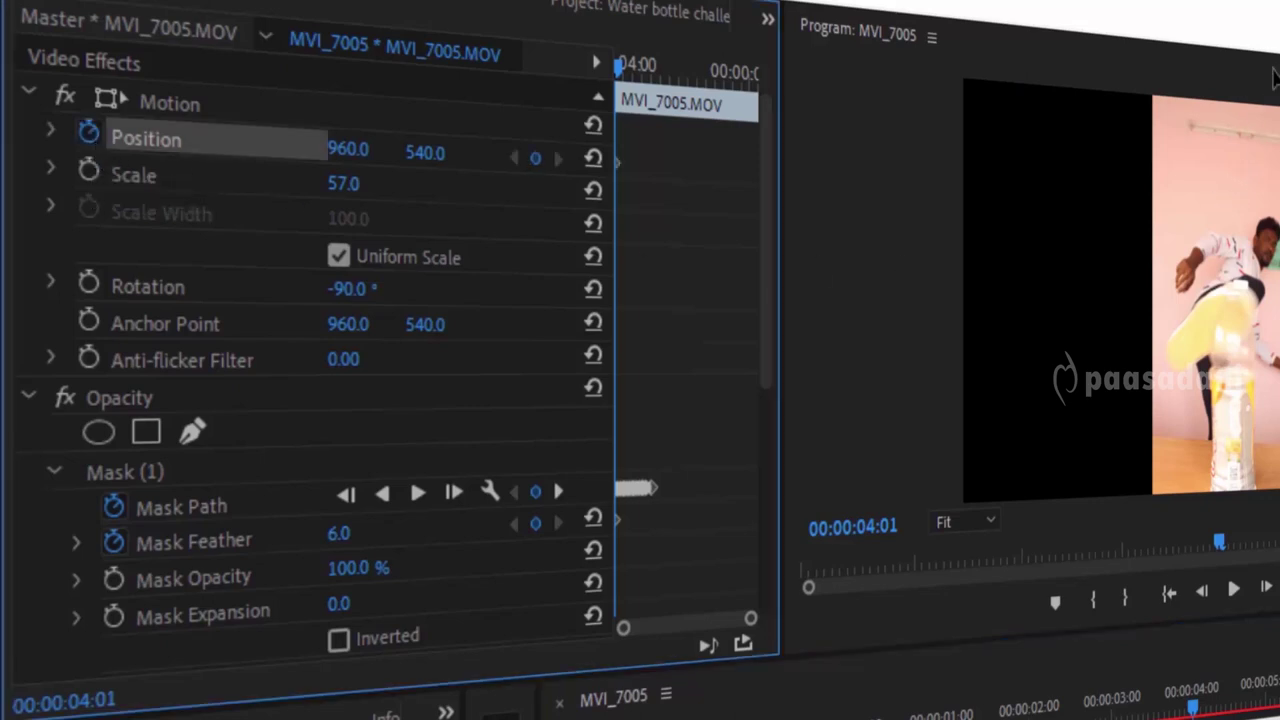
click(180, 104)
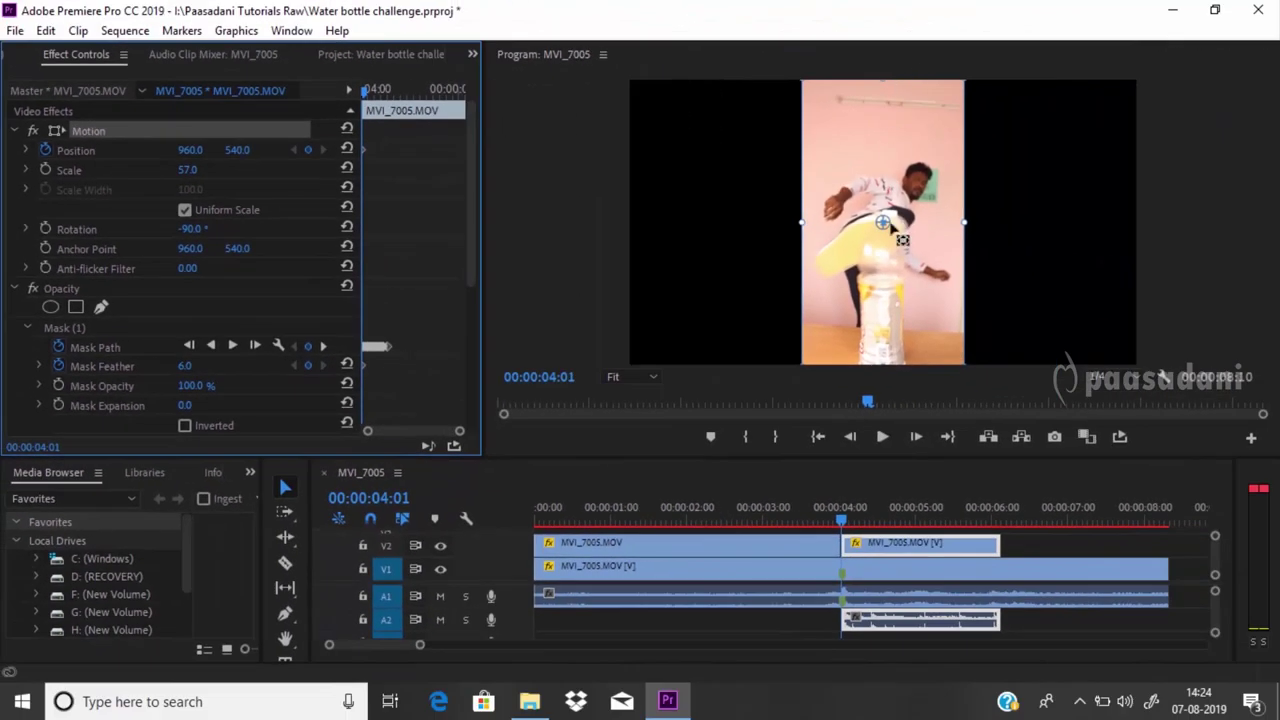
key(grave)
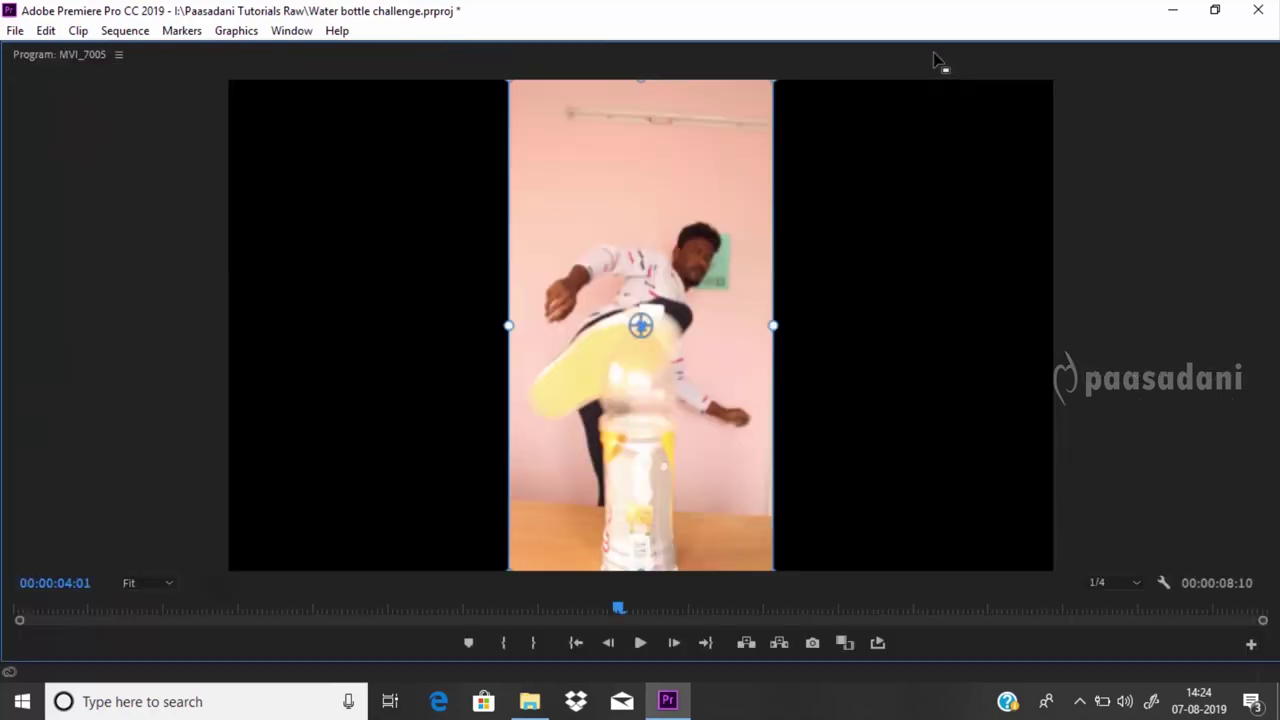
click(158, 587)
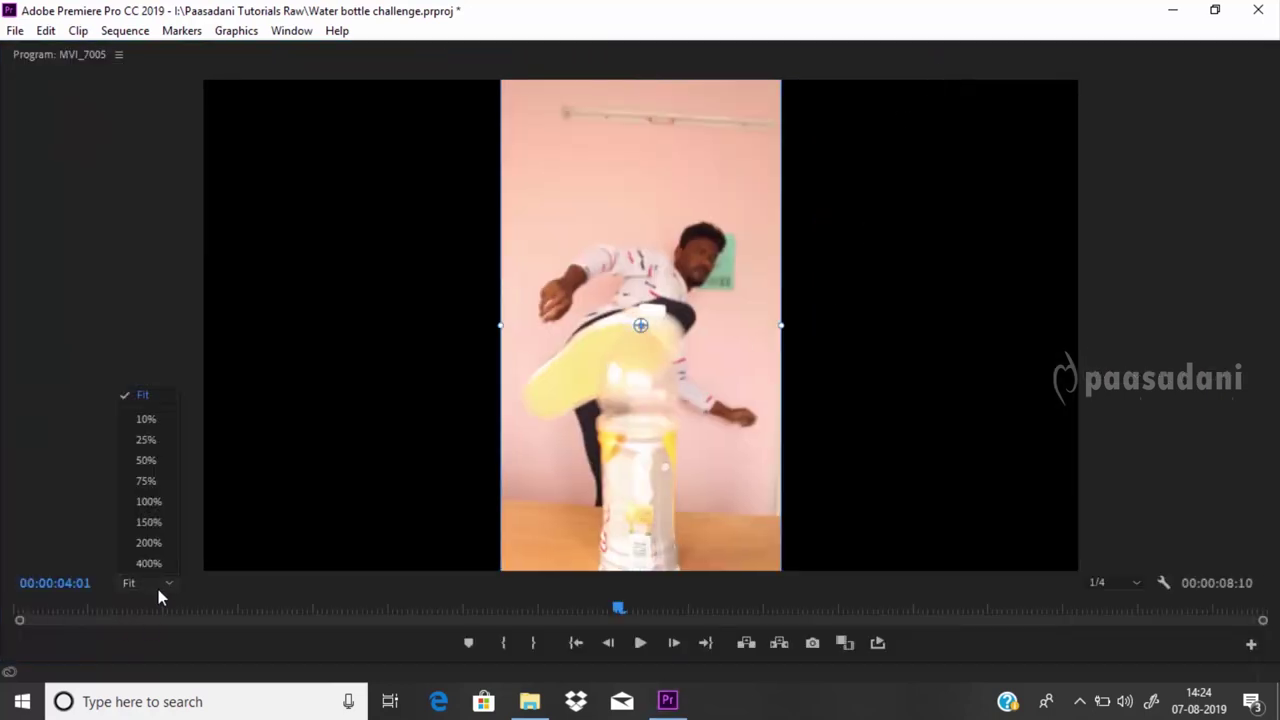
click(154, 538)
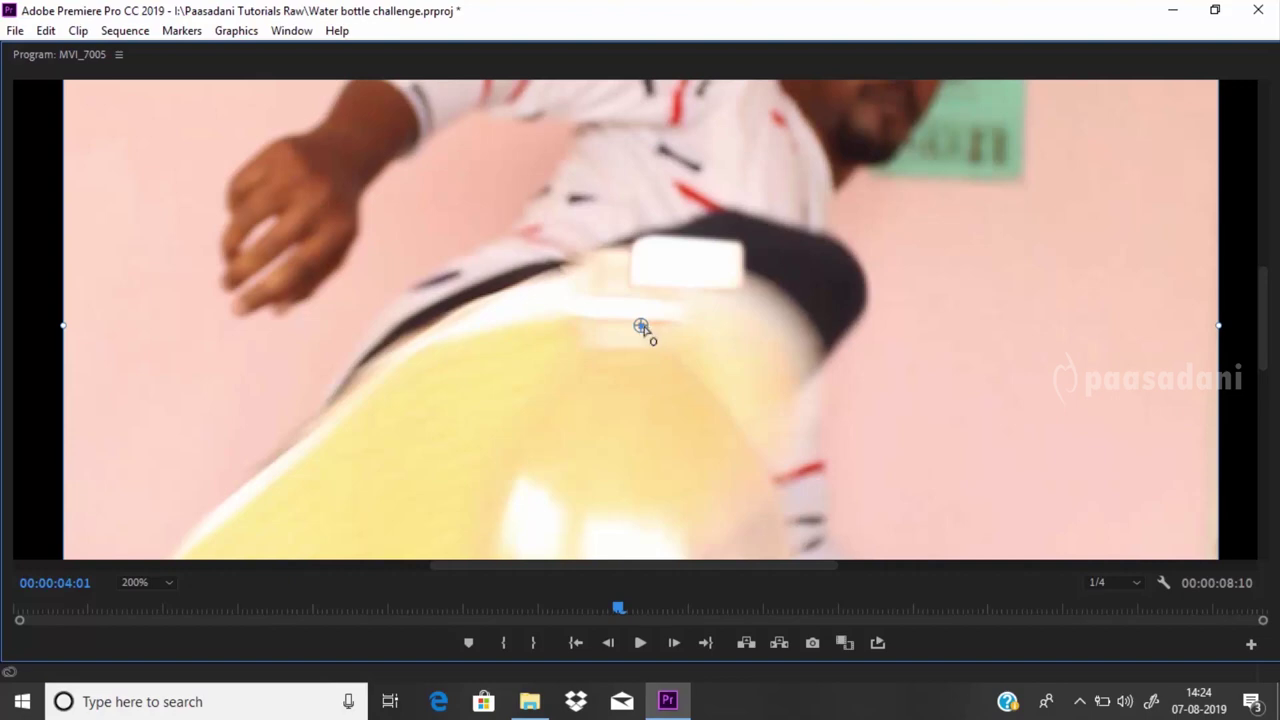
- Shift the cap left onto the bottle mouth over frames 04:01–04:04, then advance toward 04:09
drag(641, 327, 599, 322)
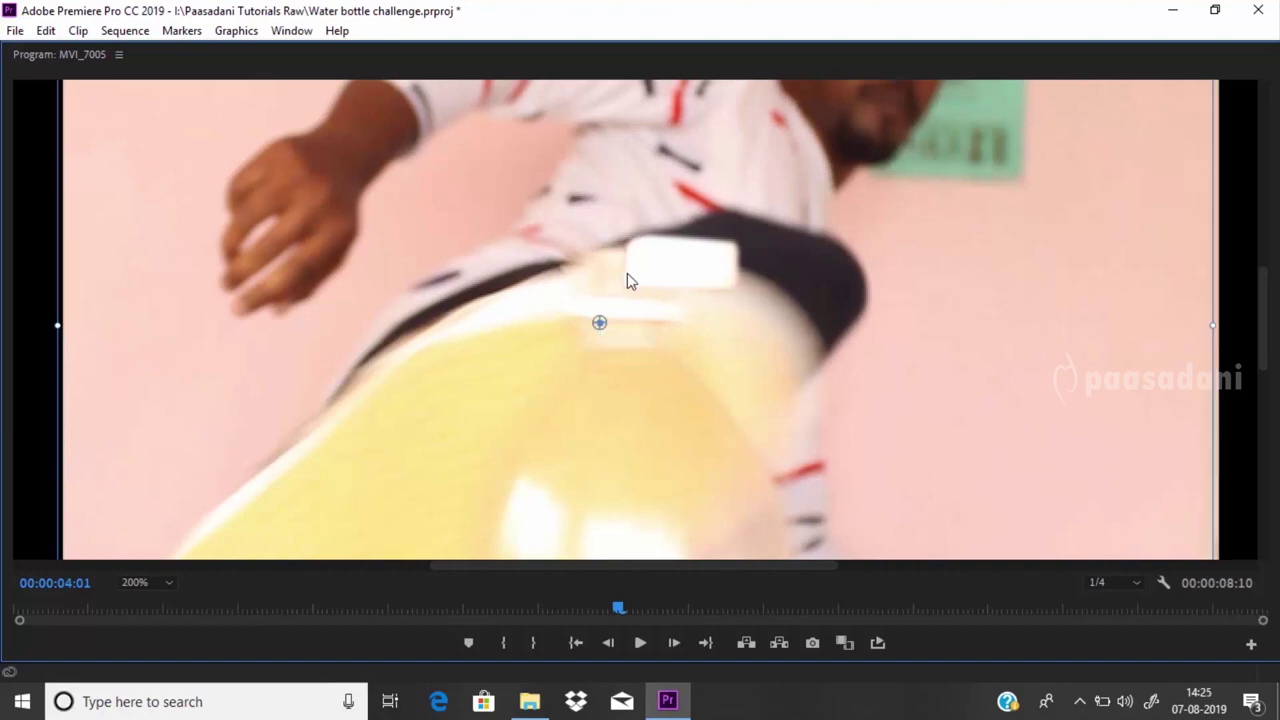
drag(627, 273, 603, 276)
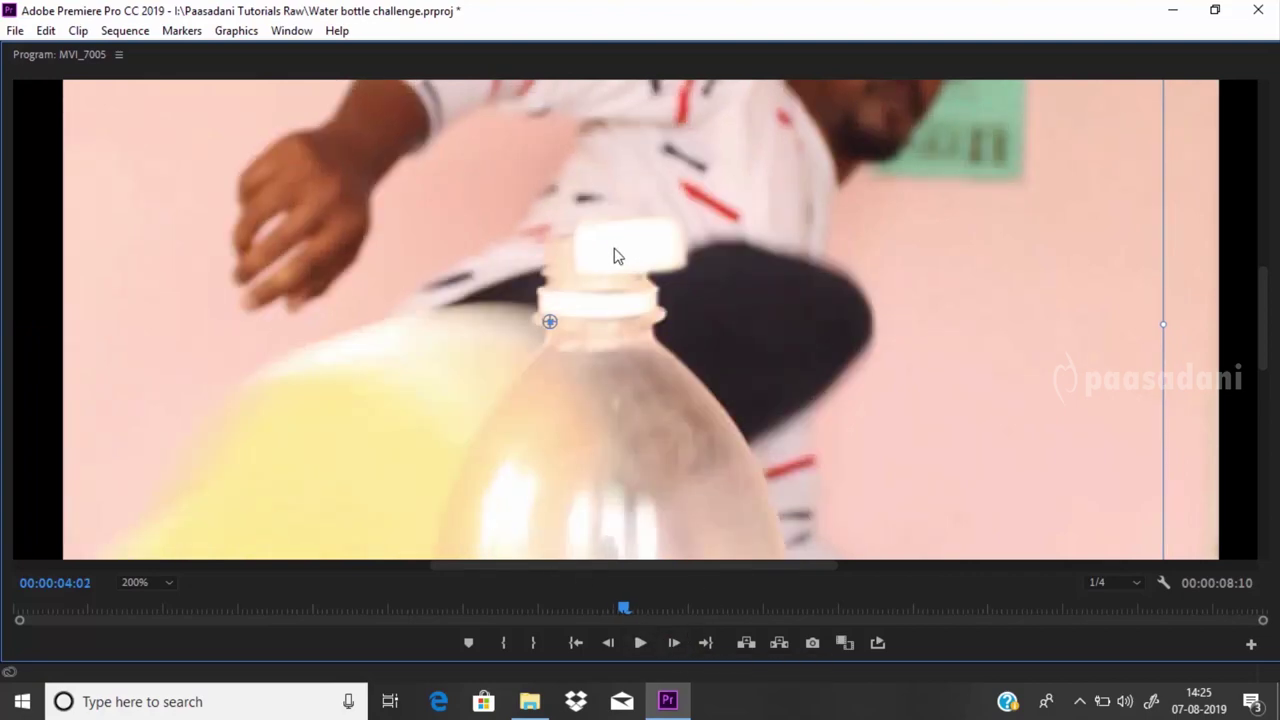
drag(607, 255, 600, 252)
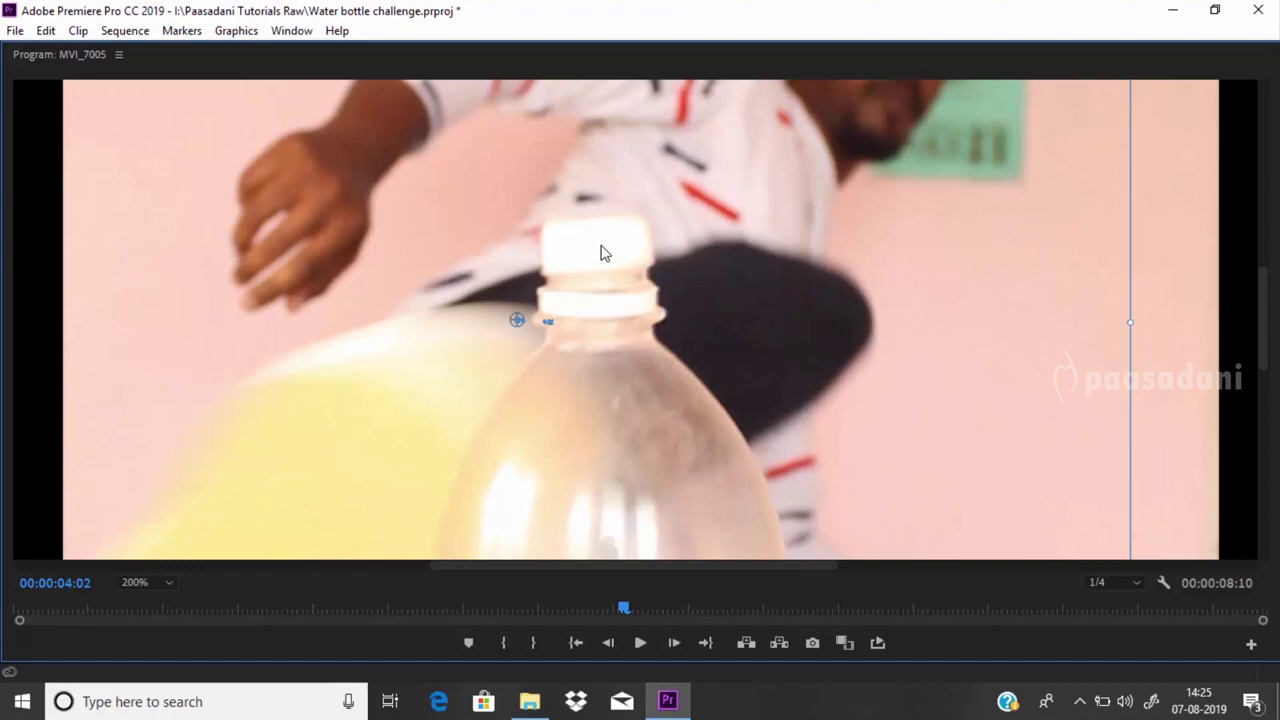
click(675, 641)
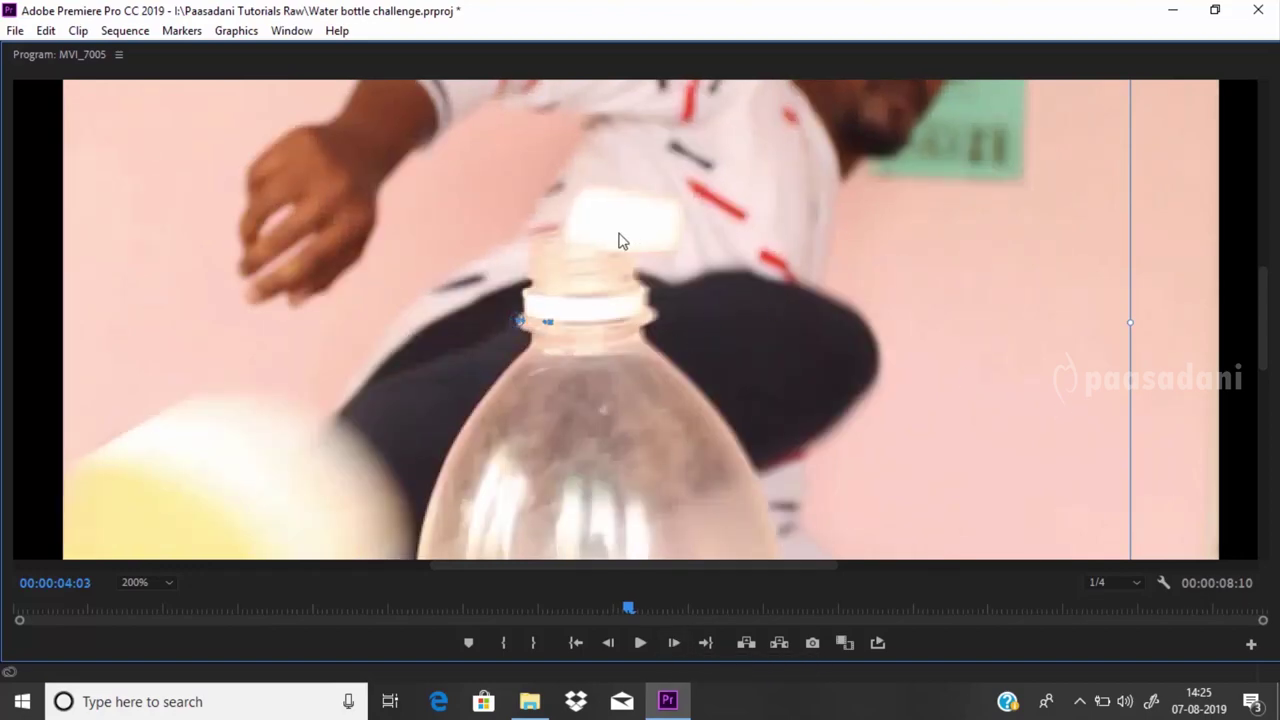
drag(618, 240, 604, 240)
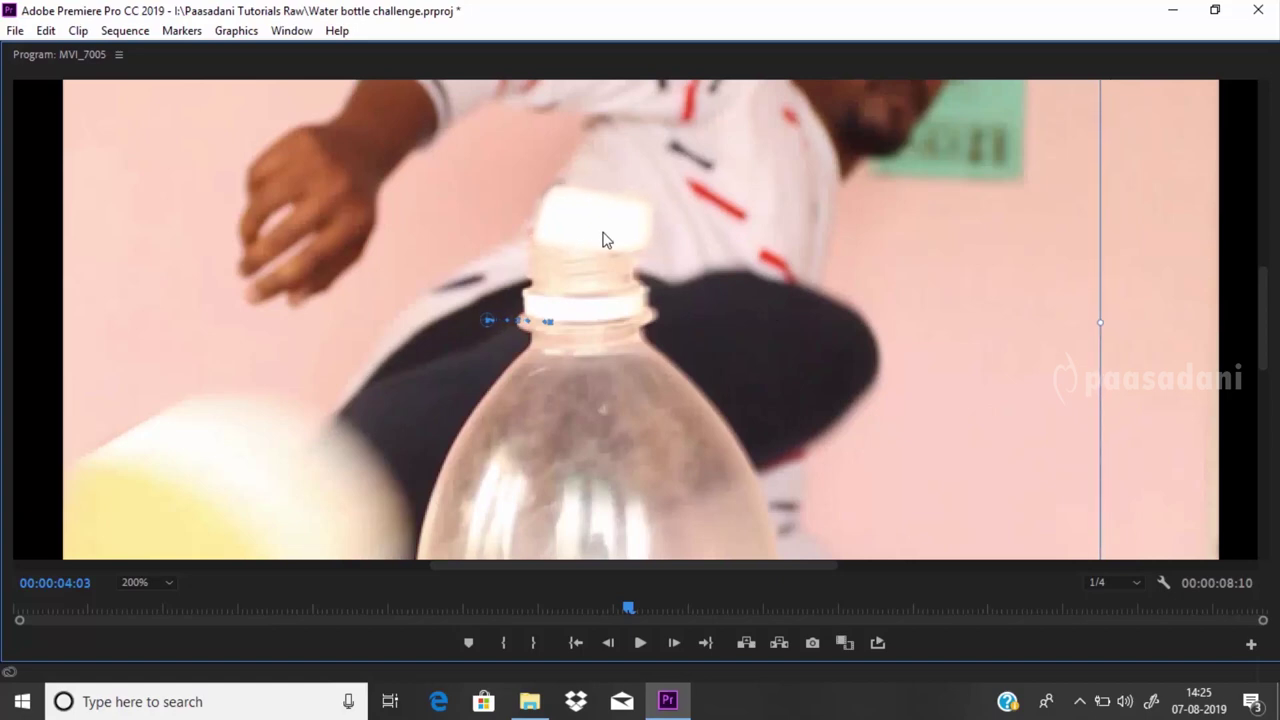
click(675, 643)
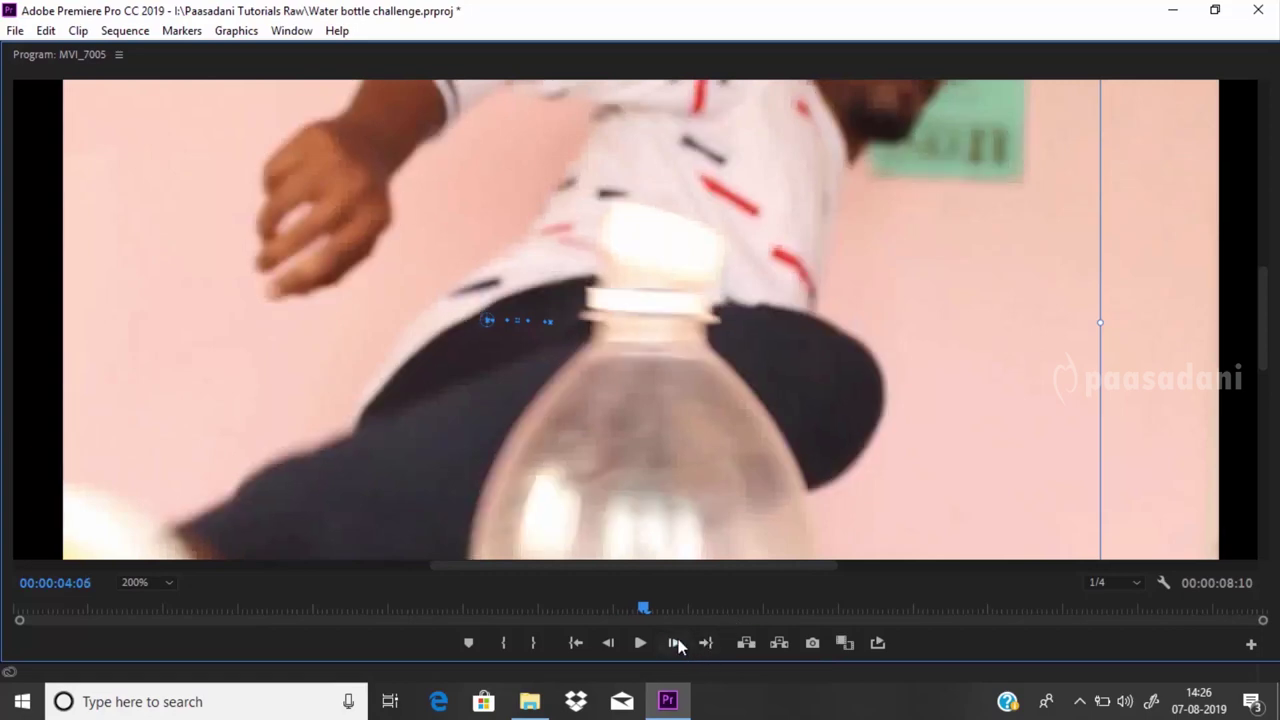
click(677, 643)
click(677, 643)
click(677, 643)
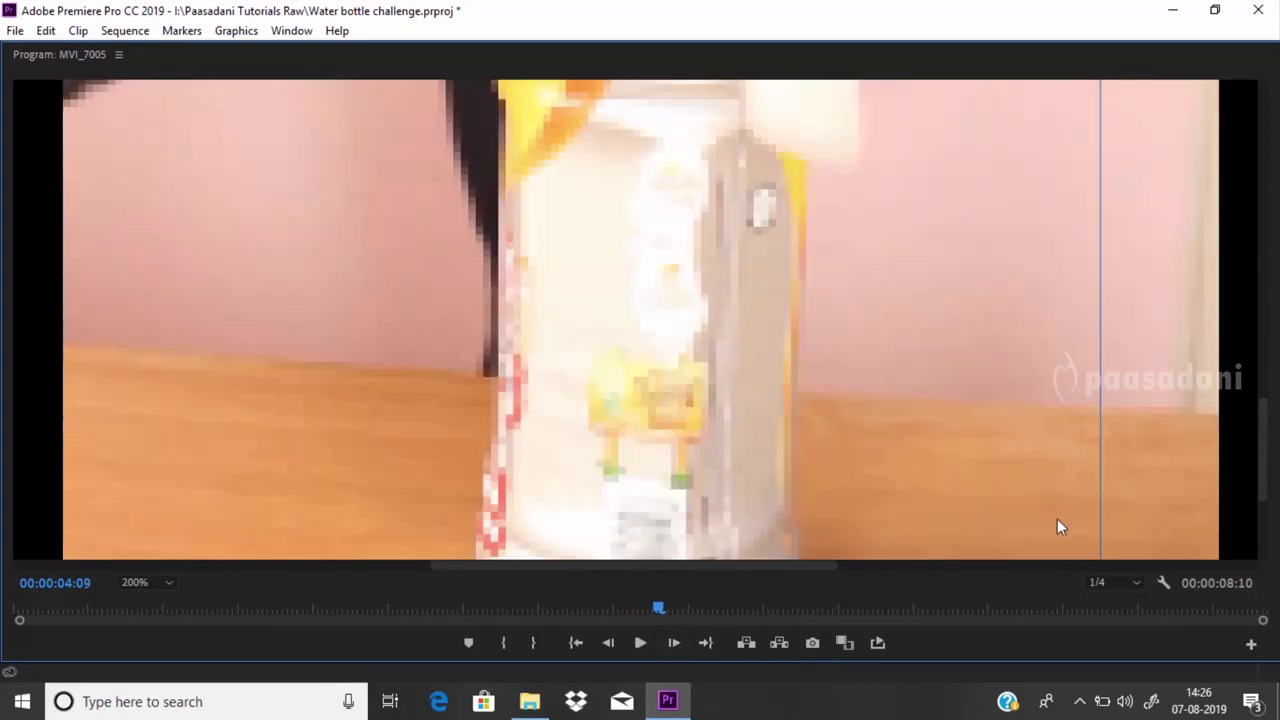
- Drag the cap mask's vertices onto the cap edge on the frames around 00:00:04:10
click(673, 643)
drag(1268, 488, 1262, 500)
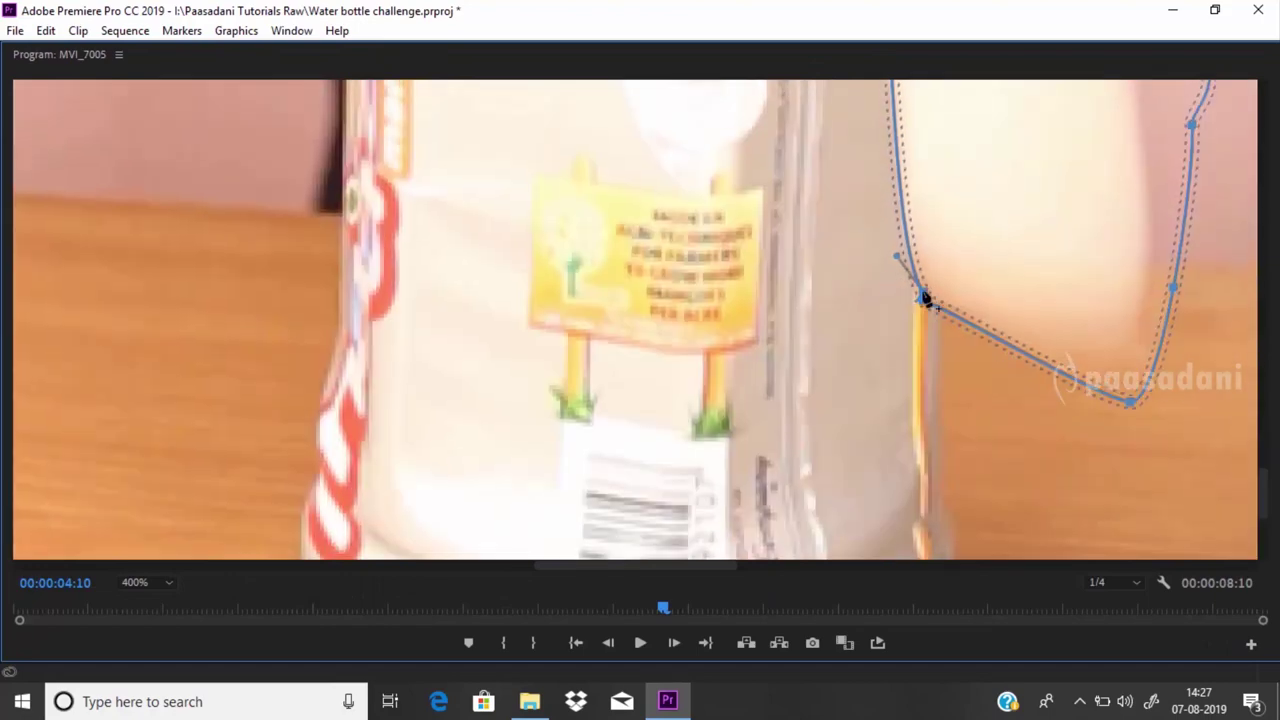
drag(920, 294, 940, 298)
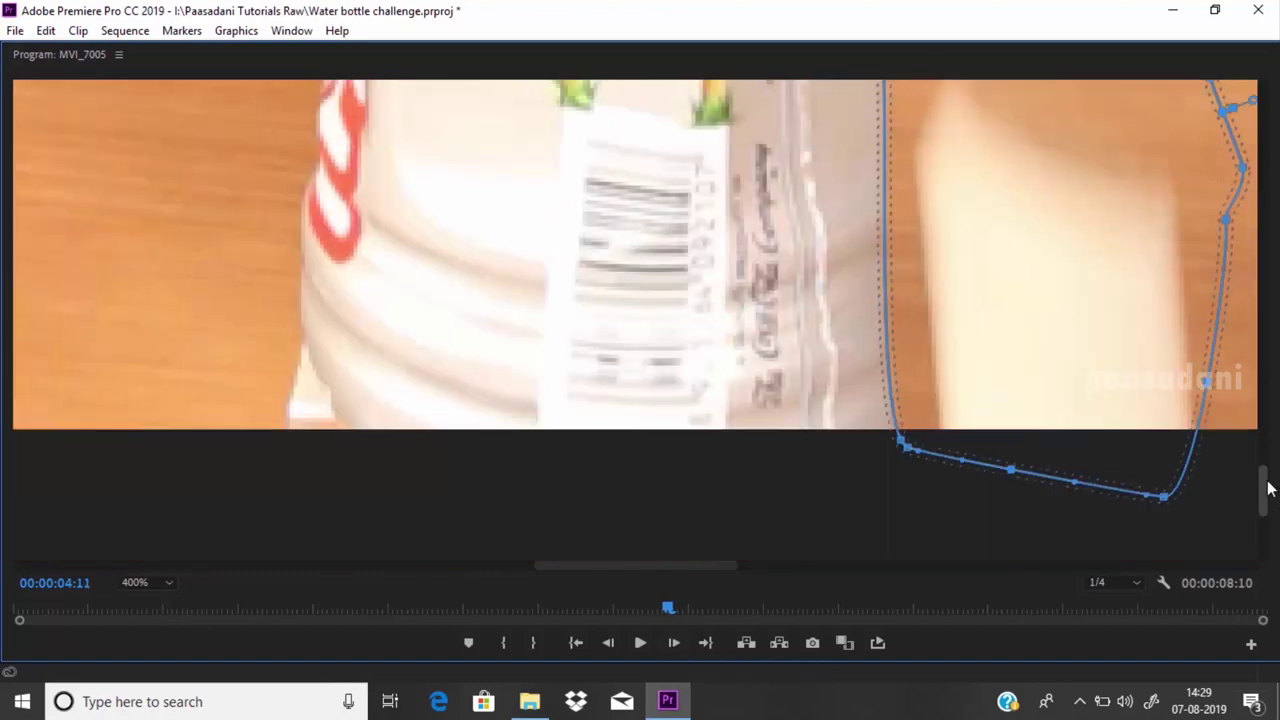
drag(1263, 490, 1262, 458)
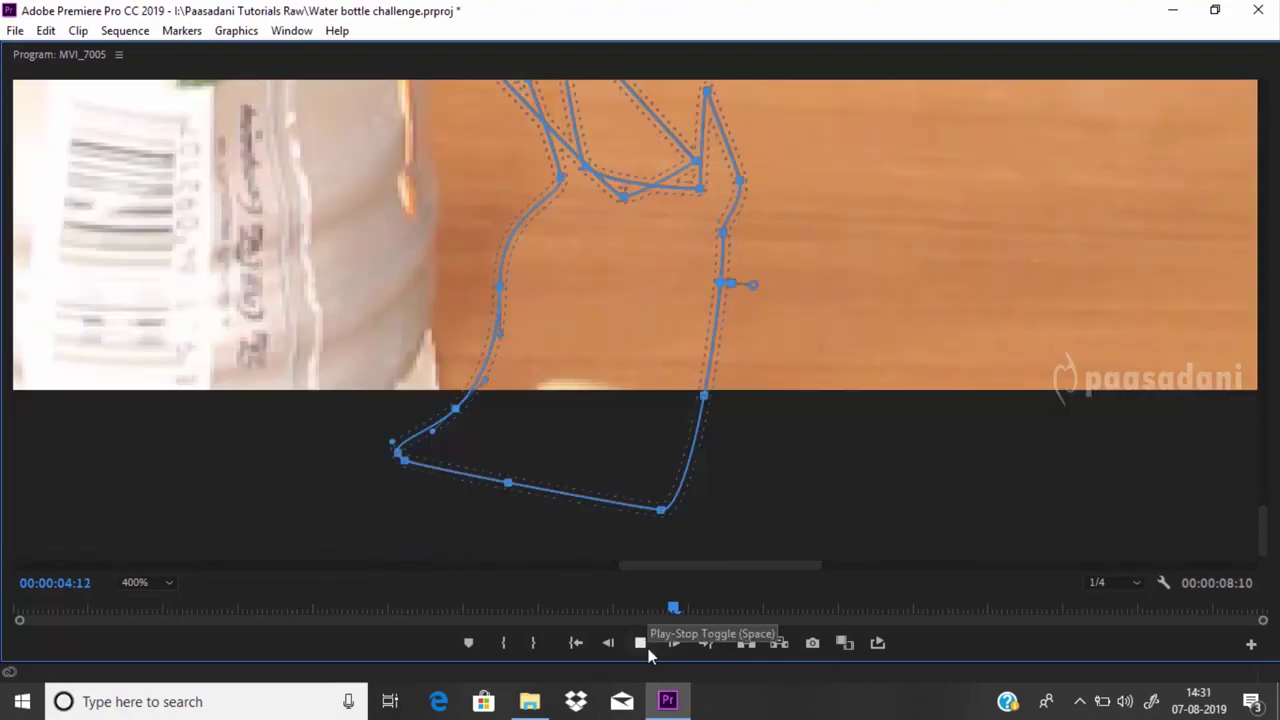
click(773, 608)
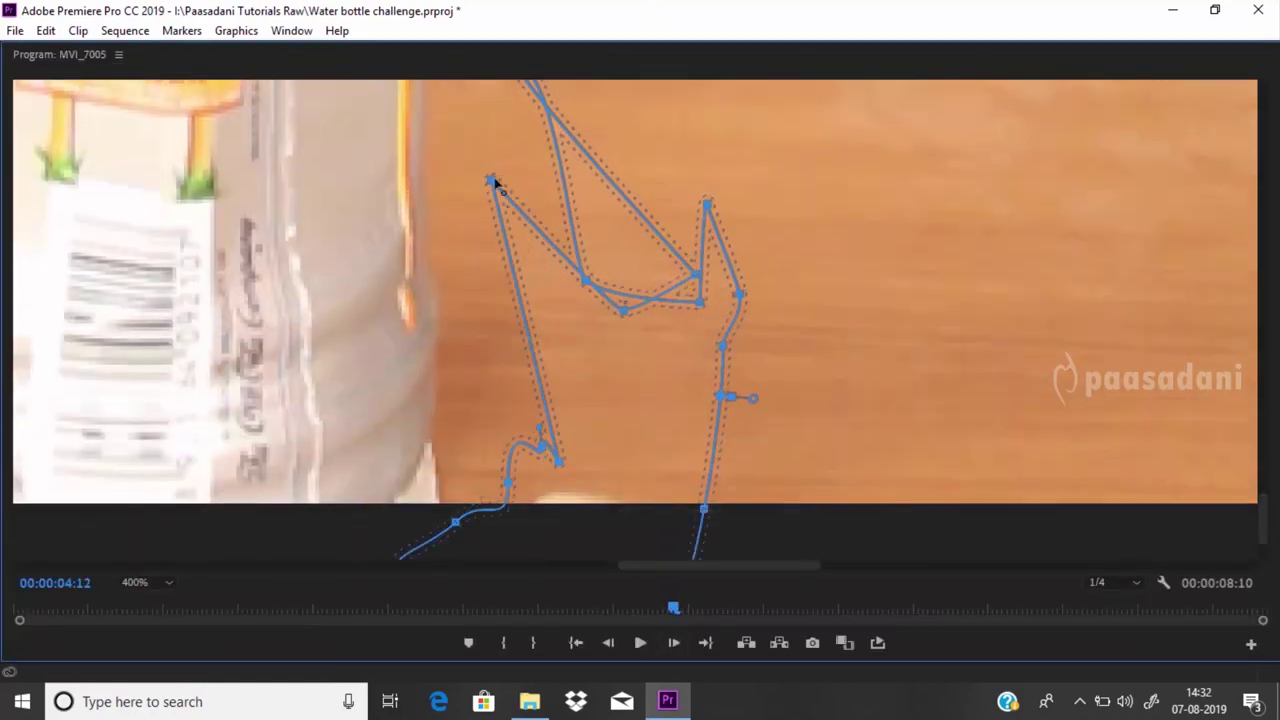
drag(491, 189, 614, 534)
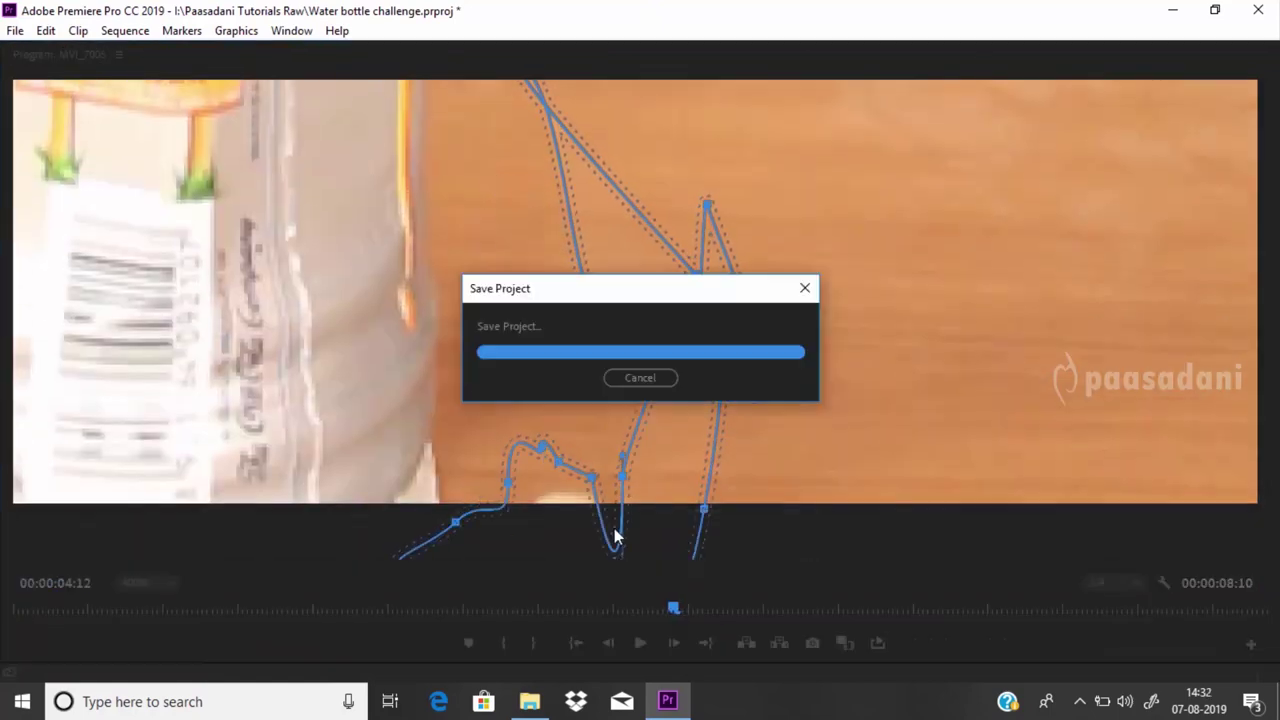
drag(1262, 509, 1262, 519)
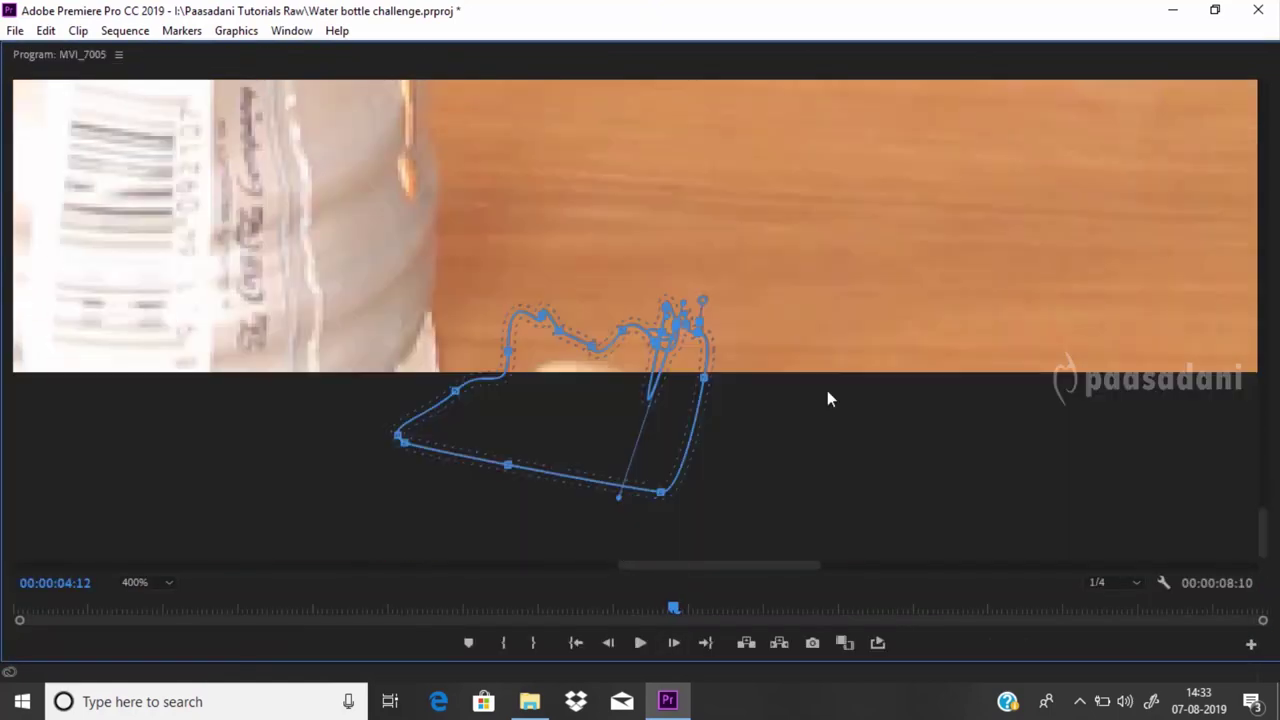
- At frame 00:00:04:13, reshape the mask points so the outline hugs the cap
click(677, 642)
scroll(1230, 520, down, 3)
drag(530, 405, 600, 434)
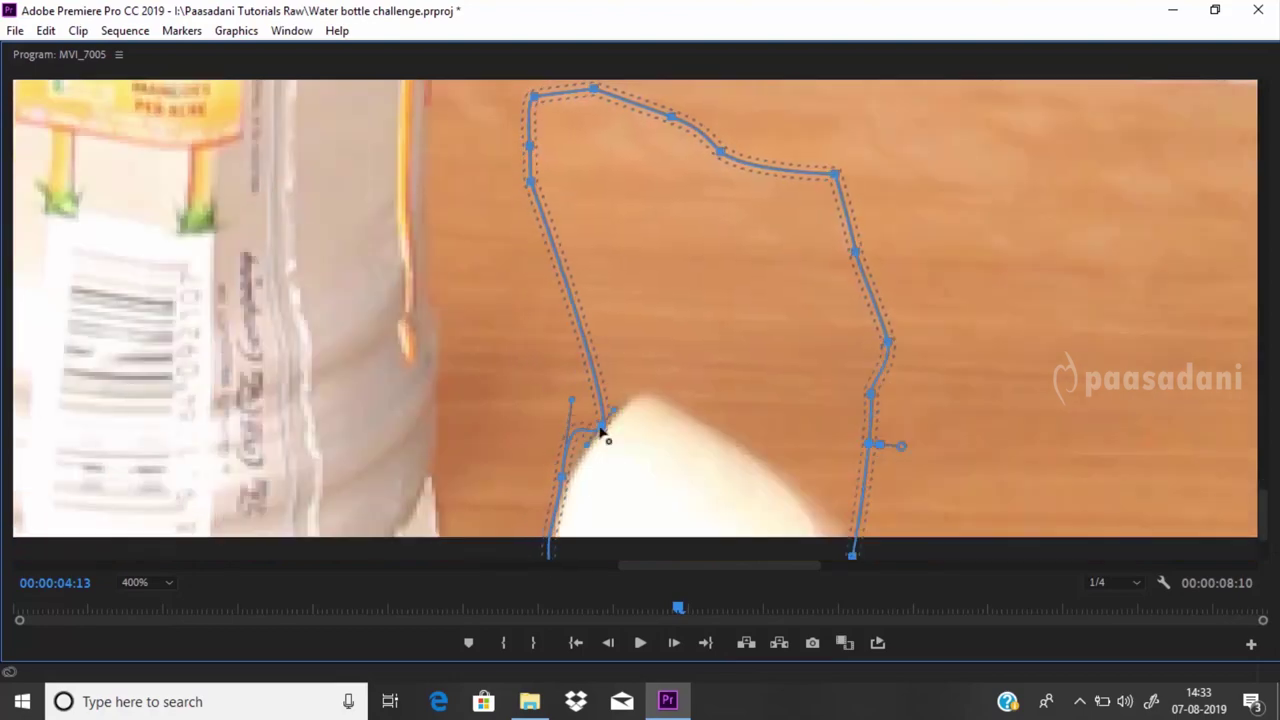
scroll(810, 505, down, 3)
drag(678, 318, 631, 223)
scroll(617, 190, up, 3)
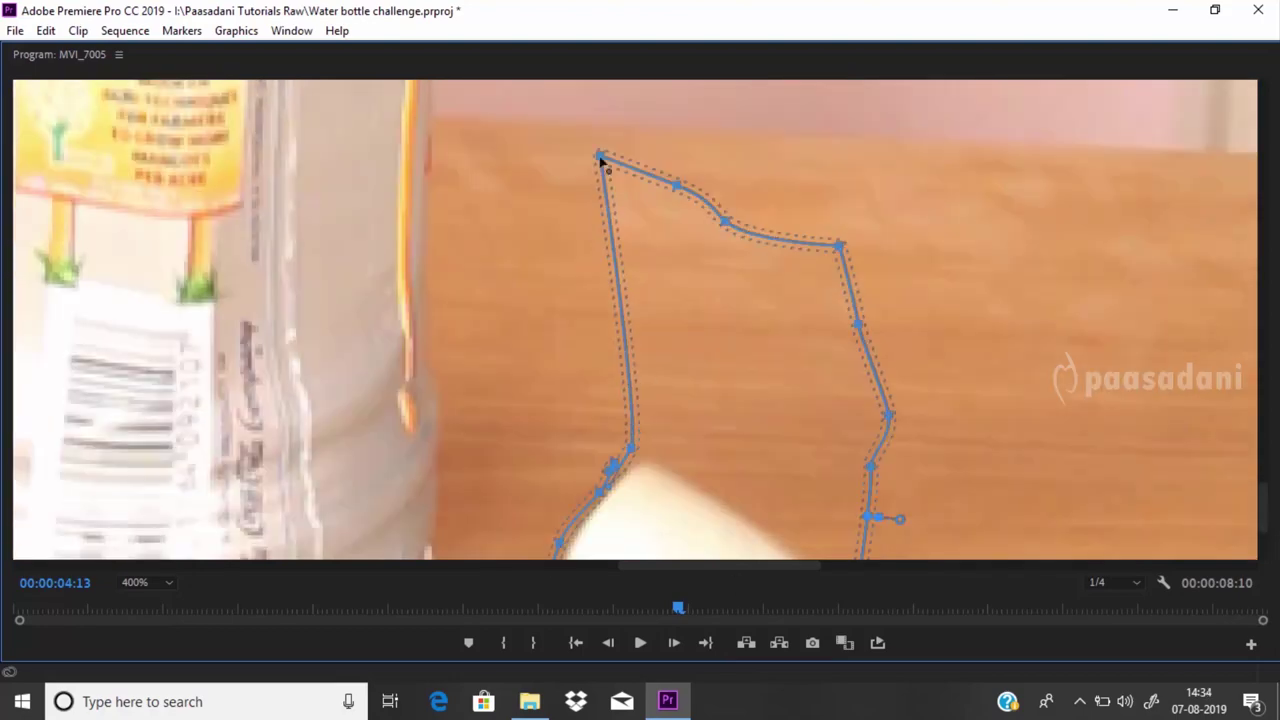
drag(603, 163, 646, 449)
drag(723, 217, 790, 527)
mouse_move(843, 249)
mouse_down()
mouse_move(858, 325)
mouse_move(802, 538)
mouse_up()
scroll(840, 312, down, 3)
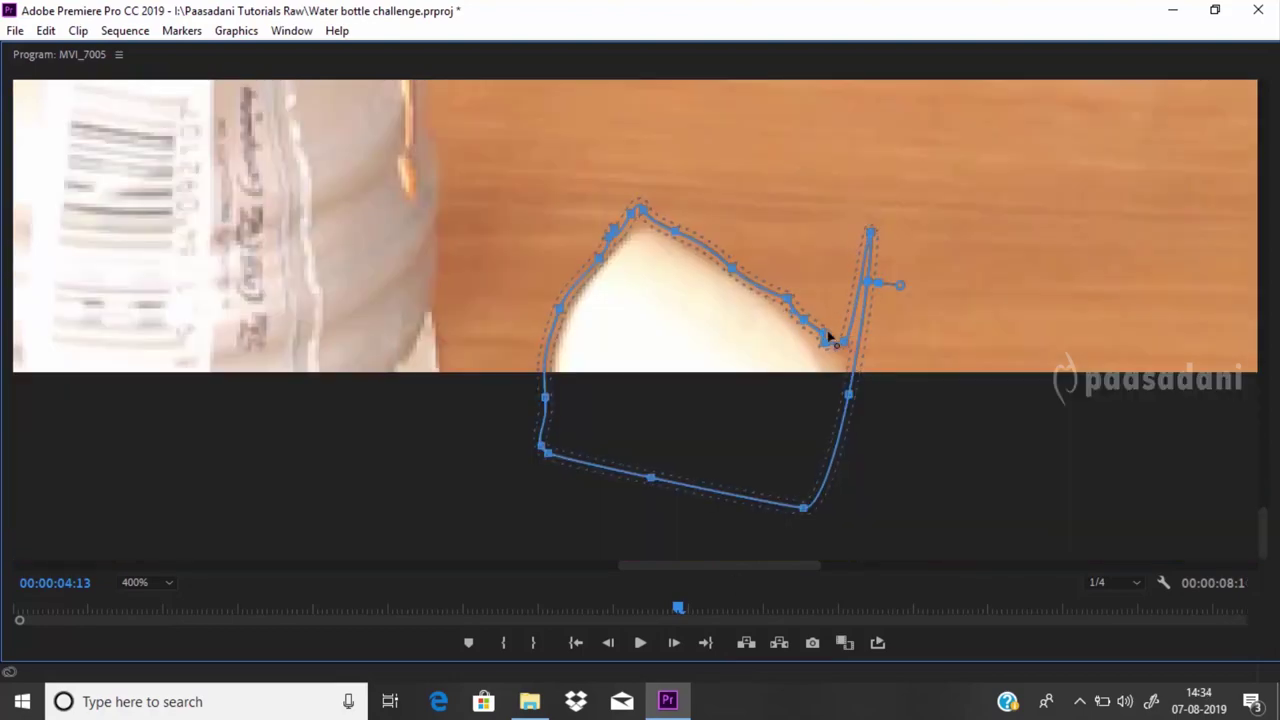
- On the next frame, reshape the mask outline and pull the spike point onto the cap's edge
key(Right)
scroll(640, 309, up, 3)
drag(640, 309, 637, 447)
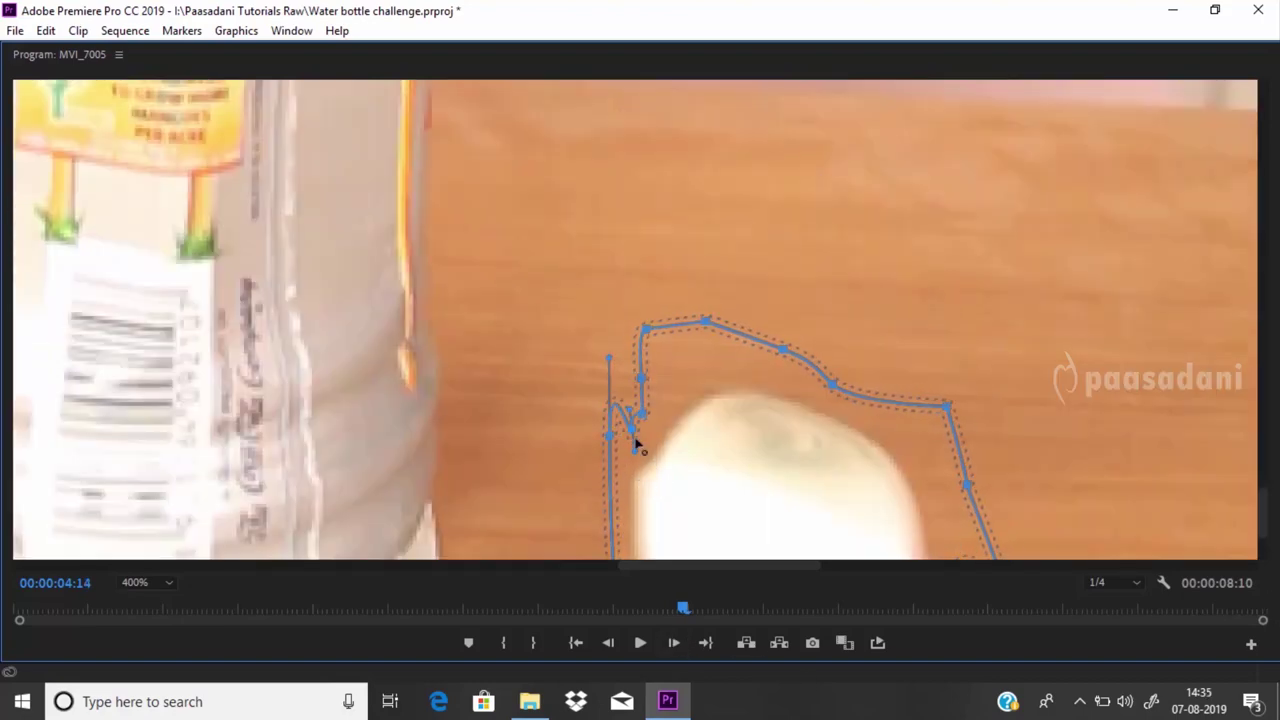
scroll(612, 443, down, 3)
drag(966, 334, 800, 505)
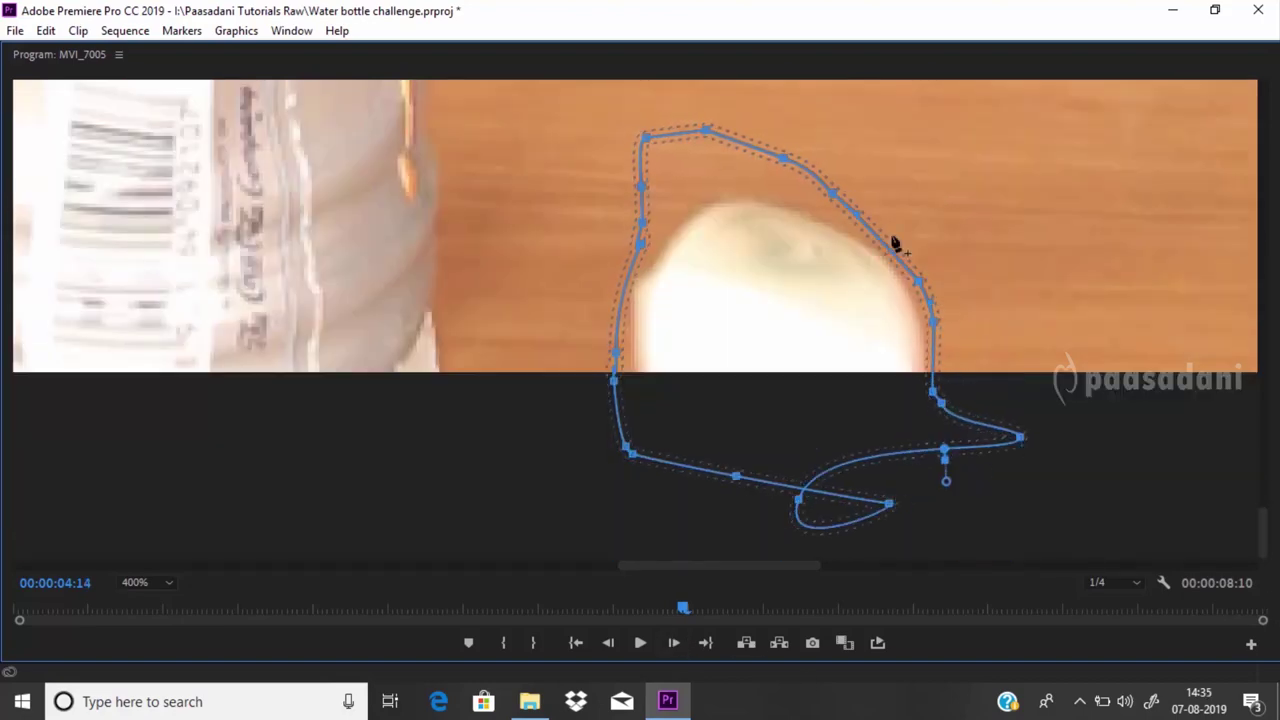
drag(706, 132, 700, 203)
drag(645, 135, 660, 258)
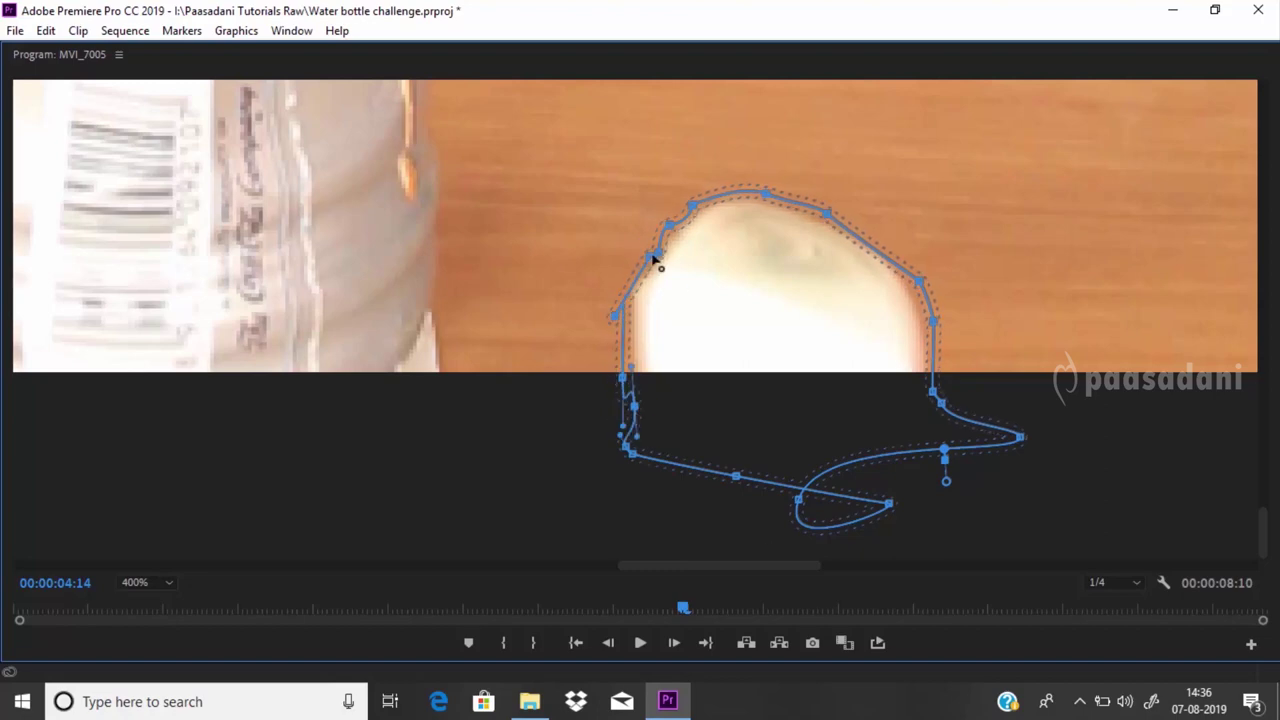
- At 00:00:04:15, pull the mask's upper edge onto the cap, then step to 00:00:04:17 and restore the monitor size
key(Right)
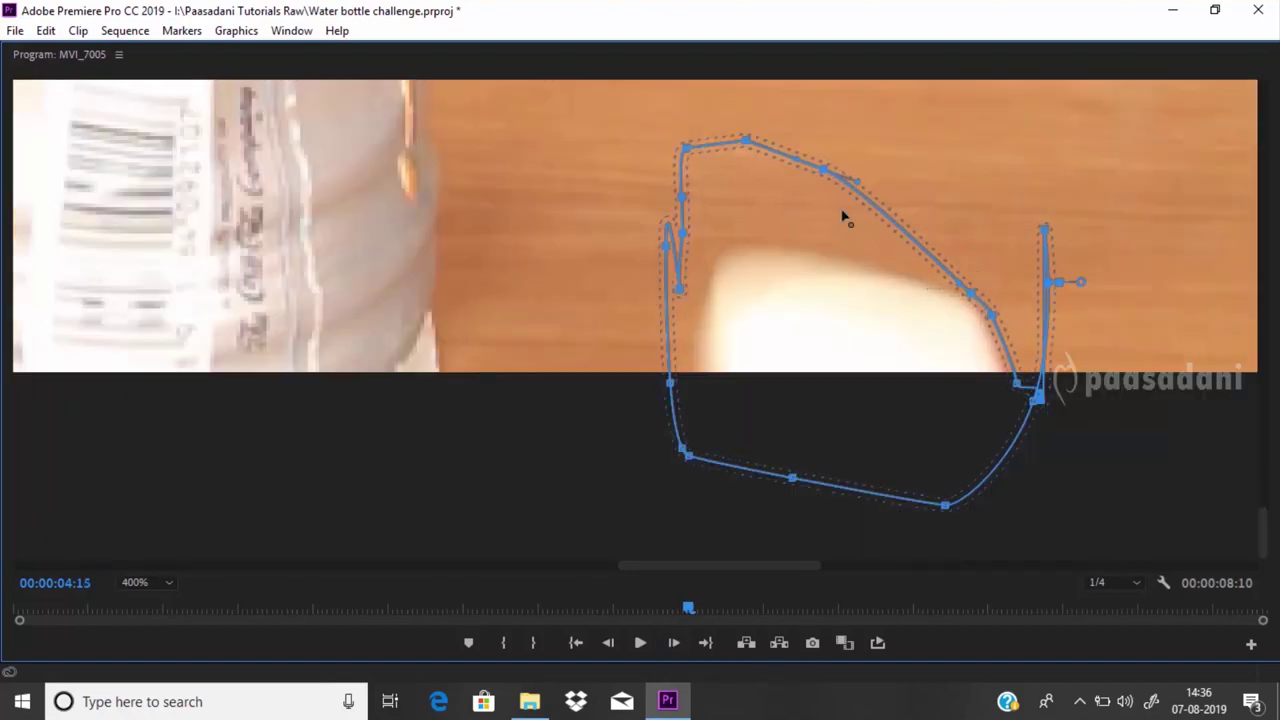
drag(843, 217, 689, 203)
key(Right)
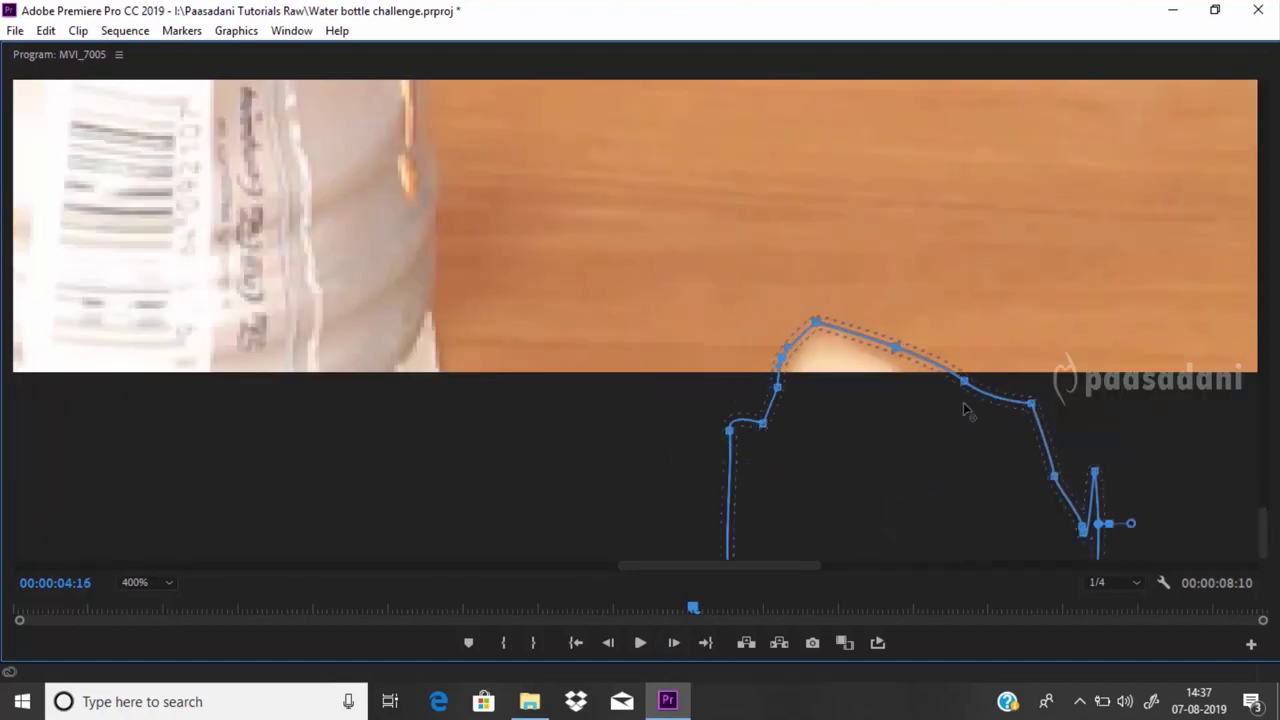
key(Right)
key(grave)
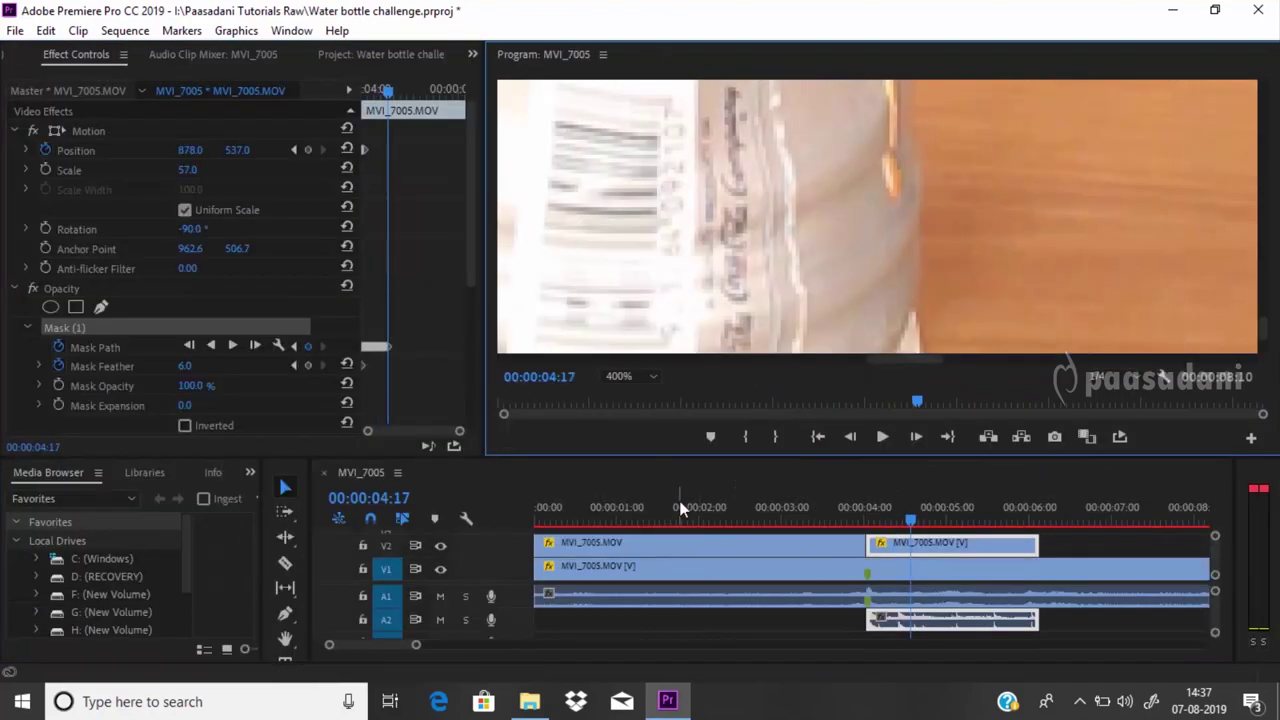
- Set the Program monitor zoom level to Fit so the whole video frame shows
click(653, 377)
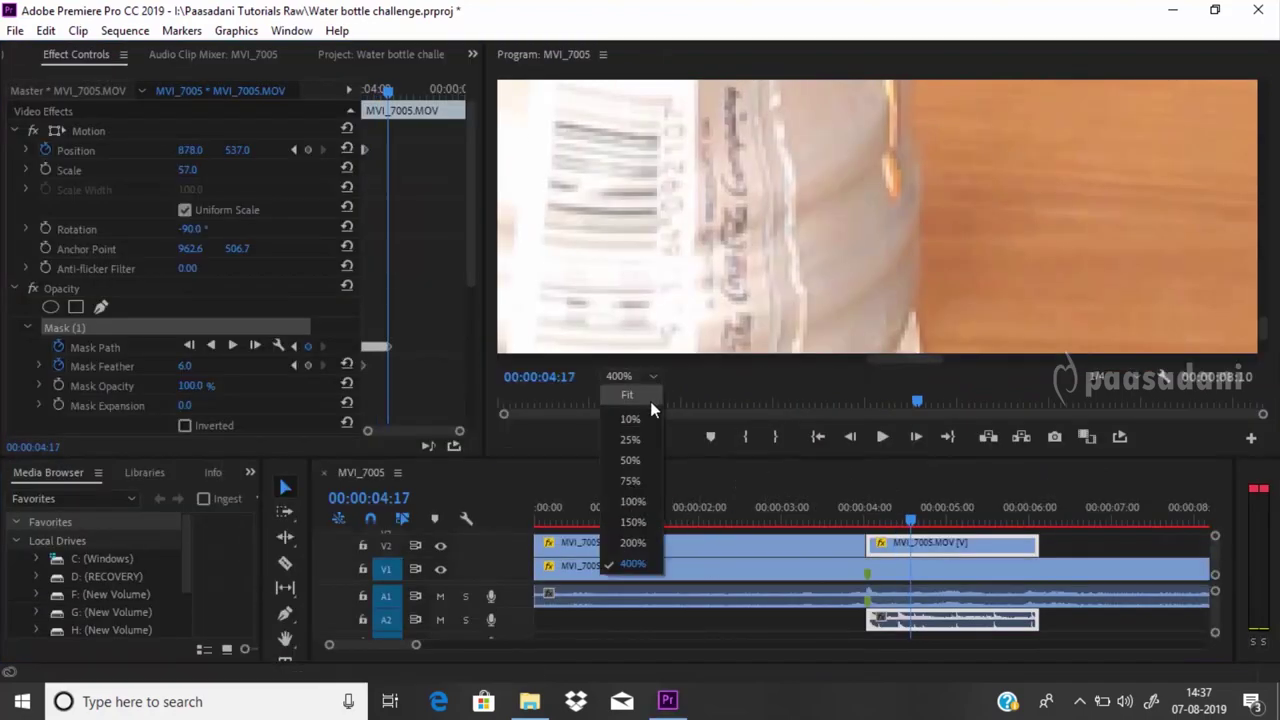
click(649, 402)
key(grave)
- Play the sequence from the start, then step frame by frame toward the kick at 00:00:03:16
key(grave)
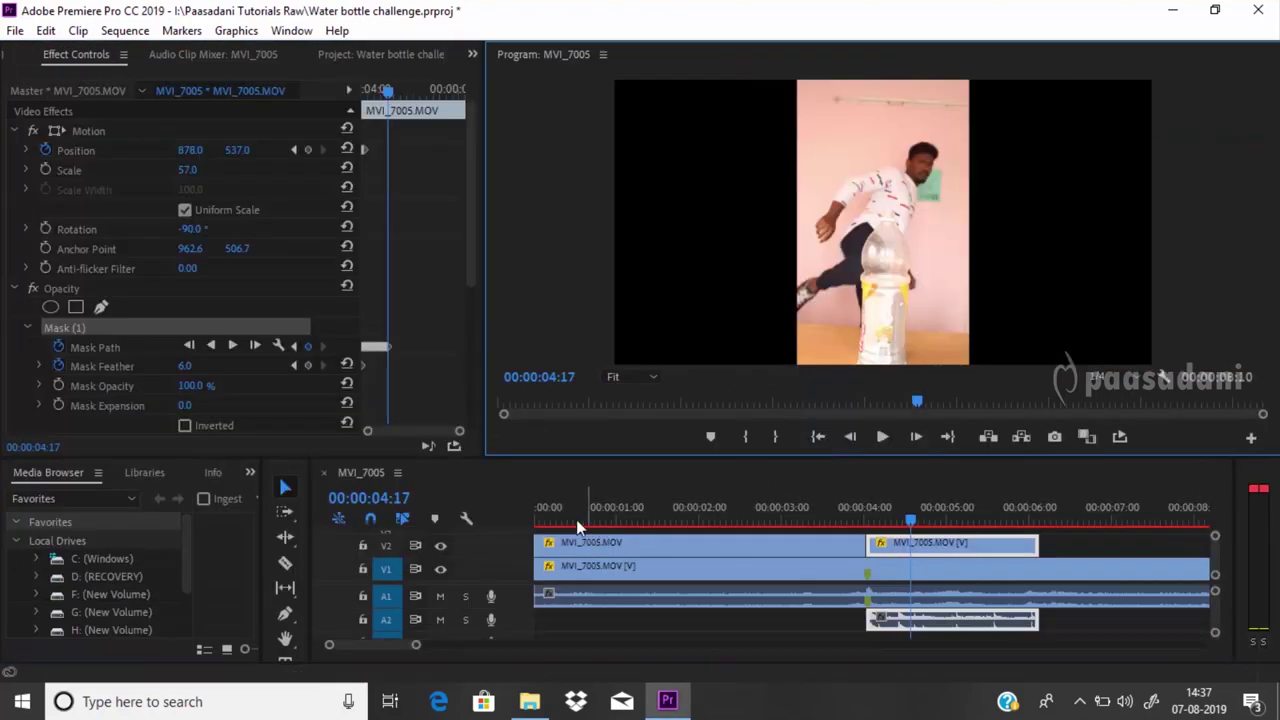
key(Home)
key(grave)
key(space)
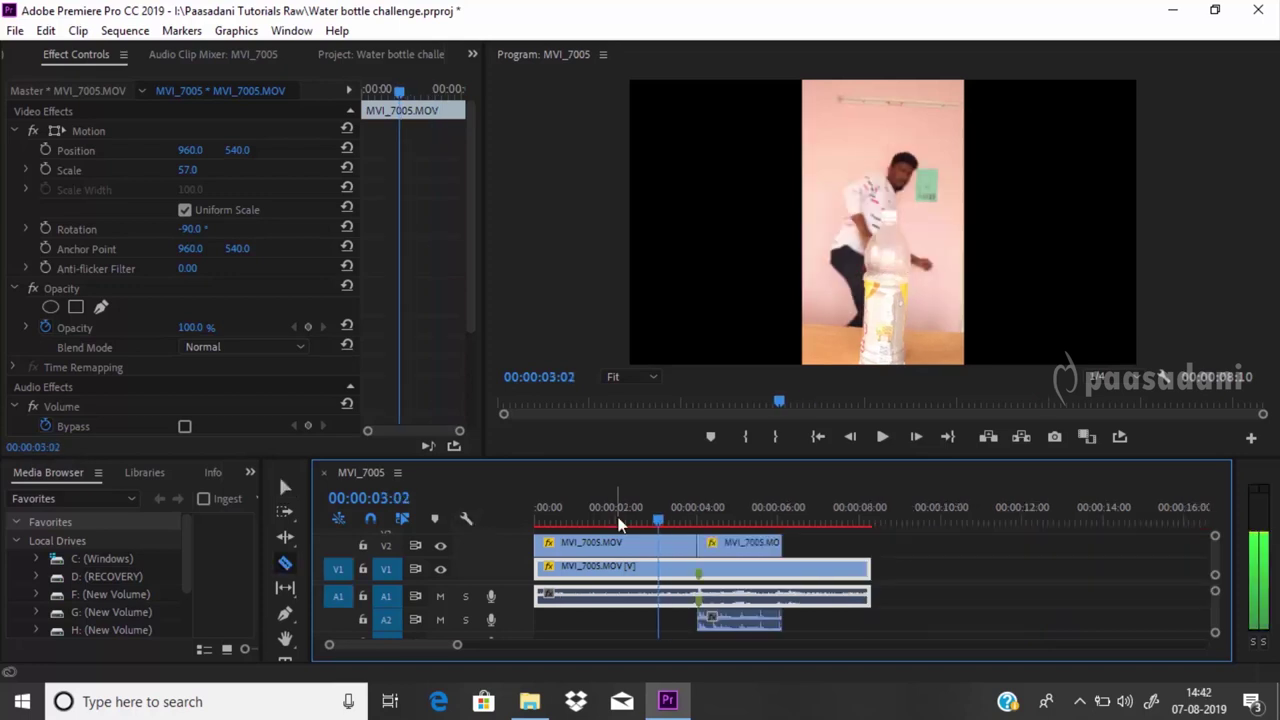
key(Right)
key(Right)
key(Right)
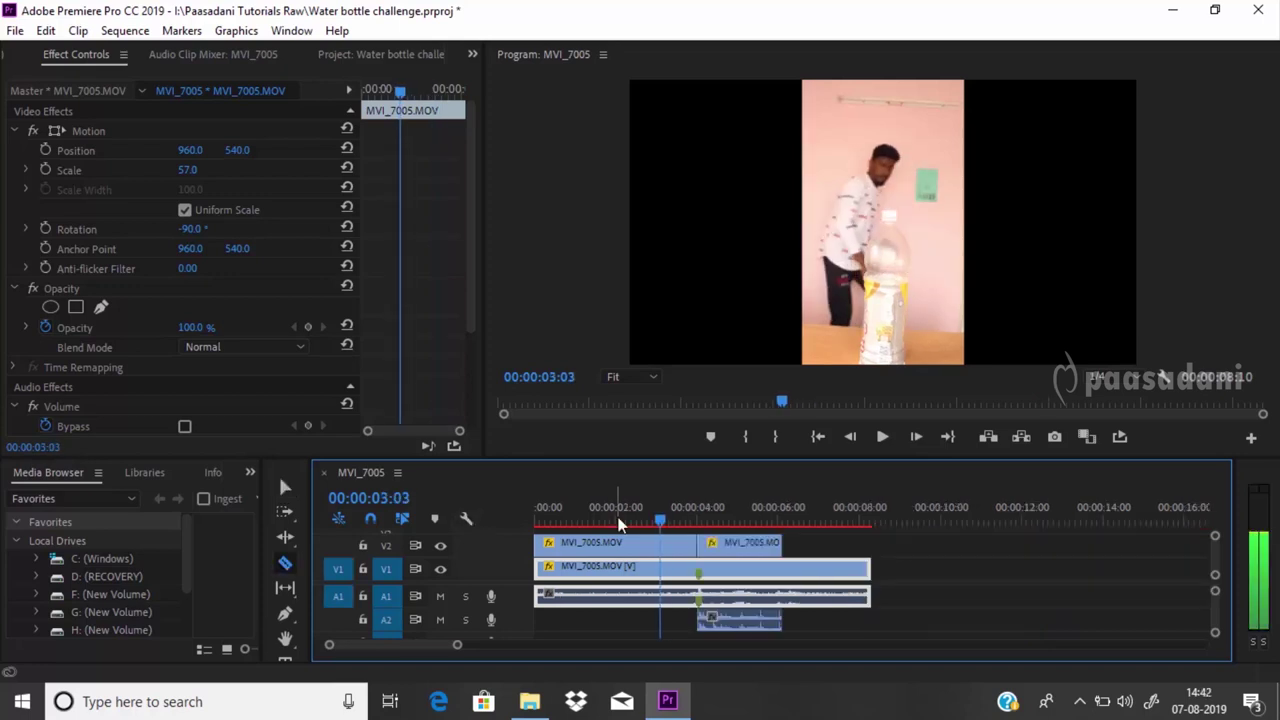
key(Right)
key(Right)
key(Right)
key(Right)
key(Right)
key(Right)
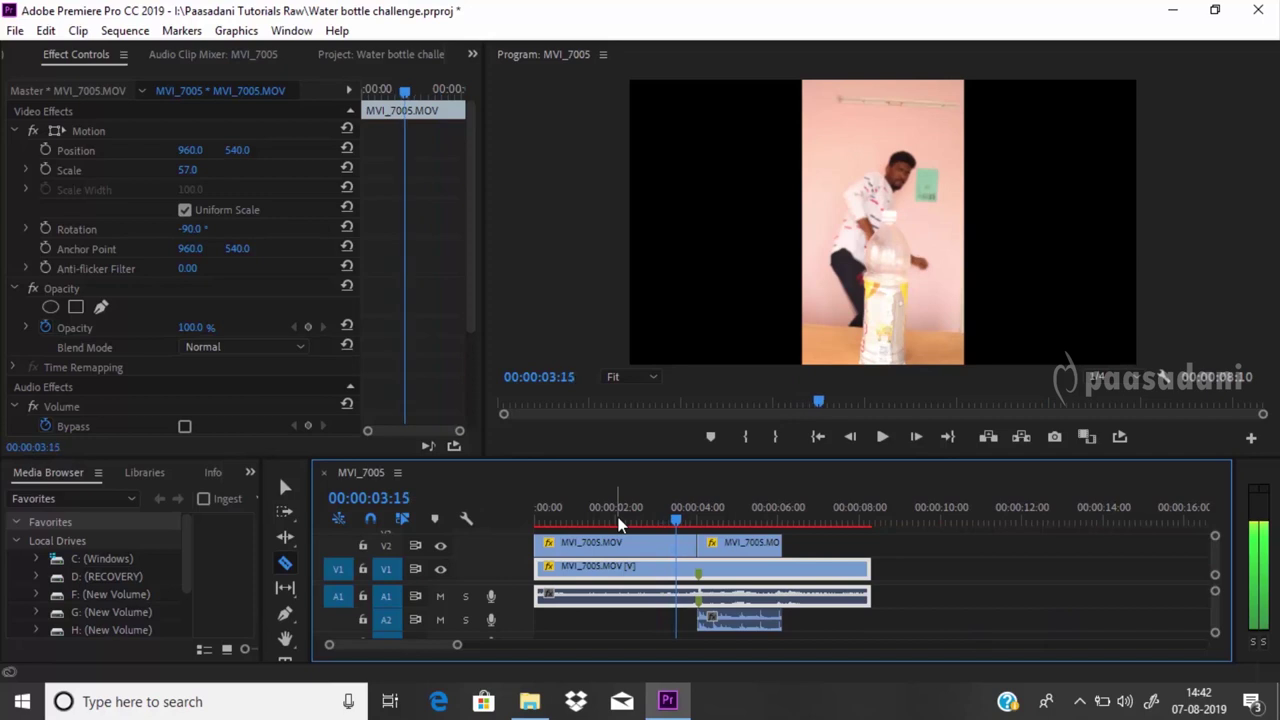
key(Right)
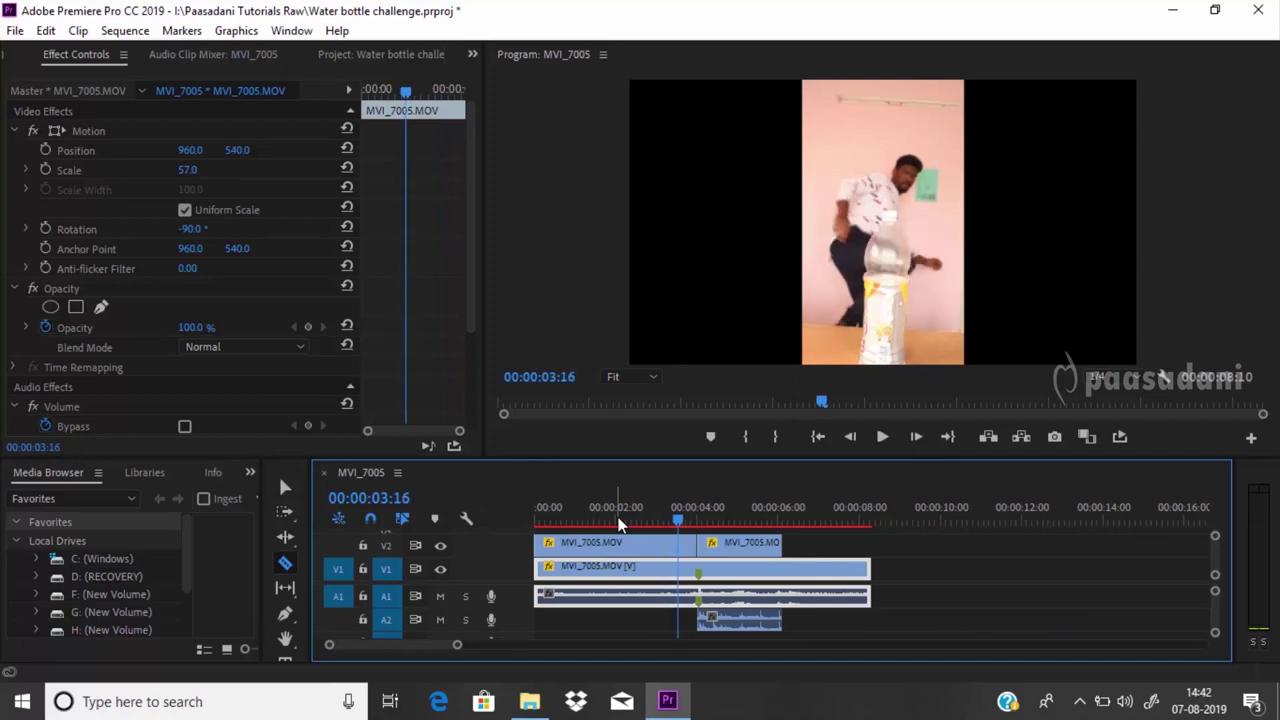
- Razor the bottle clip at 00:00:03:16 and 00:00:04:24, then select all clips after the second cut
click(682, 572)
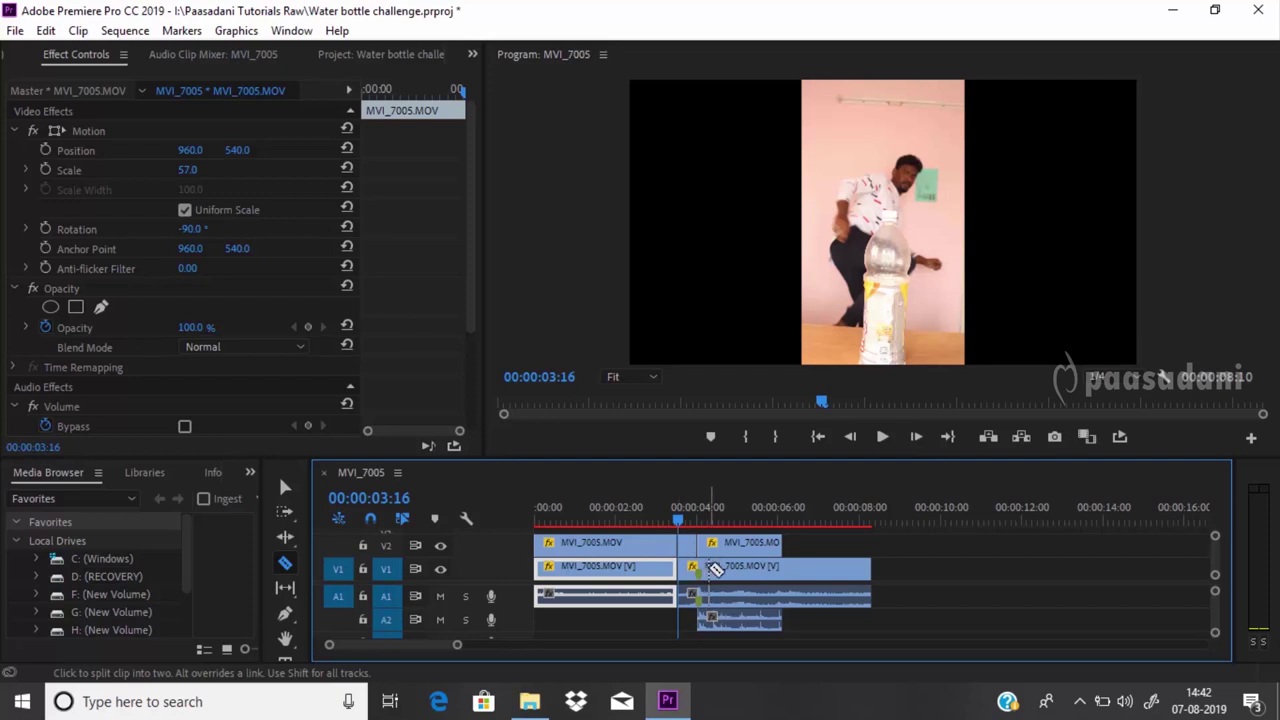
key(space)
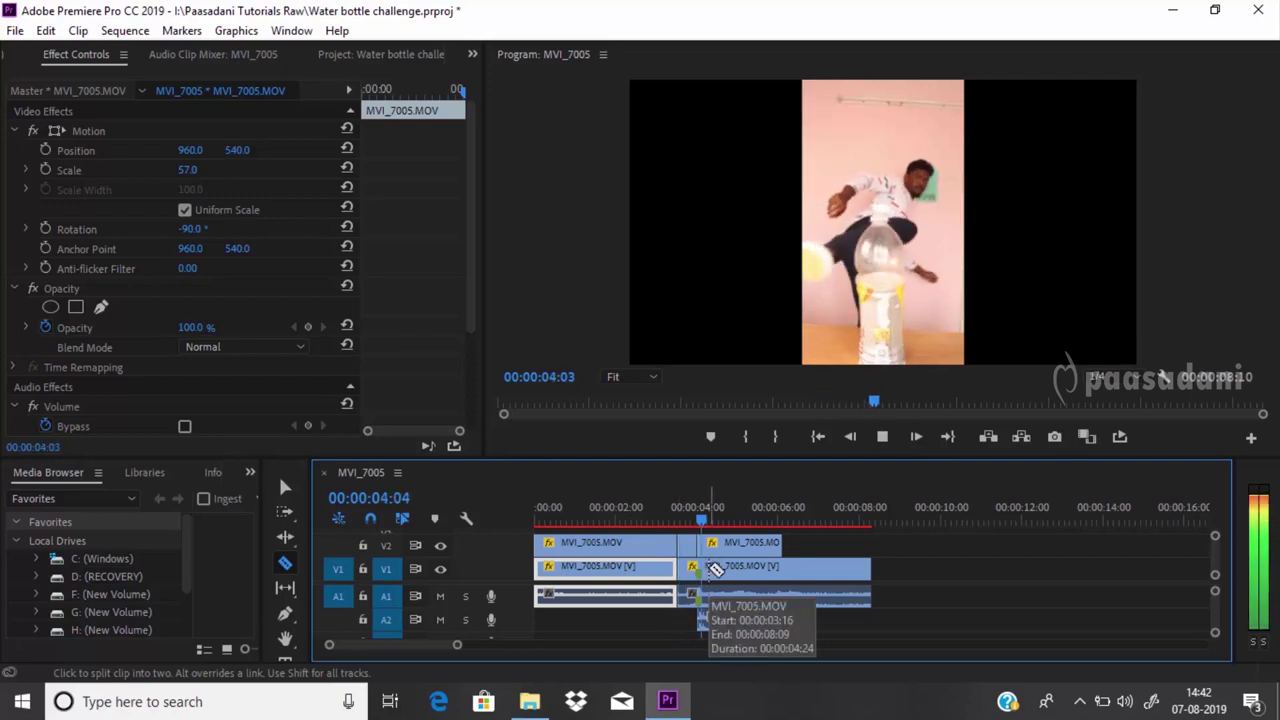
key(space)
key(space)
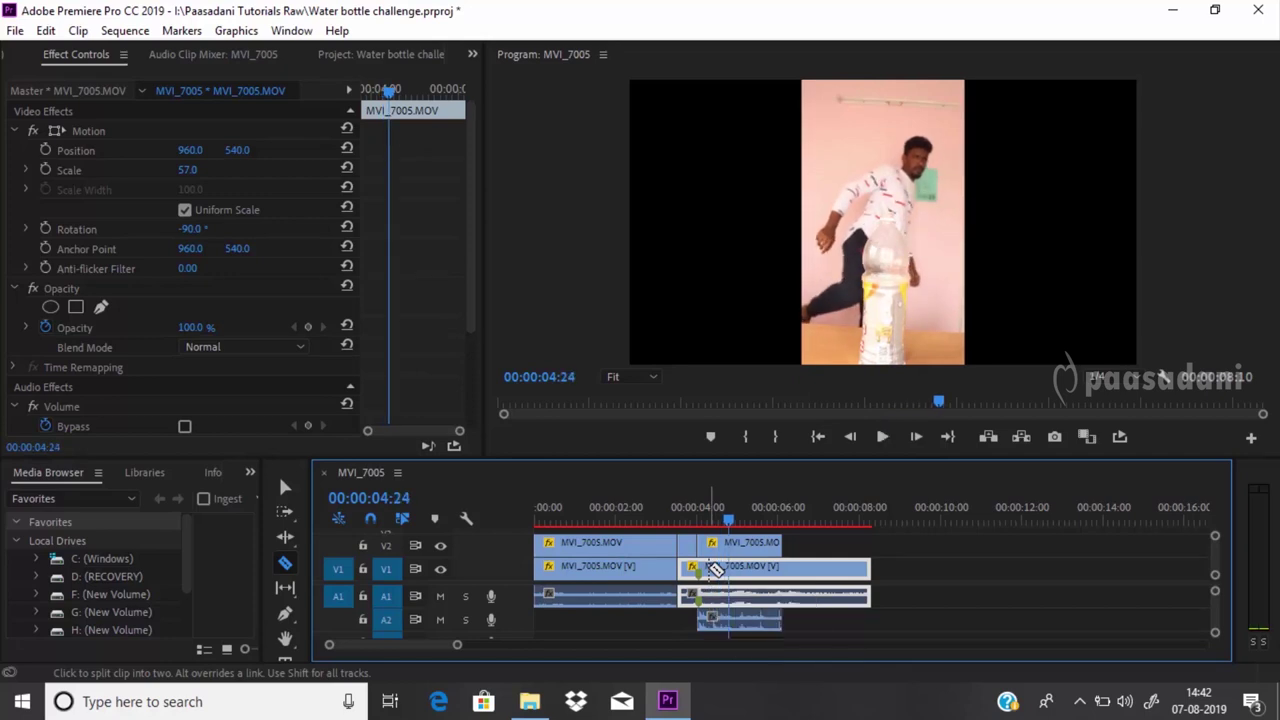
click(733, 569)
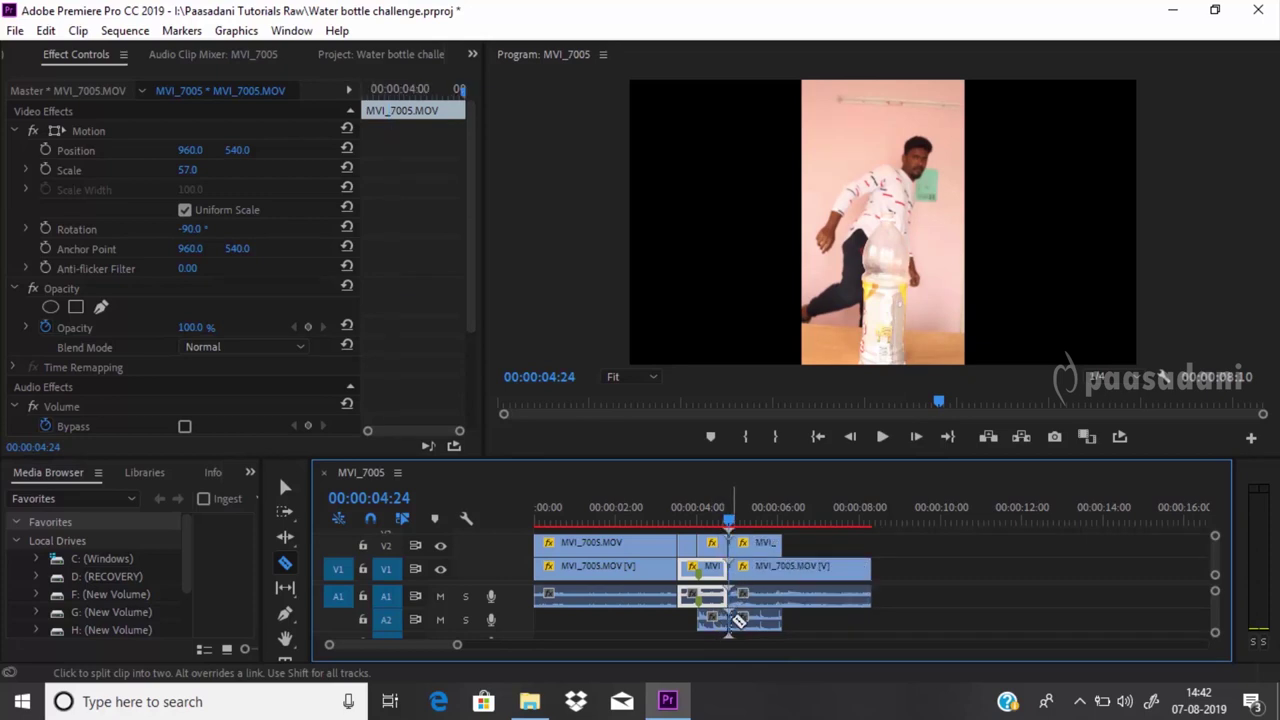
key(v)
drag(912, 632, 773, 525)
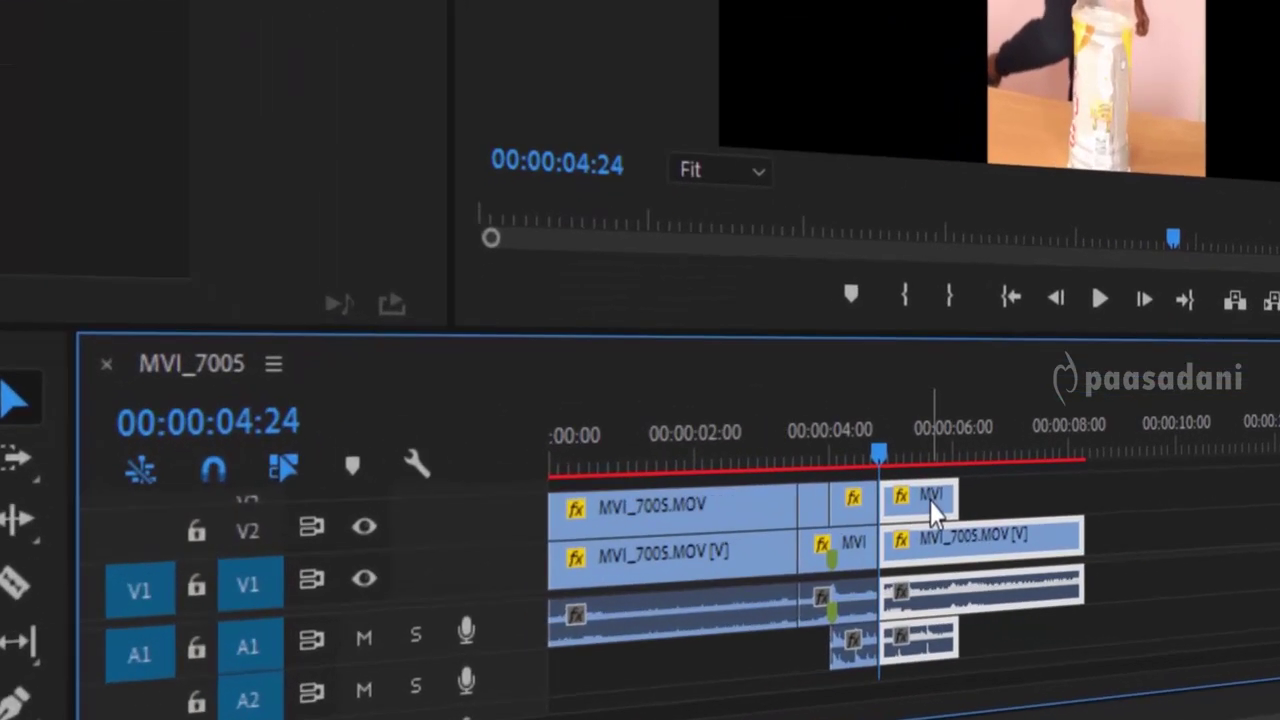
- Push the later clips past 00:00:10:00 and set the kick section clips to 50% speed
drag(772, 541, 772, 541)
drag(945, 497, 1200, 500)
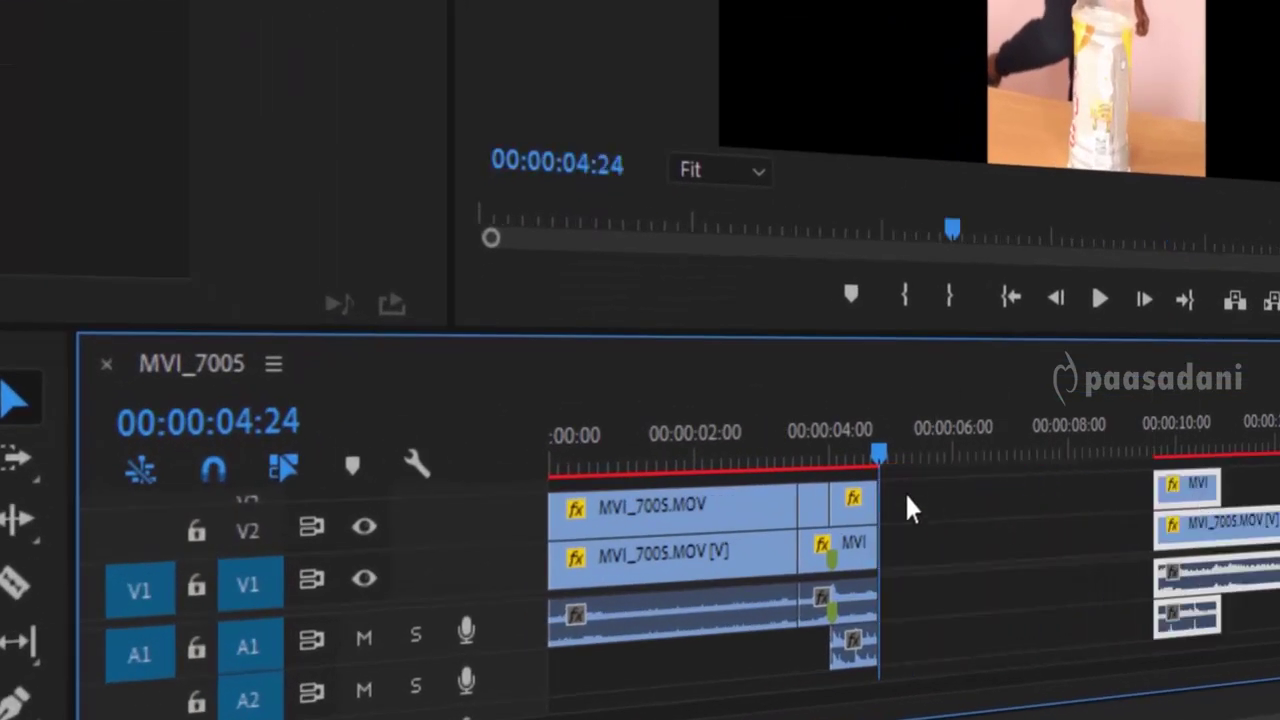
drag(916, 478, 816, 676)
right_click(857, 558)
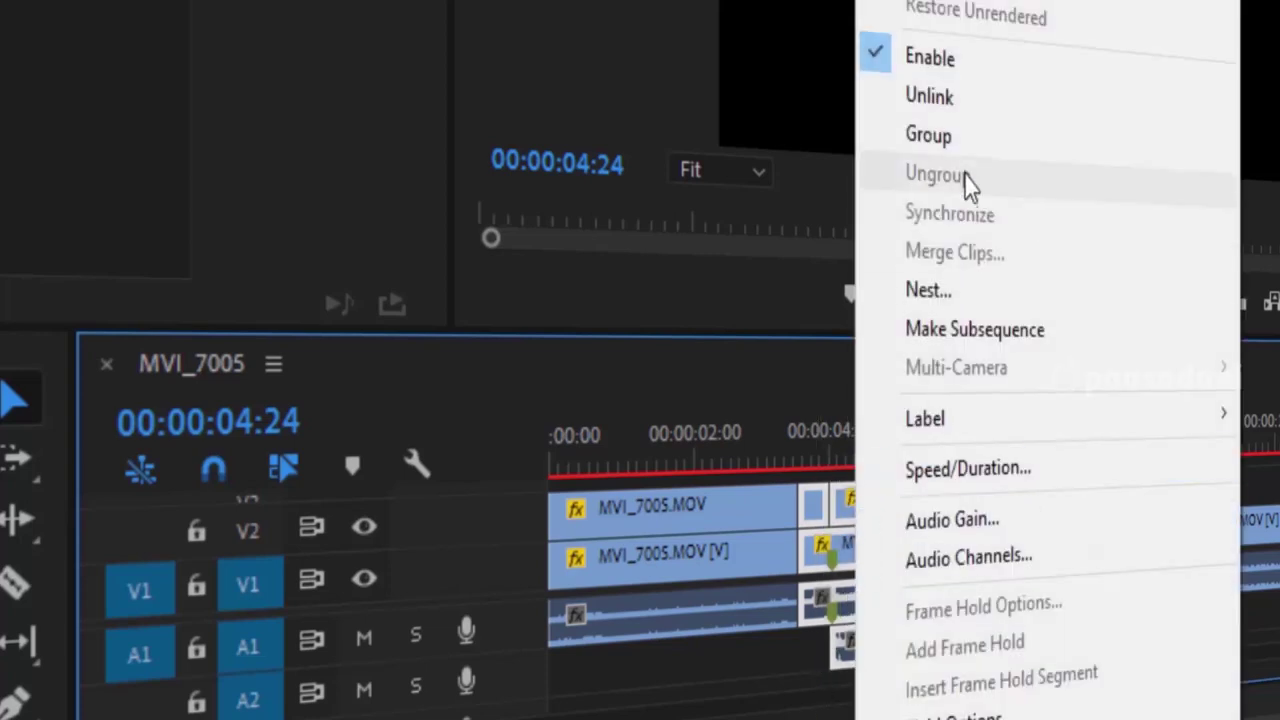
click(985, 468)
text(50)
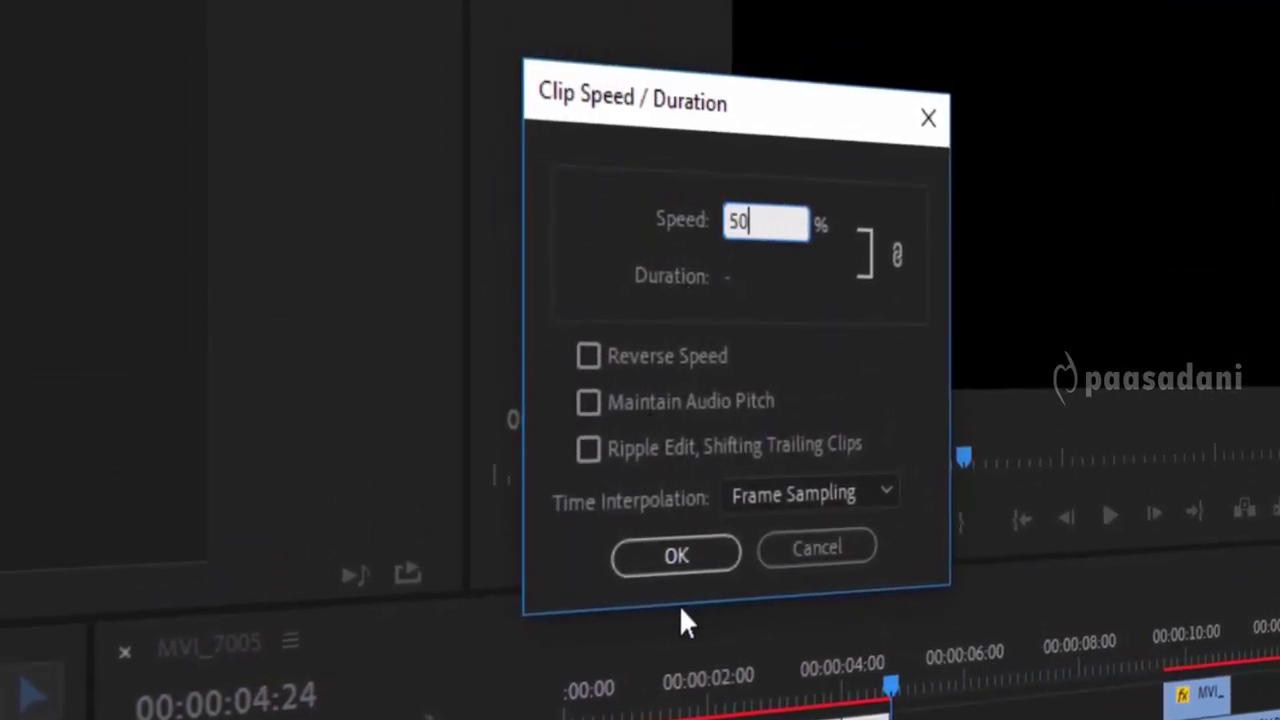
click(680, 562)
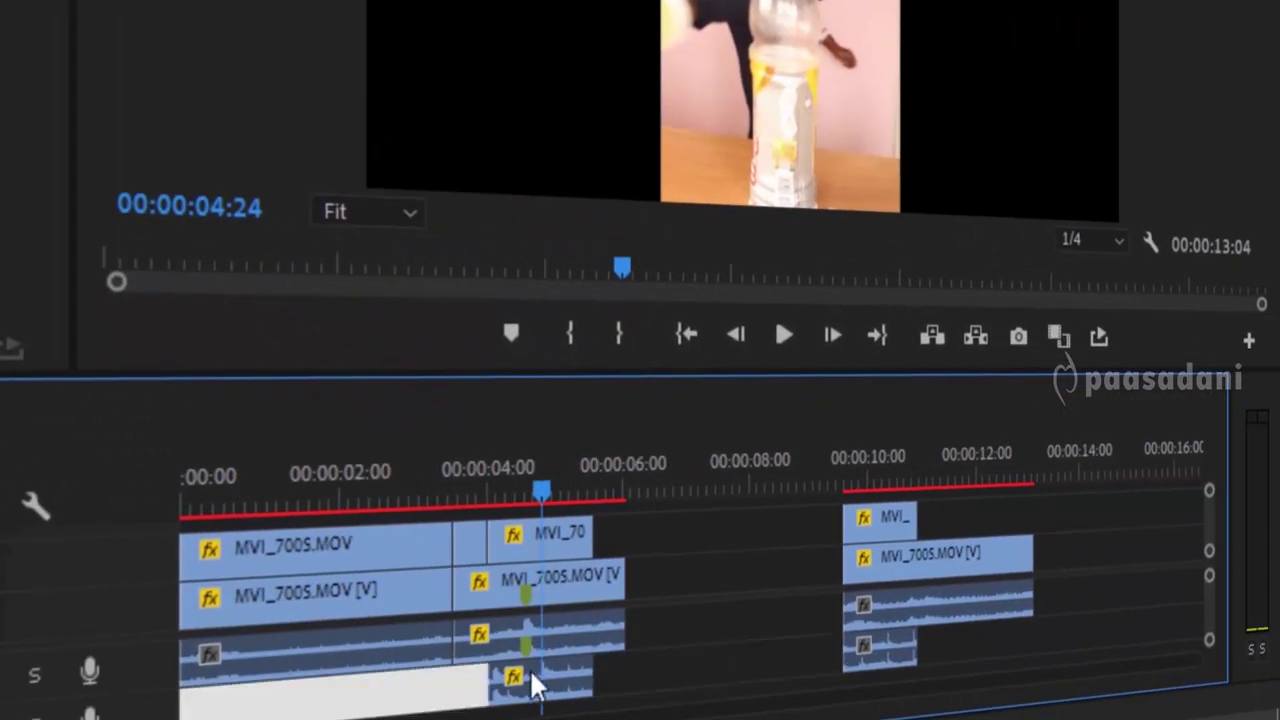
- Shift the short clip and its audio about 15 frames right and trim the small V2 gap
click(540, 680)
drag(523, 673, 549, 669)
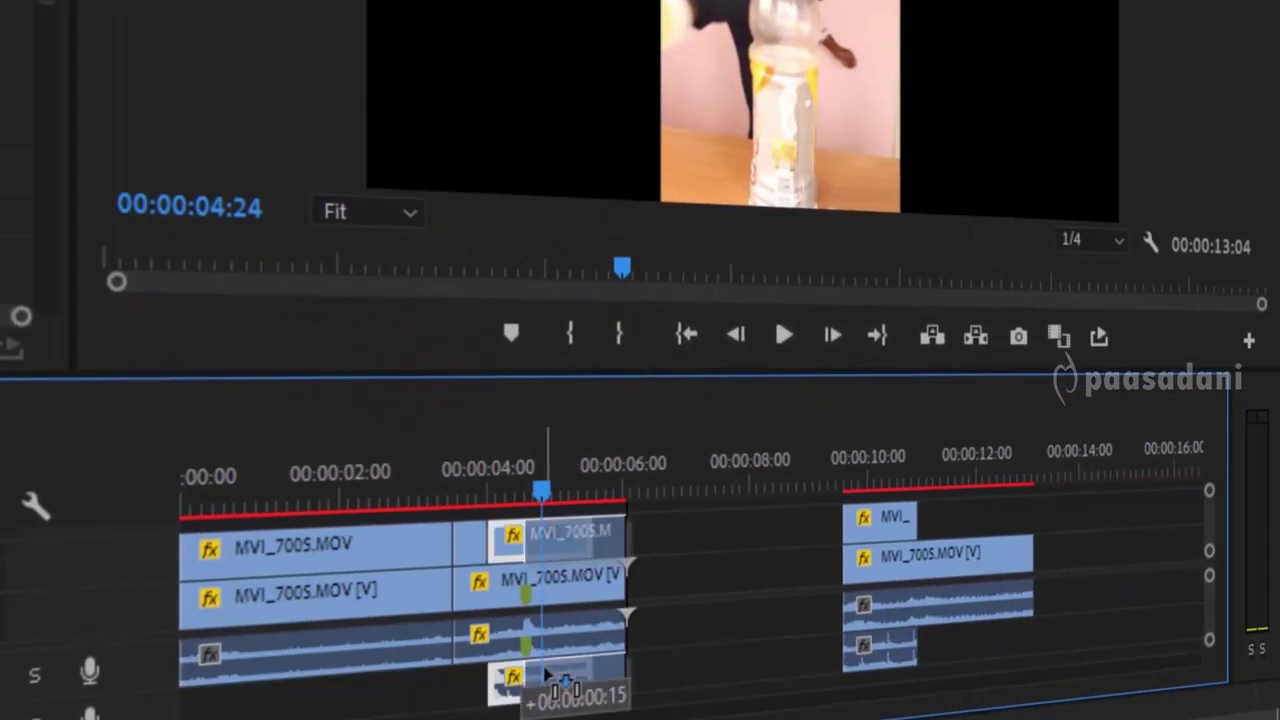
click(471, 545)
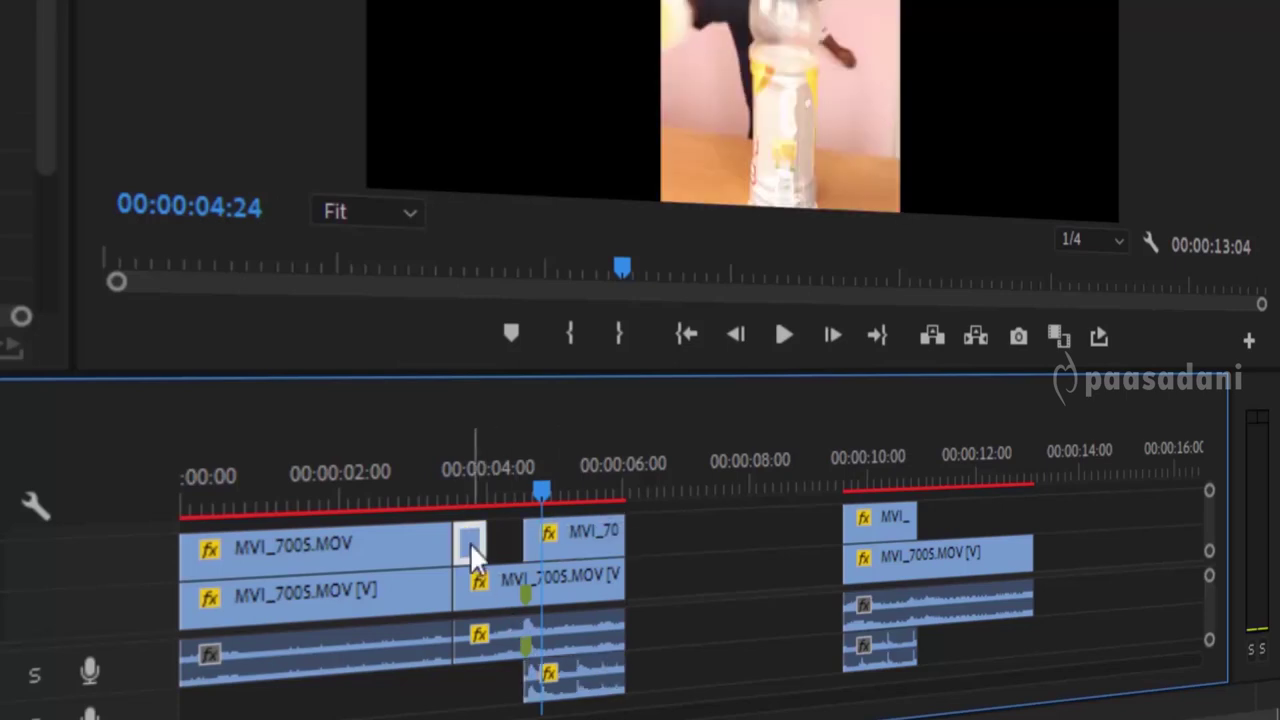
drag(474, 540, 515, 540)
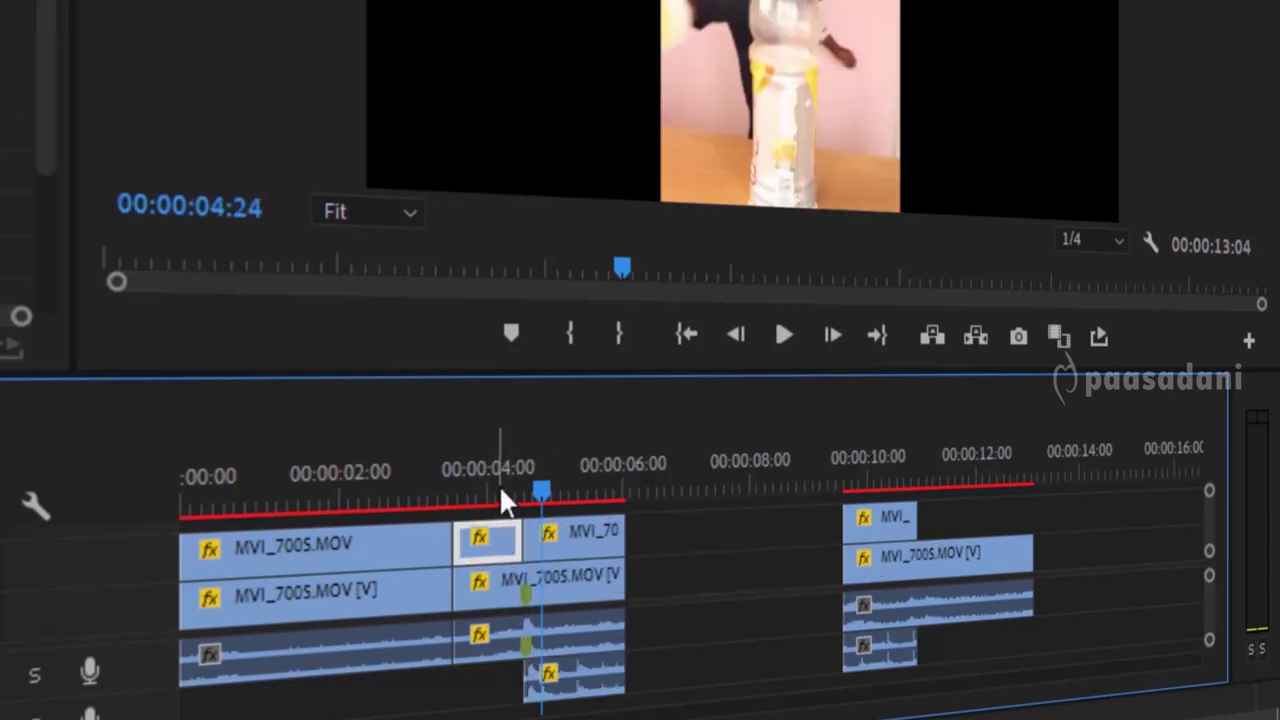
click(494, 490)
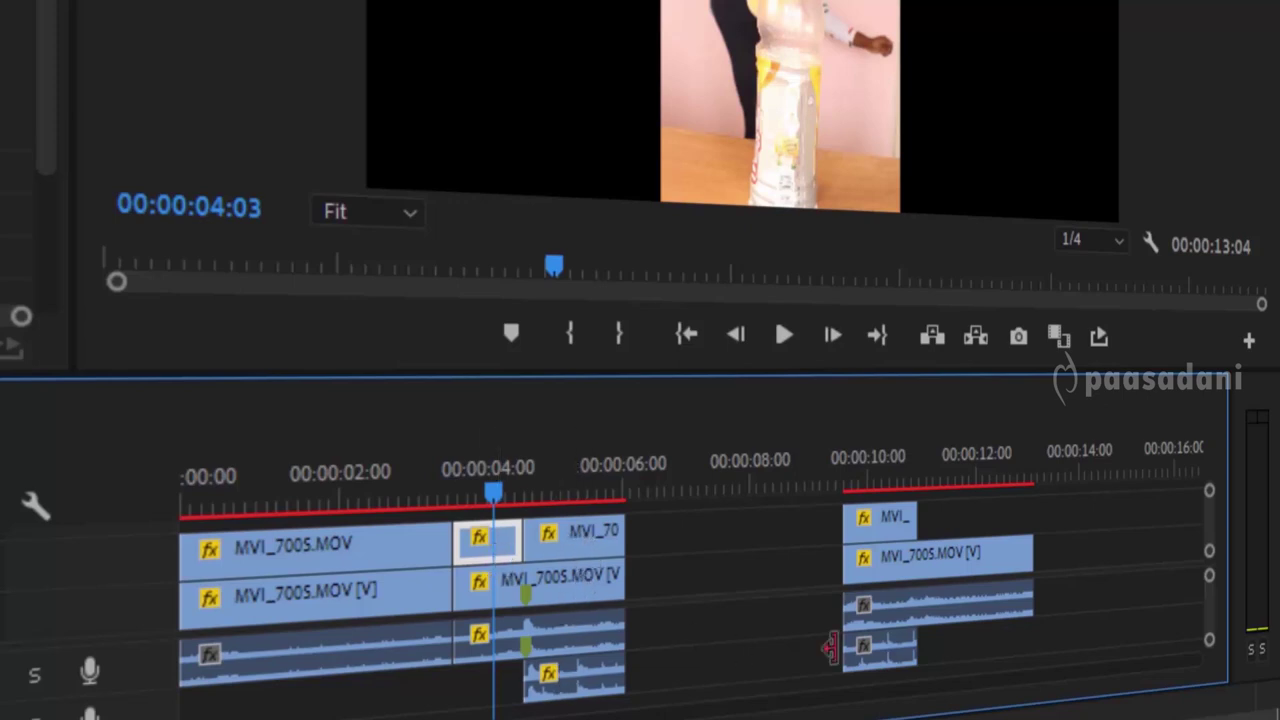
- Ripple Delete the gap after the slowed kick section
click(762, 540)
right_click(766, 537)
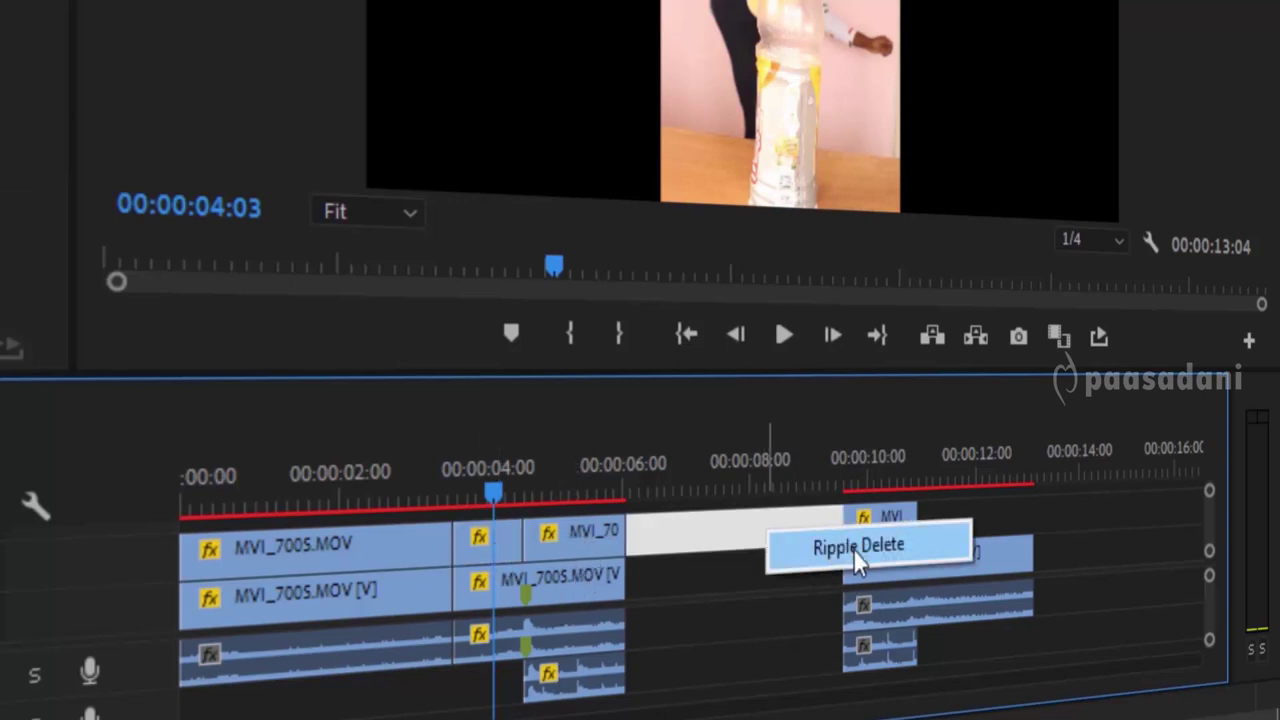
click(853, 549)
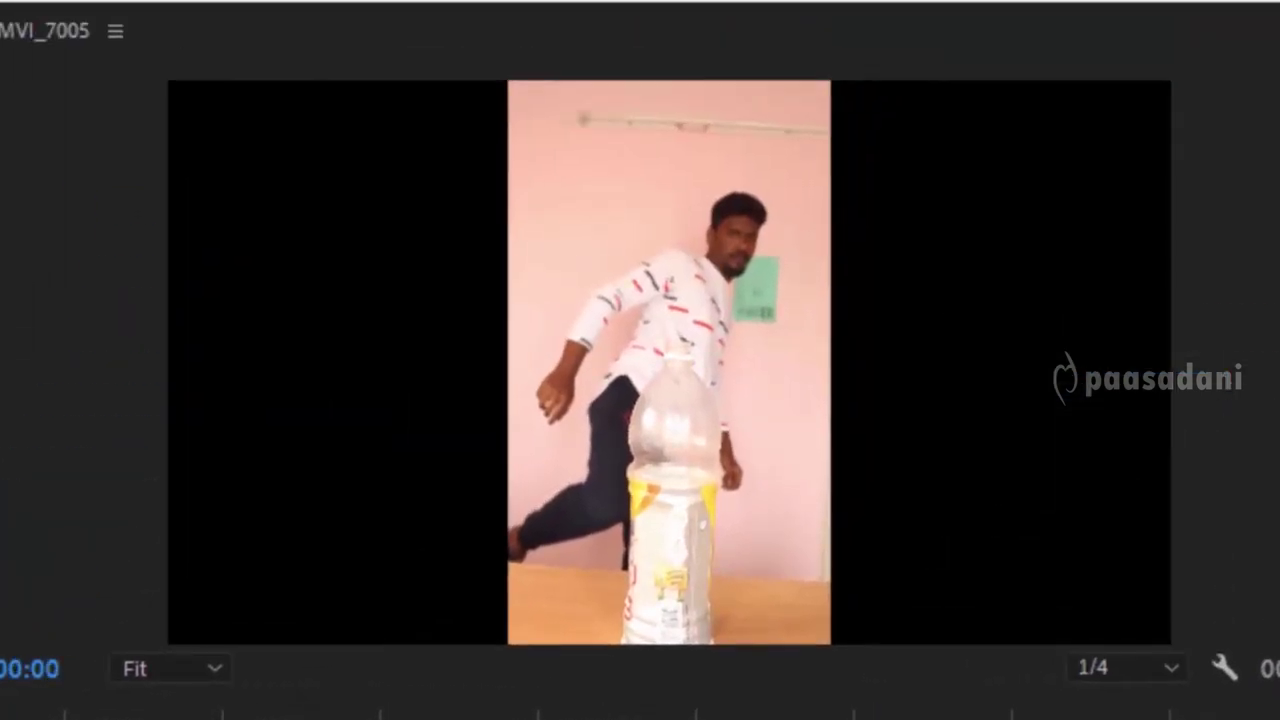
key(space)
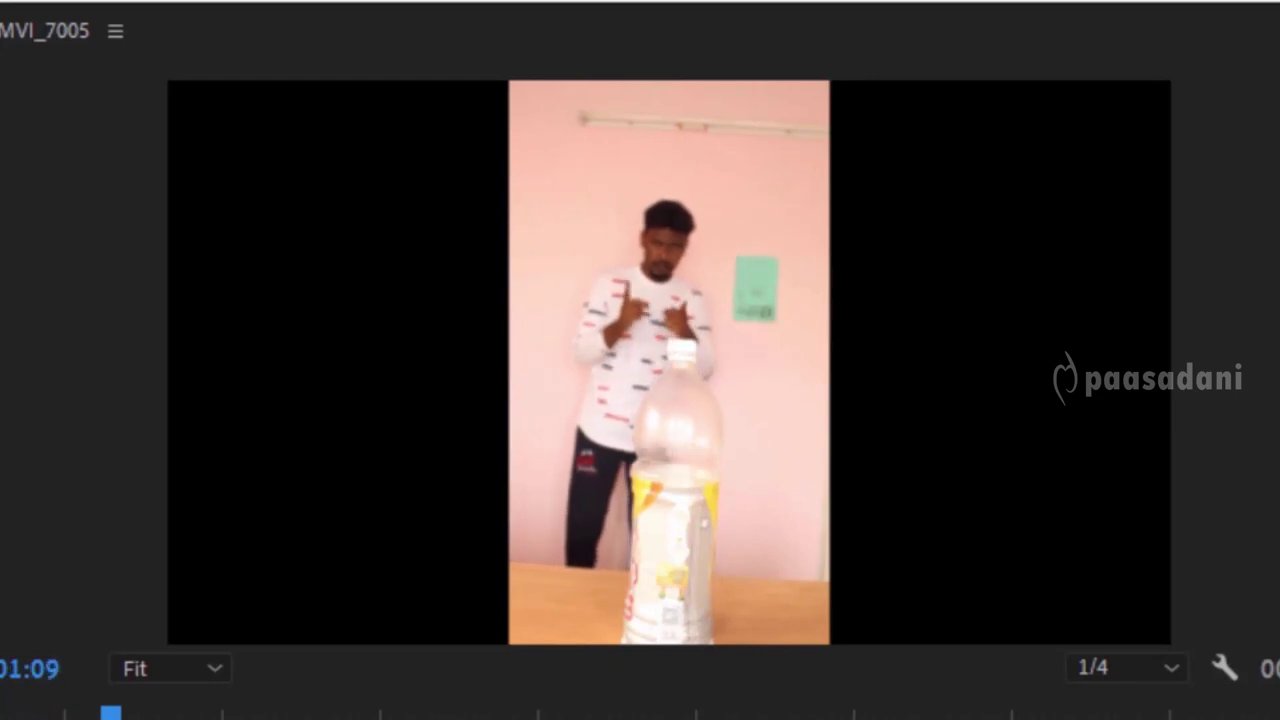